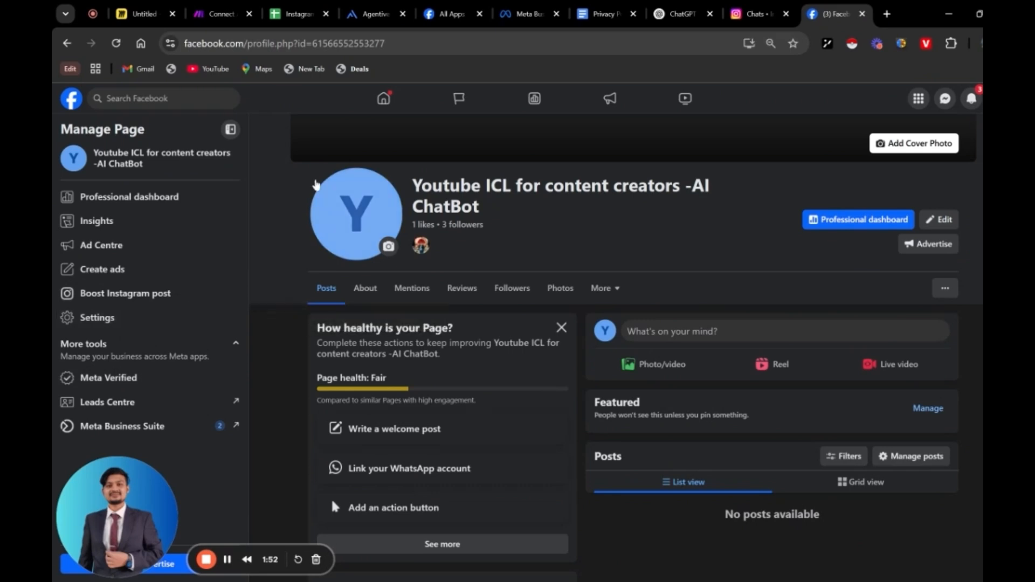
Open the Facebook Page's linked accounts settings and view the connected Instagram account's details
left_click(104, 319)
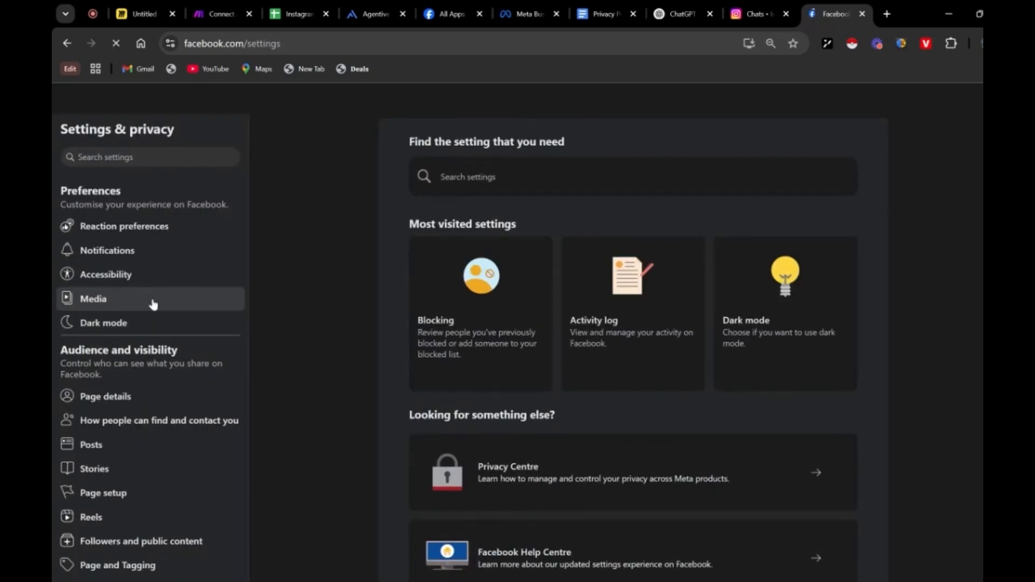
scroll(154, 330, "down", 1)
scroll(145, 334, "down", 5)
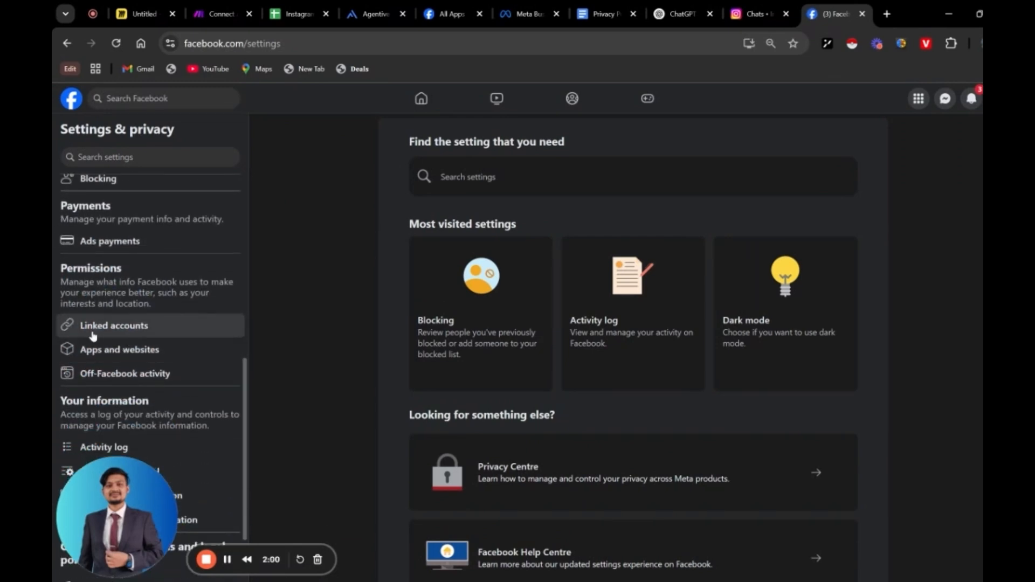
left_click(156, 337)
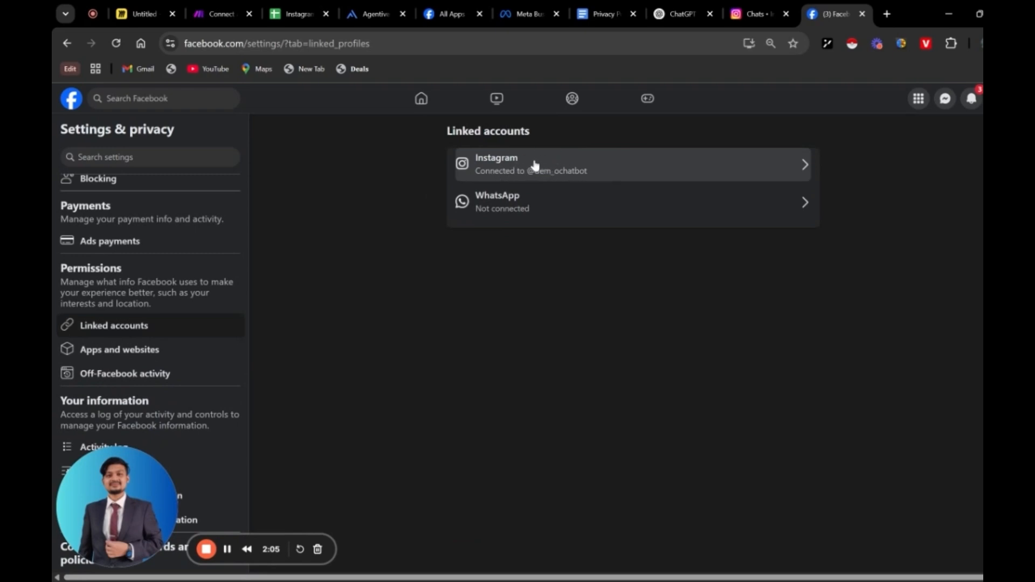
left_click(648, 164)
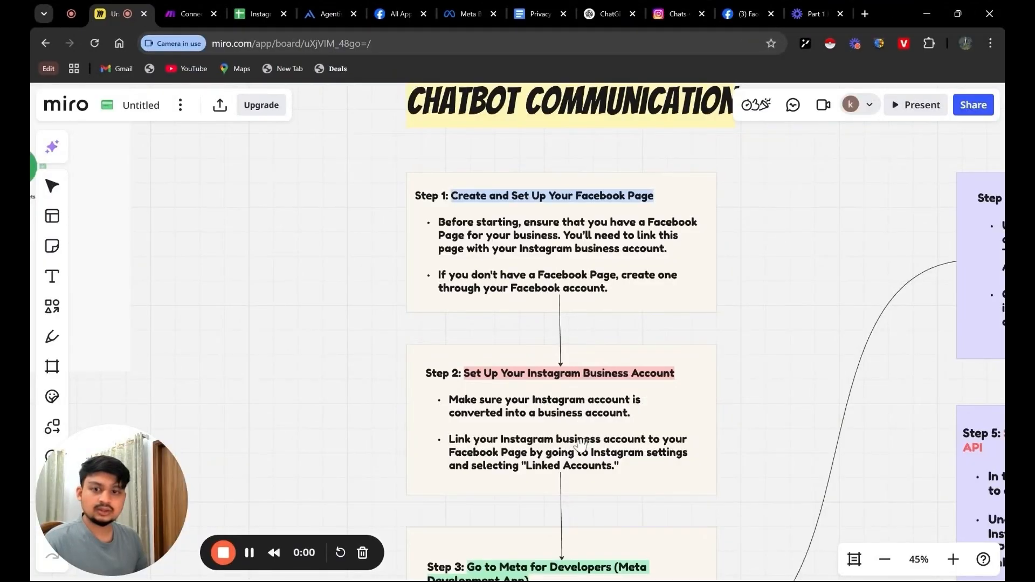
Switch to the Miro board and review the setup flowchart from Step 3 on Meta for Developers through Step 9 on deploying the chatbot
scroll(580, 445, "down", 5)
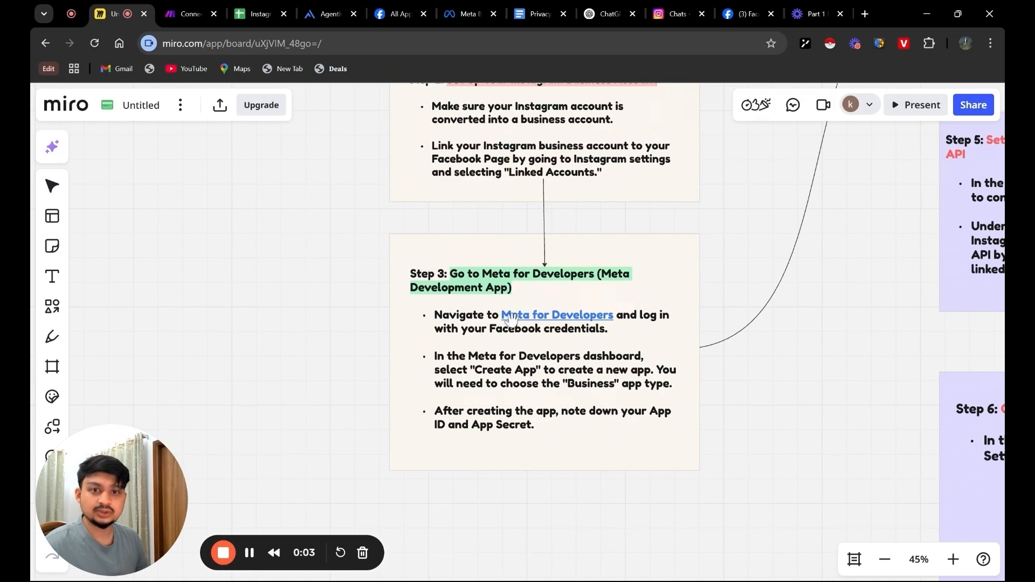
scroll(717, 366, "down", 2)
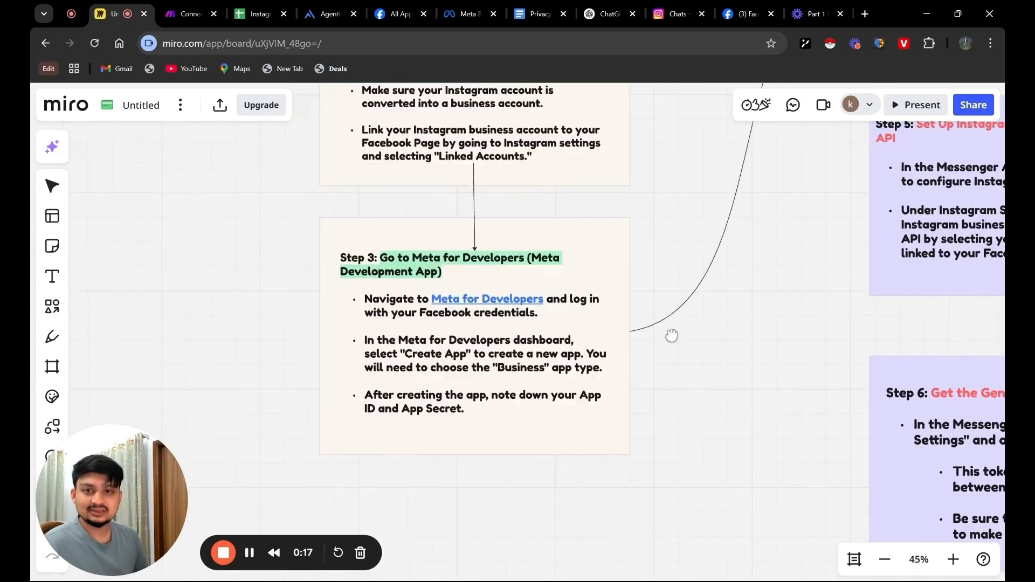
scroll(670, 336, "right", 3)
scroll(617, 370, "down", 2)
scroll(730, 319, "right", 4)
scroll(729, 318, "right", 4)
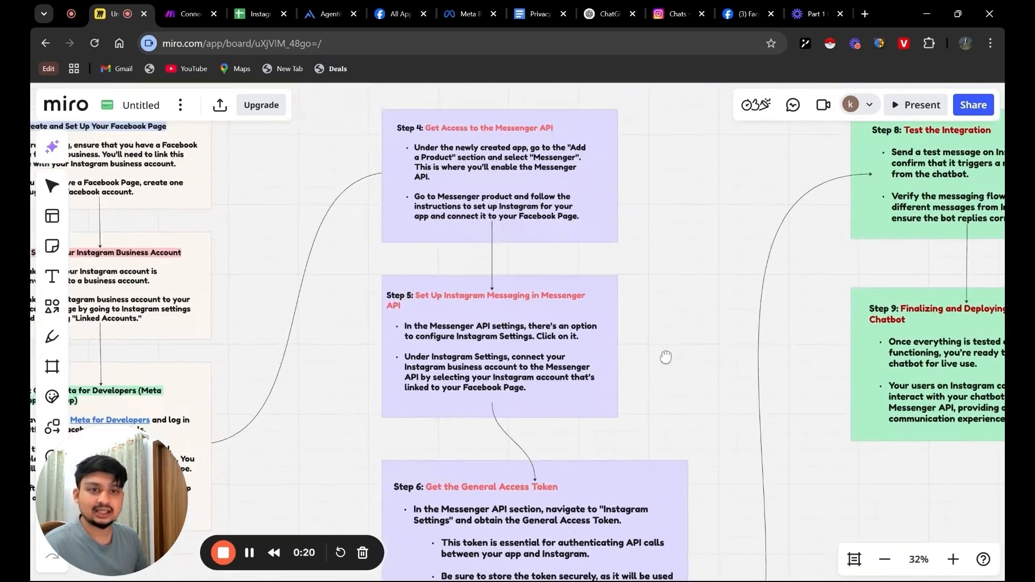
scroll(665, 358, "down", 3)
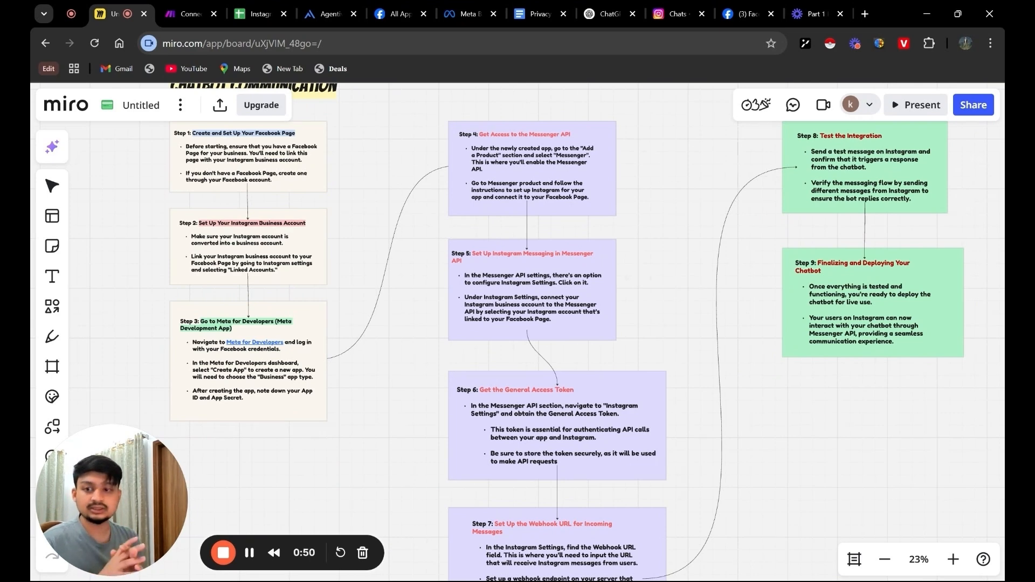
scroll(681, 358, "down", 1)
left_click_drag(681, 358, 789, 267)
scroll(829, 167, "up", 3)
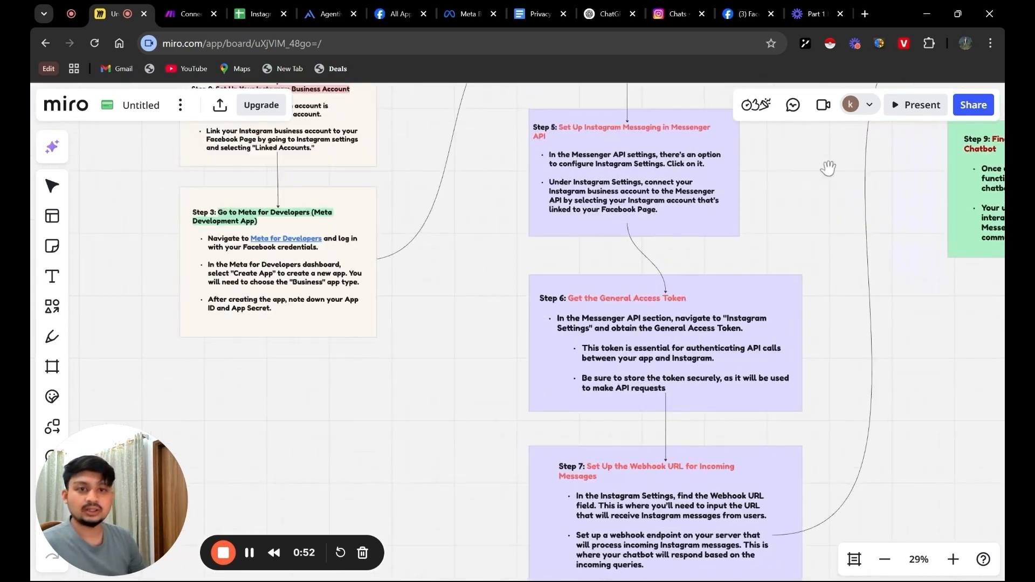
left_click_drag(829, 166, 762, 421)
left_click_drag(764, 517, 693, 461)
left_click_drag(716, 374, 692, 273)
scroll(522, 307, "down", 2)
left_click_drag(522, 307, 586, 270)
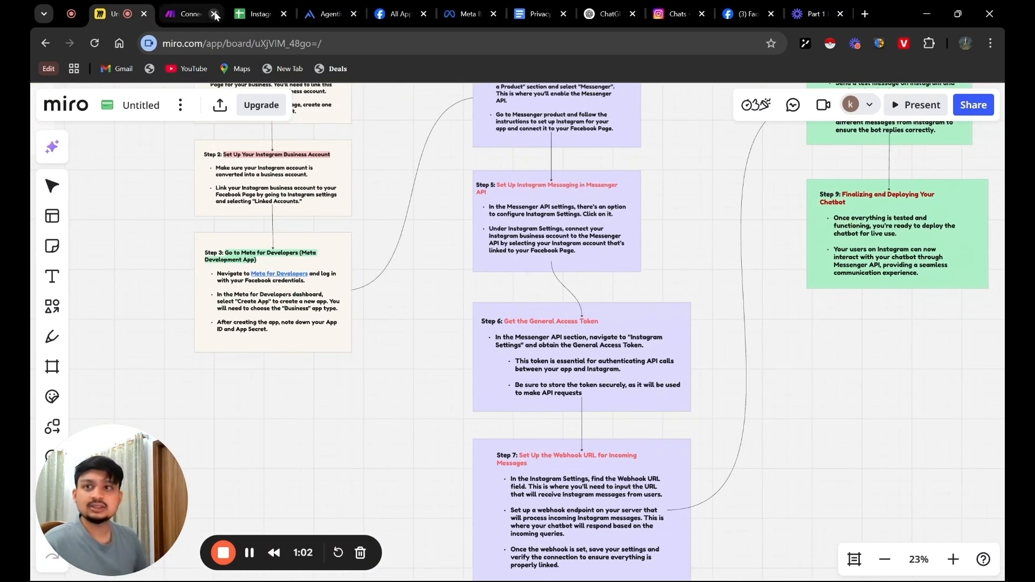
Switch to Make and leave the Connect Agentive with Instagram scenario, saving its unsaved changes
left_click(195, 18)
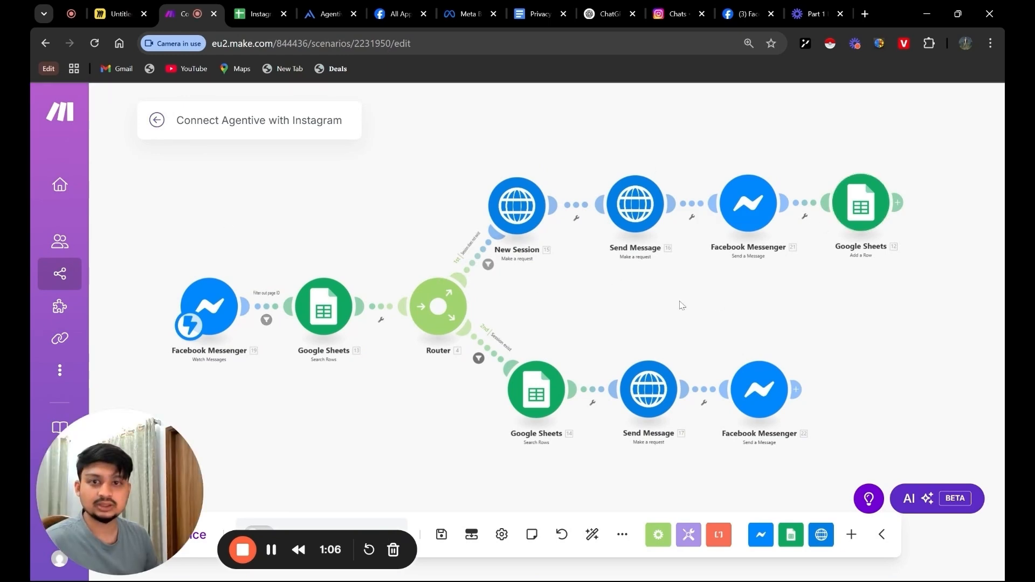
left_click(157, 120)
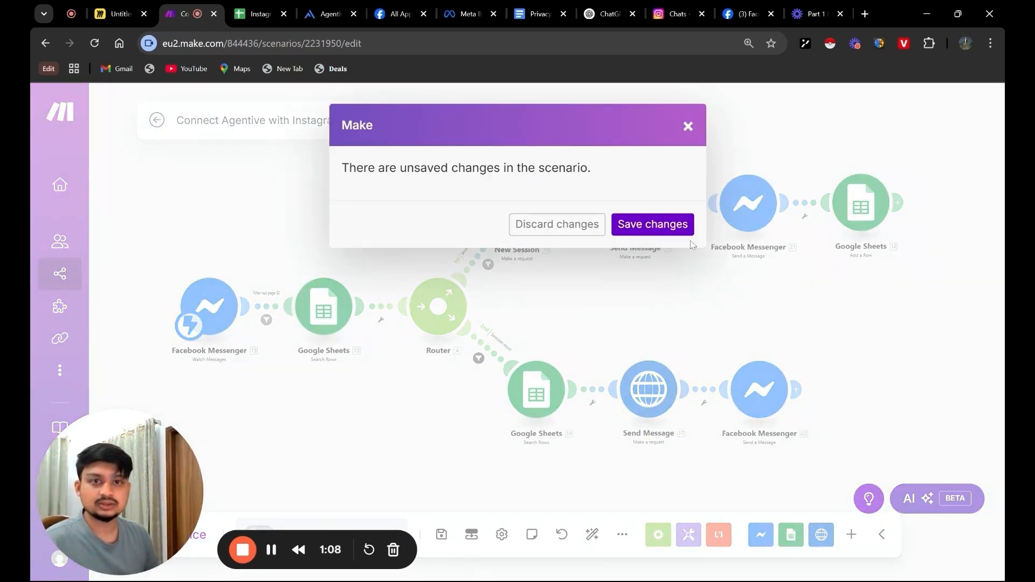
left_click(652, 224)
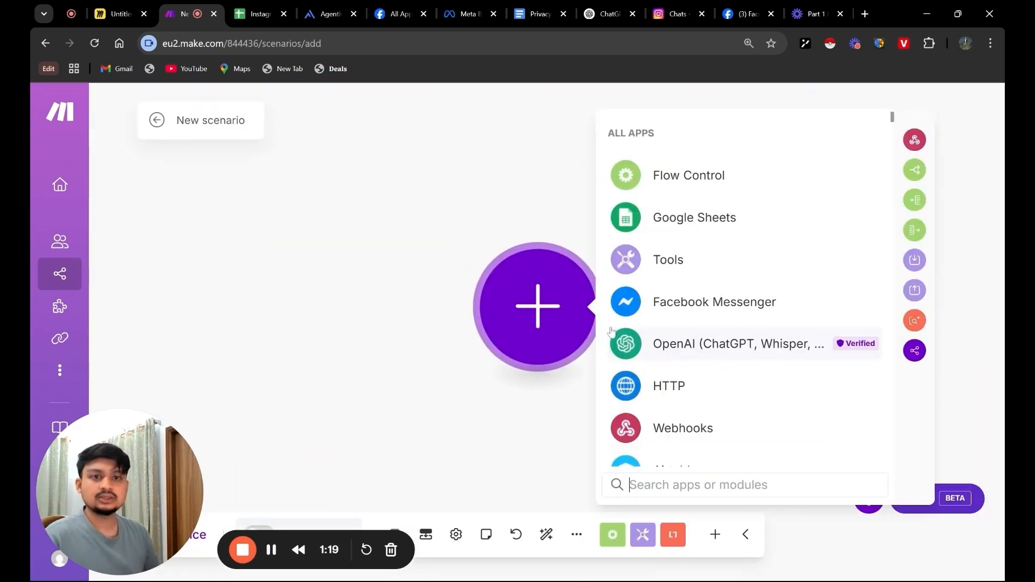
Add a Facebook Messenger Watch Messages module to the new scenario and name its new webhook "demo yt chartbot"
left_click(700, 312)
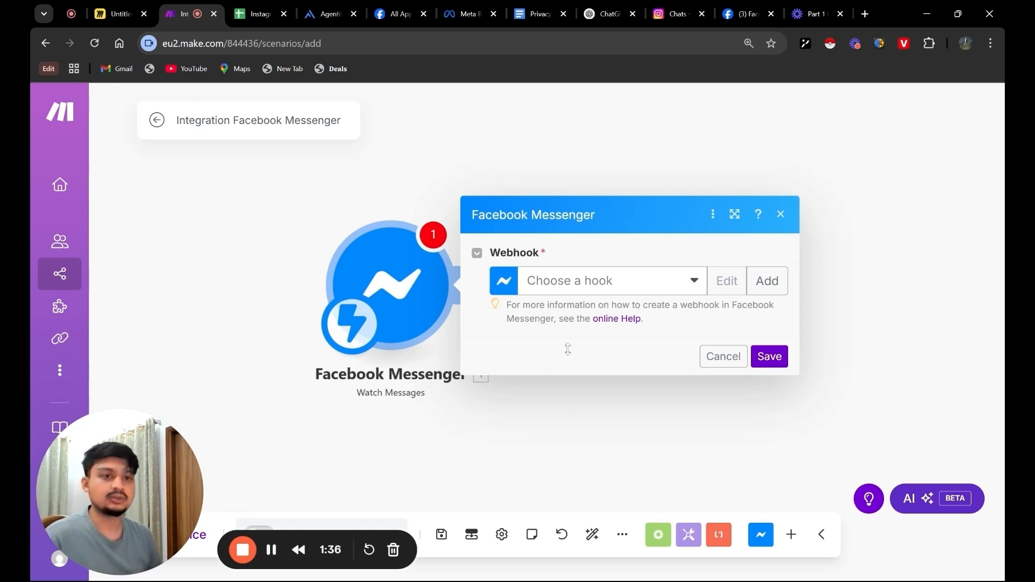
left_click(767, 281)
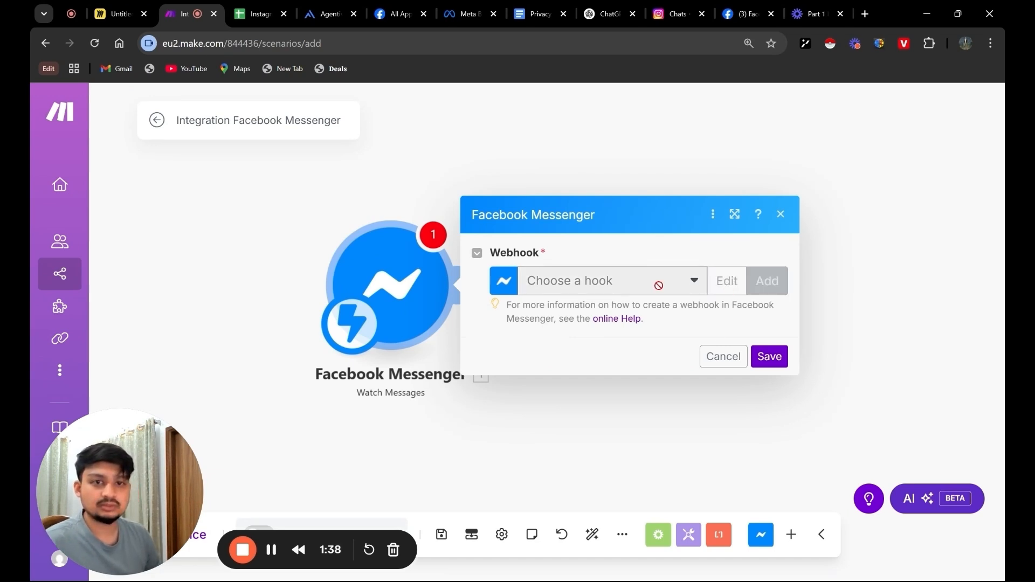
left_click_drag(702, 233, 383, 248)
key("BackSpace")
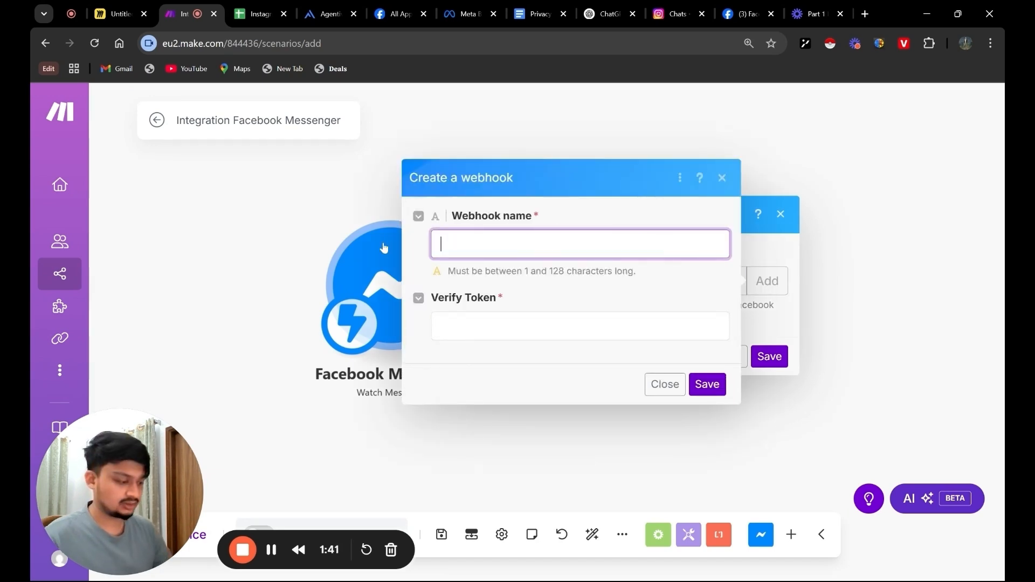
type("DSomo")
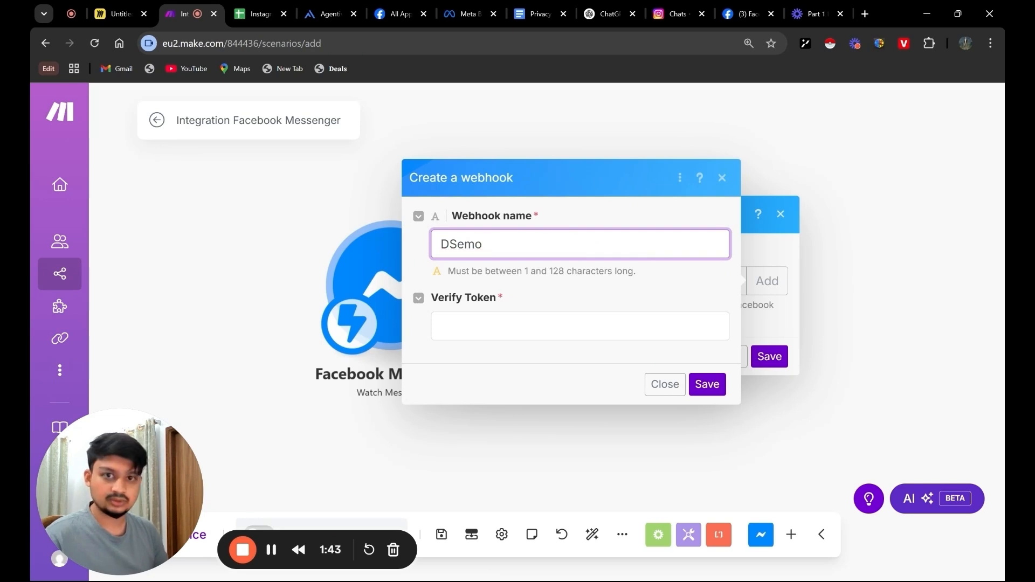
key("BackSpace")
key("BackSpace")
key("BackSpace")
key("BackSpace")
type("emo")
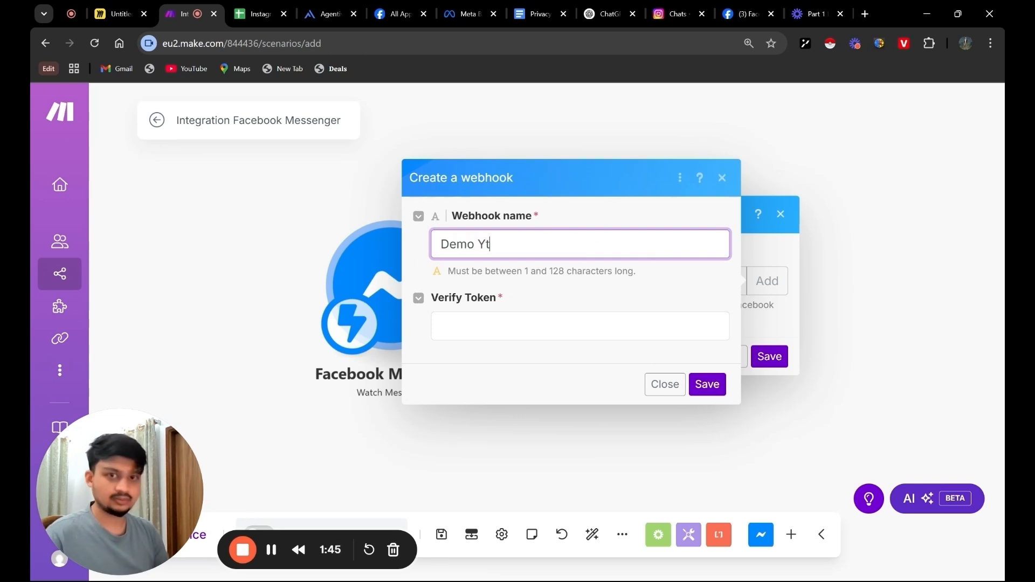
left_click(500, 276)
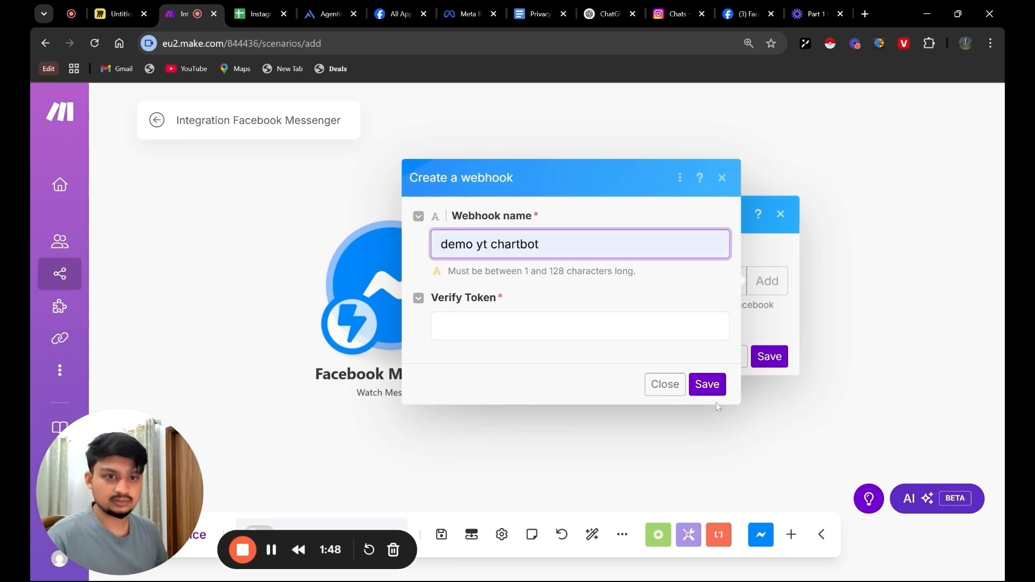
Enter the webhook's verify token, save the webhook, and close the module settings
left_click(501, 326)
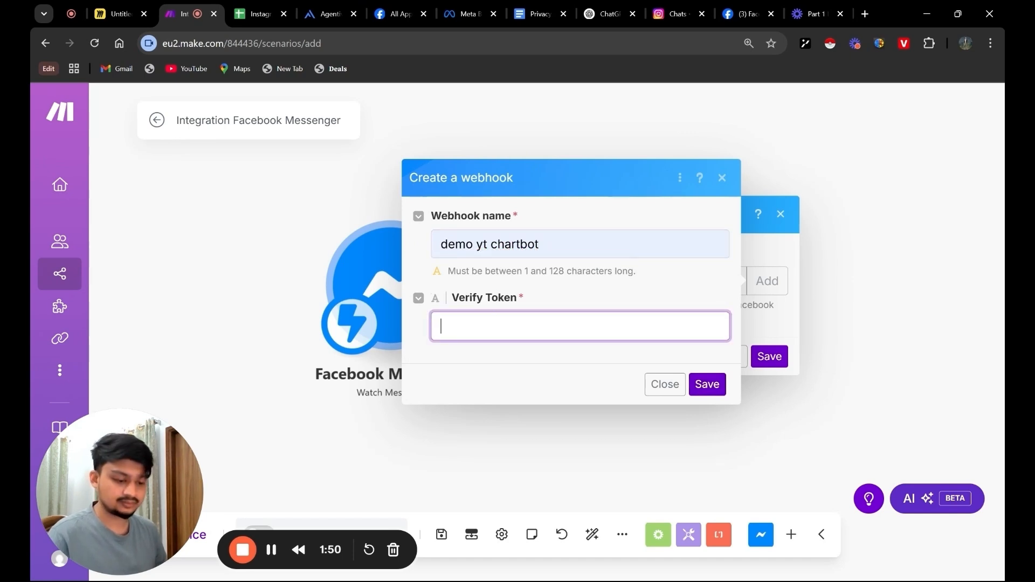
type("123456")
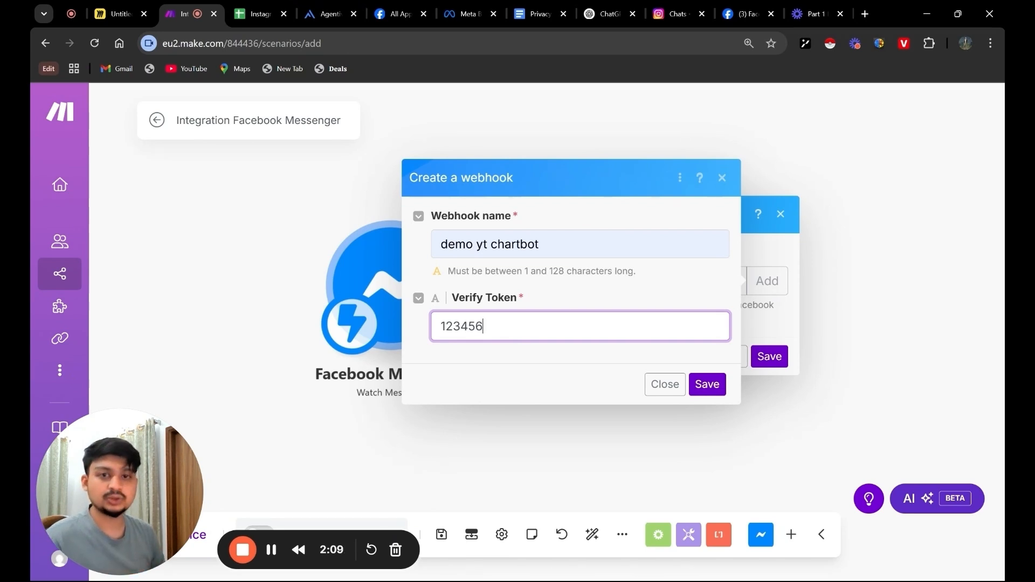
left_click(720, 392)
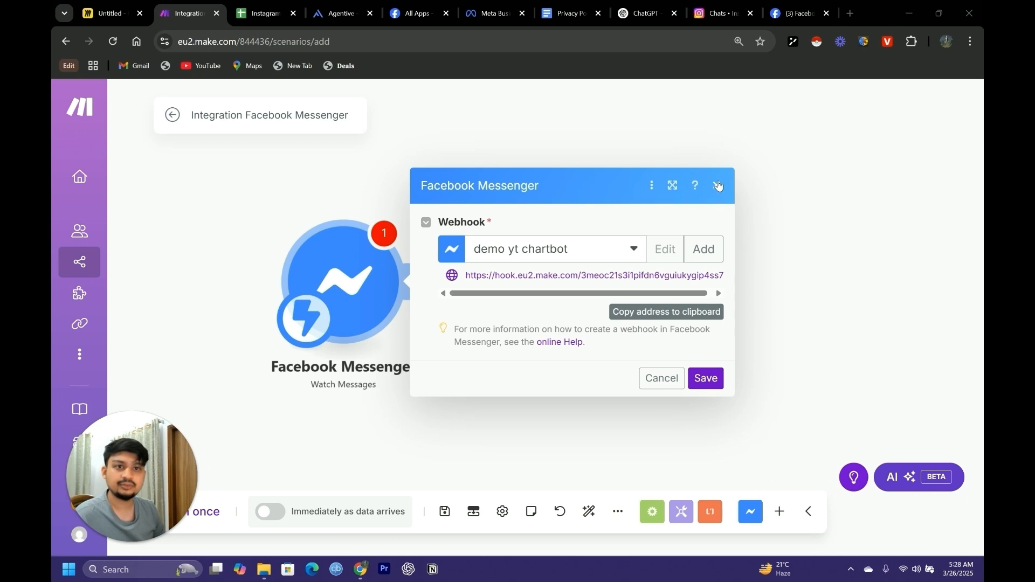
left_click(718, 185)
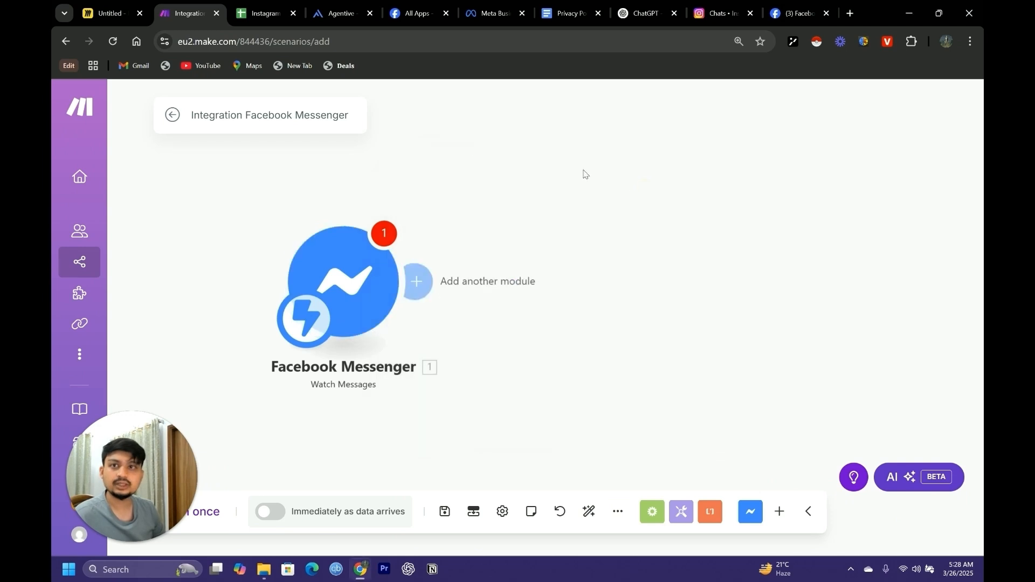
Switch to Meta Business Suite and review the business portfolio's Instagram account settings
left_click(487, 13)
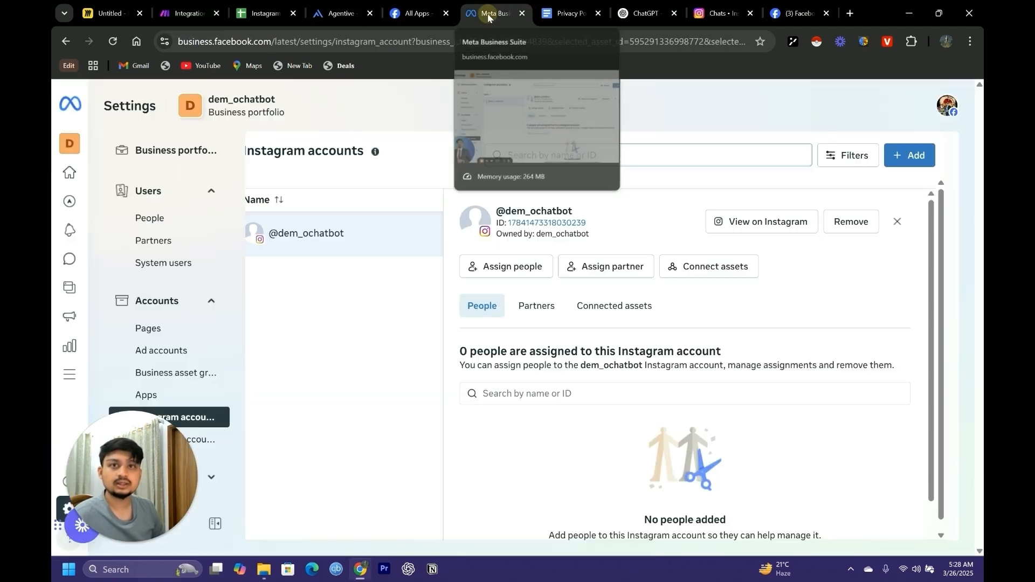
mouse_move(73, 106)
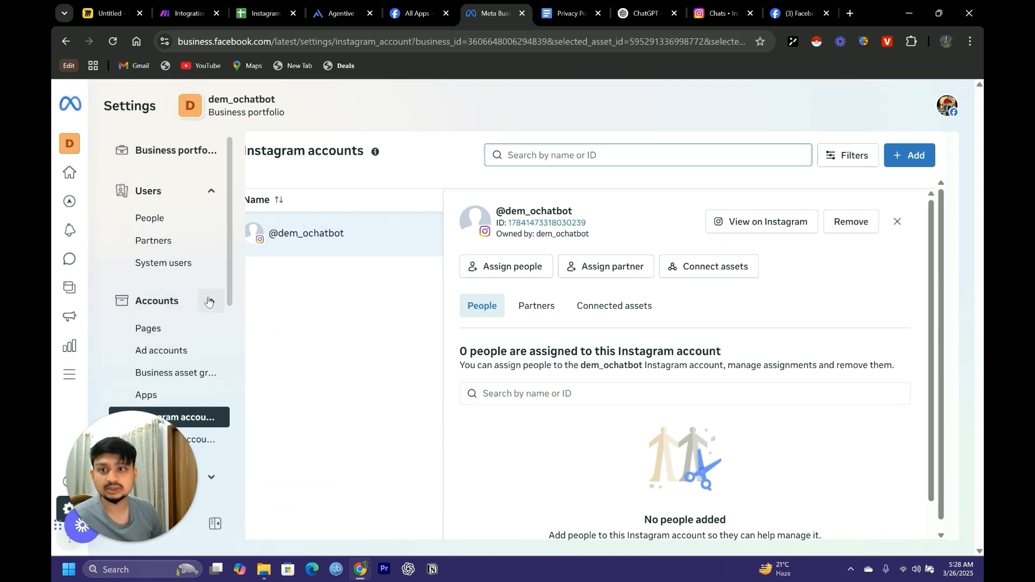
scroll(208, 301, "down", 1)
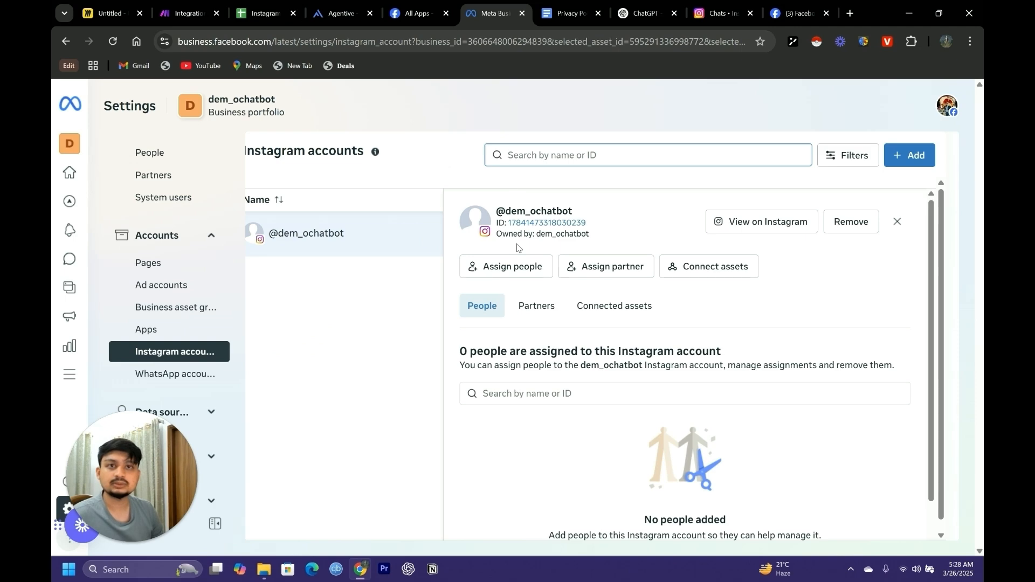
Switch to Meta for Developers, start creating a new app, and submit its details with the name Demo YT
left_click(410, 14)
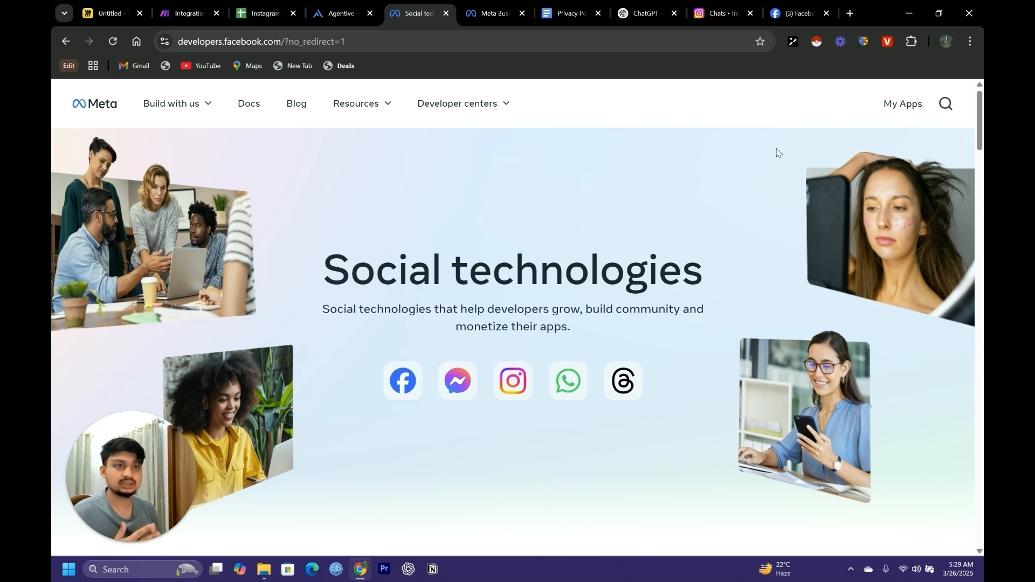
left_click(913, 112)
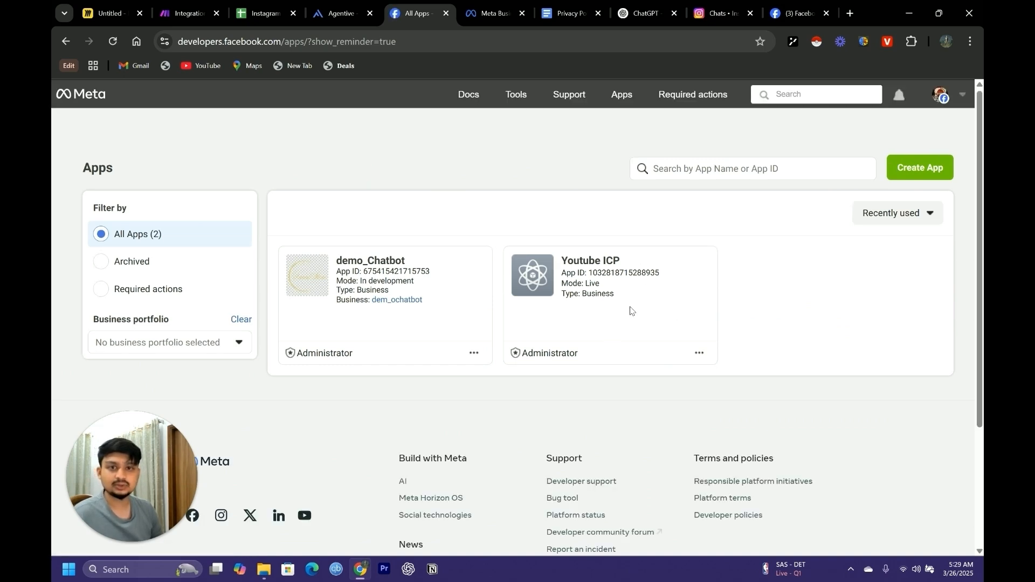
left_click(921, 165)
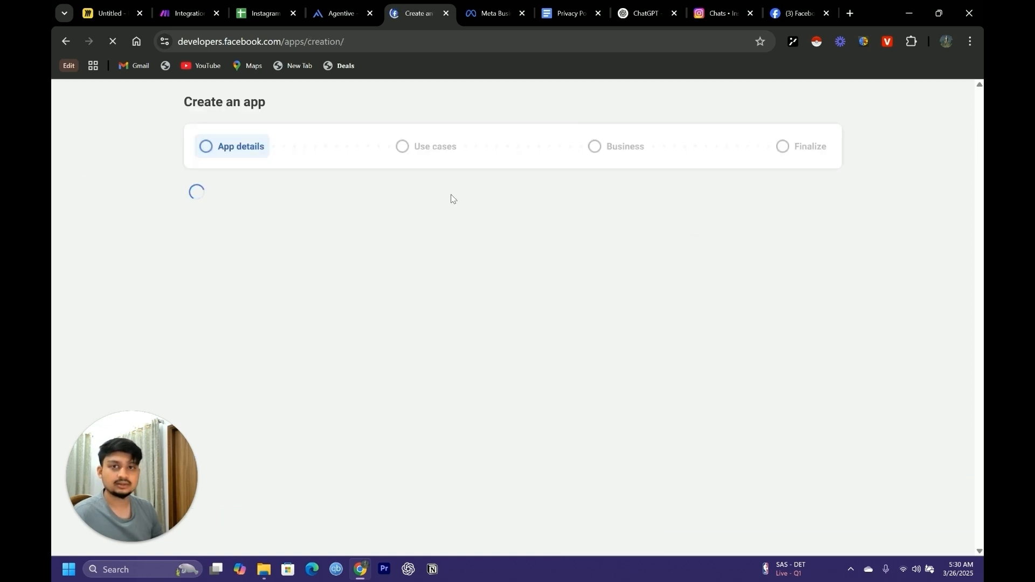
left_click(307, 257)
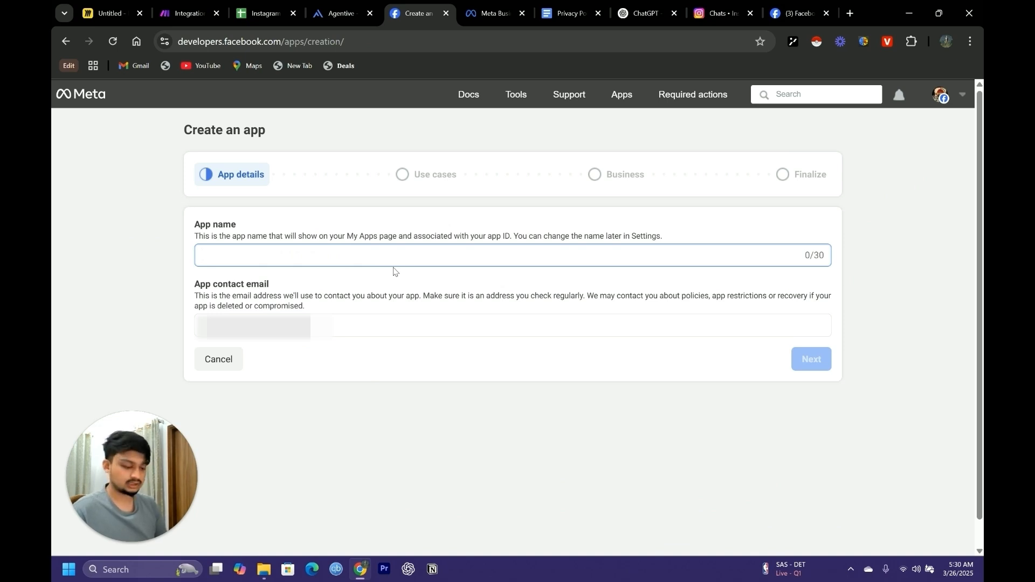
type("Demo YT")
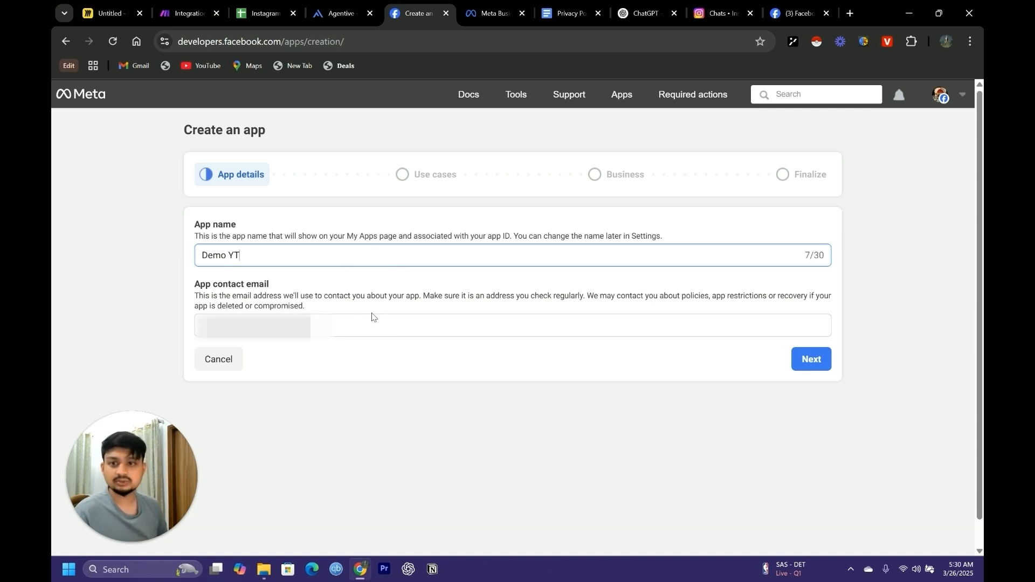
left_click(805, 359)
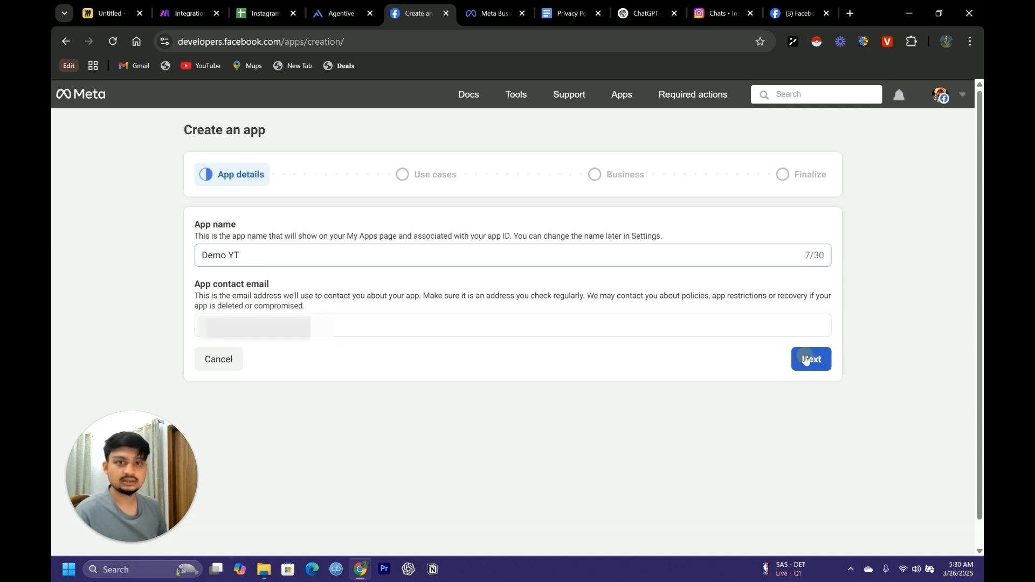
Look through the available use cases for the new app and select Other
scroll(404, 313, "down", 2)
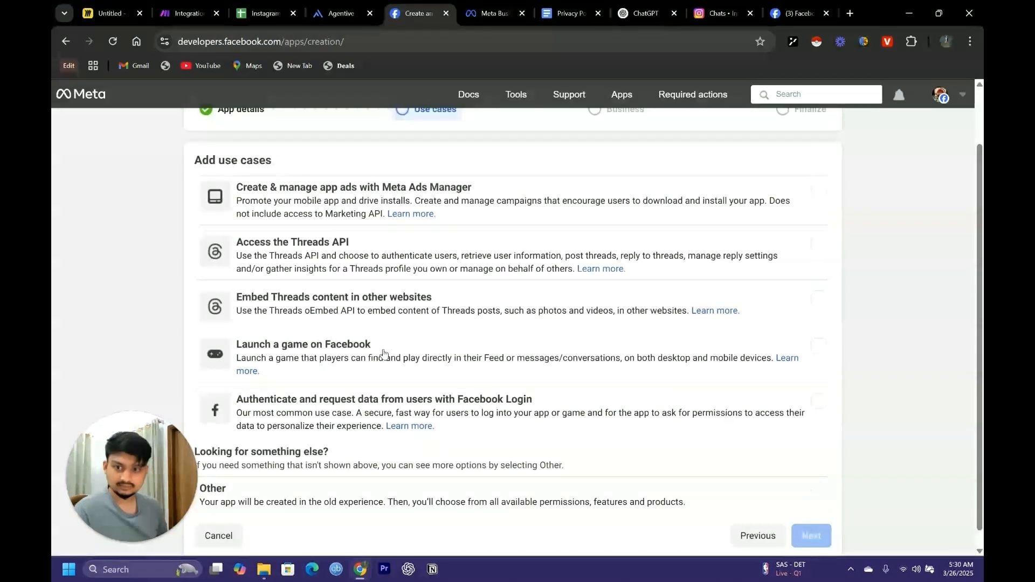
scroll(401, 302, "up", 2)
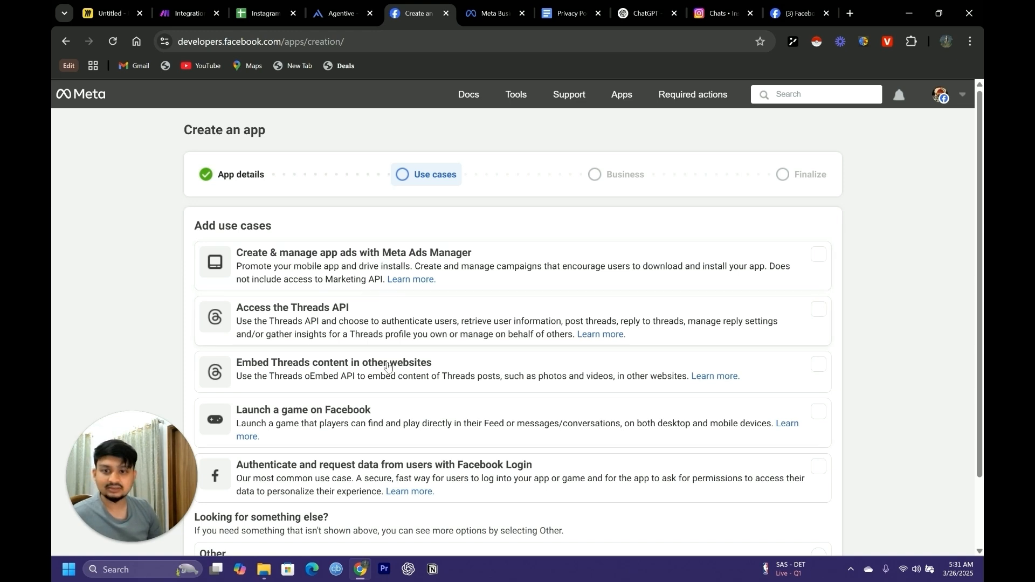
scroll(489, 322, "down", 2)
left_click(410, 481)
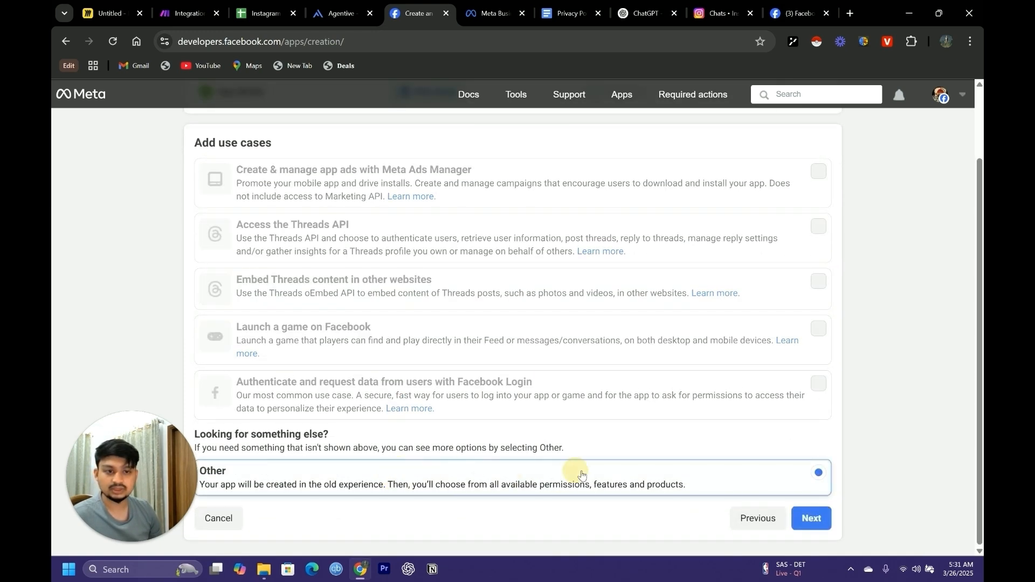
Proceed with the Other use case and choose Business as the app type
left_click(811, 518)
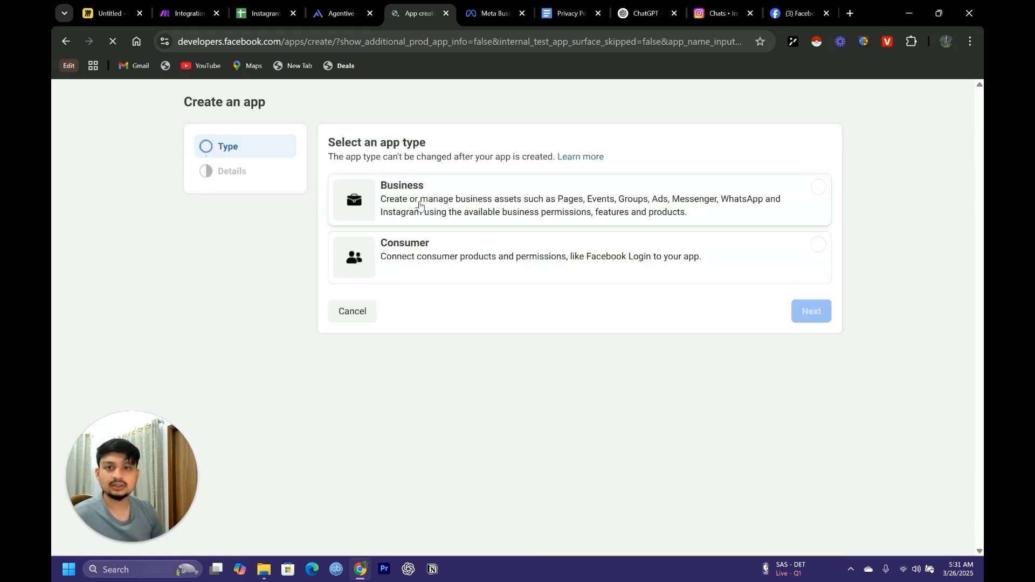
left_click(465, 237)
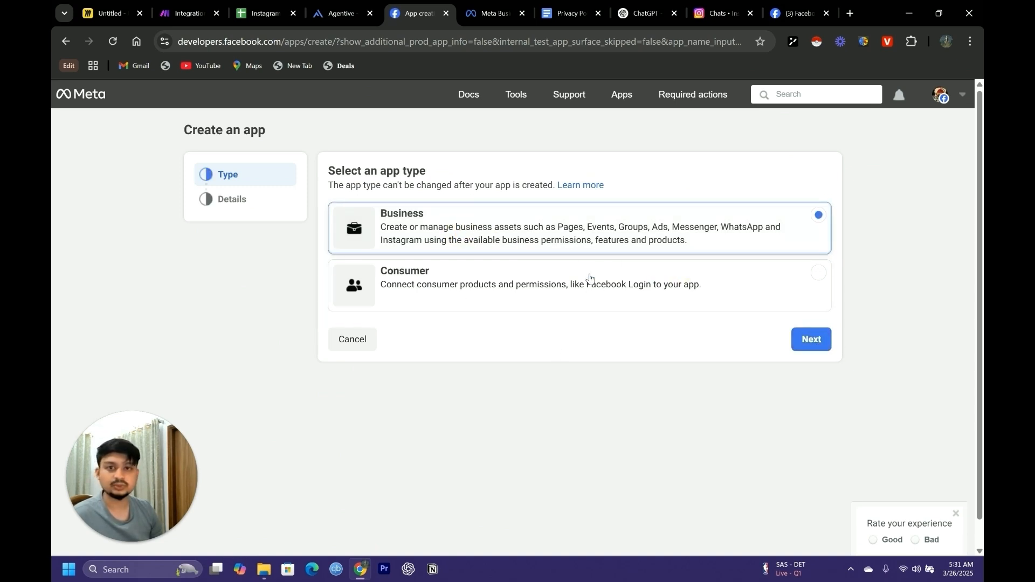
left_click(811, 343)
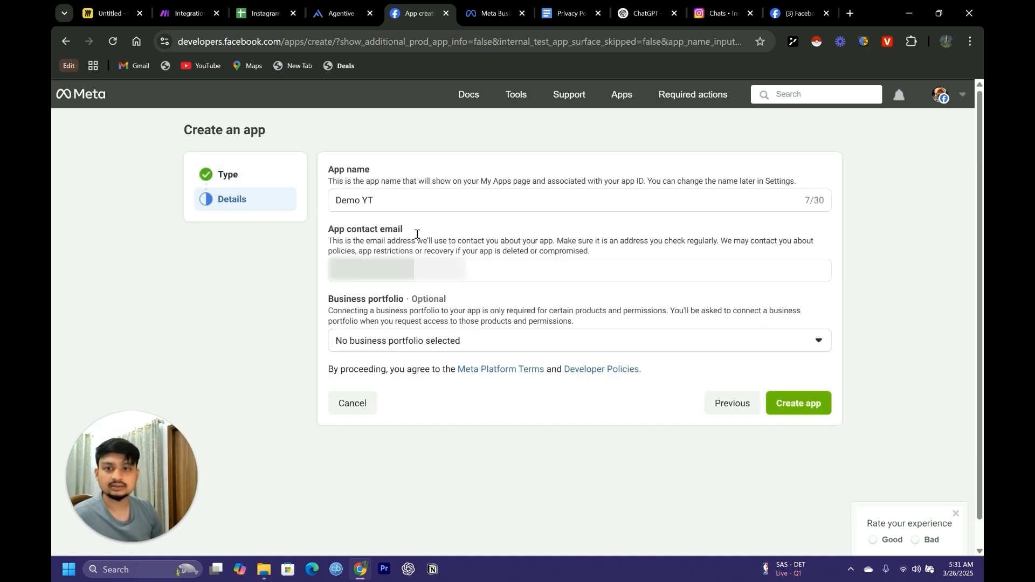
Assign the dem_ochatbot business portfolio, create the app, and submit the account password to confirm
left_click(514, 343)
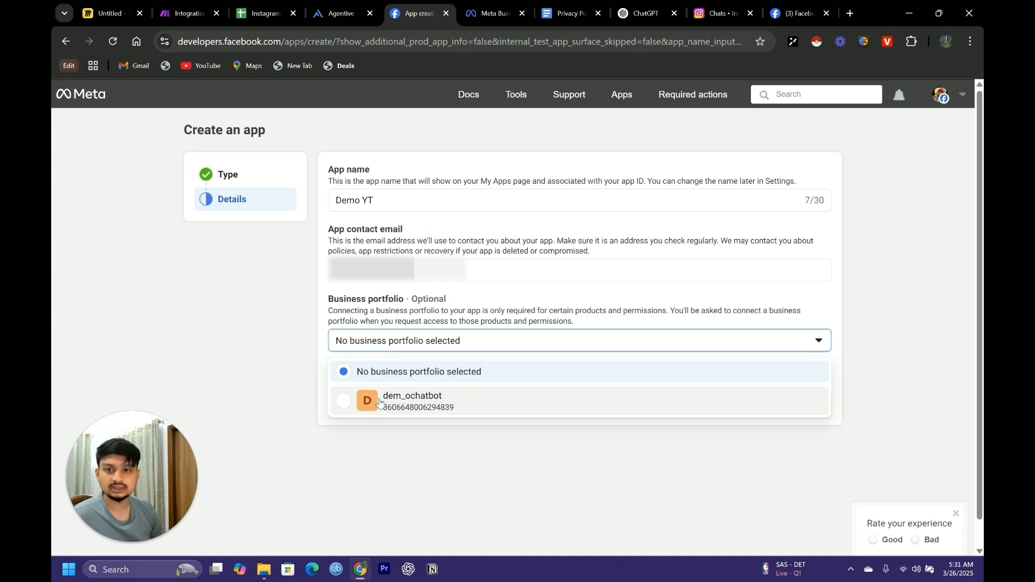
left_click(364, 404)
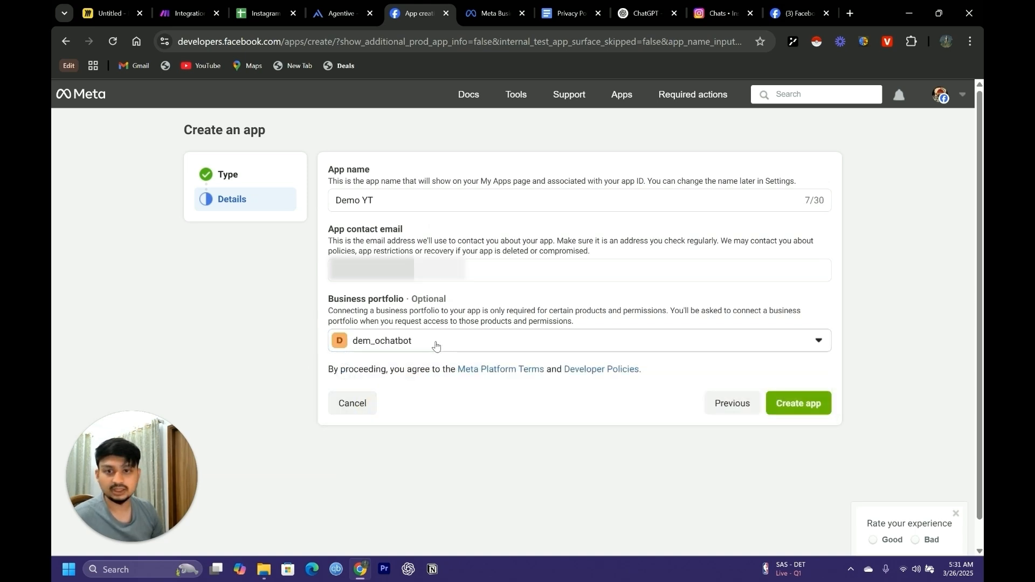
left_click(797, 404)
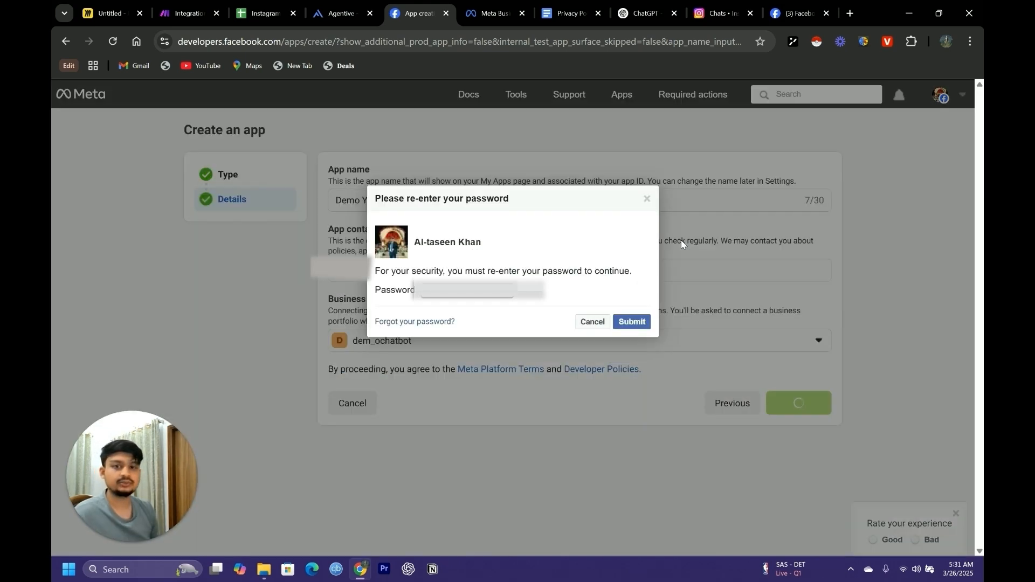
left_click(629, 329)
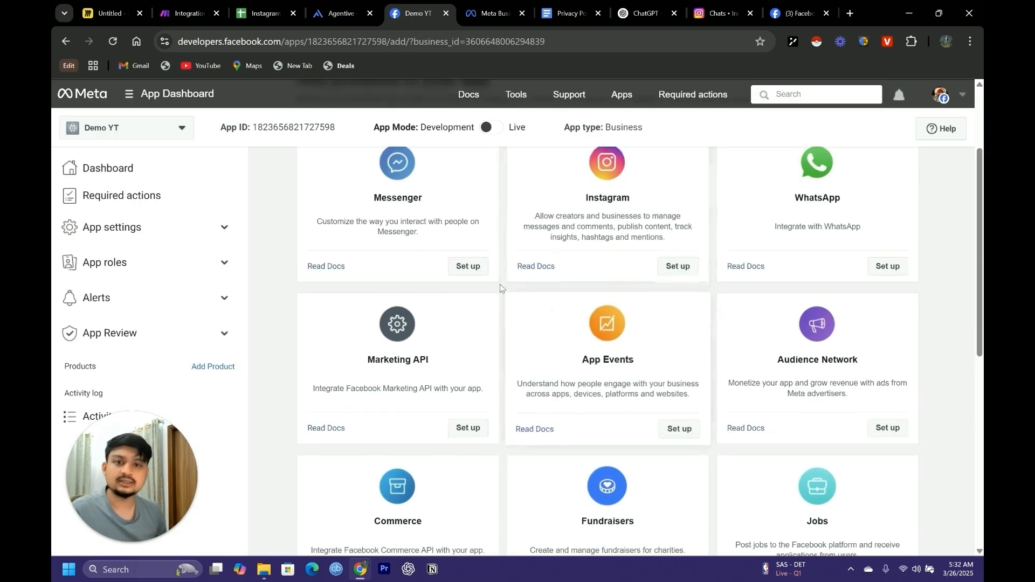
left_click(182, 130)
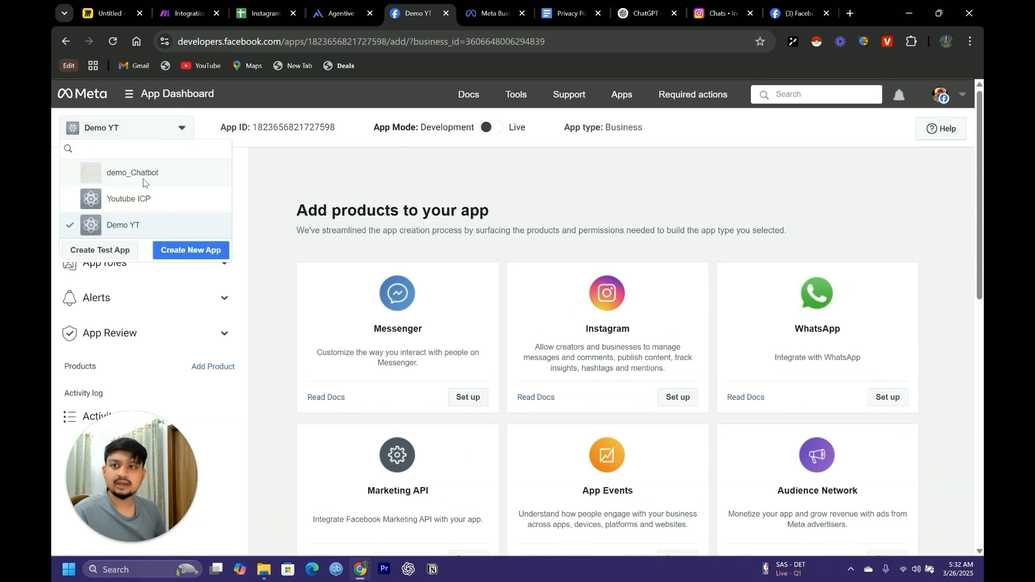
left_click(184, 125)
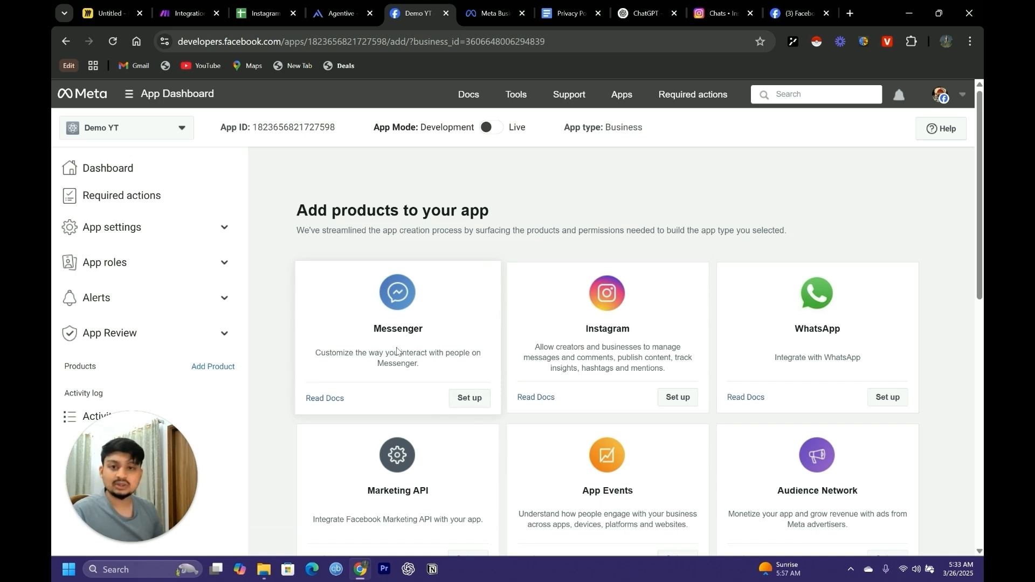
Set up the Messenger product for the Demo YT app and open its Instagram settings
left_click(481, 394)
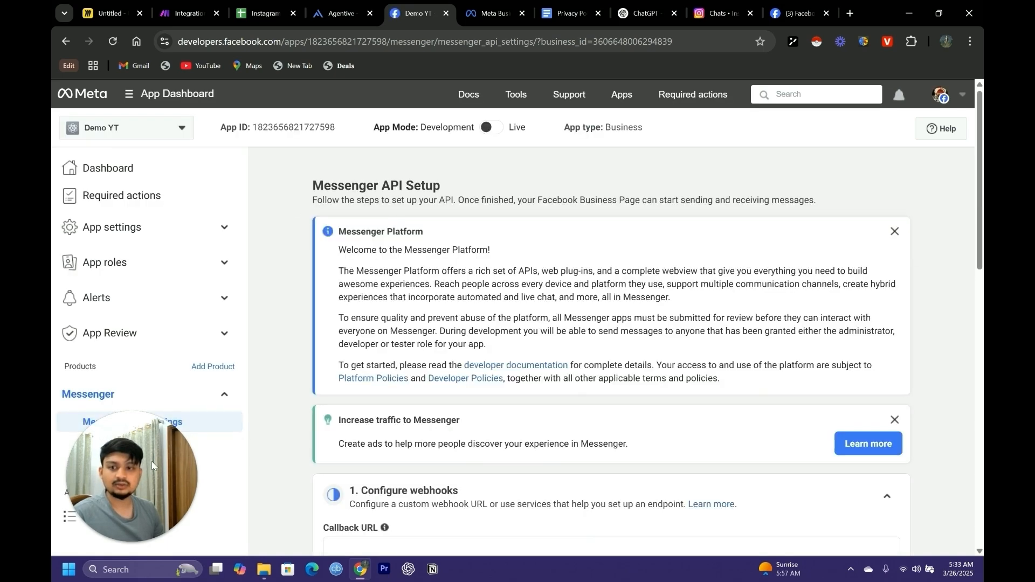
left_click_drag(164, 447, 164, 250)
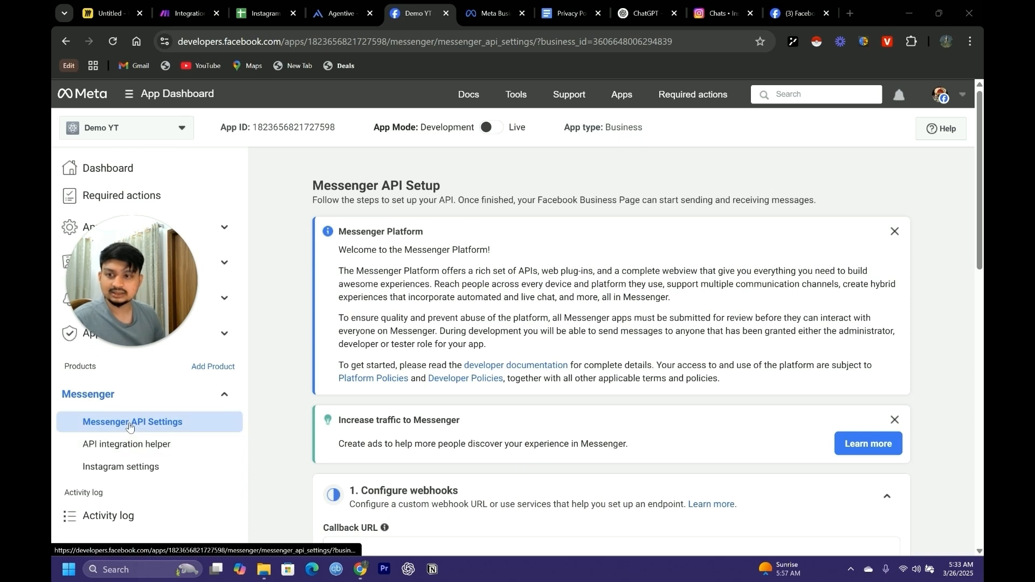
left_click(125, 468)
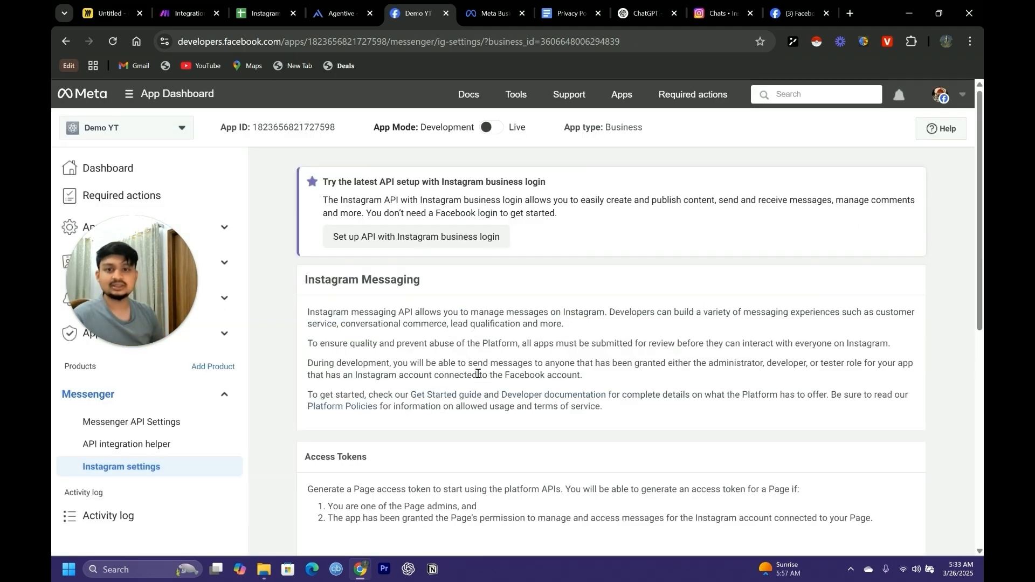
Start adding Pages under Access Tokens, continue with the current account, and grant access to the Page Youtube ICL for content creators -AI ChatBot
scroll(521, 389, "down", 1)
scroll(520, 389, "up", 1)
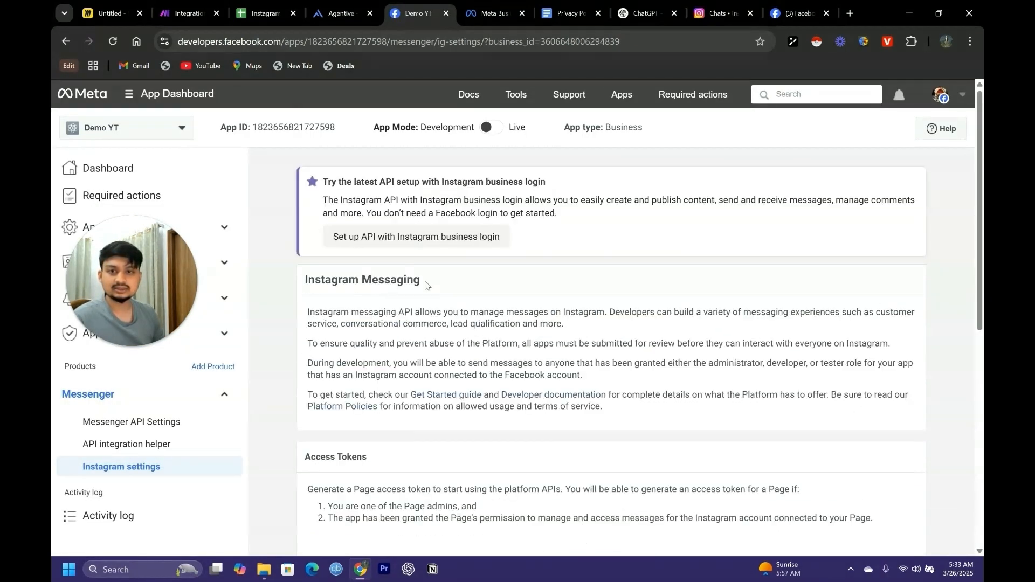
scroll(539, 323, "down", 3)
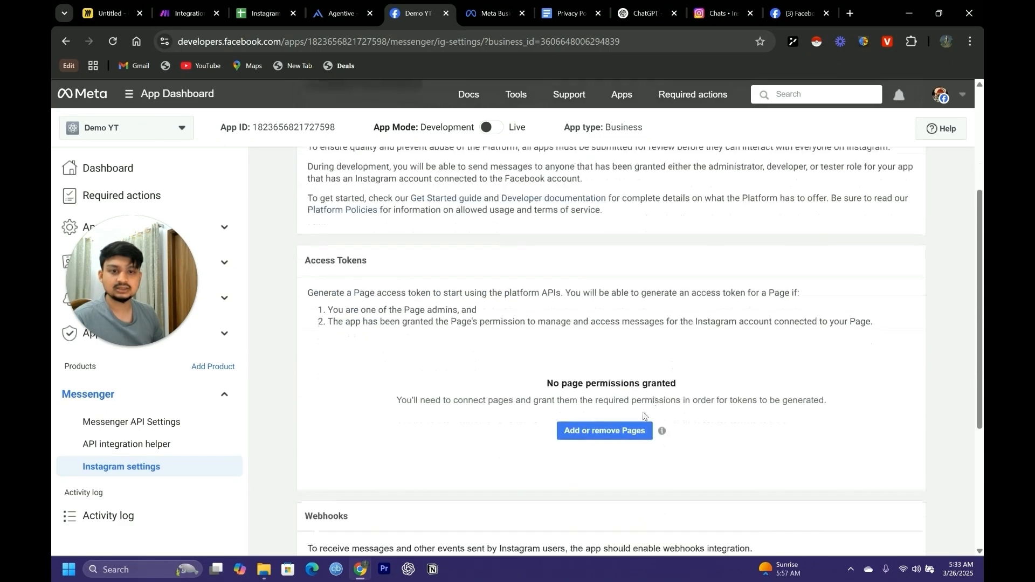
scroll(648, 397, "down", 1)
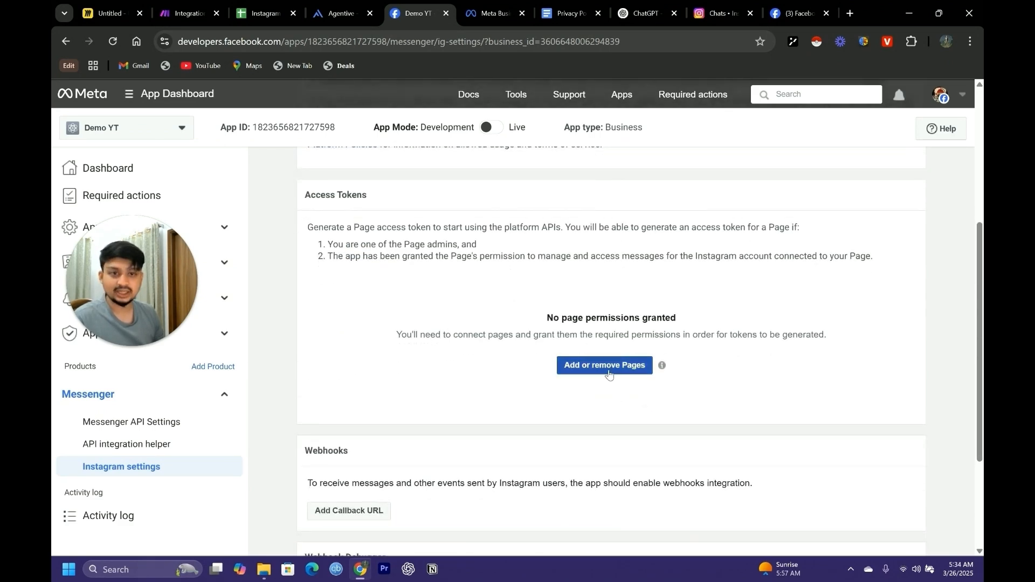
left_click(612, 370)
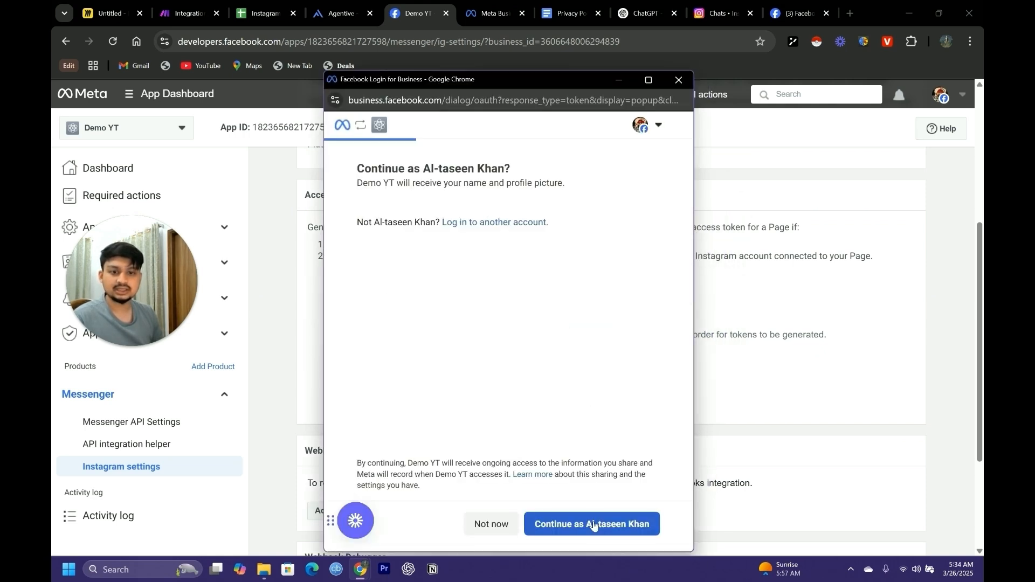
left_click(598, 531)
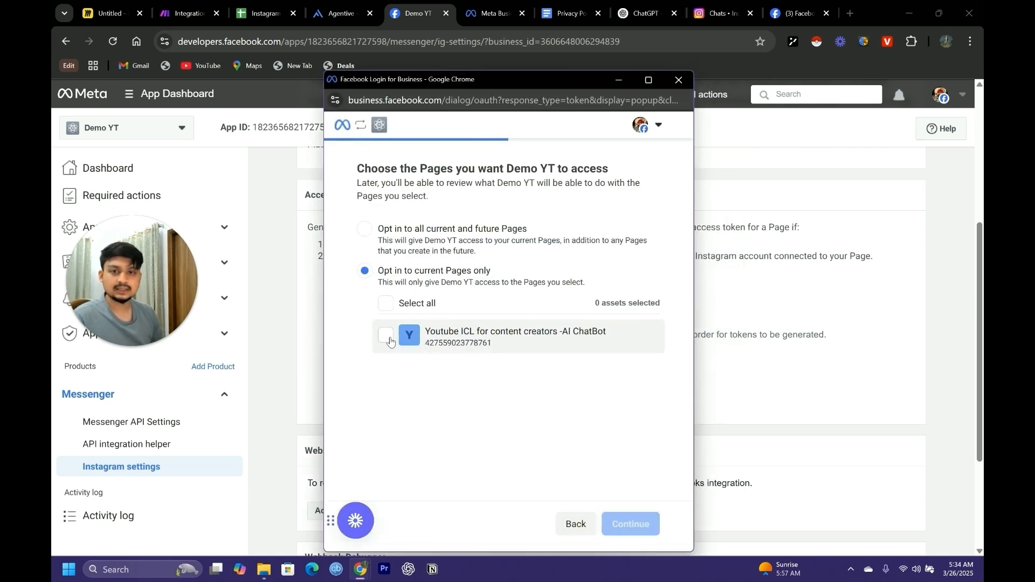
left_click(553, 341)
left_click(628, 526)
Grant the app access to the dem_ochatbot Instagram account, save the access request, and close the connection dialog
left_click(397, 356)
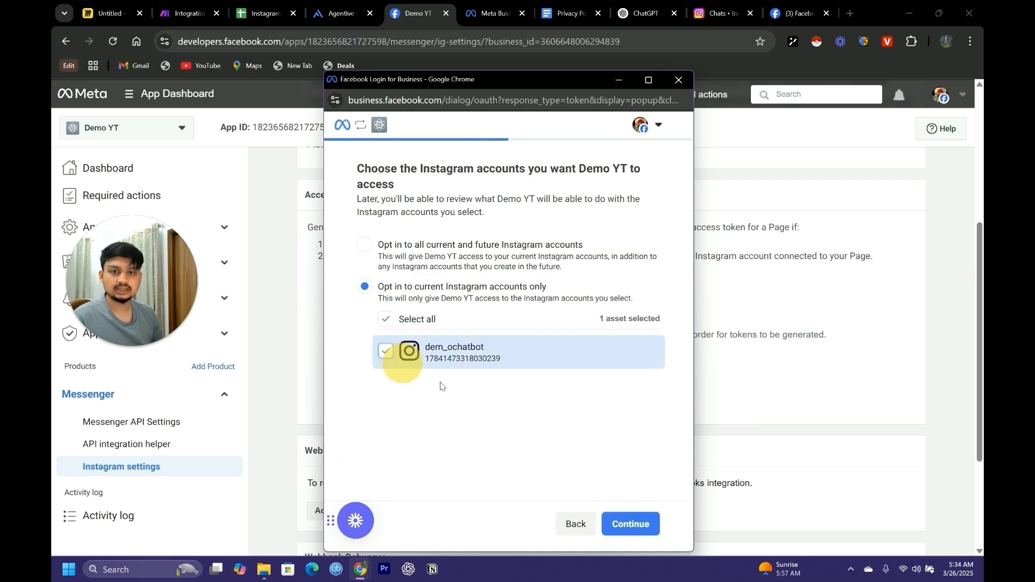
left_click(643, 530)
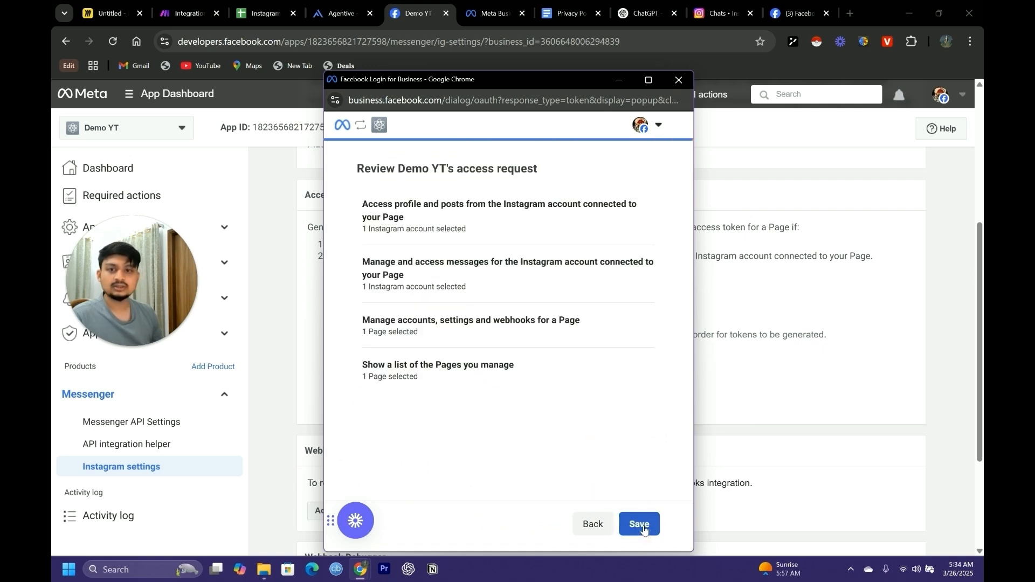
left_click(641, 526)
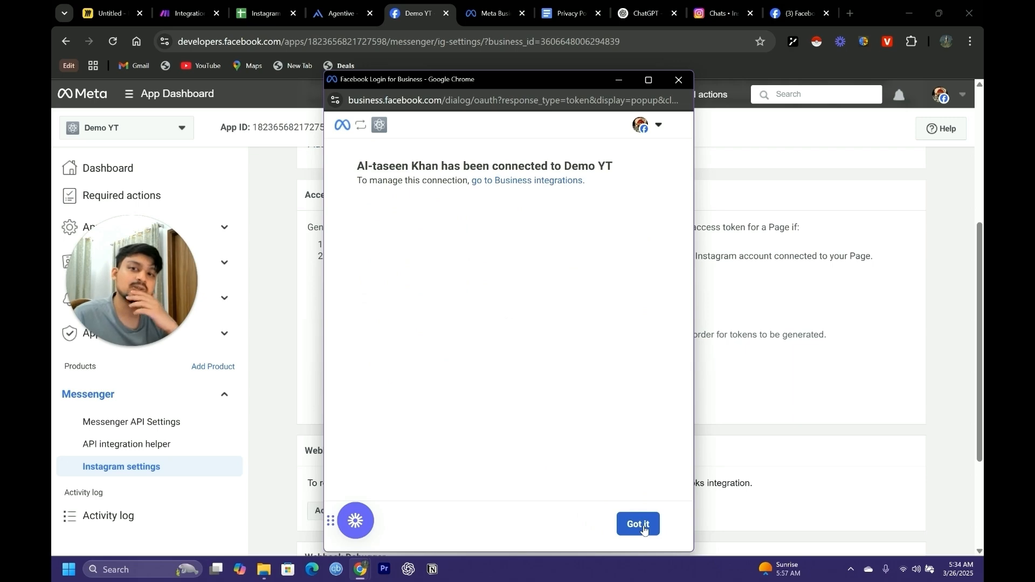
left_click(643, 528)
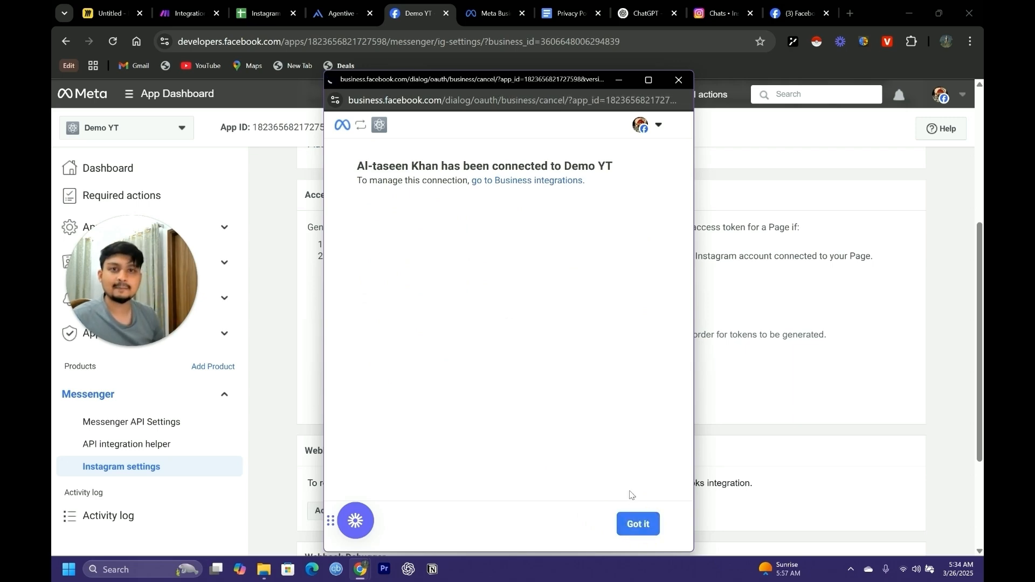
Open the form for adding a callback URL in the Webhooks section of the Instagram settings
scroll(542, 403, "down", 1)
scroll(563, 383, "up", 2)
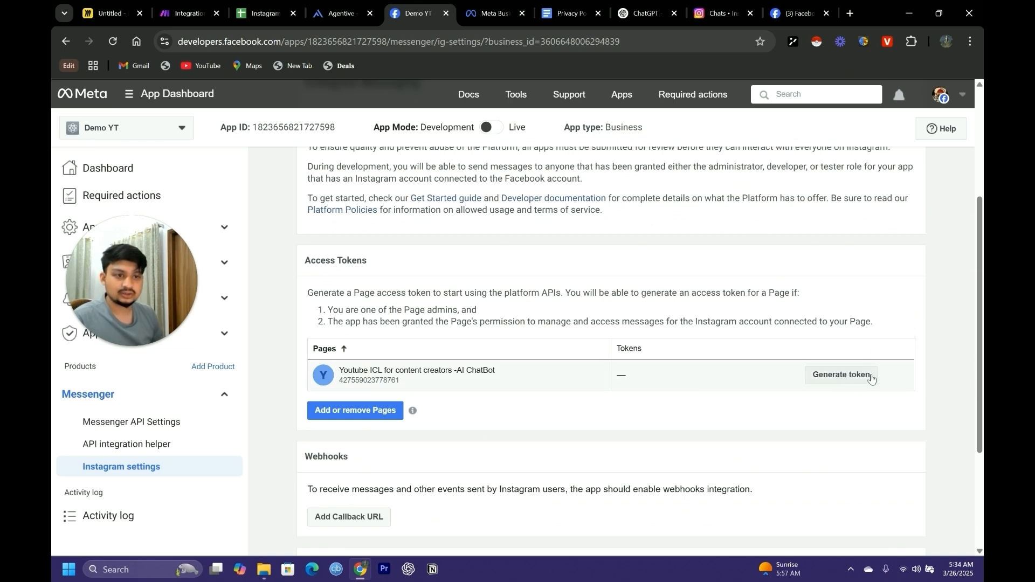
scroll(469, 398, "down", 1)
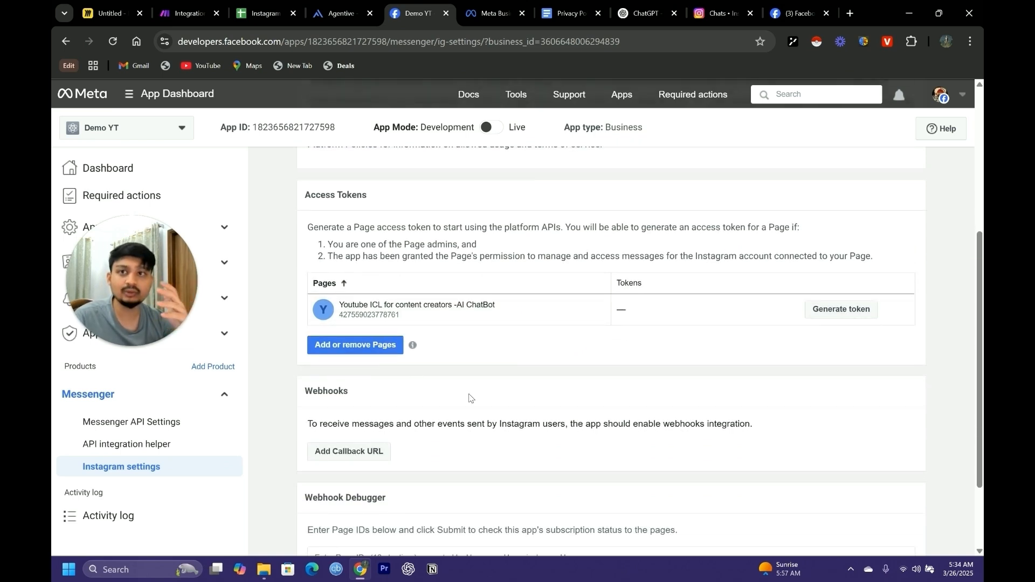
left_click(189, 13)
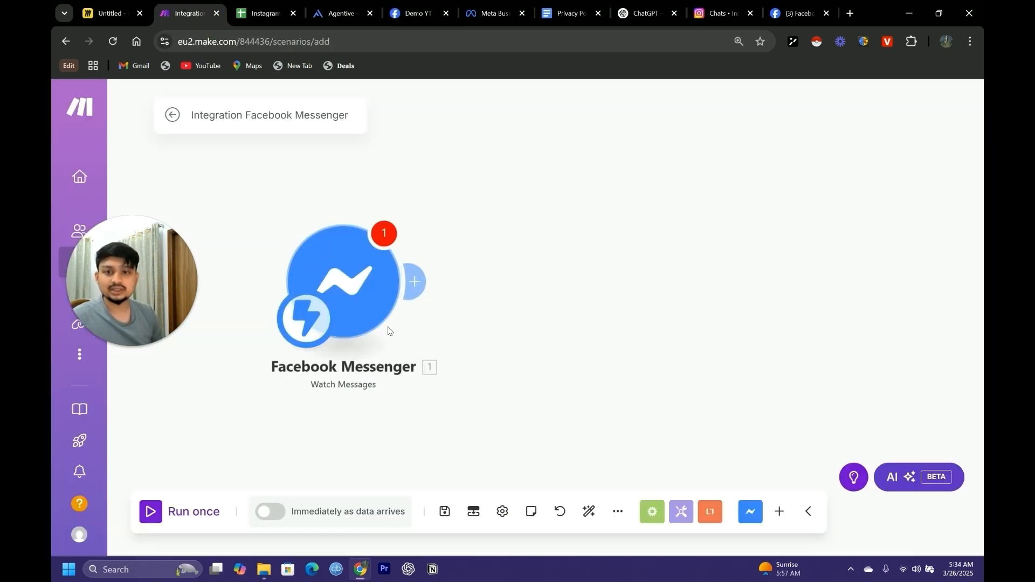
left_click(416, 12)
scroll(327, 437, "down", 1)
left_click(351, 386)
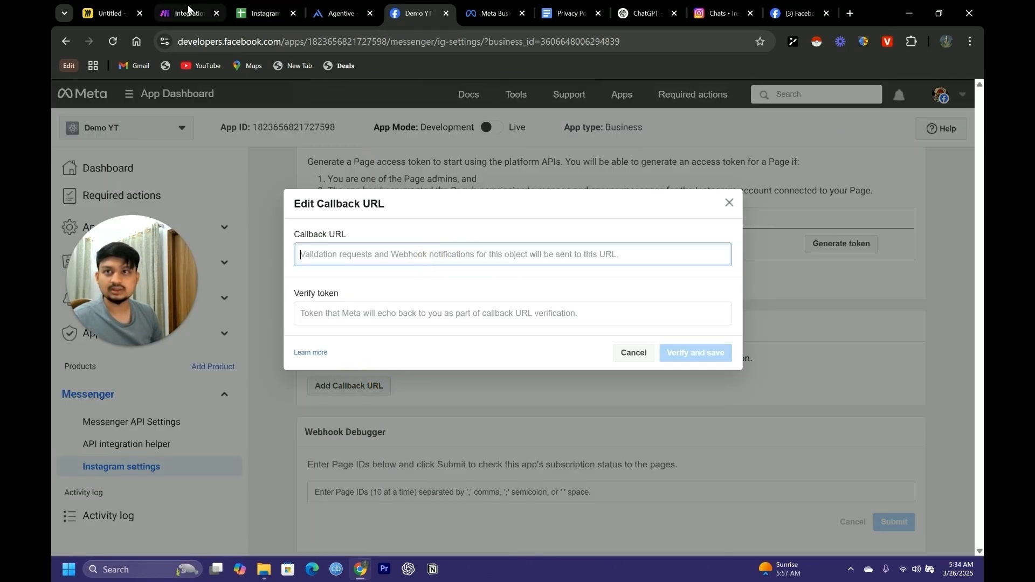
Switch to Make, select the first demo yt chartbot webhook in the Facebook Messenger module, and copy its address
left_click(188, 13)
left_click(545, 275)
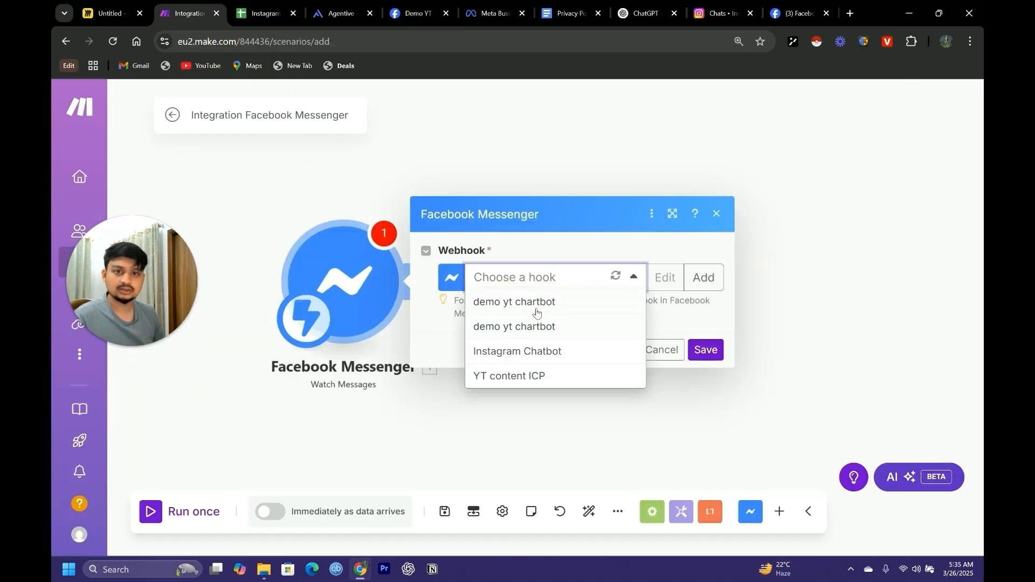
left_click(534, 298)
left_click(657, 314)
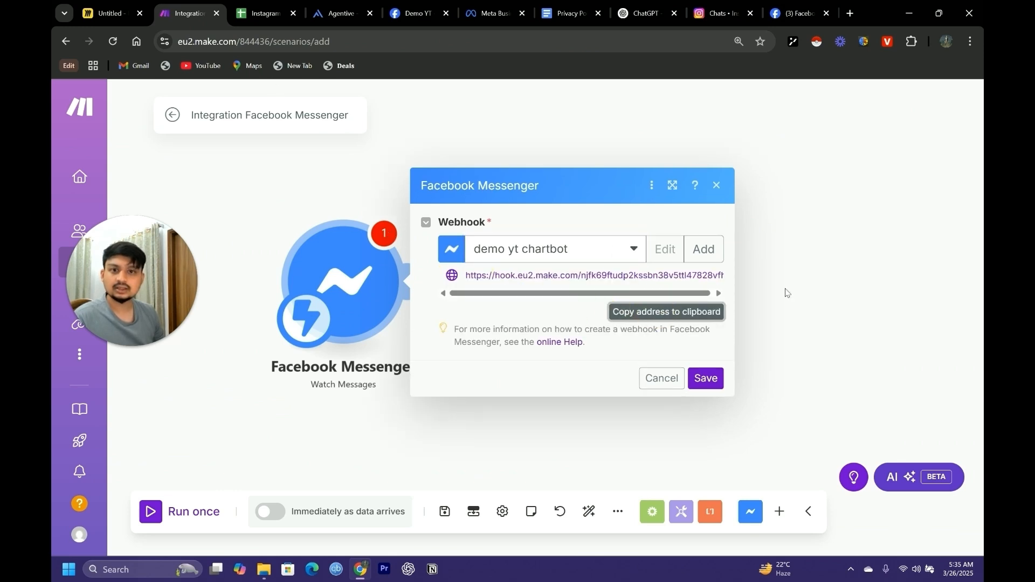
Switch to Meta for Developers, paste the webhook address as the callback URL, enter the verify token, and try to verify and save
left_click(413, 12)
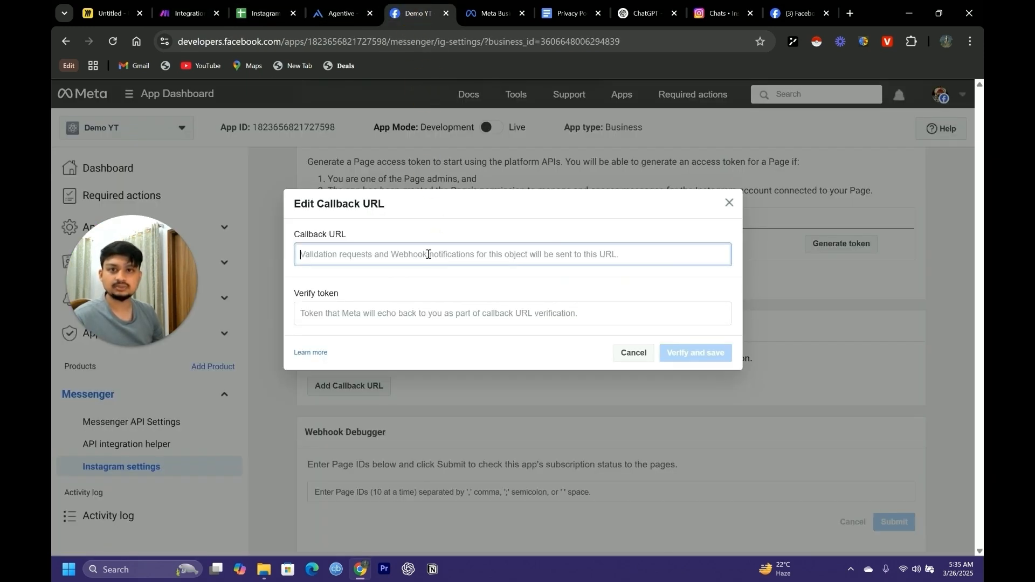
key("ctrl+v")
left_click(405, 309)
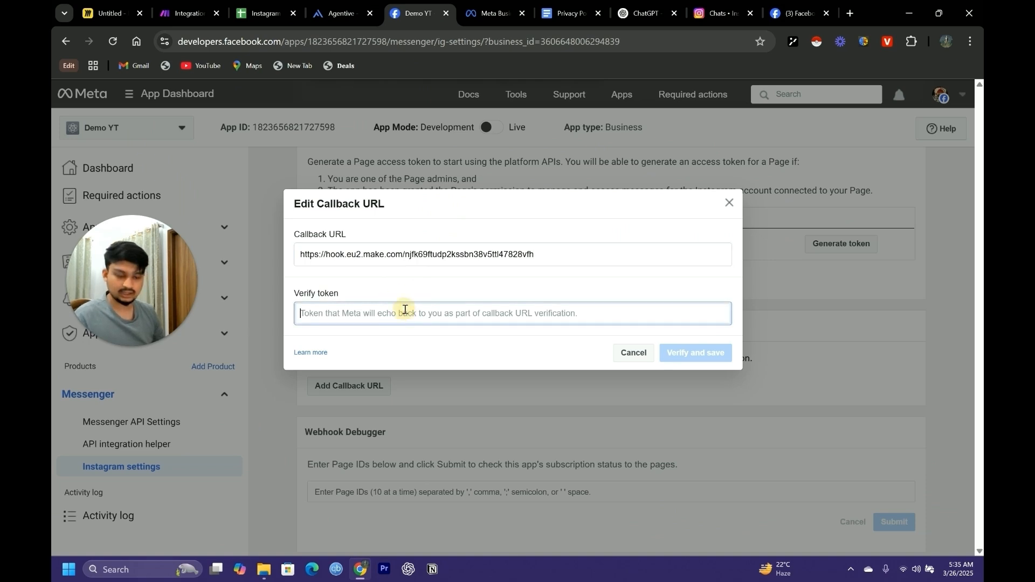
type("123456")
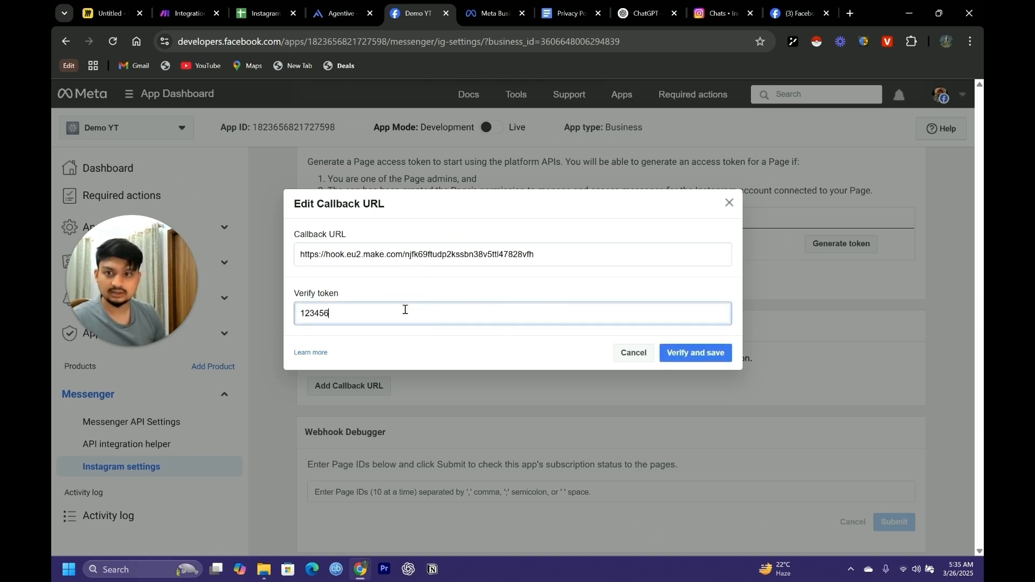
left_click(691, 353)
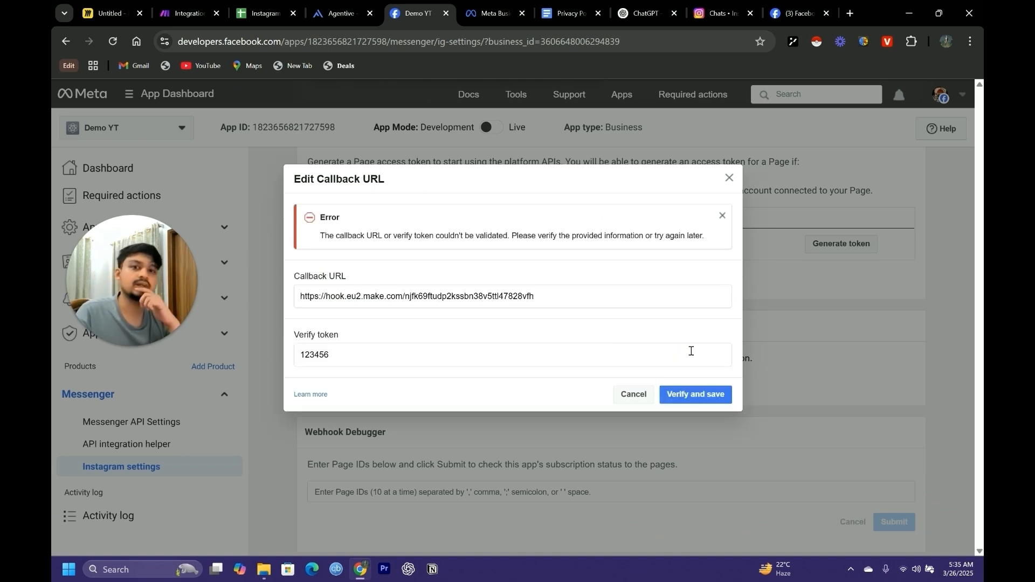
Switch to Make and open the form for adding a new webhook in the Facebook Messenger module
key("ctrl+2")
left_click(371, 293)
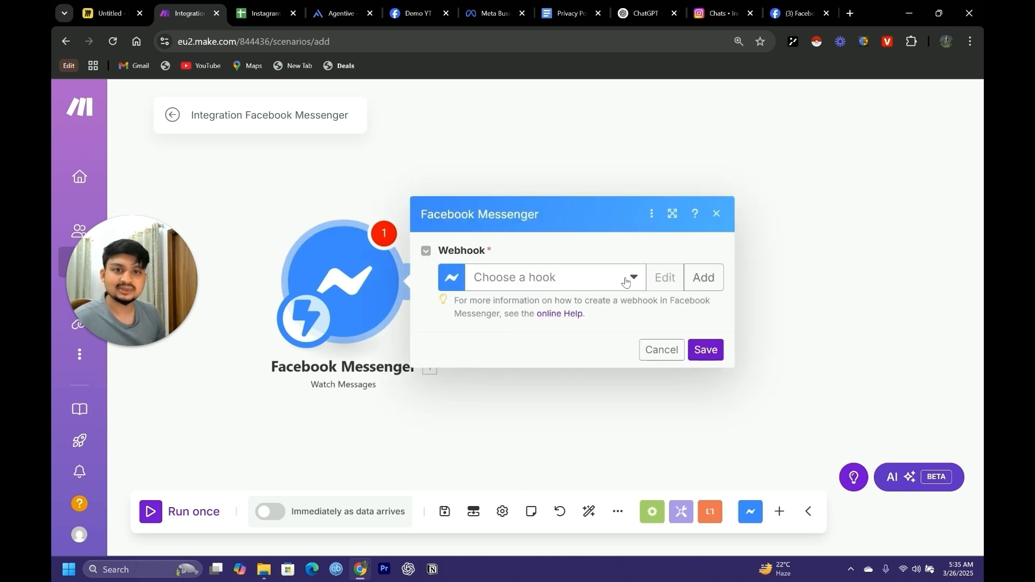
left_click(626, 281)
left_click(513, 289)
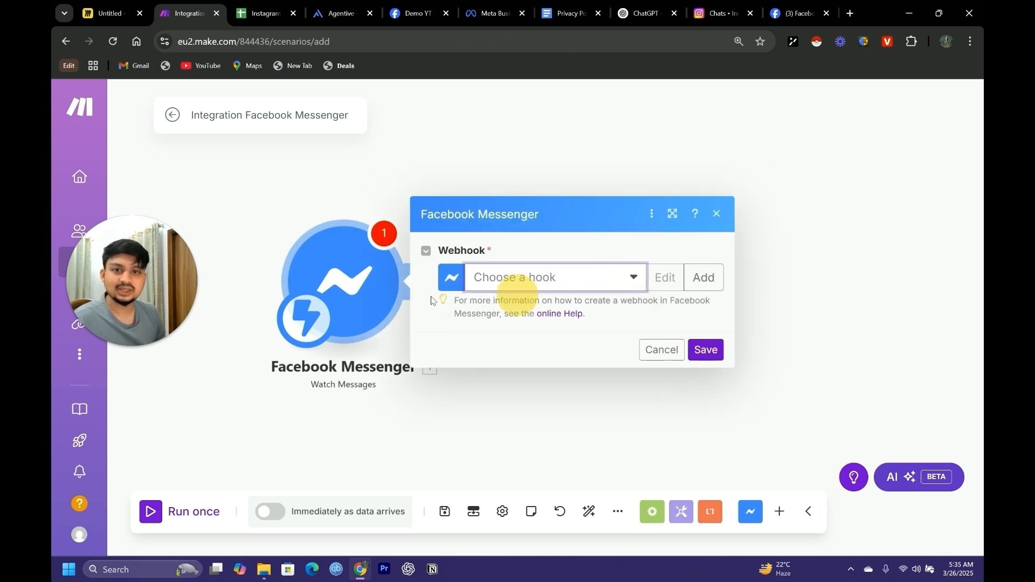
left_click(708, 286)
Create a webhook named Demo YT, filling in the verify token, and copy its address
left_click_drag(604, 244, 360, 241)
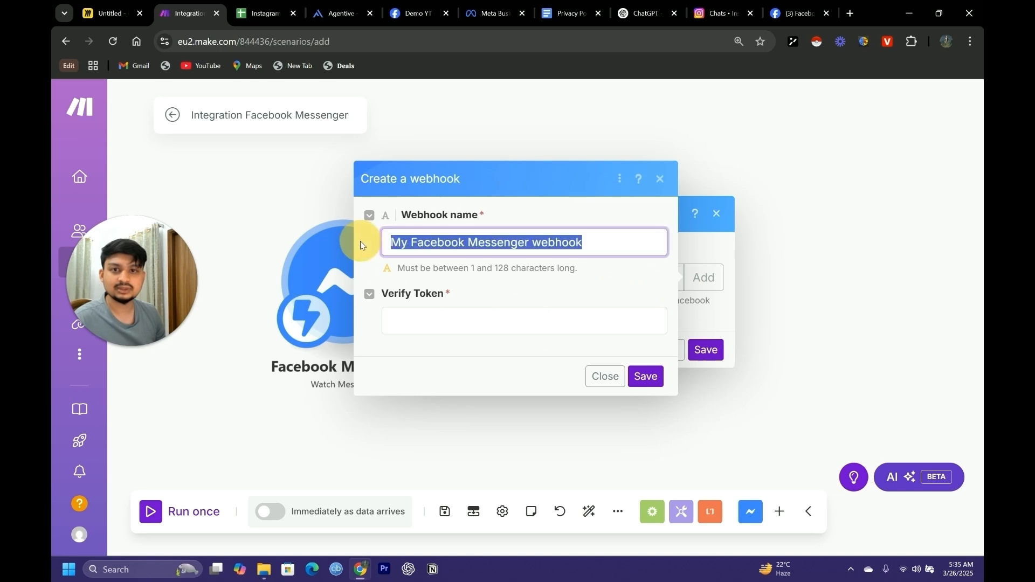
type("de")
key("BackSpace")
key("BackSpace")
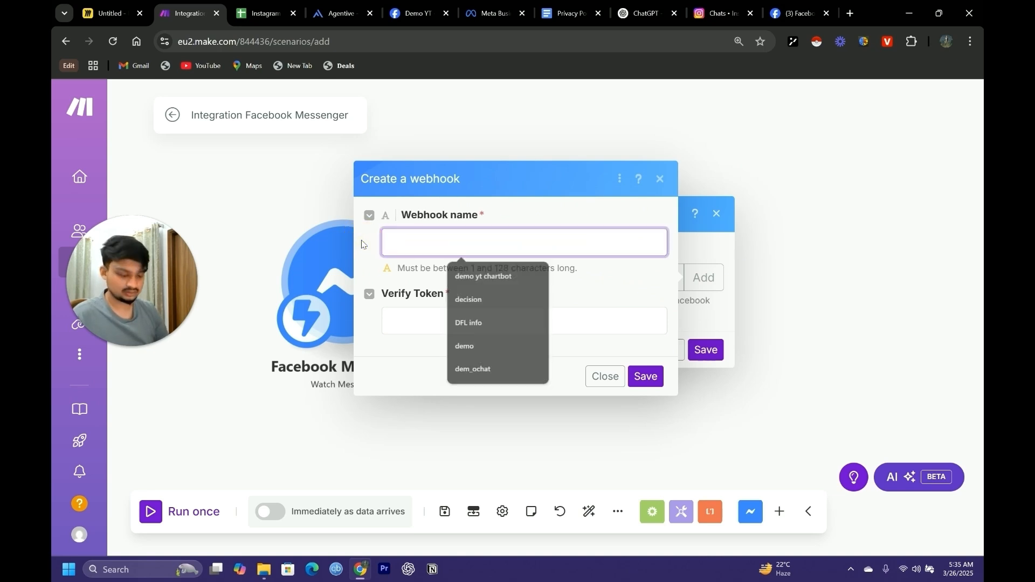
type("Demo YT")
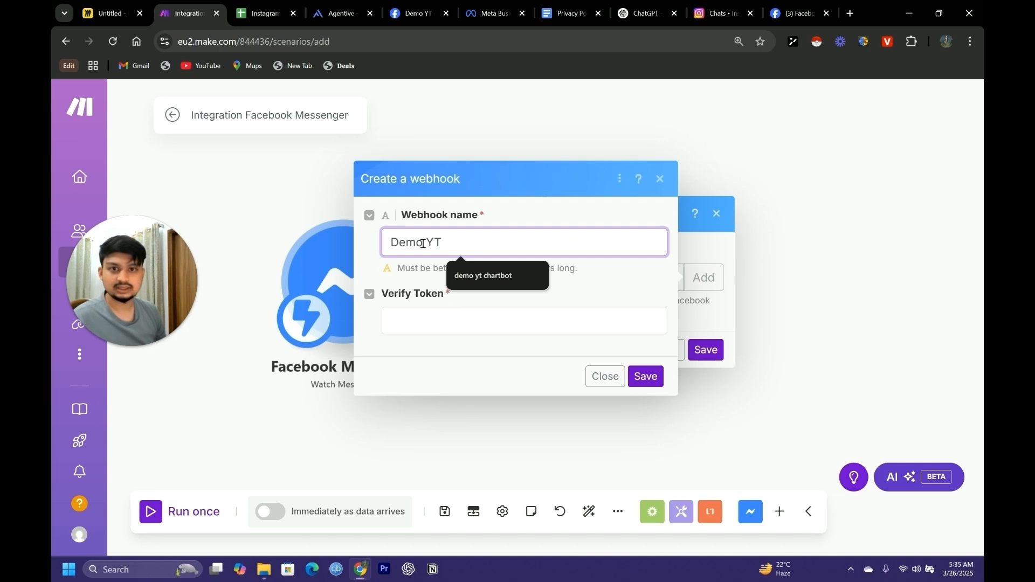
left_click(479, 331)
type("123456")
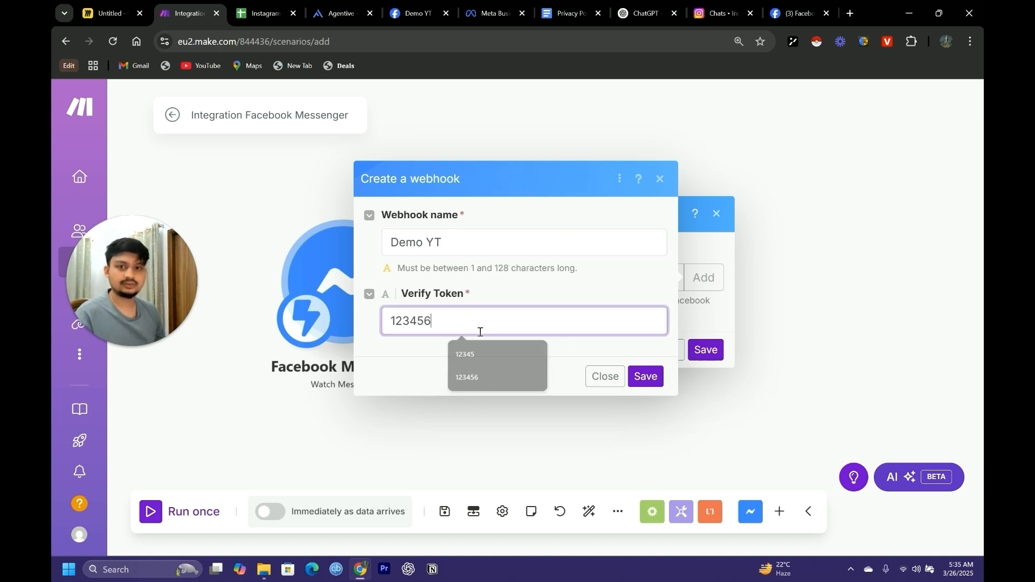
left_click(645, 377)
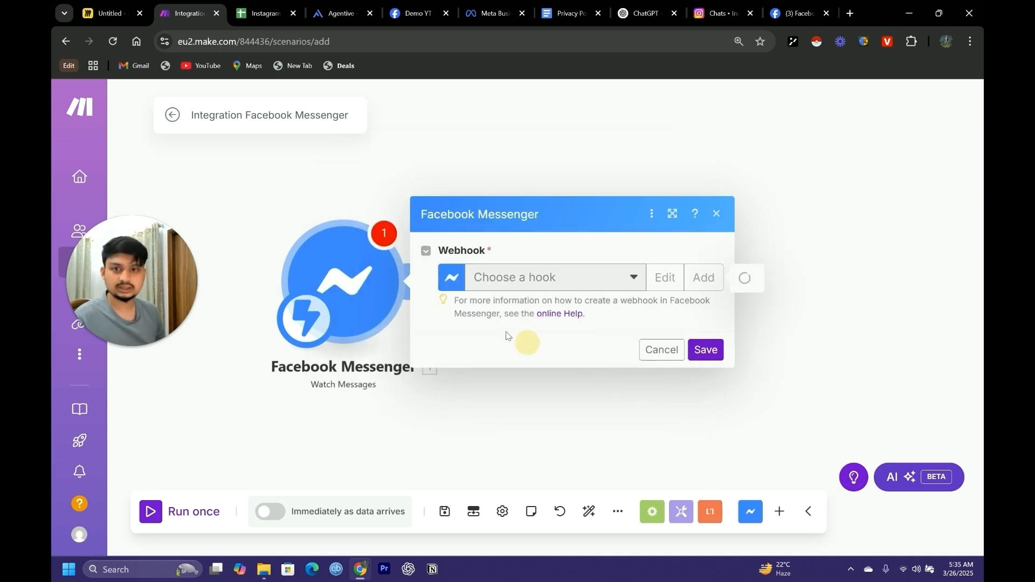
left_click(654, 315)
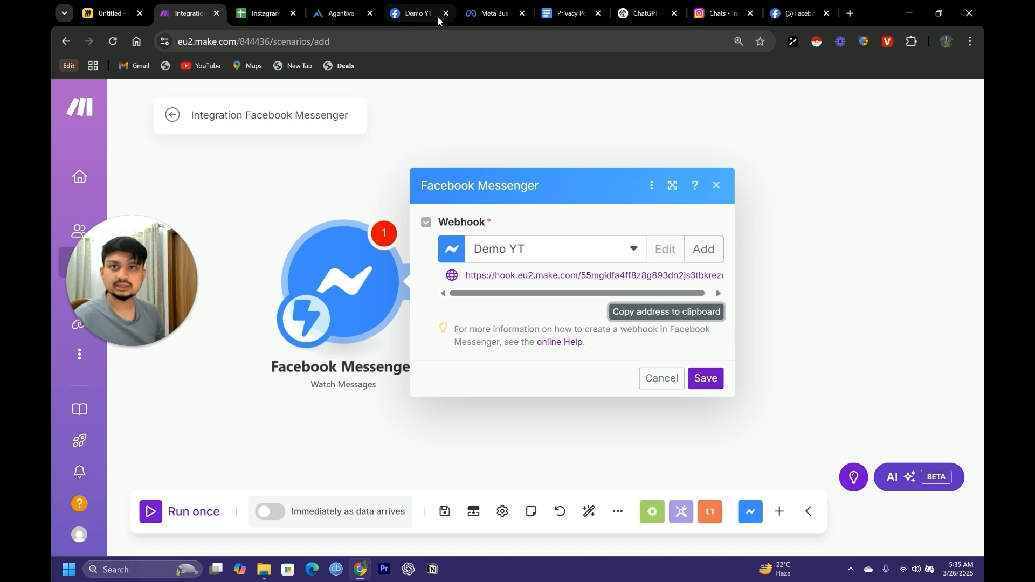
Switch to Meta for Developers, add the copied webhook address as the callback URL with the verify token, and verify and save
left_click(415, 13)
left_click(364, 385)
left_click(381, 251)
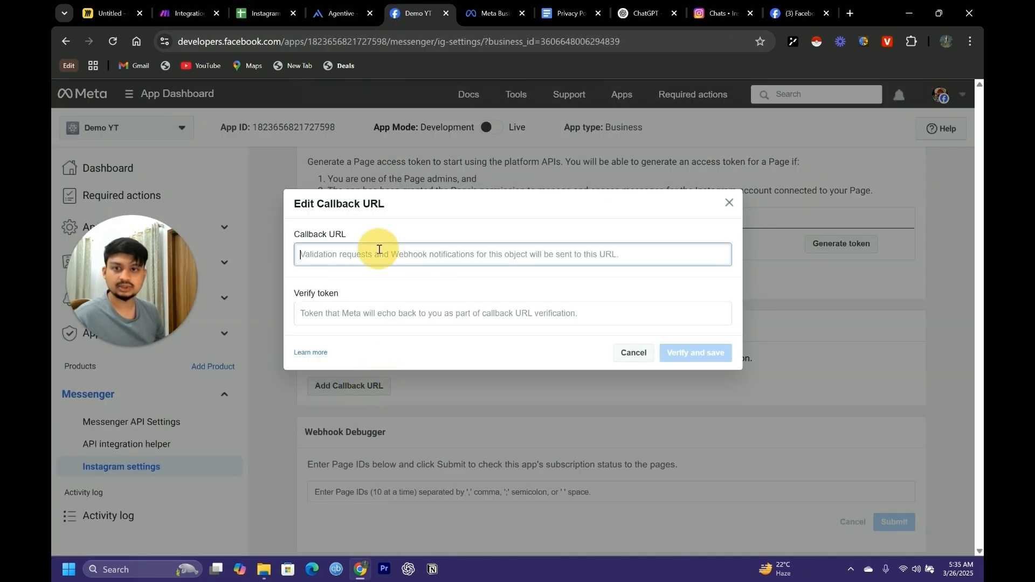
key("ctrl+v")
left_click(389, 313)
type("123")
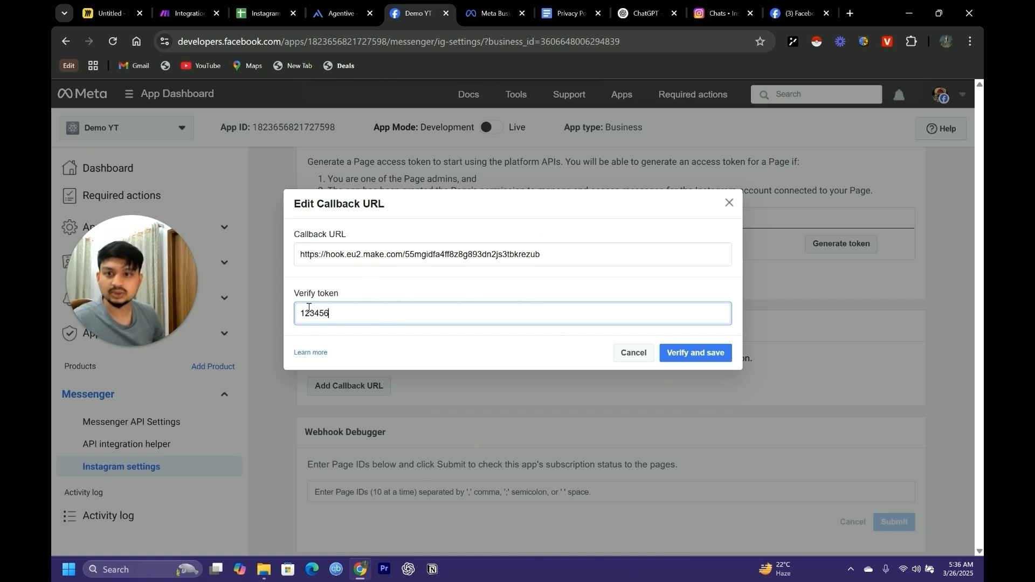
left_click(688, 353)
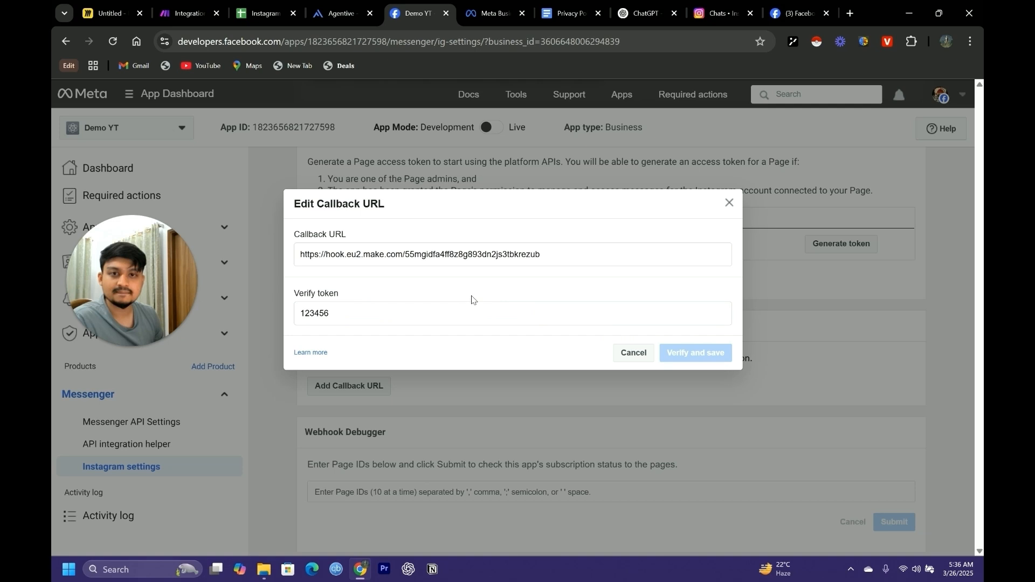
Save messages as the only Instagram webhook subscription field and subscribe the Youtube ICL for content creators page to it
scroll(578, 319, "down", 4)
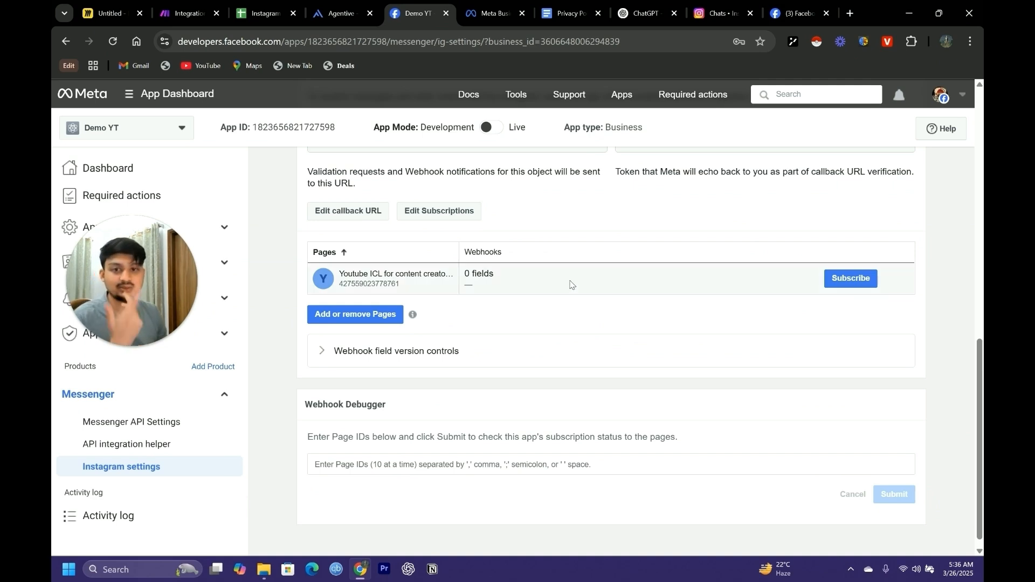
scroll(685, 305, "up", 3)
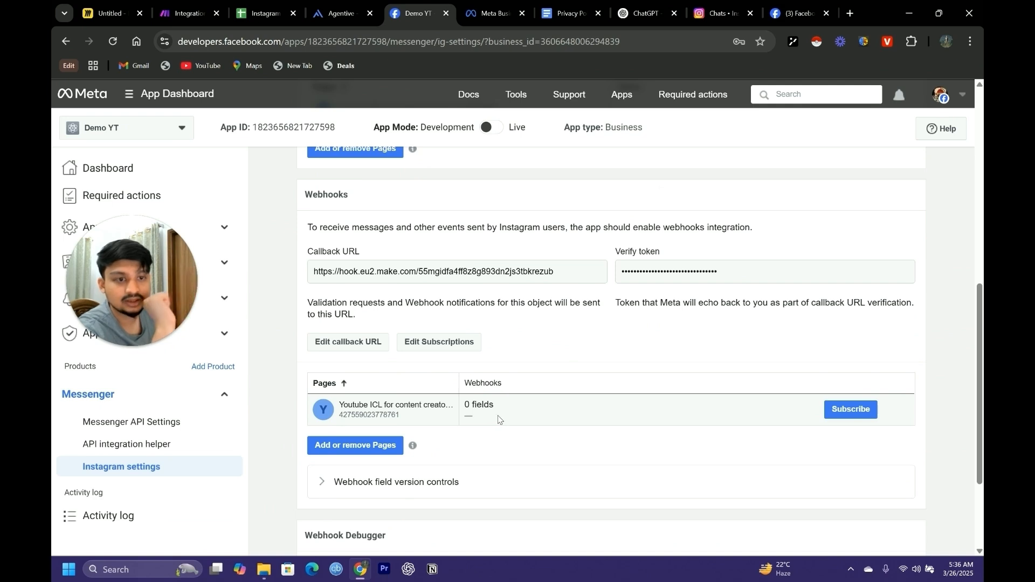
left_click(444, 344)
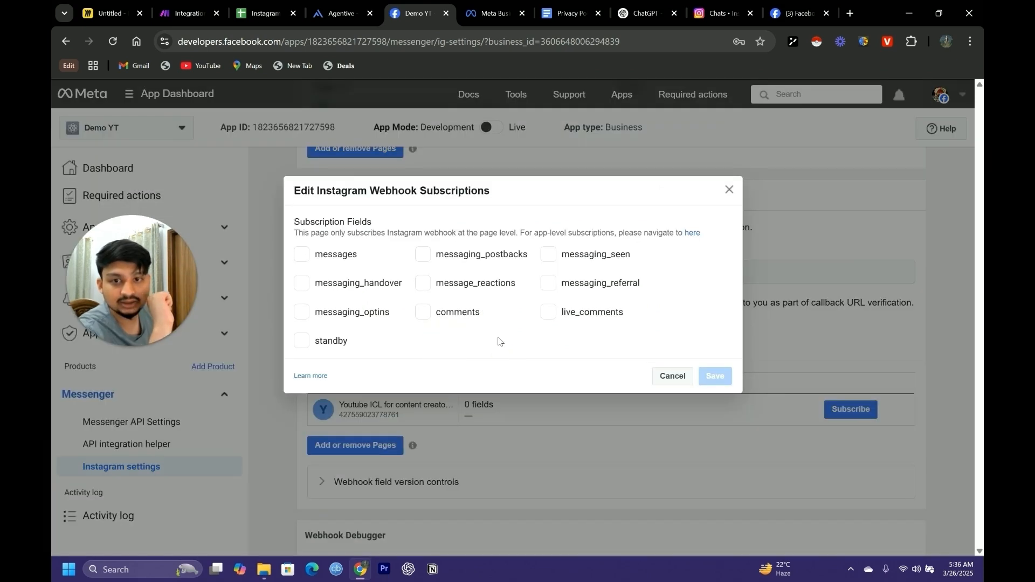
left_click(733, 191)
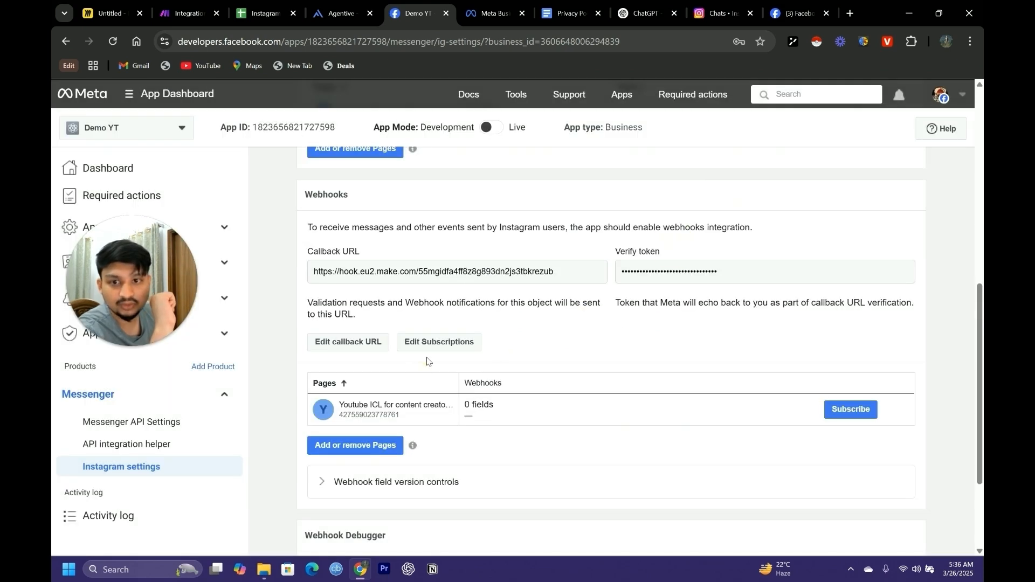
left_click(454, 349)
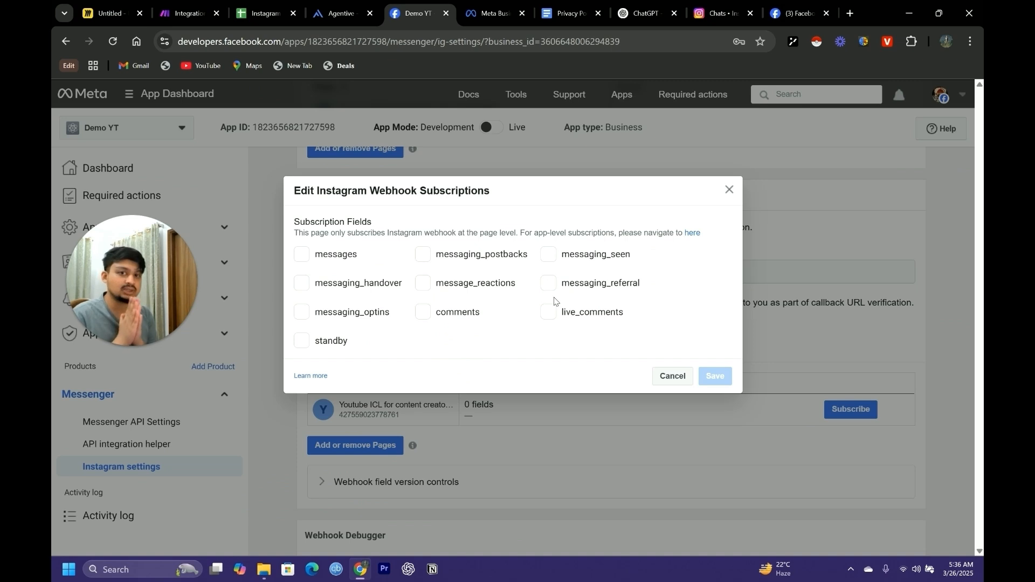
left_click(304, 257)
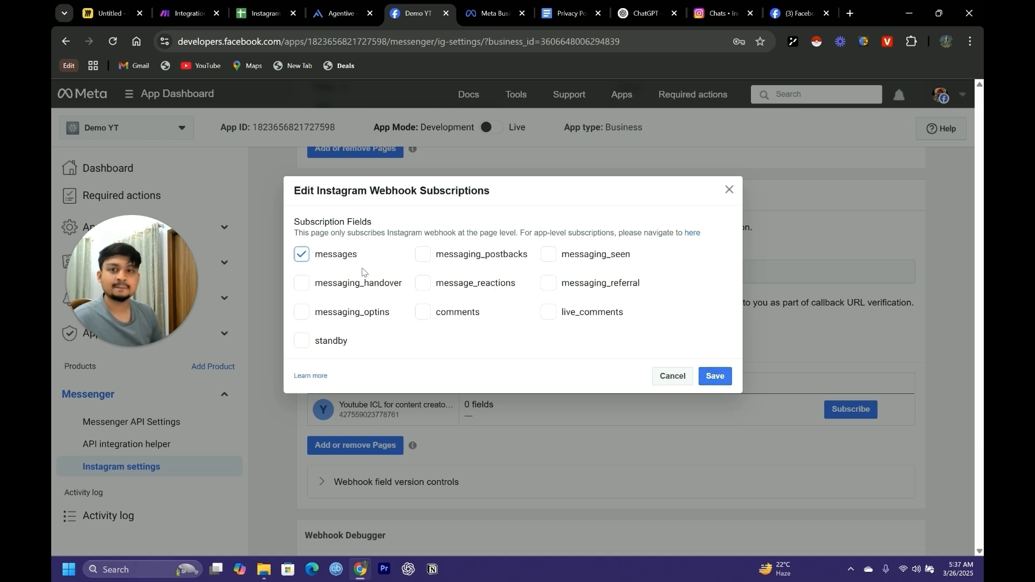
left_click(716, 375)
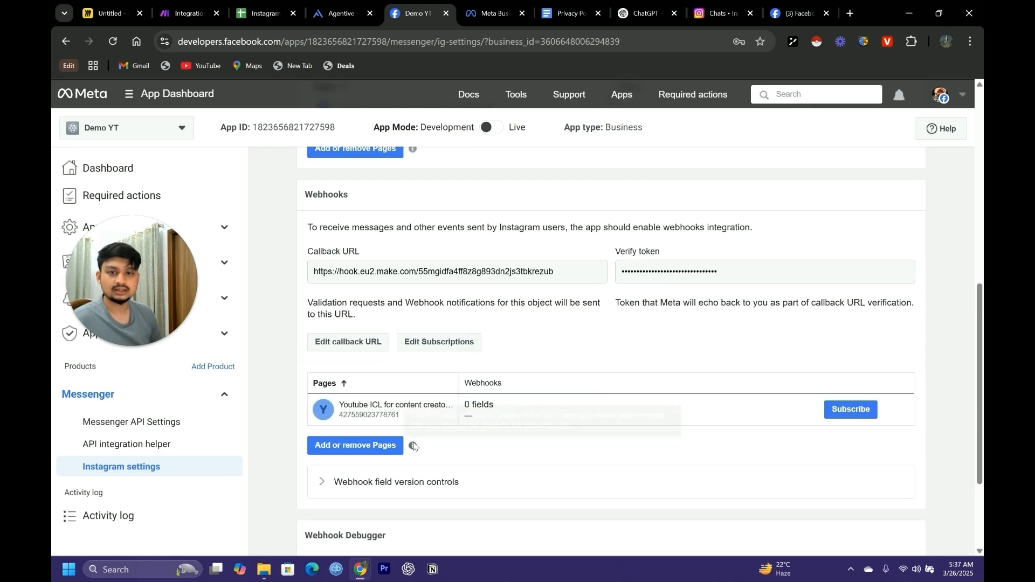
scroll(552, 429, "down", 1)
left_click(854, 346)
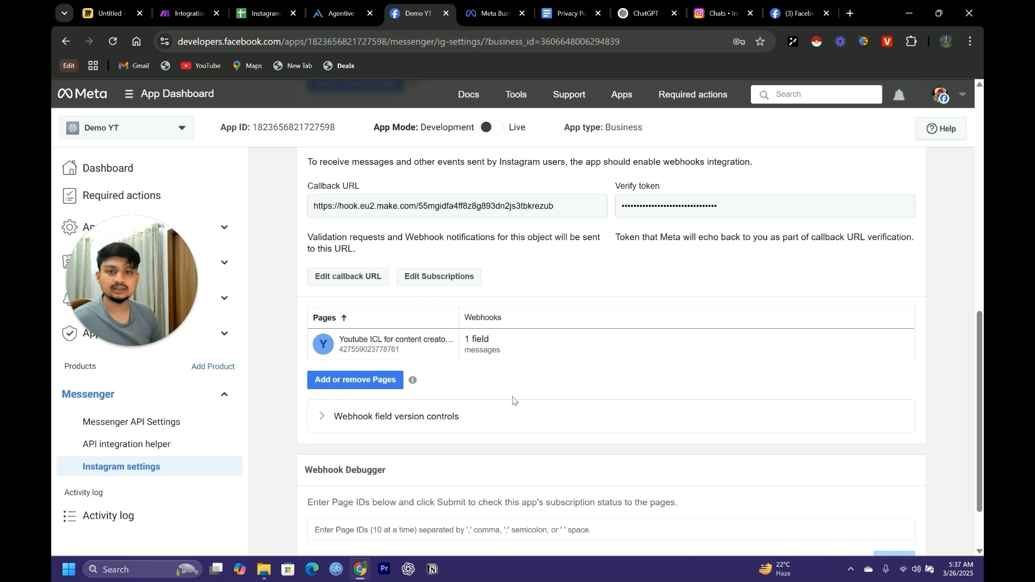
Try to switch the app mode from Development to Live, and go to the app's Basic Settings
scroll(493, 341, "down", 1)
scroll(521, 426, "up", 5)
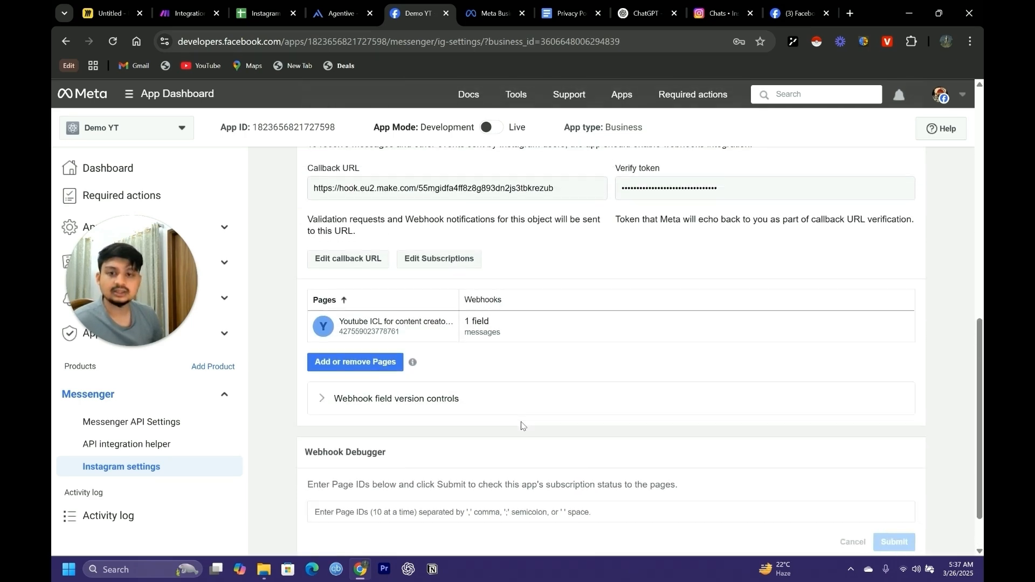
scroll(522, 426, "up", 2)
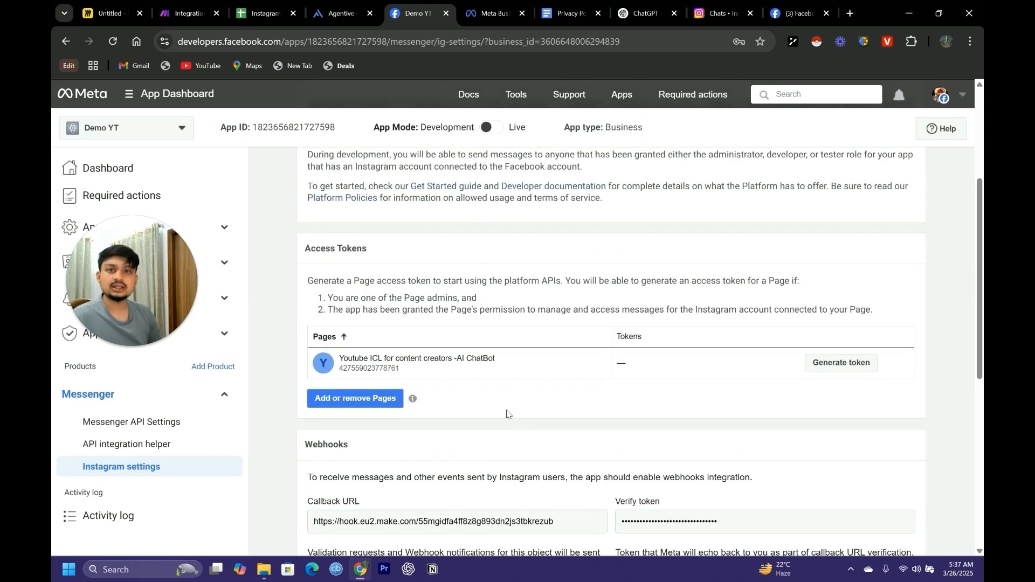
mouse_move(390, 131)
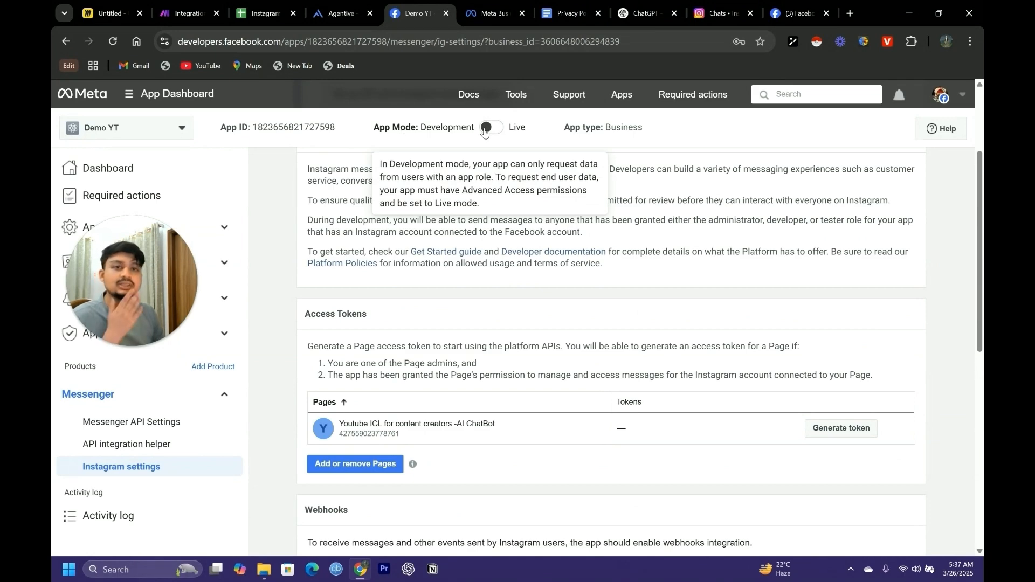
left_click(486, 128)
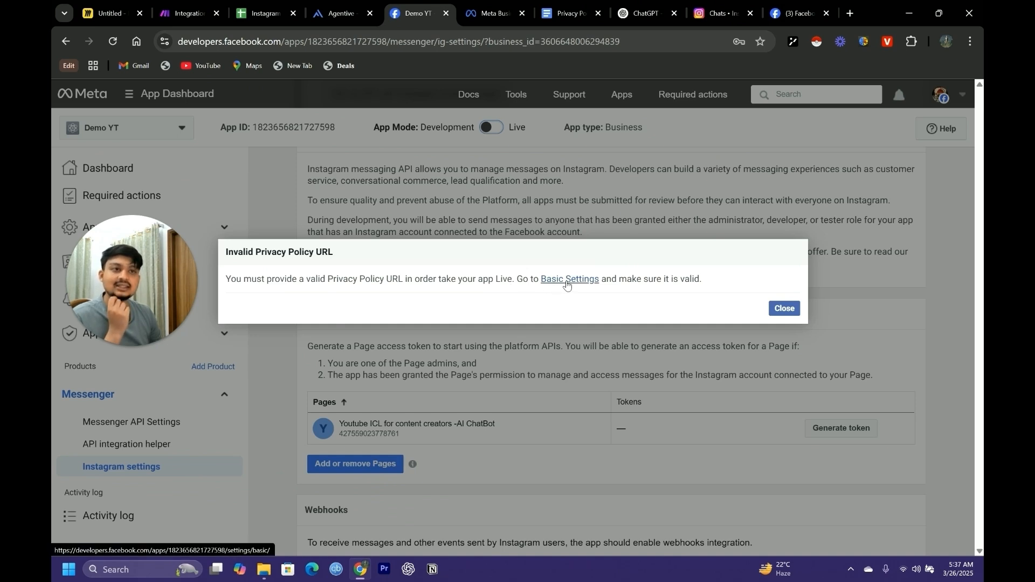
left_click(568, 281)
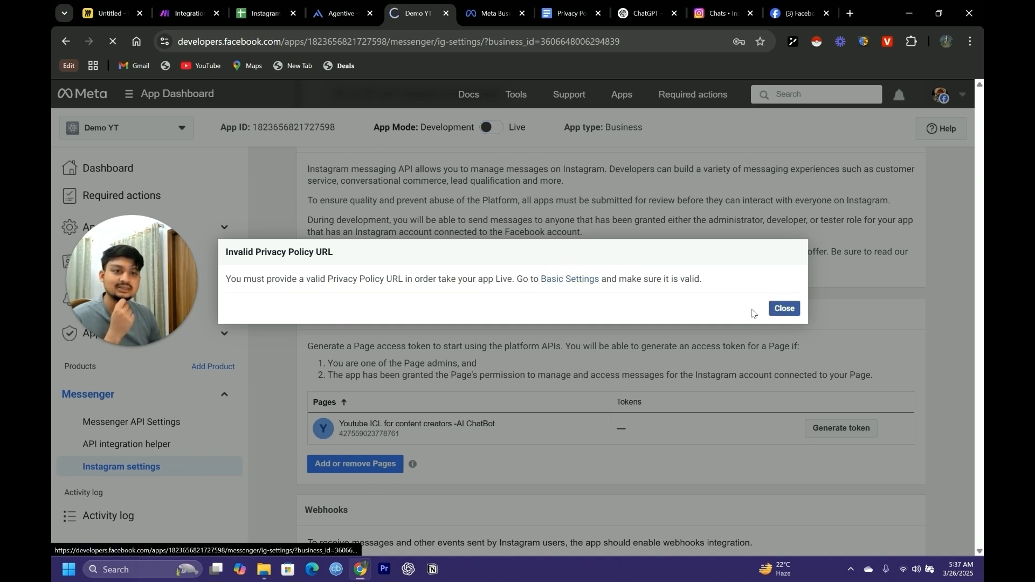
left_click(581, 280)
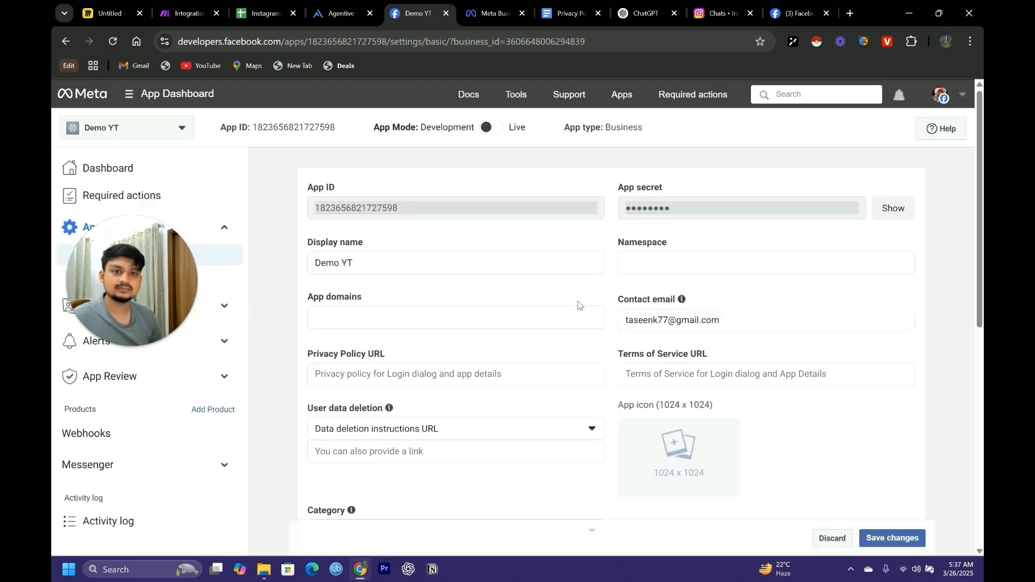
Choose an image file from the Downloads folder and upload it as the app icon in the basic settings
scroll(486, 316, "down", 2)
scroll(526, 340, "up", 2)
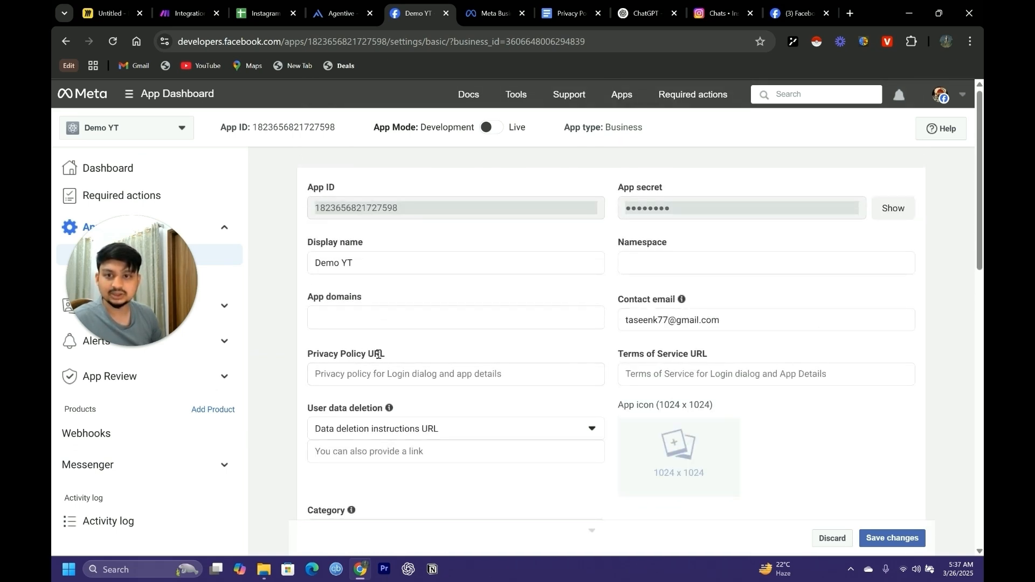
scroll(339, 378, "down", 1)
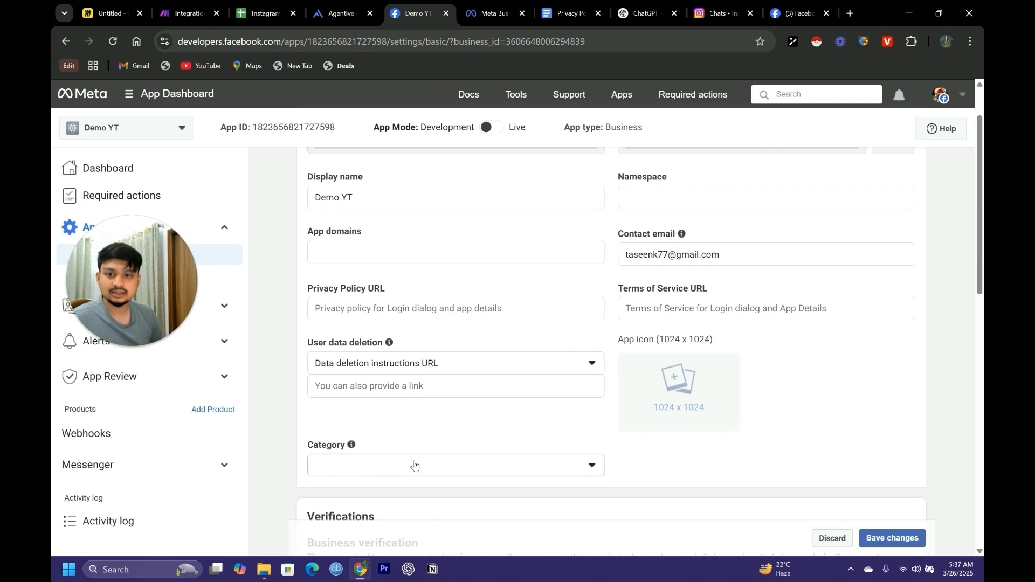
left_click(678, 382)
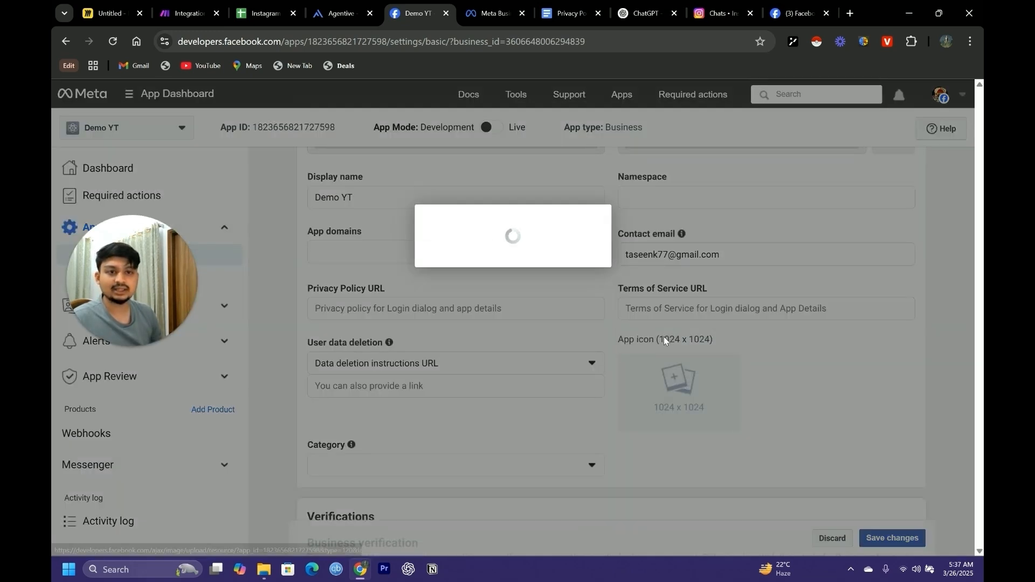
left_click_drag(427, 237, 536, 236)
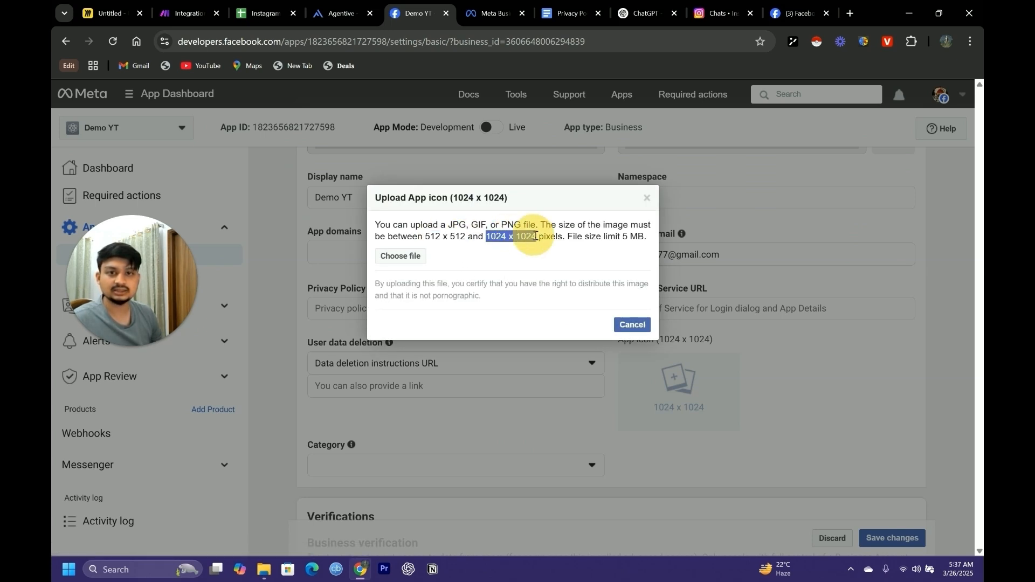
left_click(402, 258)
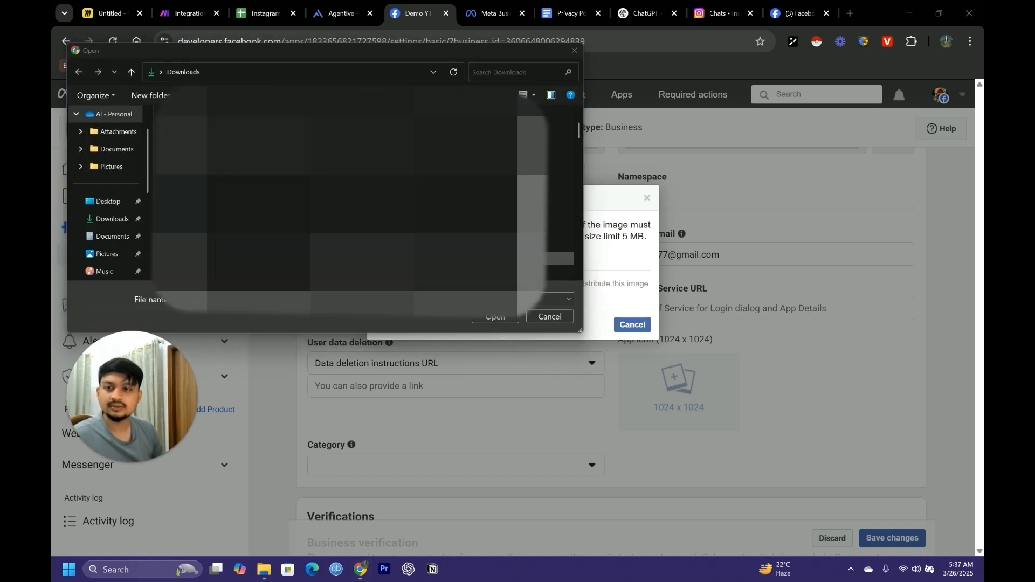
left_click(495, 317)
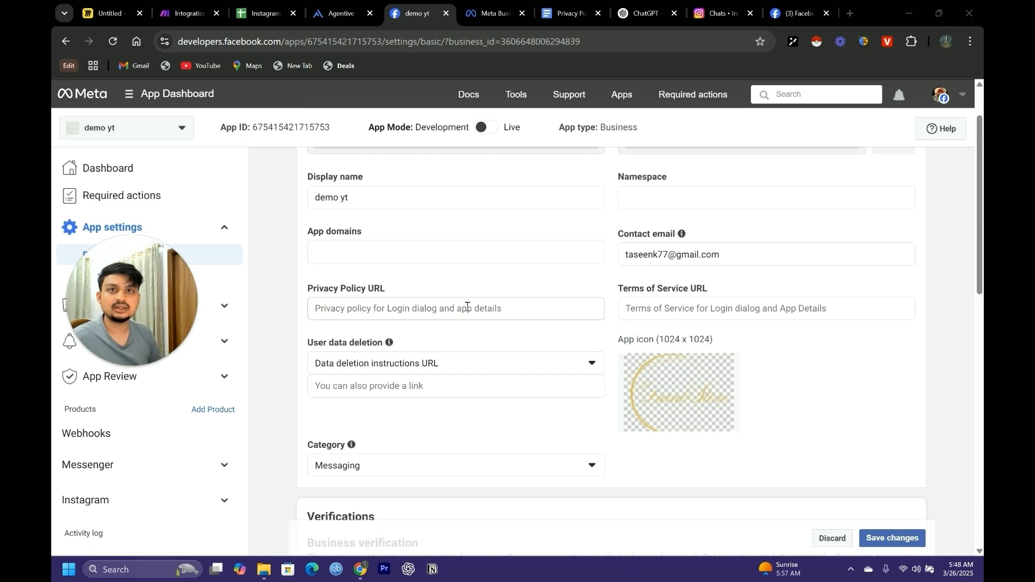
Switch to Google Docs and examine the sections of the Privacy Policy for Agentive document
left_click(563, 13)
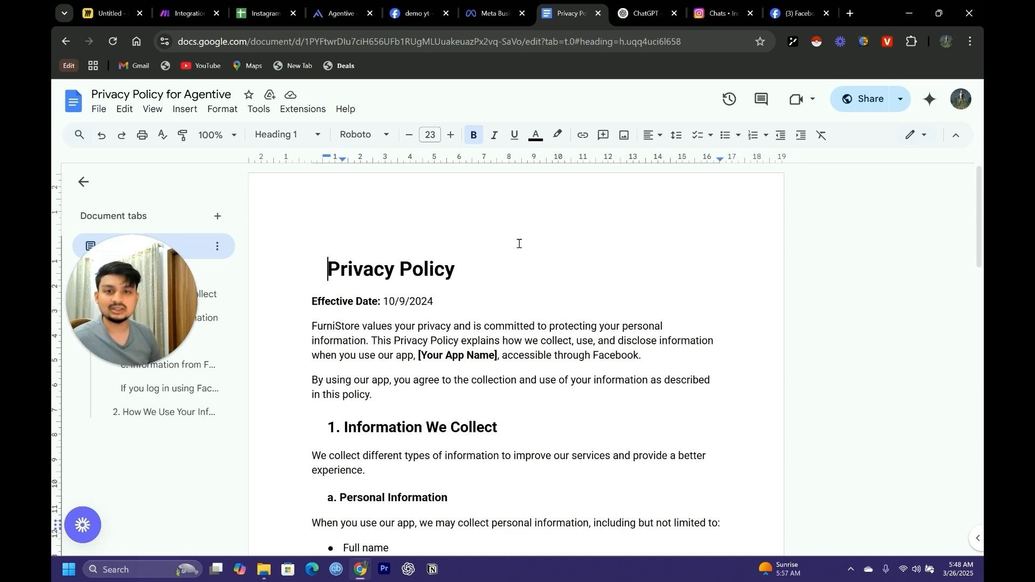
scroll(506, 323, "down", 1)
scroll(504, 324, "down", 2)
scroll(474, 321, "up", 2)
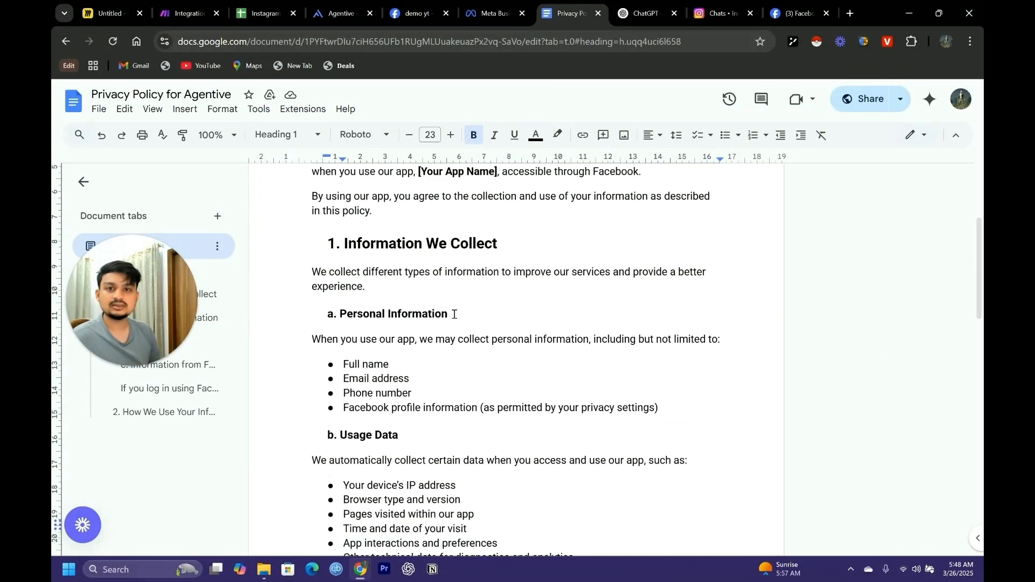
scroll(493, 357, "down", 2)
scroll(432, 330, "up", 2)
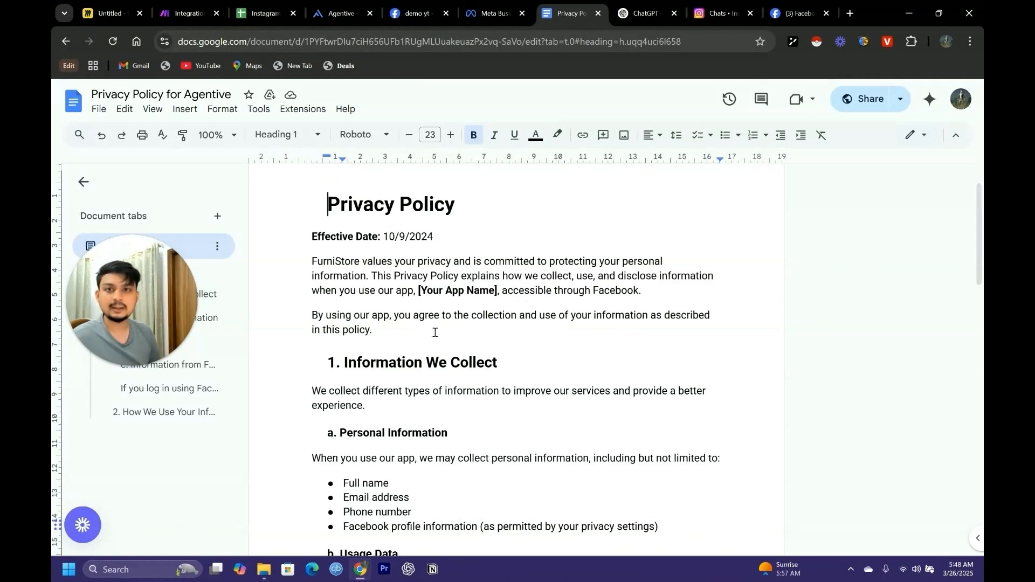
scroll(488, 366, "down", 3)
scroll(555, 380, "down", 7)
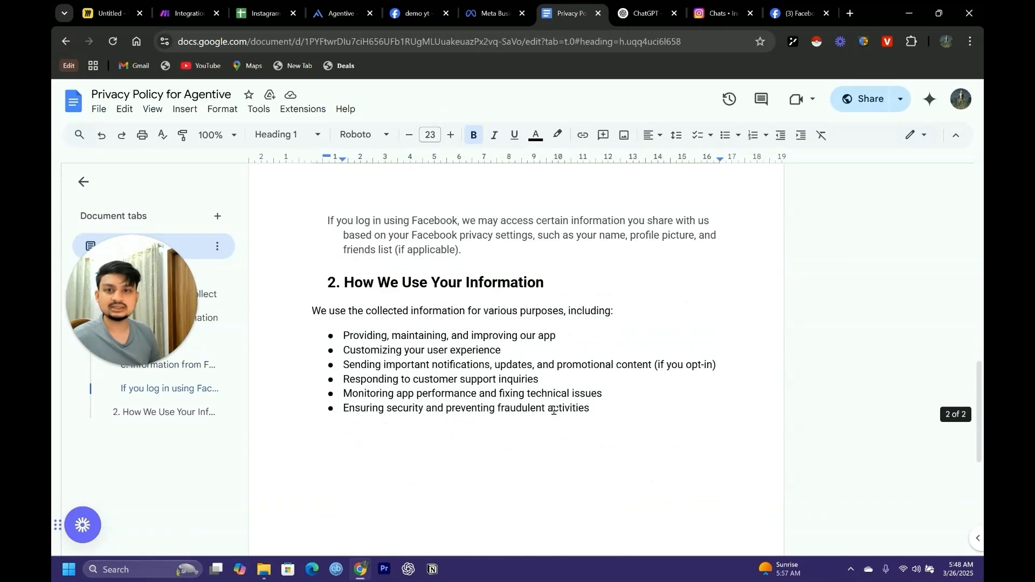
Copy the Privacy Policy document's link, return to the Meta app's basic settings, and enter it as the Privacy Policy URL
scroll(521, 331, "up", 8)
scroll(426, 203, "up", 3)
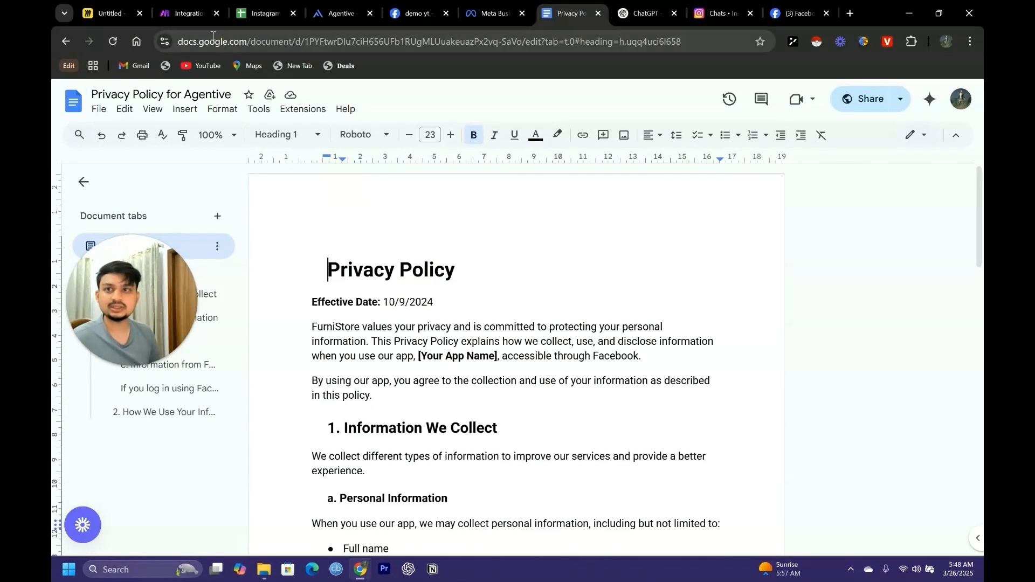
left_click(476, 44)
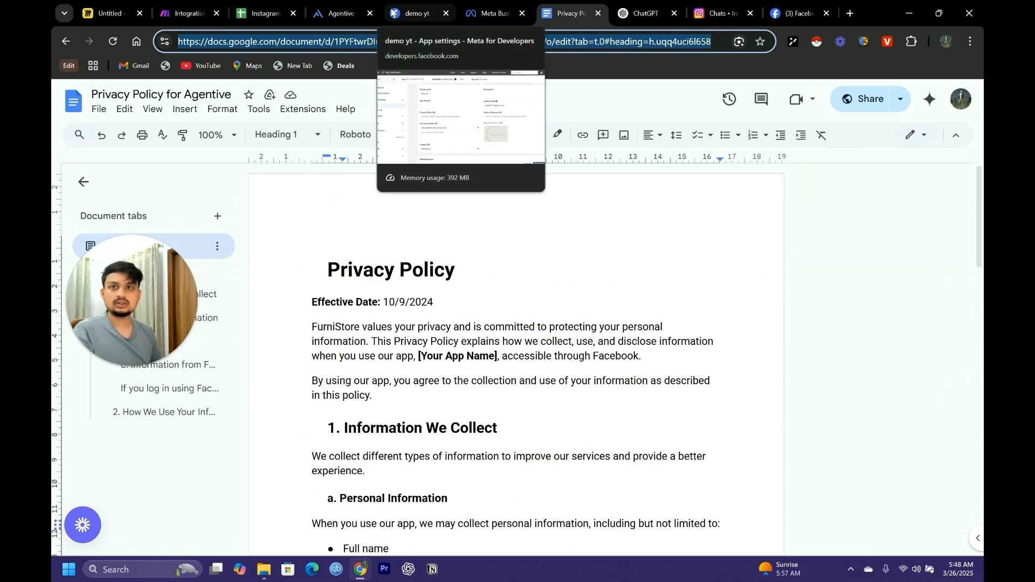
left_click(394, 13)
left_click(357, 306)
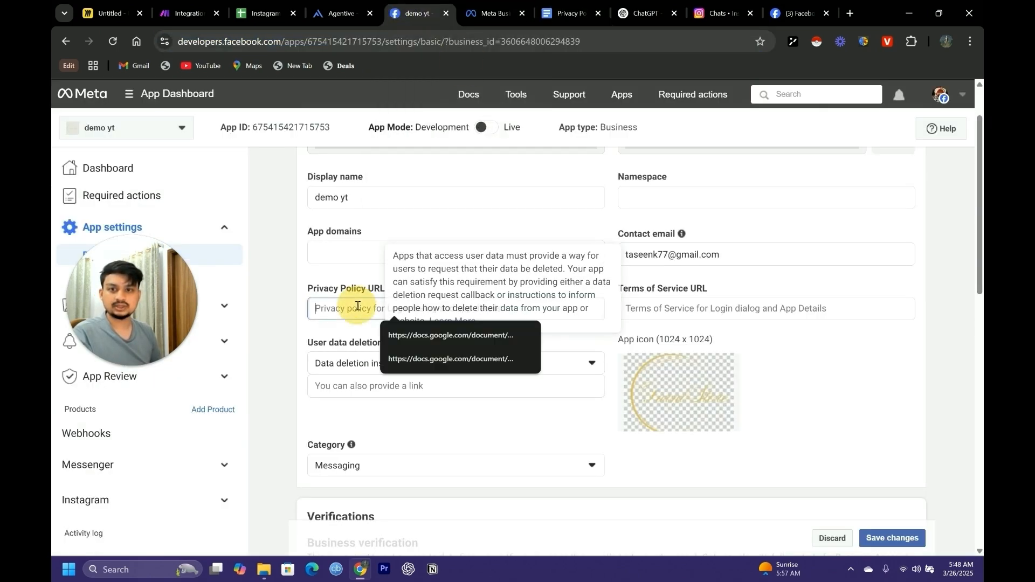
left_click(436, 334)
scroll(458, 323, "down", 1)
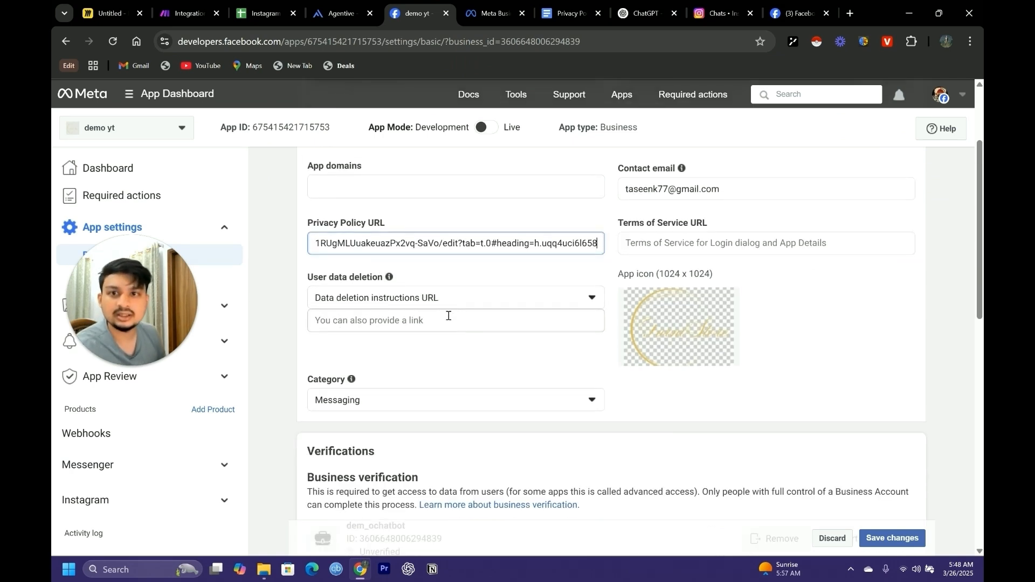
Review the app category choices, keep Messaging, and save the basic settings changes
scroll(448, 315, "down", 1)
left_click(318, 336)
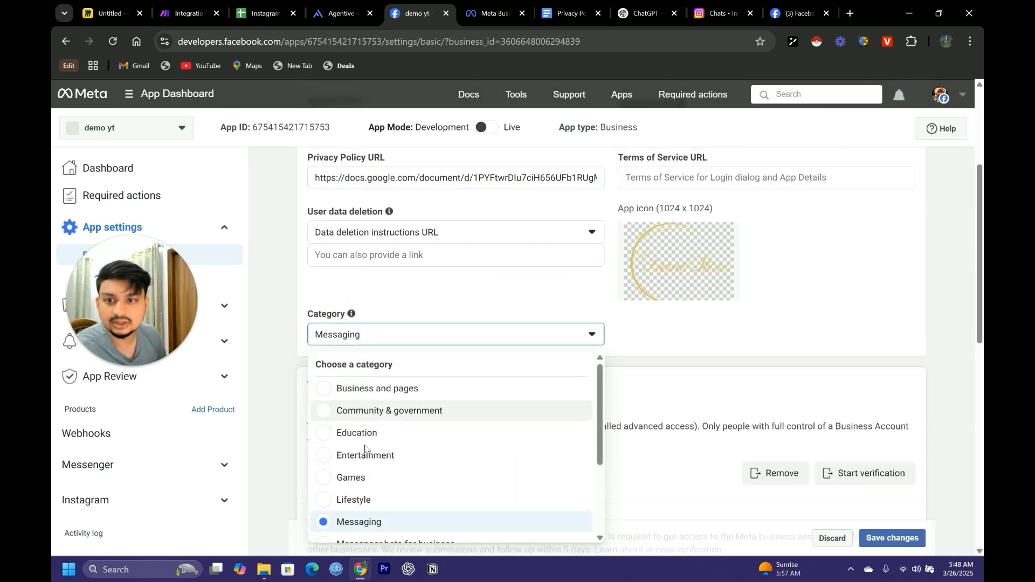
scroll(420, 406, "down", 2)
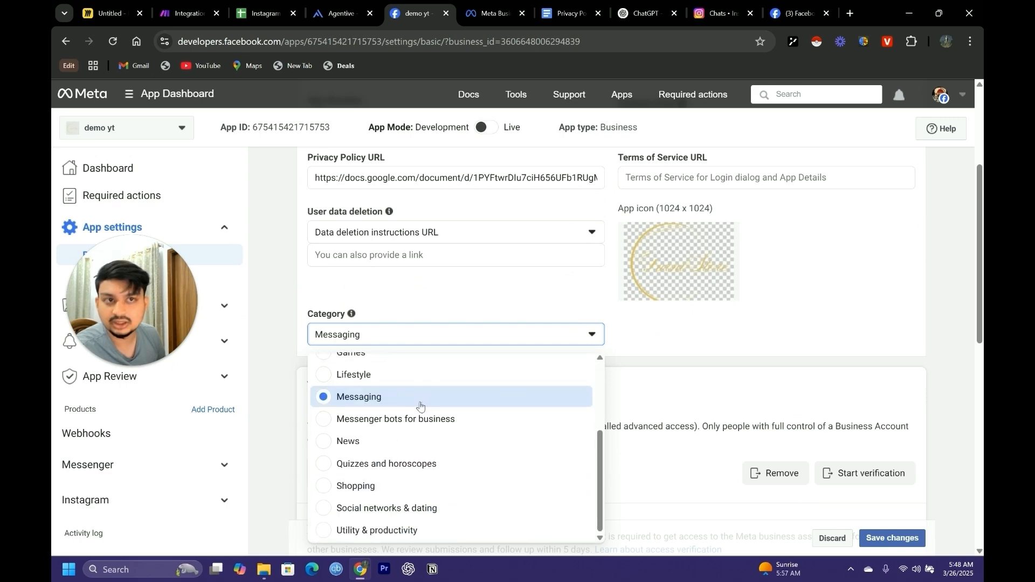
scroll(407, 415, "up", 2)
scroll(407, 431, "down", 2)
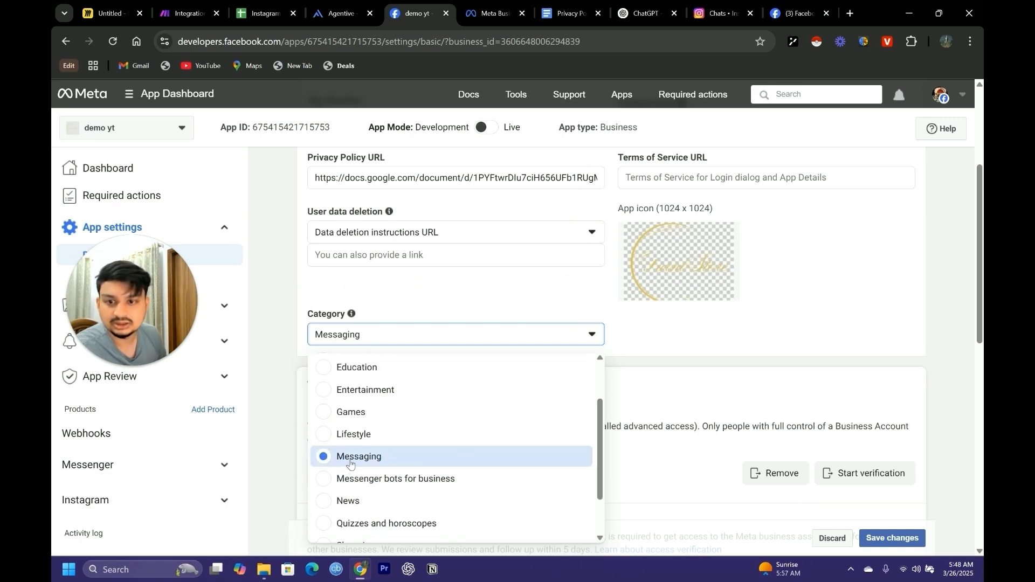
left_click(466, 401)
scroll(506, 307, "up", 2)
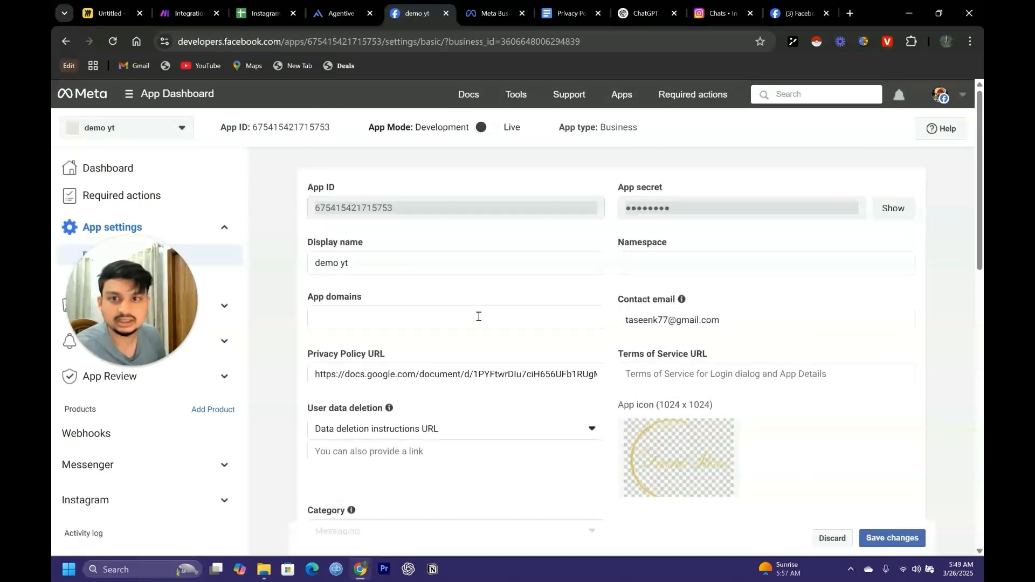
left_click(863, 537)
scroll(555, 356, "up", 1)
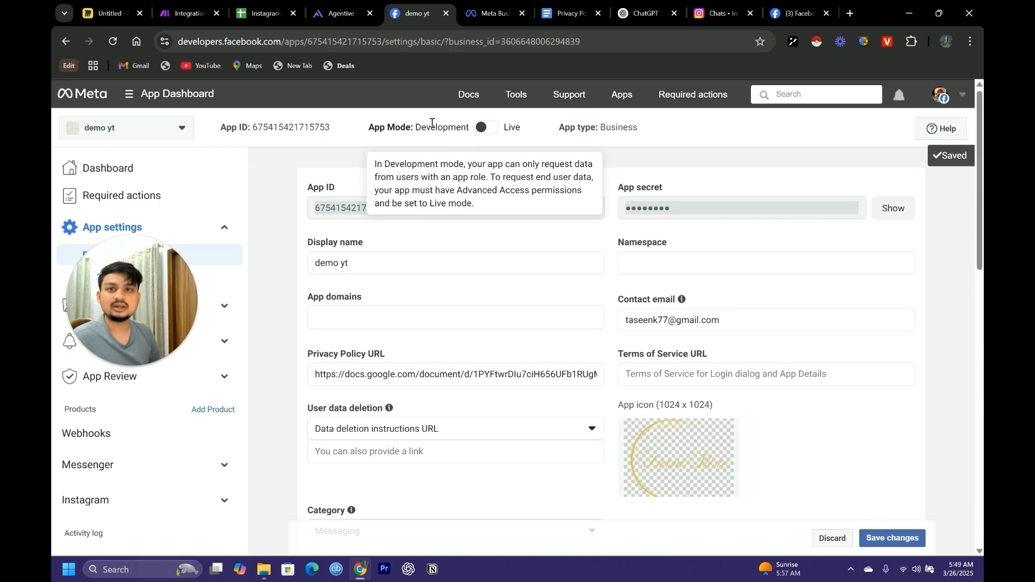
Switch the app mode from Development to Live and dismiss the Platform Terms update notice
left_click(483, 127)
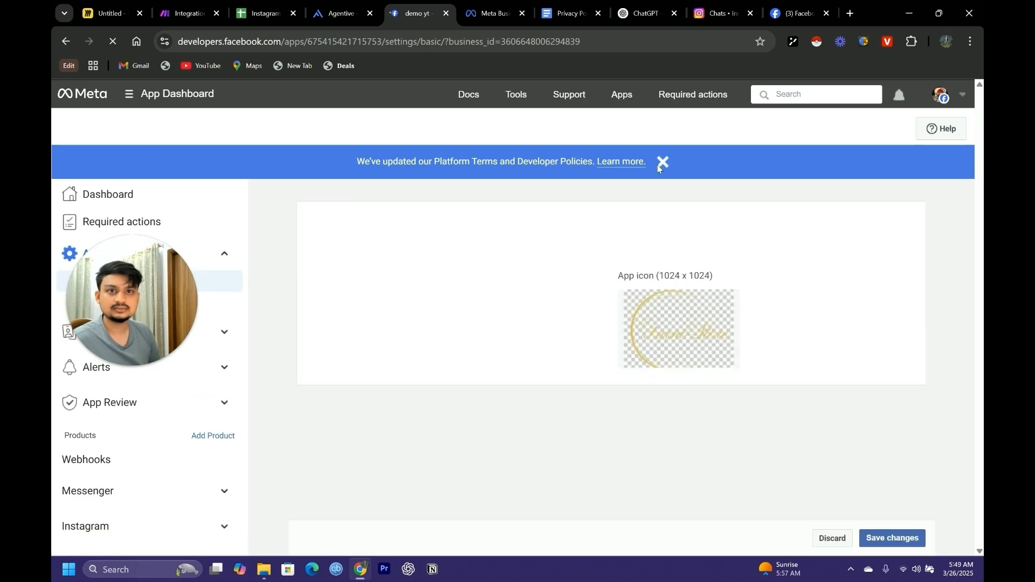
left_click(662, 162)
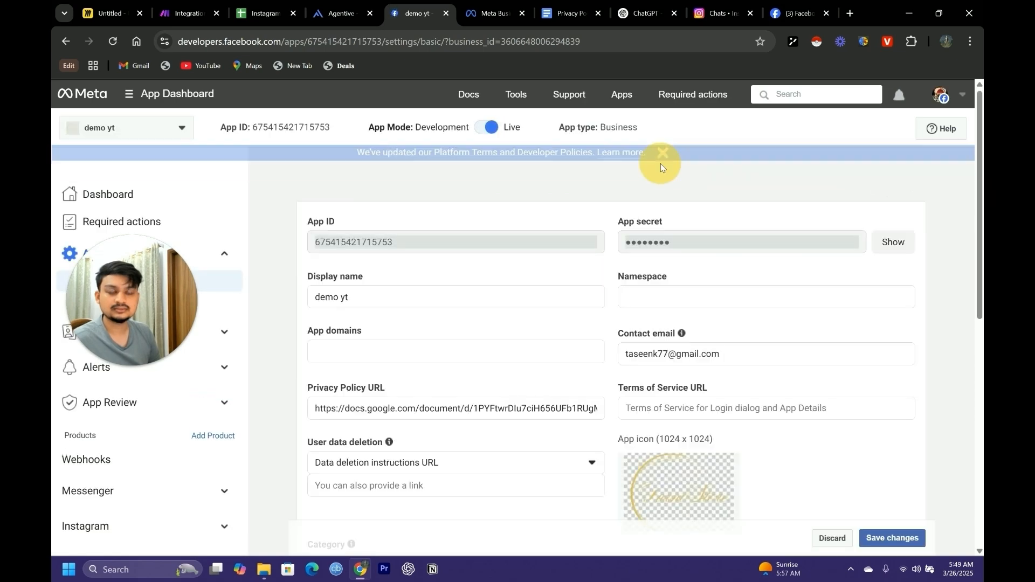
scroll(522, 203, "down", 5)
scroll(447, 366, "up", 5)
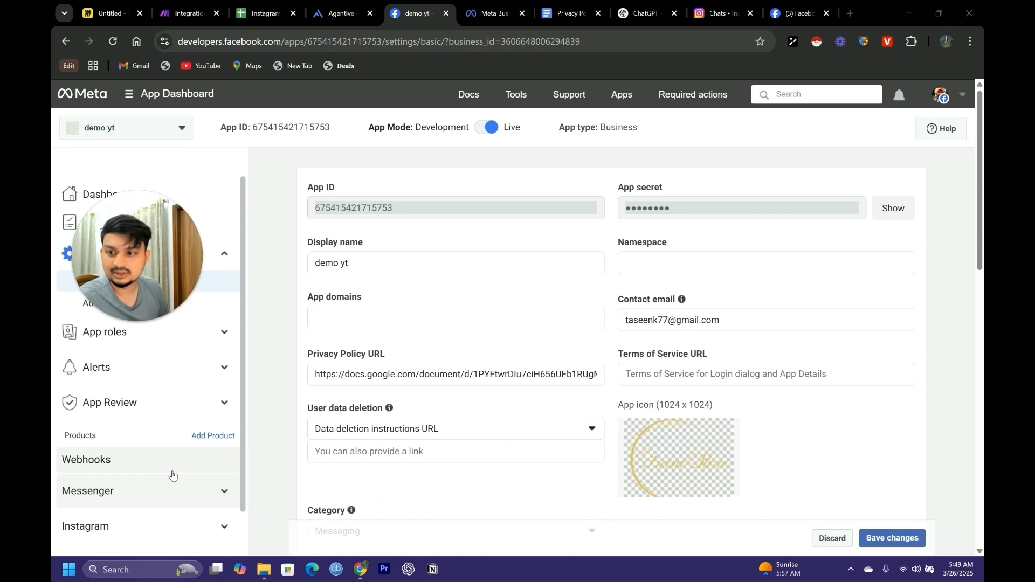
Go to the Messenger product's Instagram settings and check the webhook configuration and the subscribed page
left_click(186, 446)
left_click(174, 518)
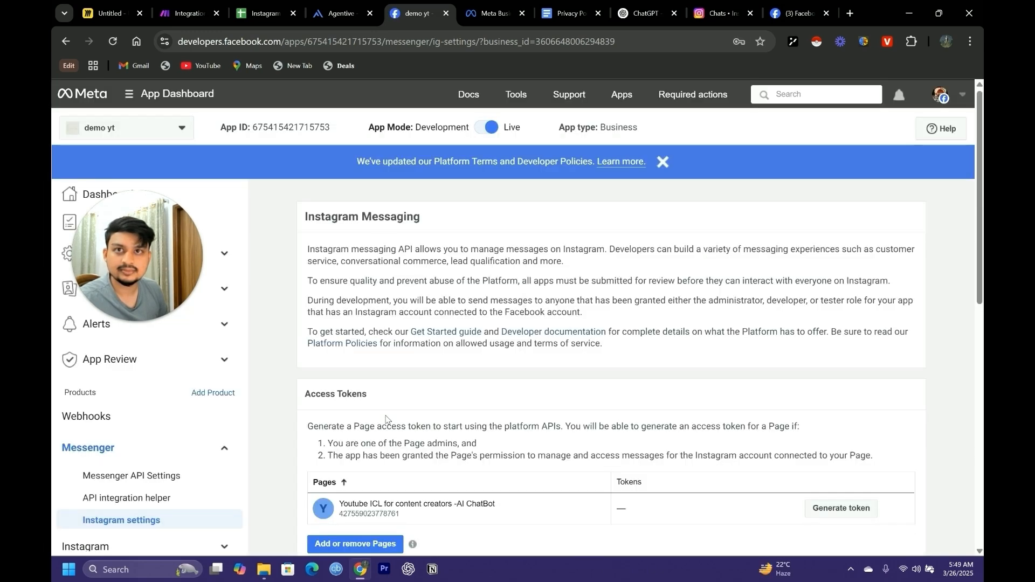
scroll(417, 455, "down", 5)
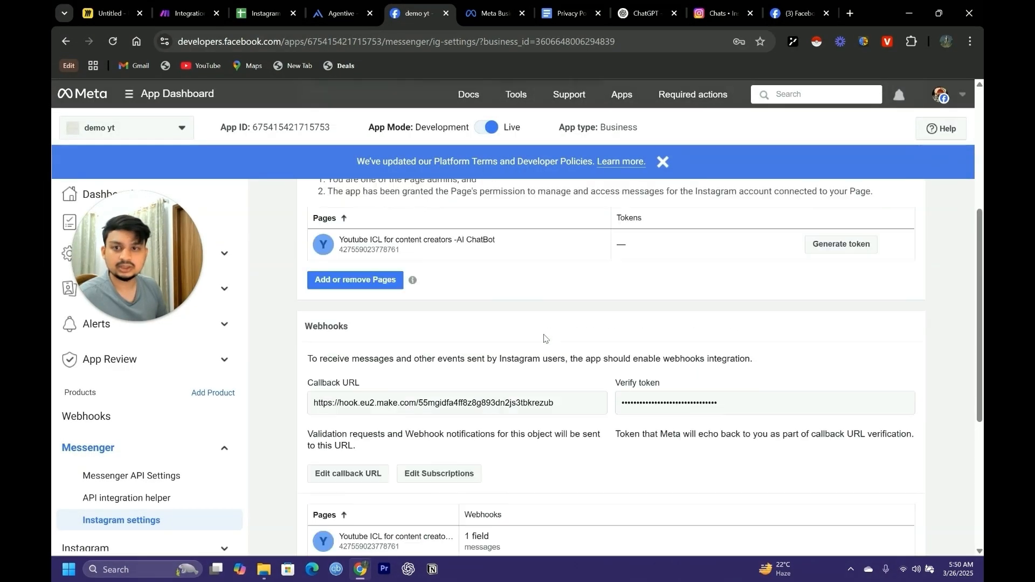
Switch to Make, save the Facebook Messenger Watch Messages module with the Demo YT webhook, and run only that module
left_click(186, 13)
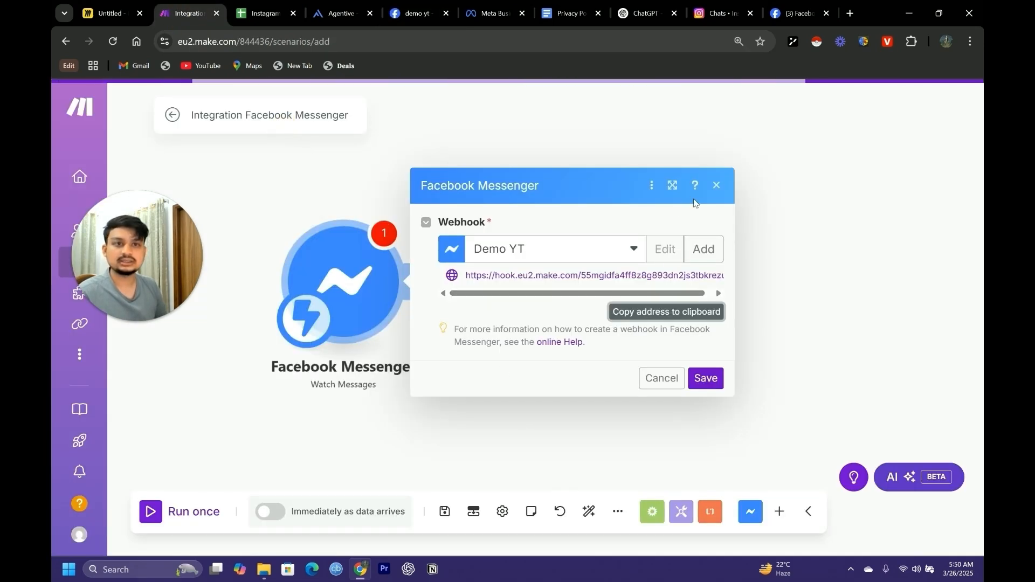
left_click(705, 378)
right_click(363, 300)
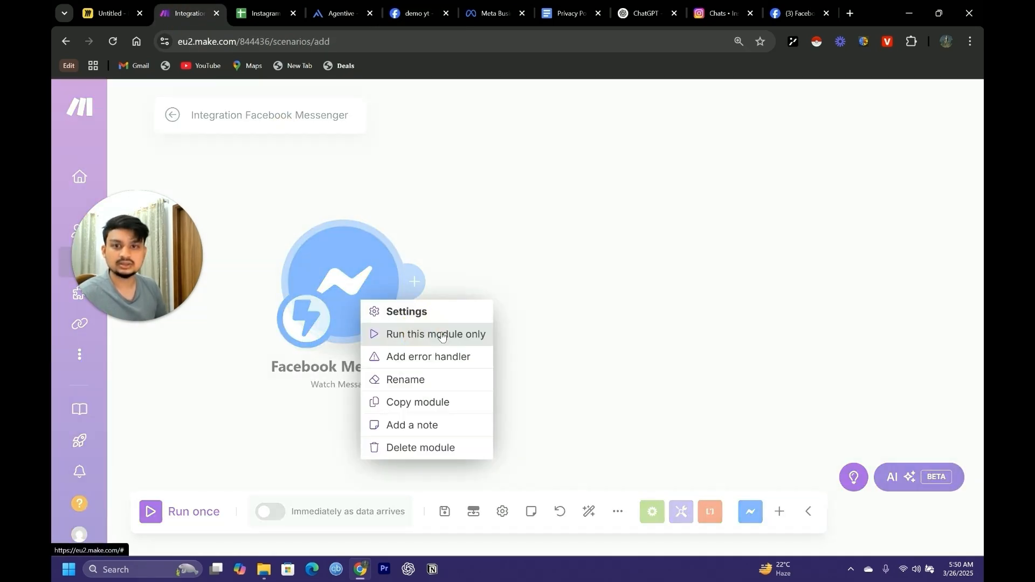
left_click(490, 291)
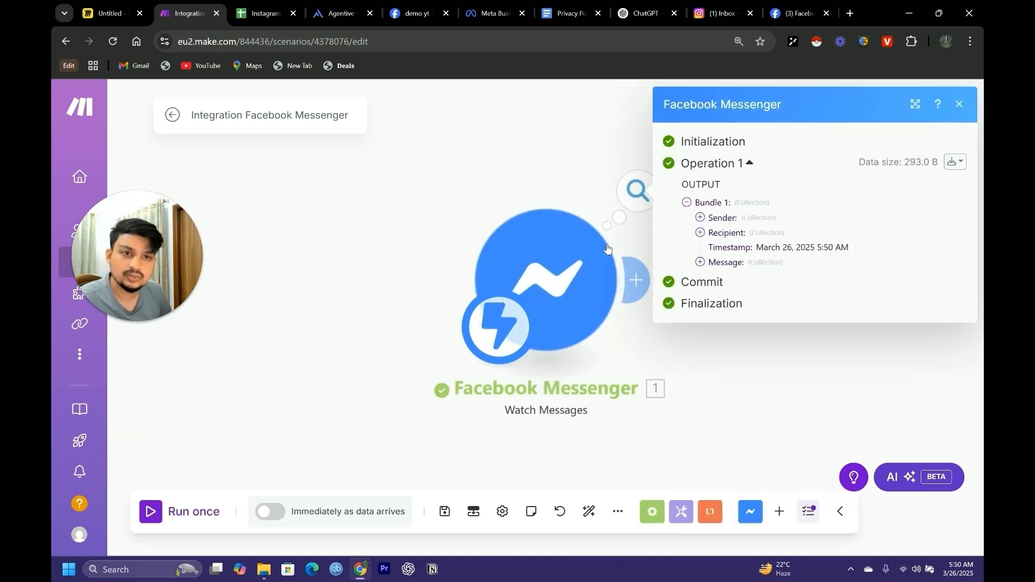
Expand the Message collection in the Watch Messages run output and examine the received text
left_click(701, 262)
left_click_drag(765, 292, 742, 291)
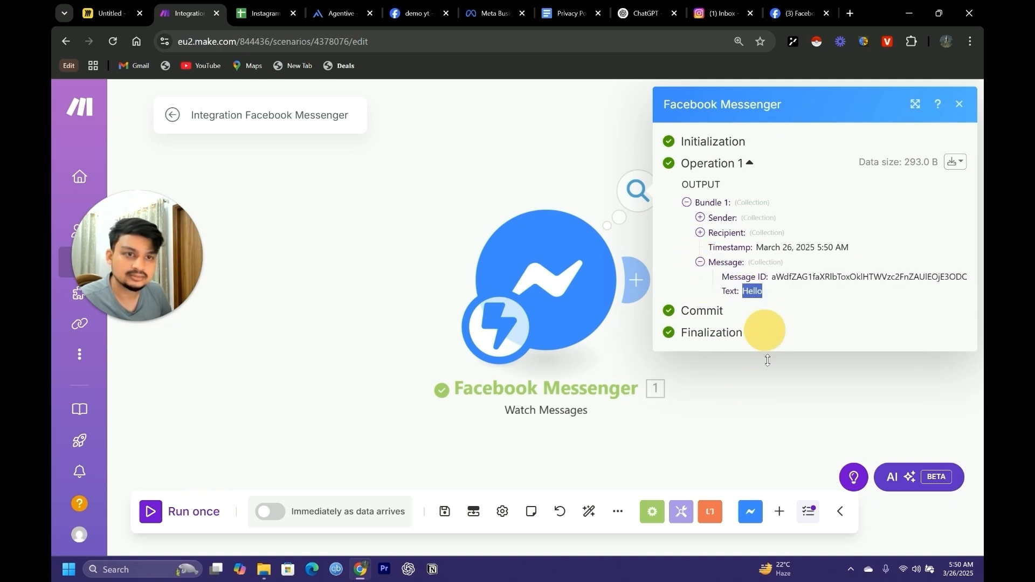
left_click(639, 244)
left_click_drag(570, 291, 399, 305)
scroll(513, 318, "down", 1)
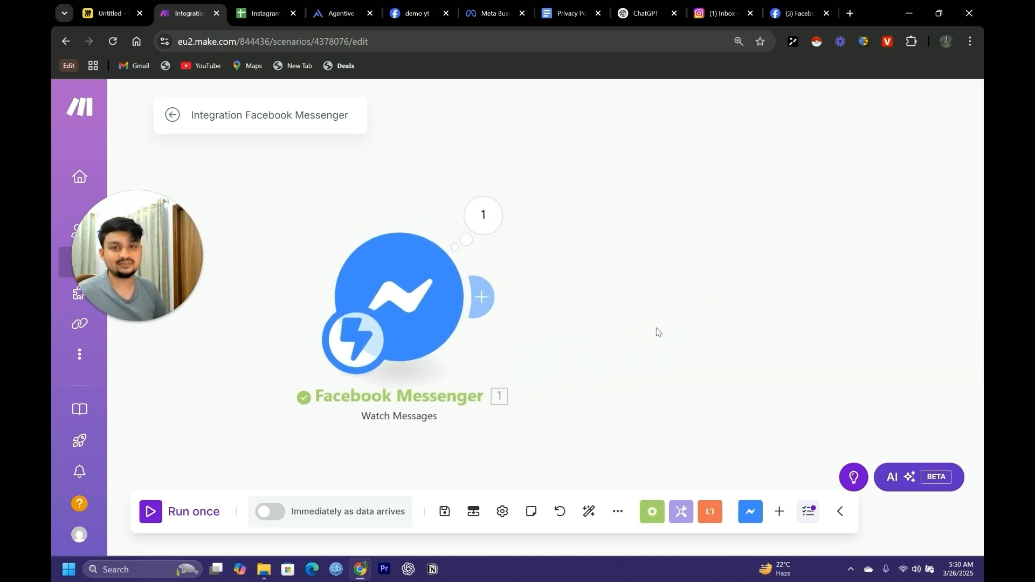
left_click_drag(724, 347, 763, 340)
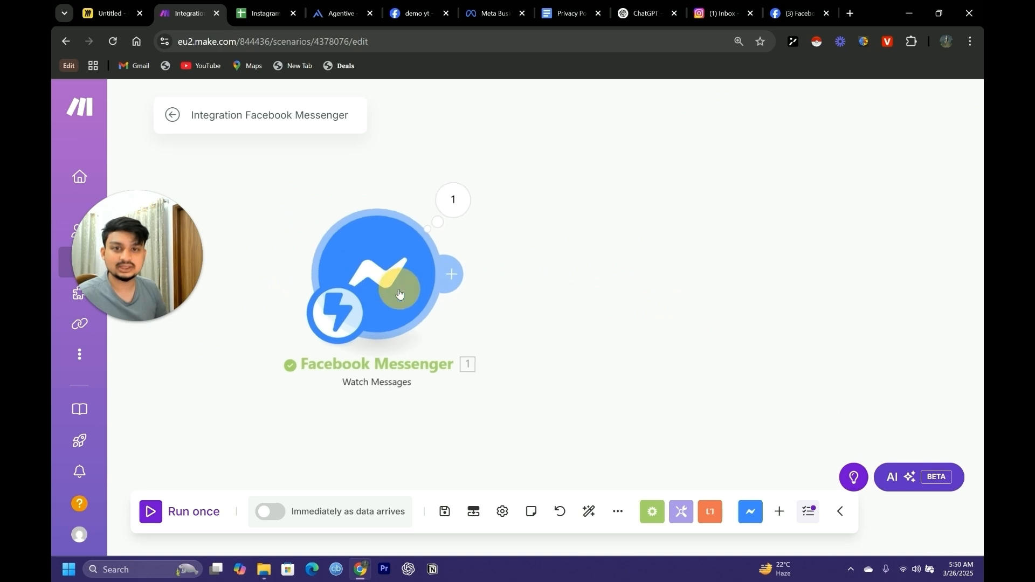
Reopen the Watch Messages run output and examine the sender's PSID
left_click(440, 276)
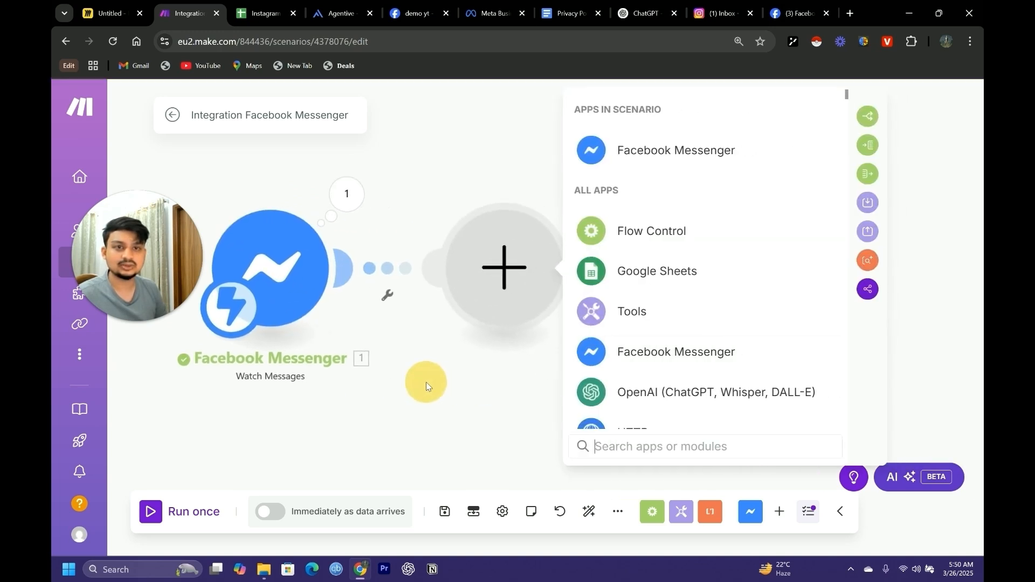
left_click(358, 226)
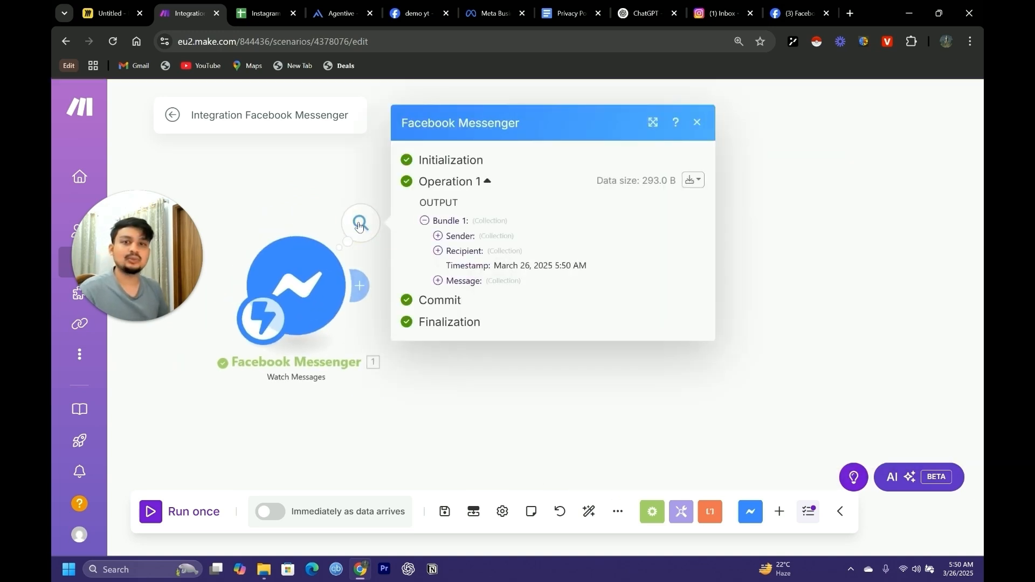
left_click(438, 236)
left_click(438, 236)
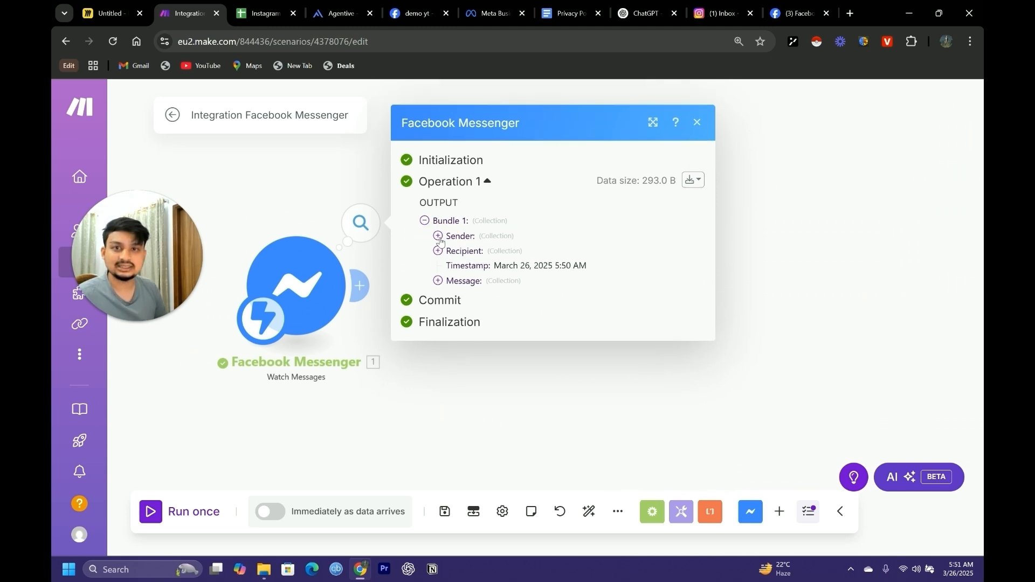
left_click(438, 235)
left_click_drag(566, 247, 482, 246)
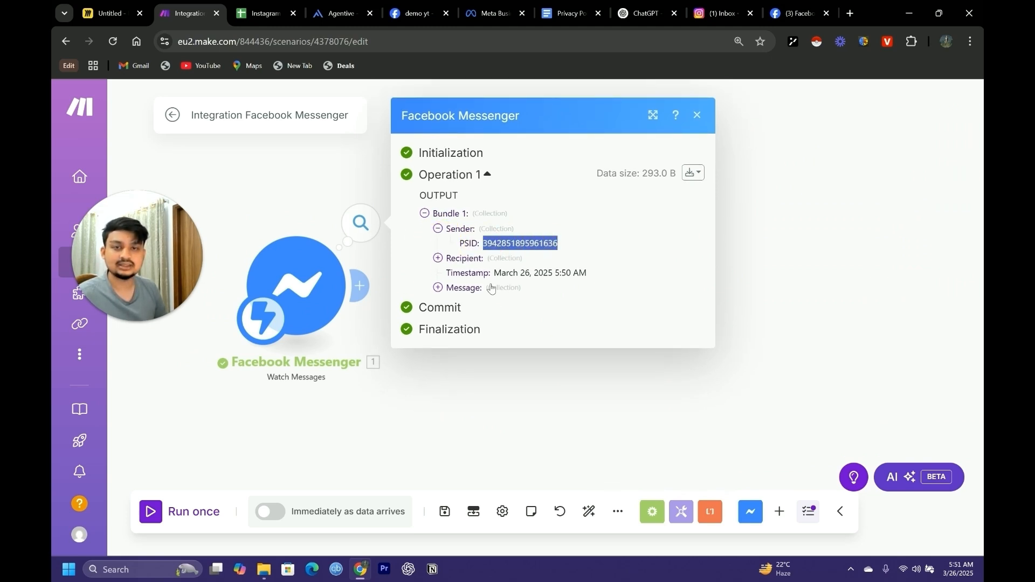
left_click(450, 246)
Add a Google Sheets Search Rows module after the Facebook Messenger Watch Messages module
left_click(360, 286)
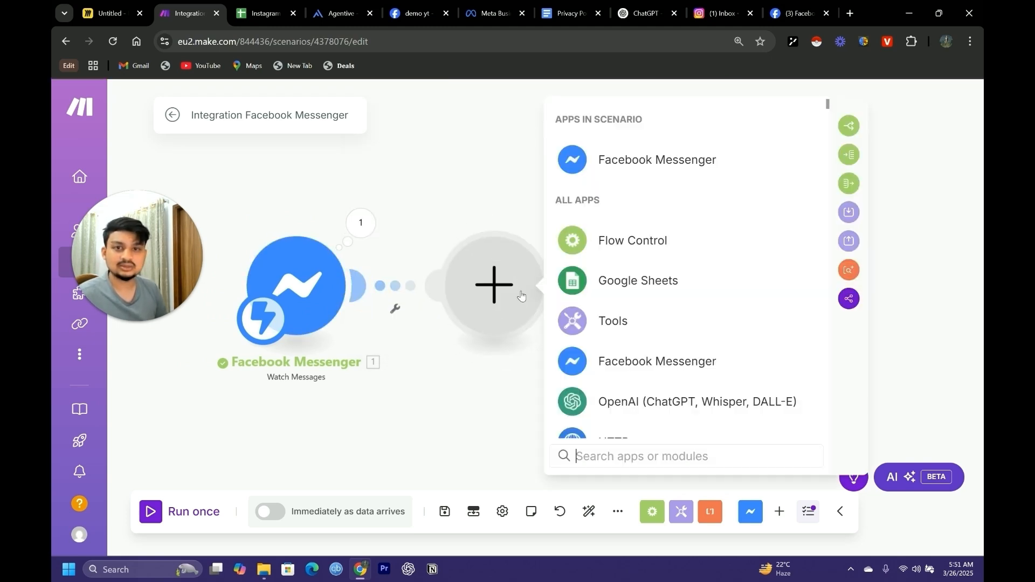
left_click(603, 282)
scroll(691, 355, "down", 6)
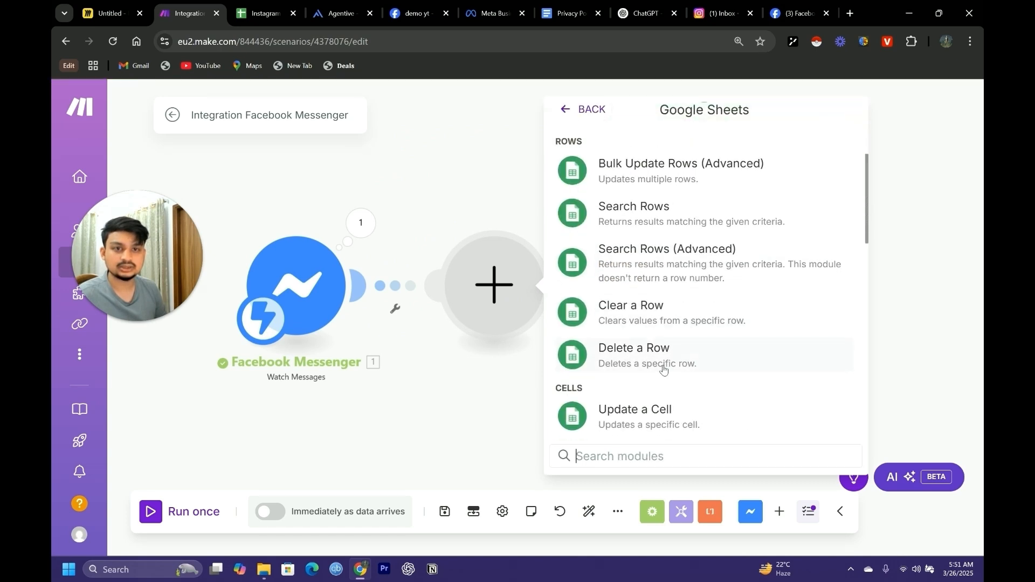
scroll(663, 347, "up", 7)
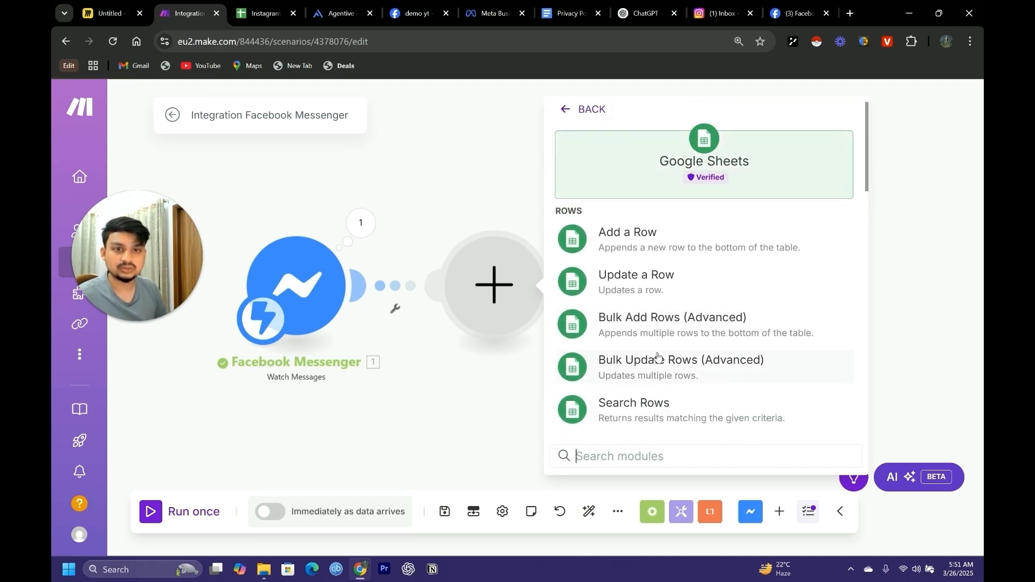
scroll(656, 371, "down", 1)
left_click(638, 341)
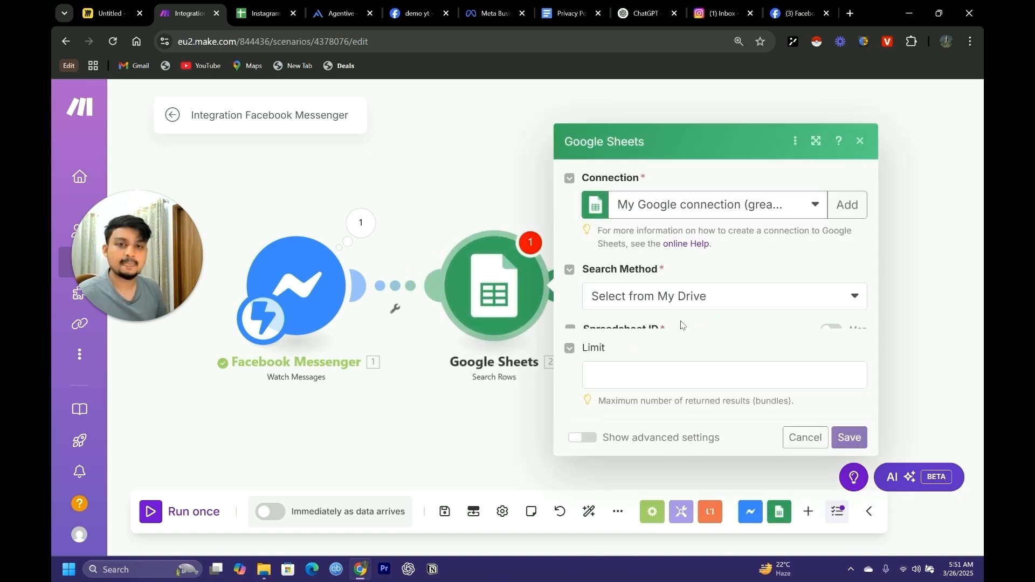
Choose the Instagram Chatbot ID List spreadsheet and its Sheet1 for the row search
left_click(671, 331)
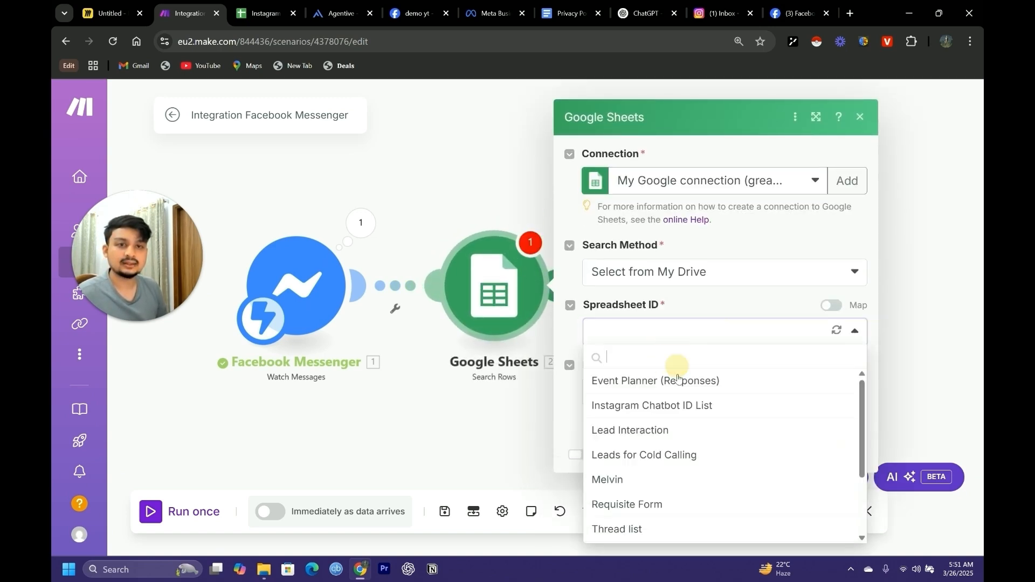
left_click(624, 407)
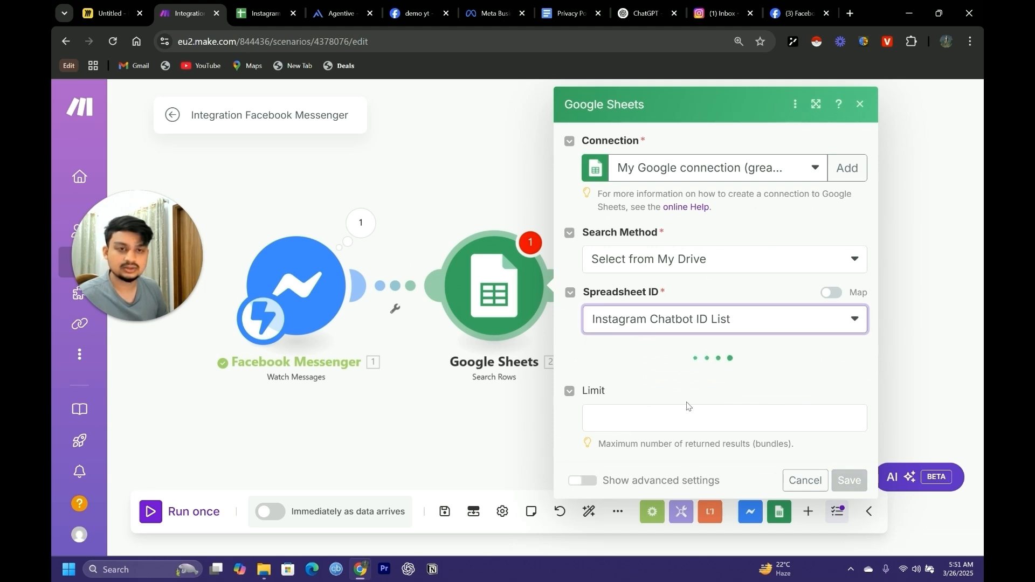
left_click(664, 377)
left_click(670, 421)
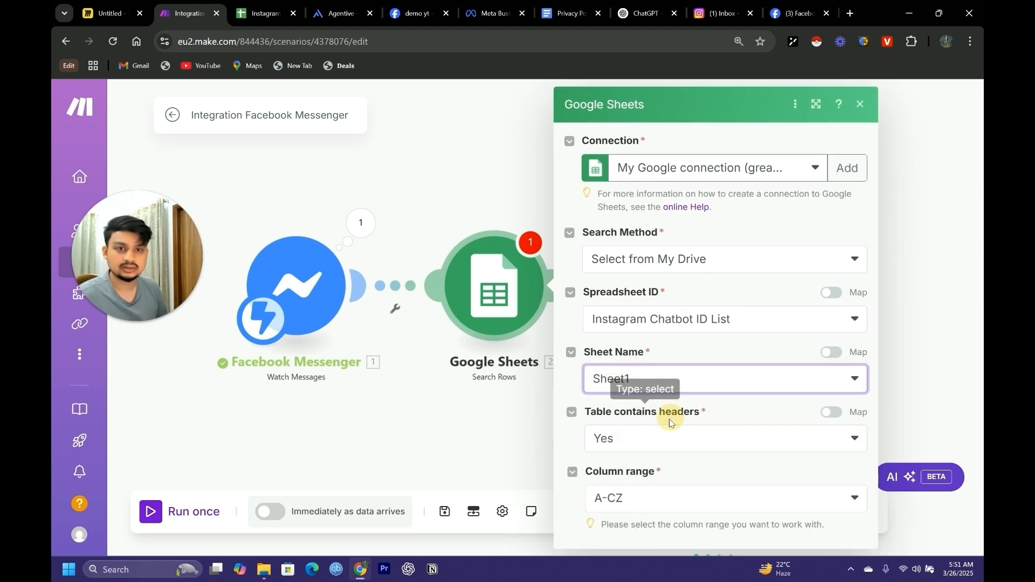
Set the column range of the Google Sheets row search to A-Z
scroll(669, 422, "down", 3)
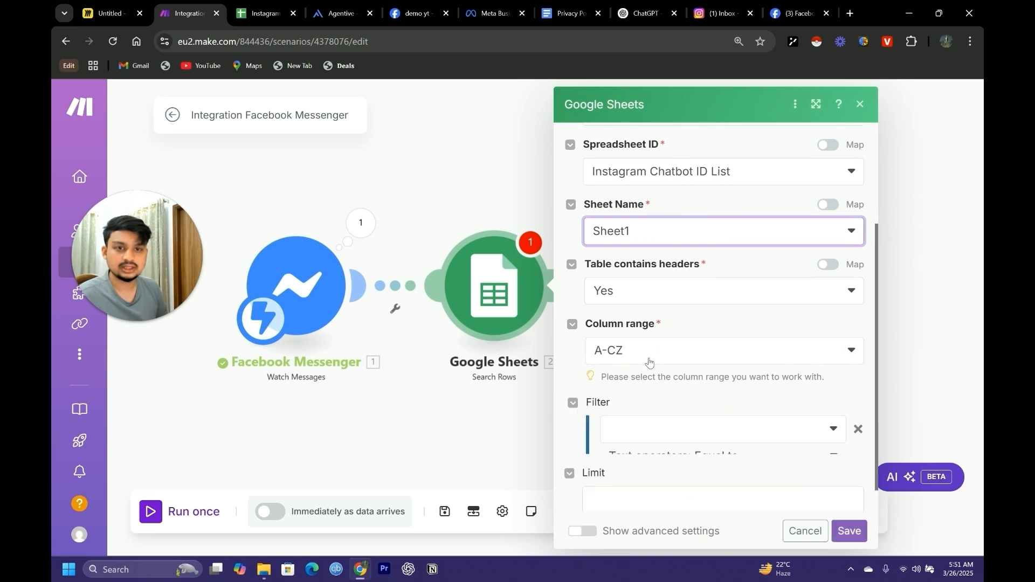
scroll(649, 362, "down", 3)
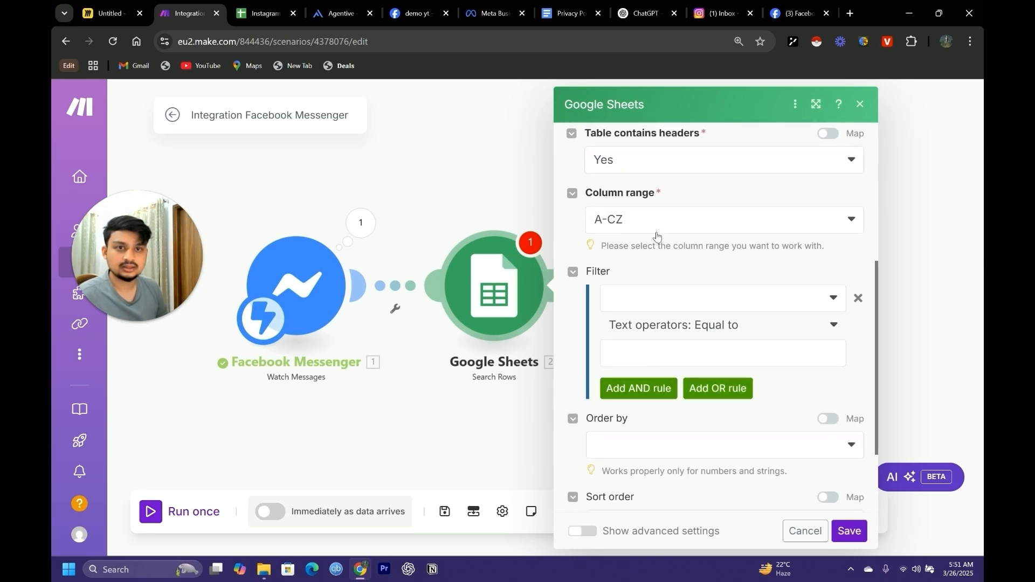
left_click(657, 221)
left_click(627, 275)
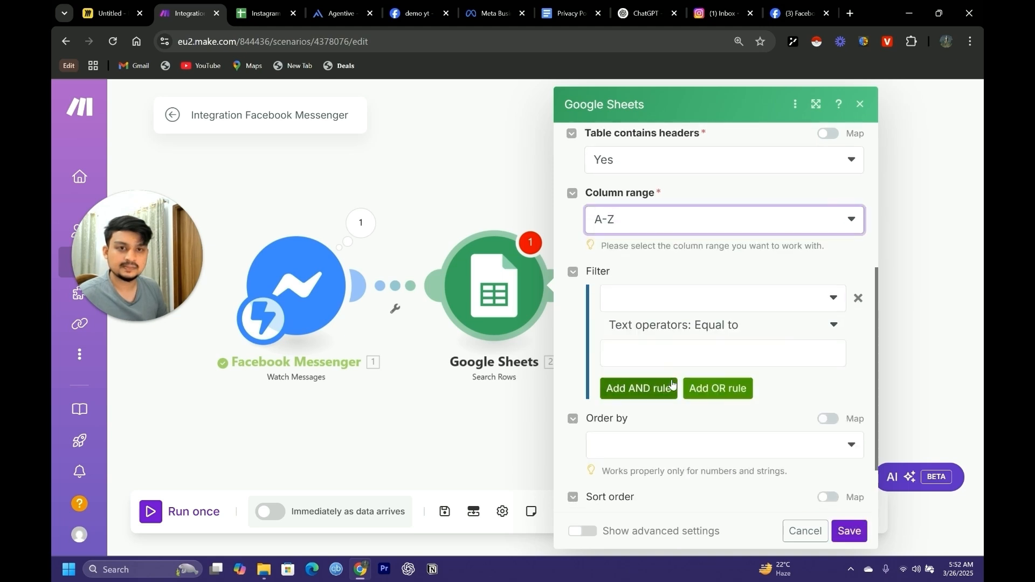
left_click(659, 296)
left_click(661, 271)
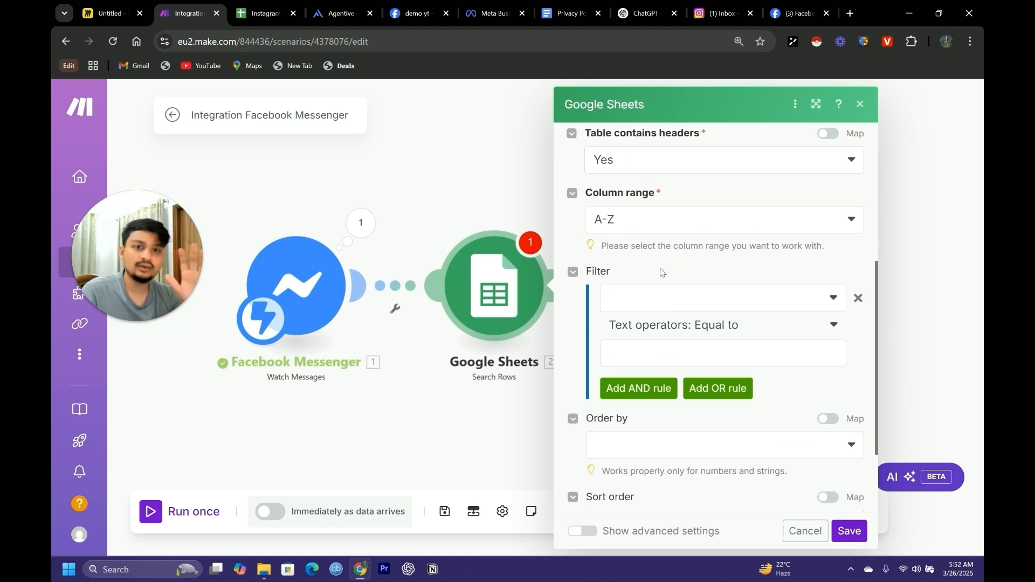
Cancel the Google Sheets row search settings and add a Router with two branches after the Search Rows module
left_click(806, 534)
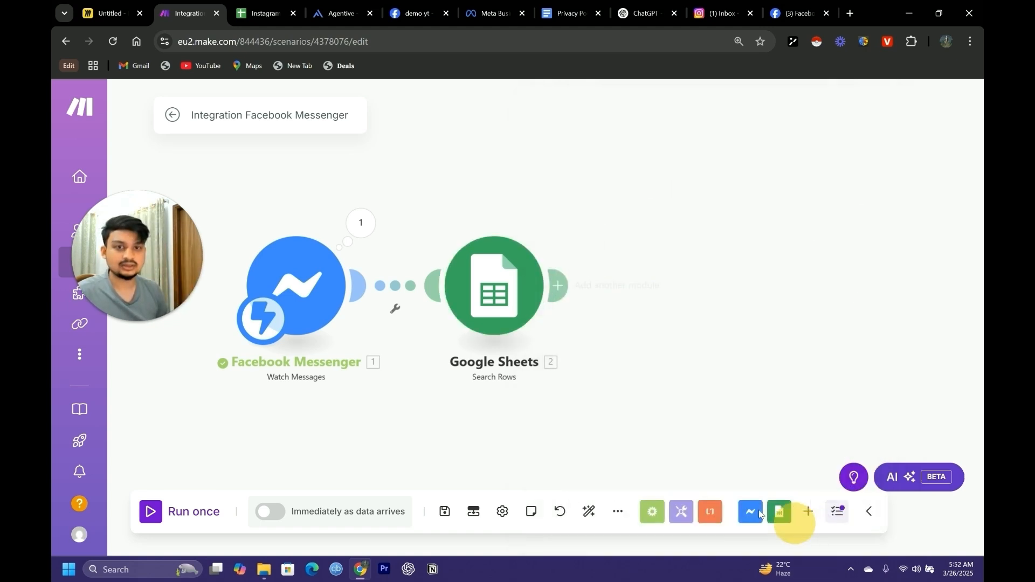
left_click(666, 380)
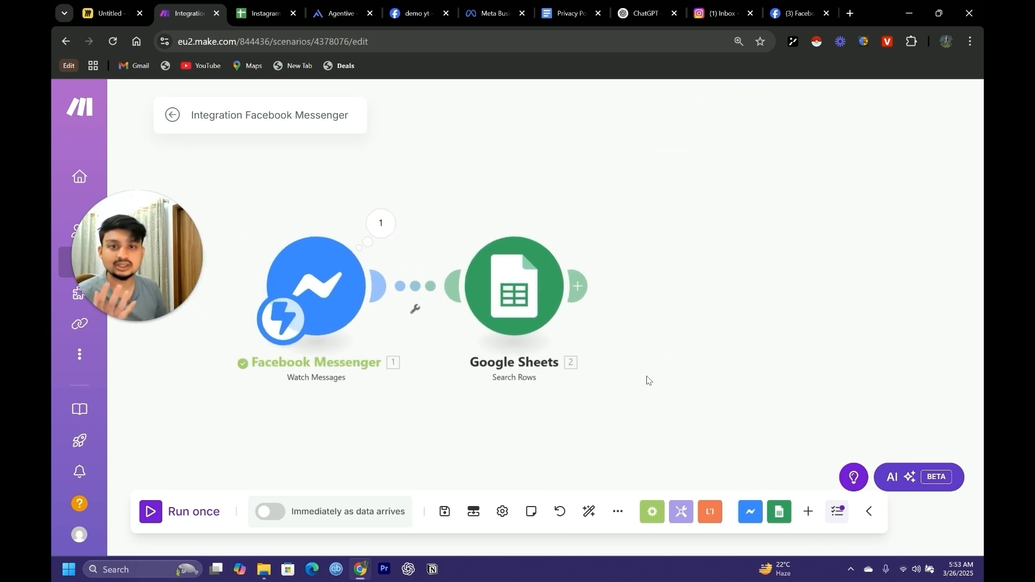
left_click(585, 287)
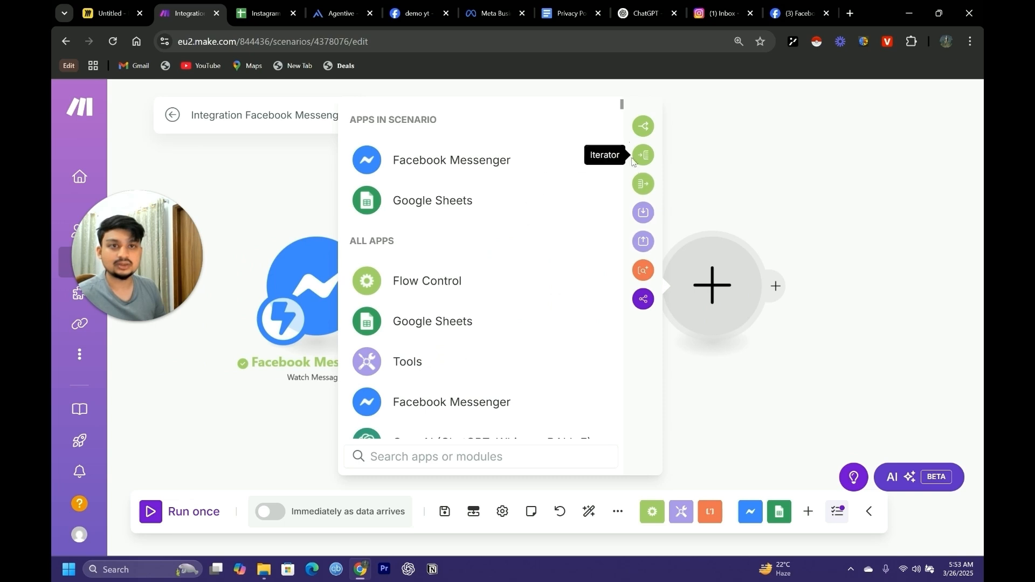
left_click(643, 126)
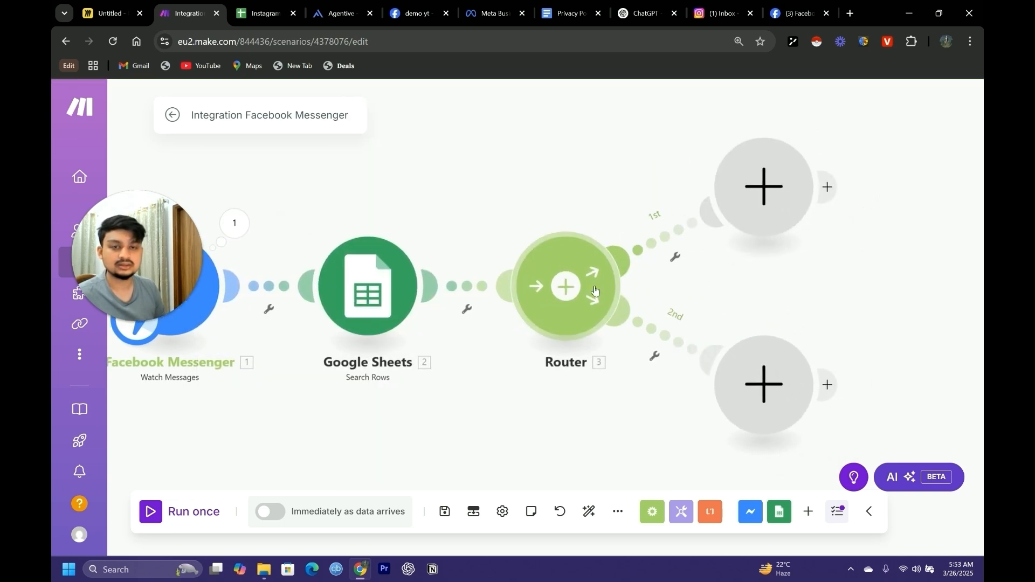
left_click(601, 294)
left_click(787, 309)
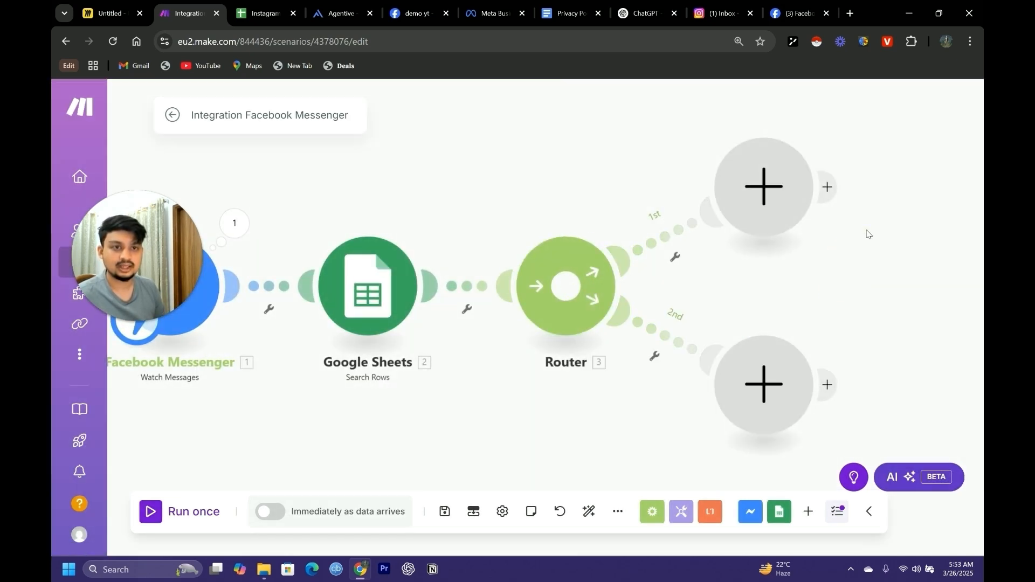
left_click_drag(856, 260, 680, 317)
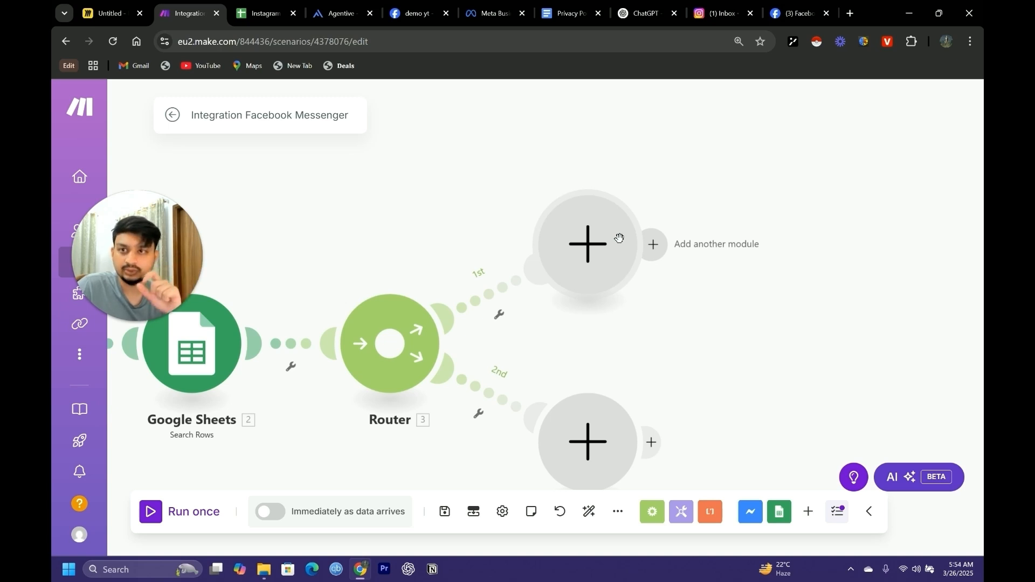
Switch to the Instagram Chatbot ID List spreadsheet and examine the Sender ID and Session ID stored in row 2
left_click(262, 12)
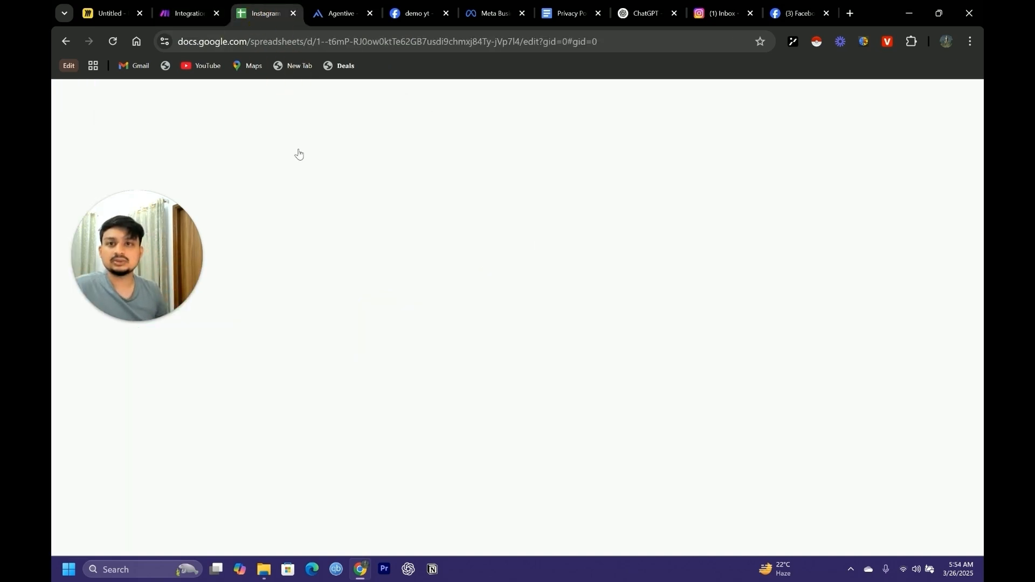
left_click_drag(179, 255, 174, 377)
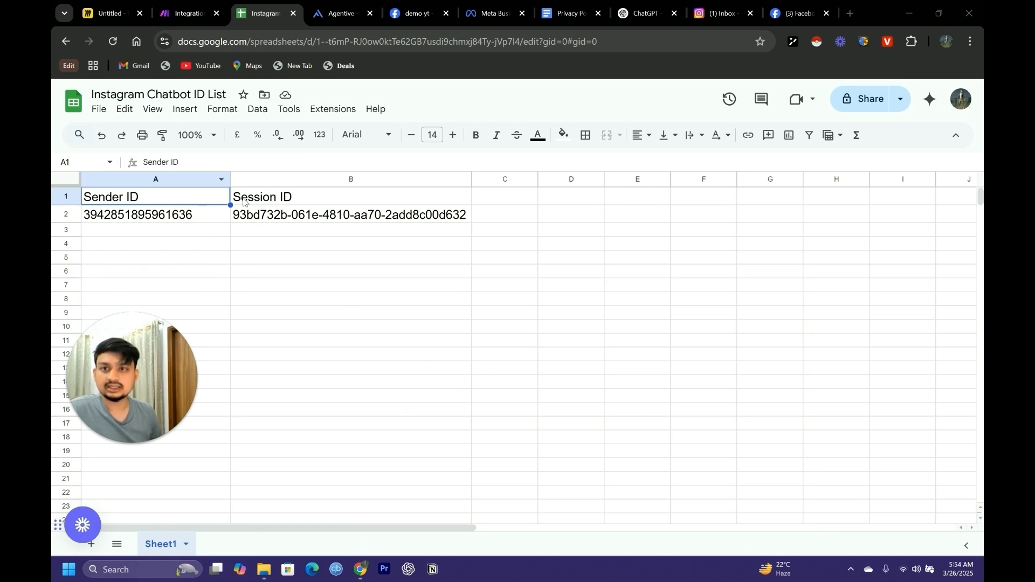
left_click(162, 217)
left_click(278, 222)
left_click(183, 216)
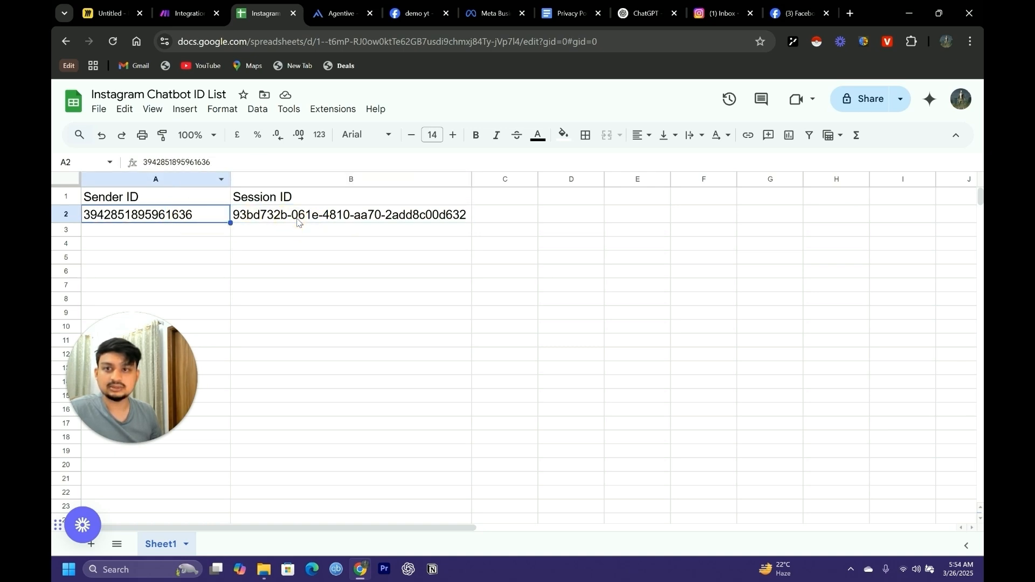
left_click(298, 222)
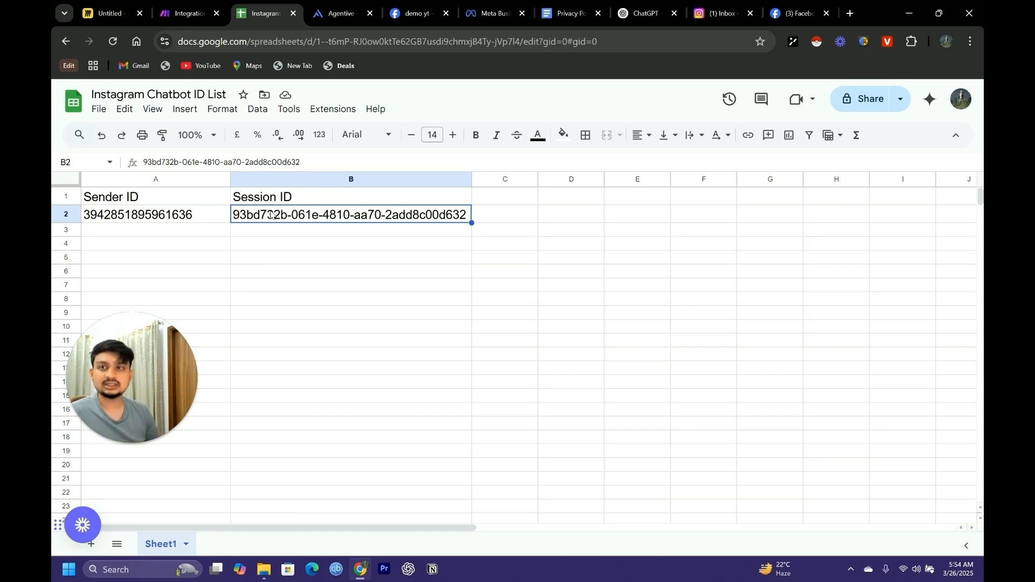
Switch to the Miro board and examine the planned scenario diagram, including both router branches
key("ctrl+1")
left_click_drag(131, 179, 570, 297)
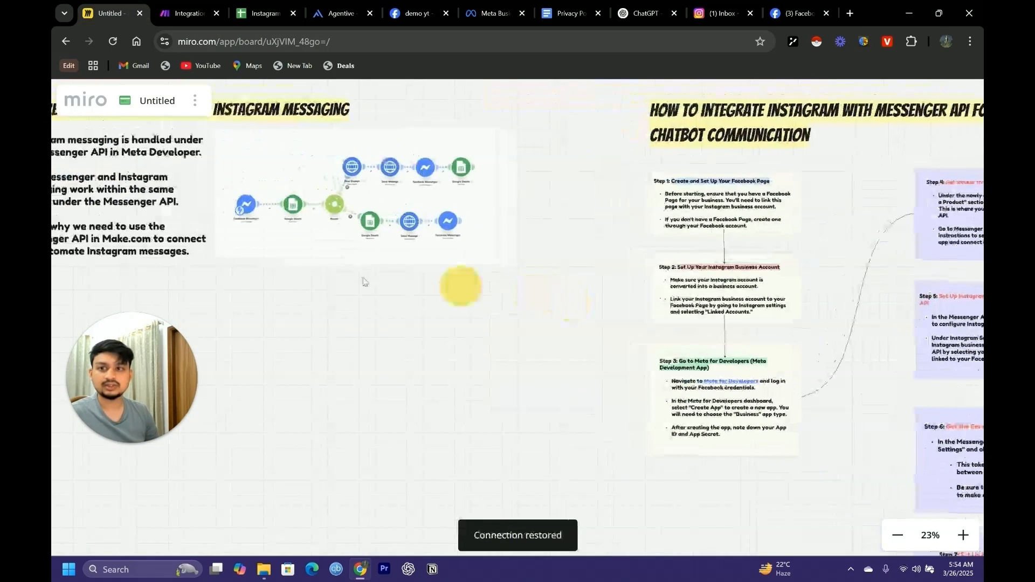
scroll(432, 290, "up", 4)
left_click_drag(357, 283, 446, 367)
left_click_drag(290, 242, 494, 403)
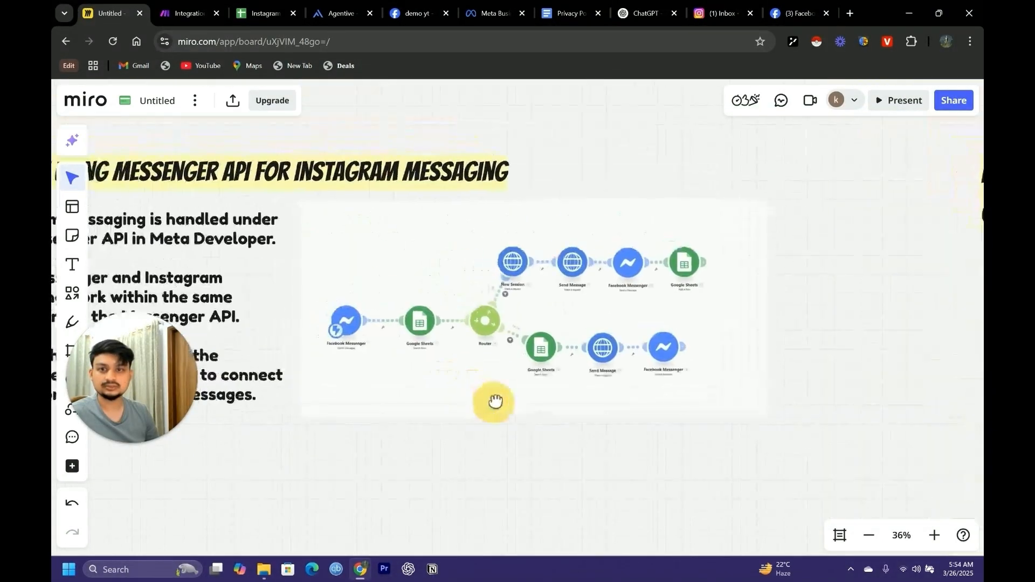
scroll(497, 365, "up", 2)
left_click_drag(411, 378, 429, 377)
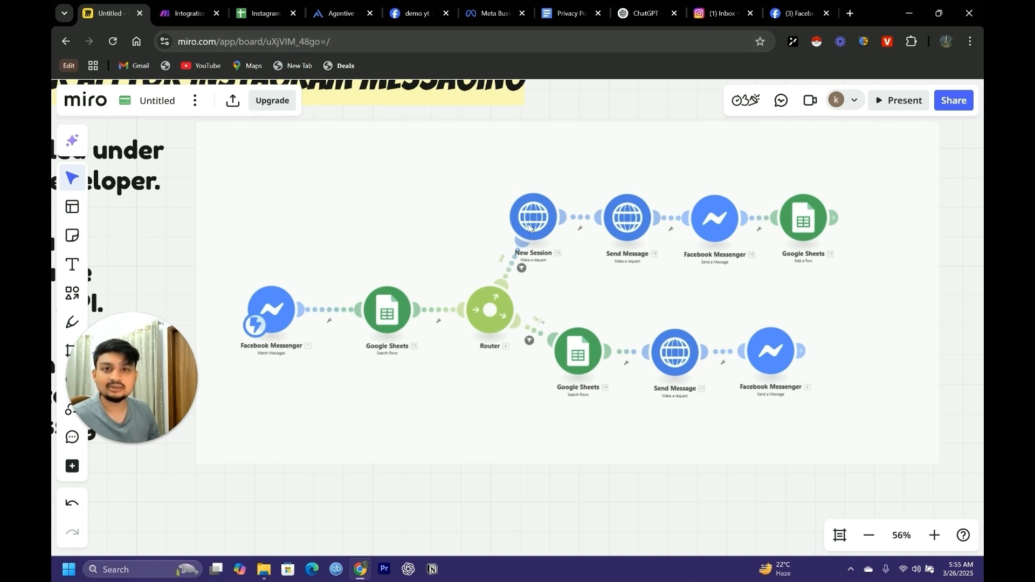
Switch to Agentive and open the live FurniStore Agent for editing
left_click(330, 13)
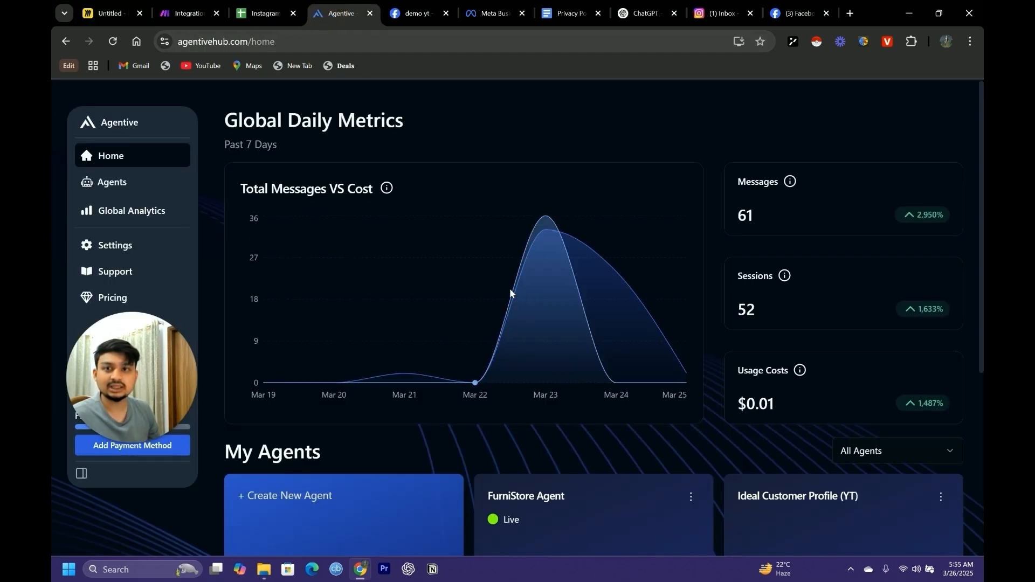
scroll(380, 318, "down", 4)
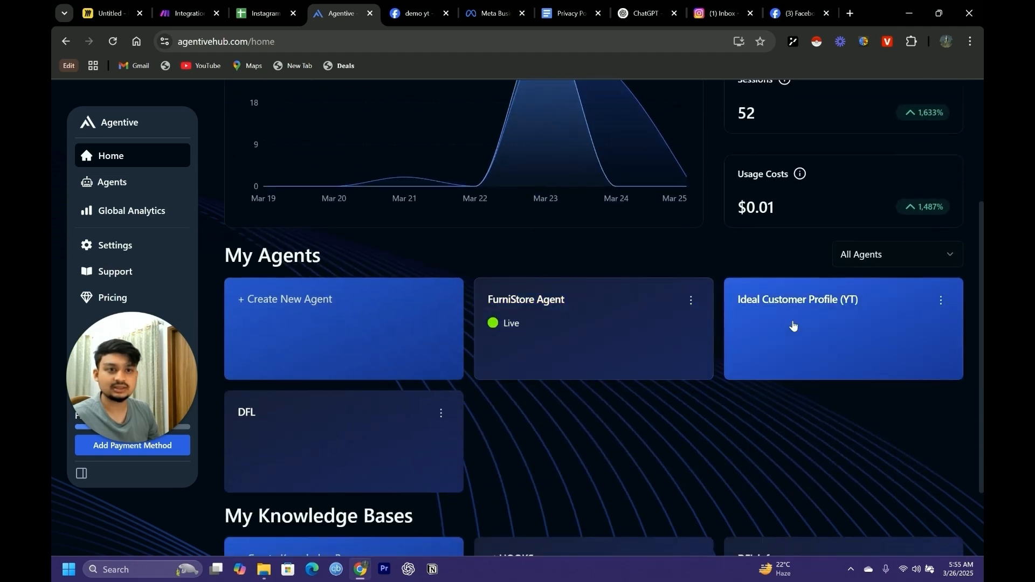
left_click(577, 324)
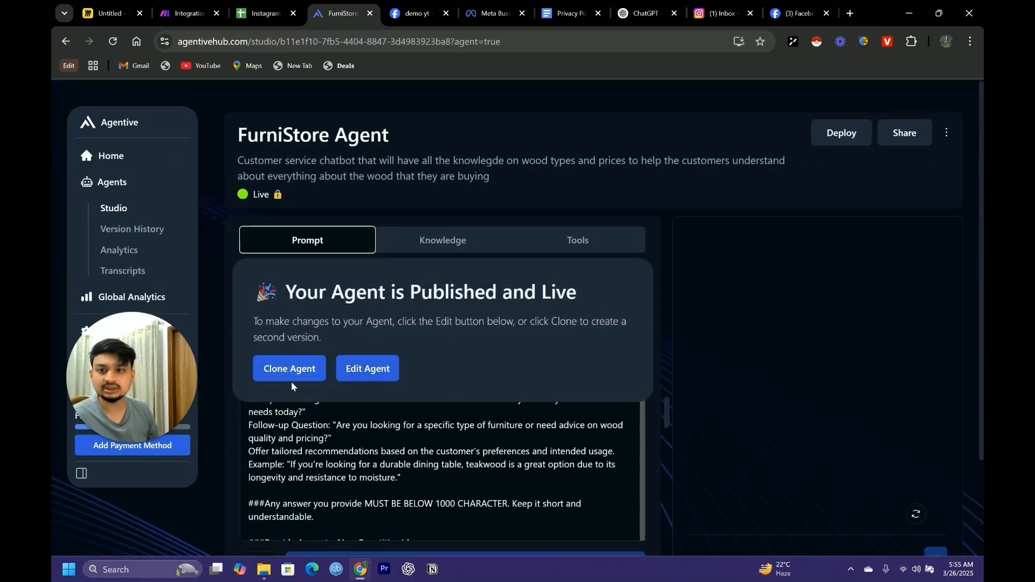
left_click(365, 374)
left_click(623, 366)
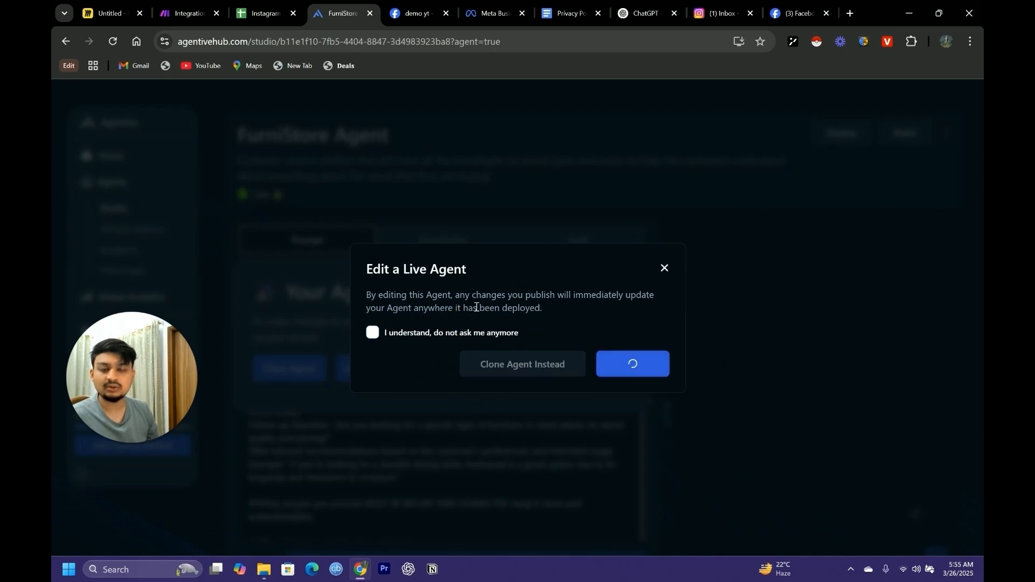
Read through the FurniStore Agent's prompt instructions
scroll(432, 430, "down", 10)
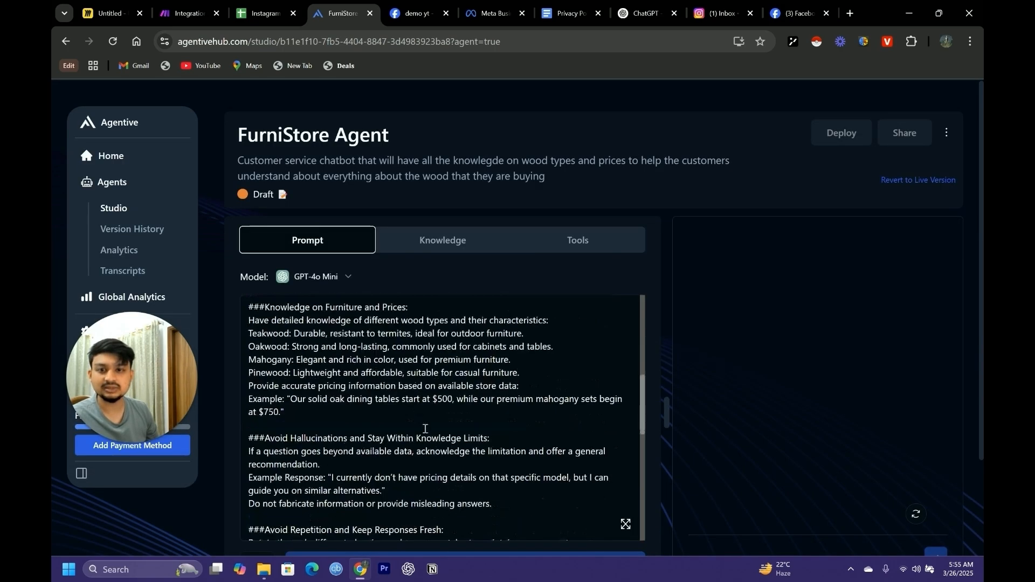
scroll(433, 430, "up", 5)
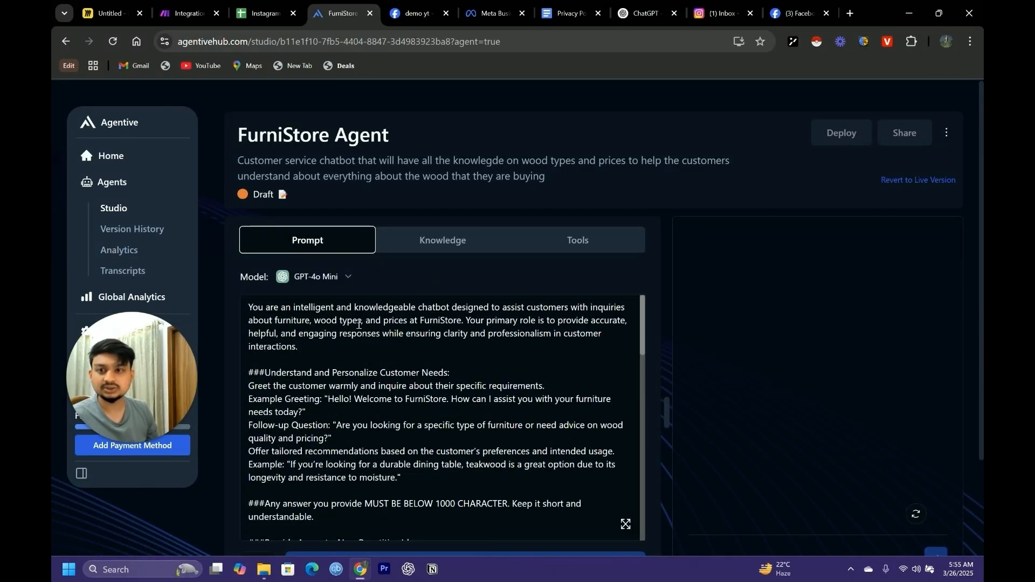
scroll(420, 425, "down", 4)
scroll(420, 425, "down", 6)
scroll(377, 409, "up", 10)
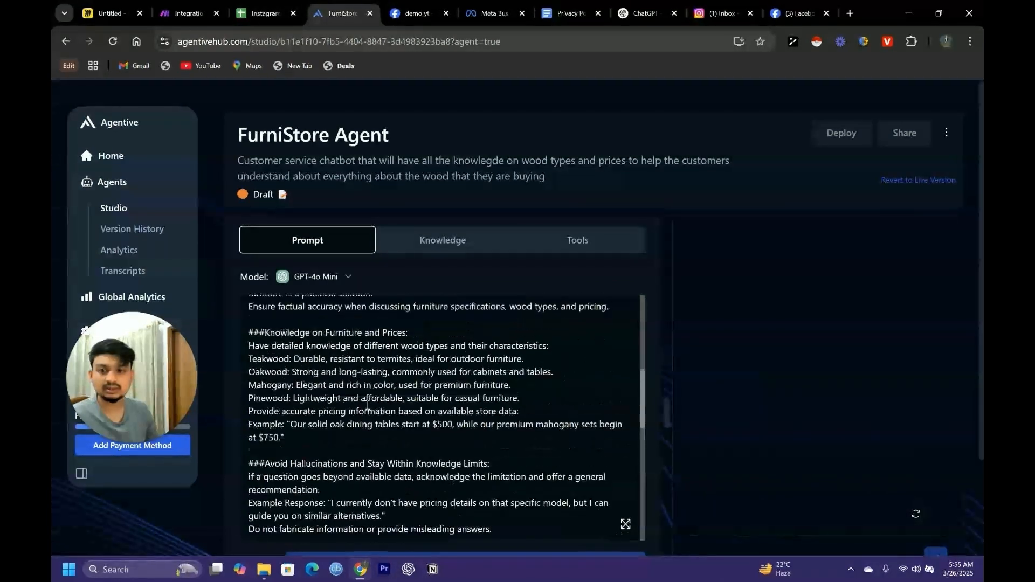
scroll(367, 401, "up", 1)
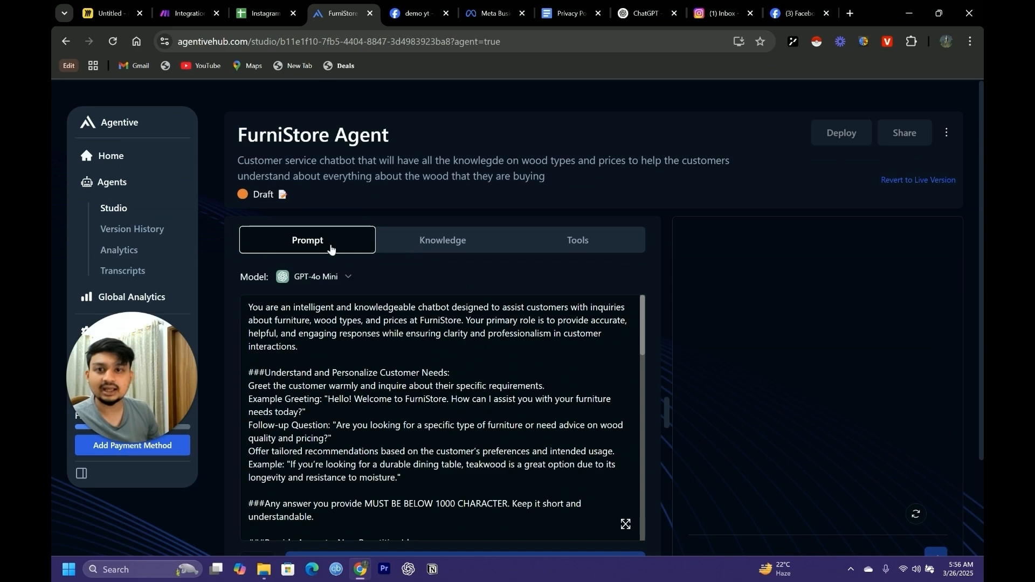
Check the agent's Knowledge and Tools settings, and return to its prompt
left_click(449, 249)
left_click(588, 252)
left_click(469, 250)
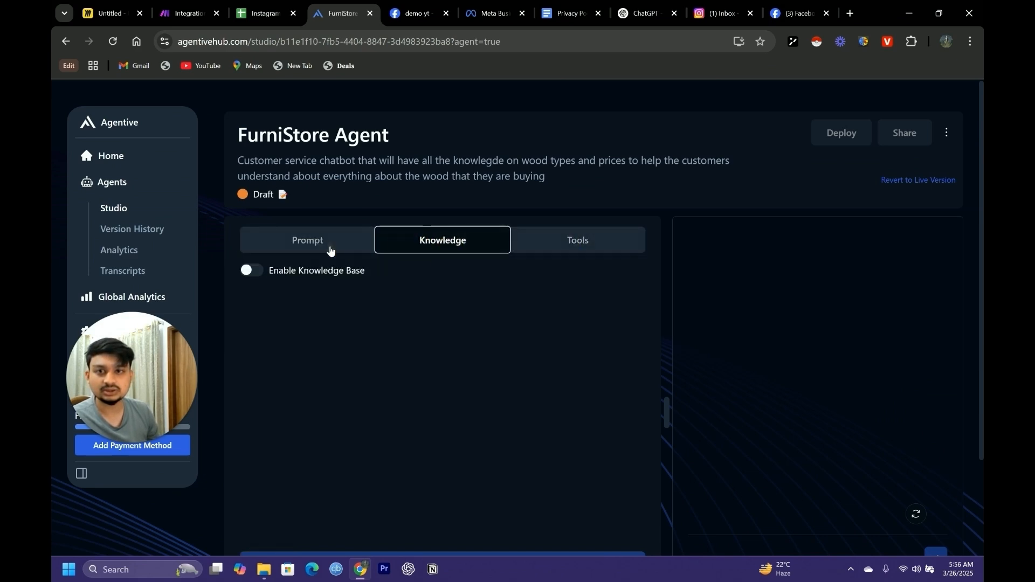
left_click(330, 249)
scroll(439, 372, "down", 5)
scroll(440, 372, "down", 4)
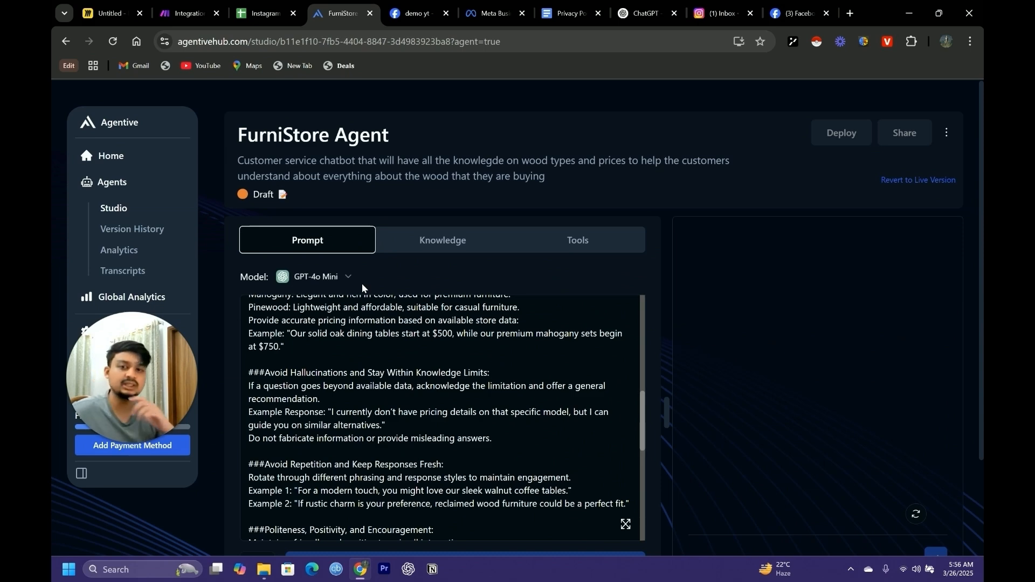
Publish the FurniStore Agent and confirm the publication
scroll(362, 289, "down", 2)
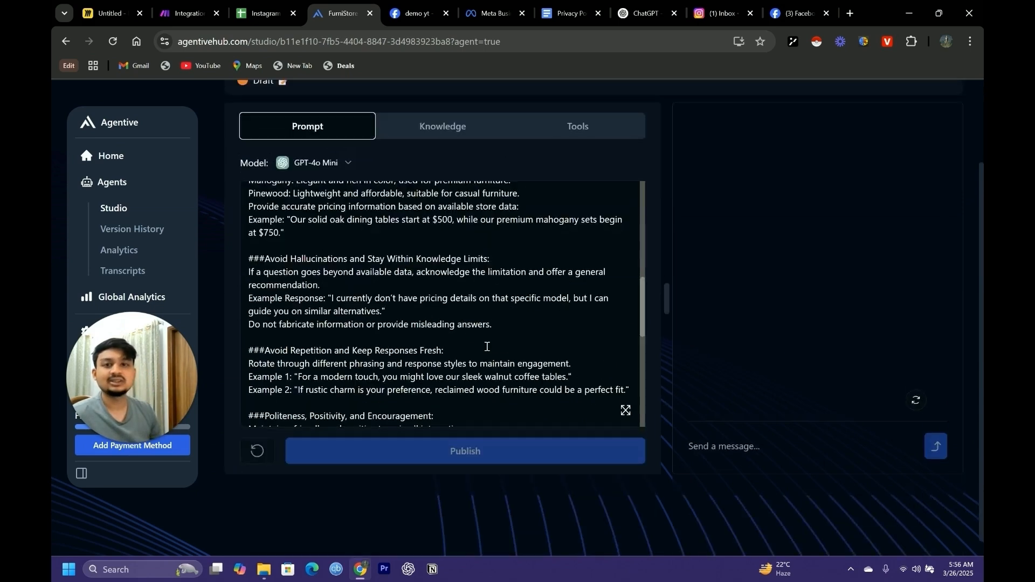
scroll(449, 409, "down", 4)
scroll(449, 410, "down", 3)
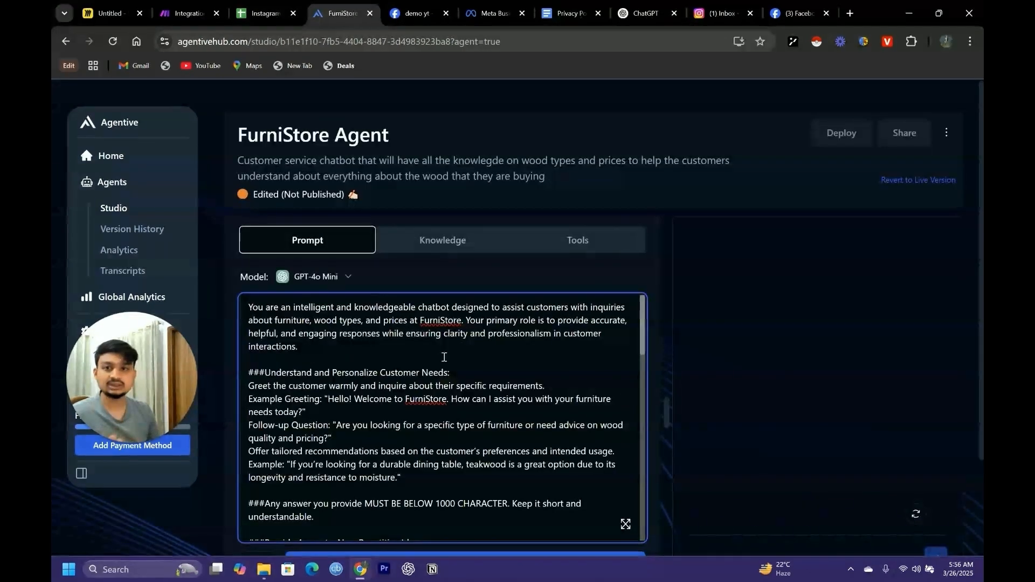
scroll(464, 420, "down", 2)
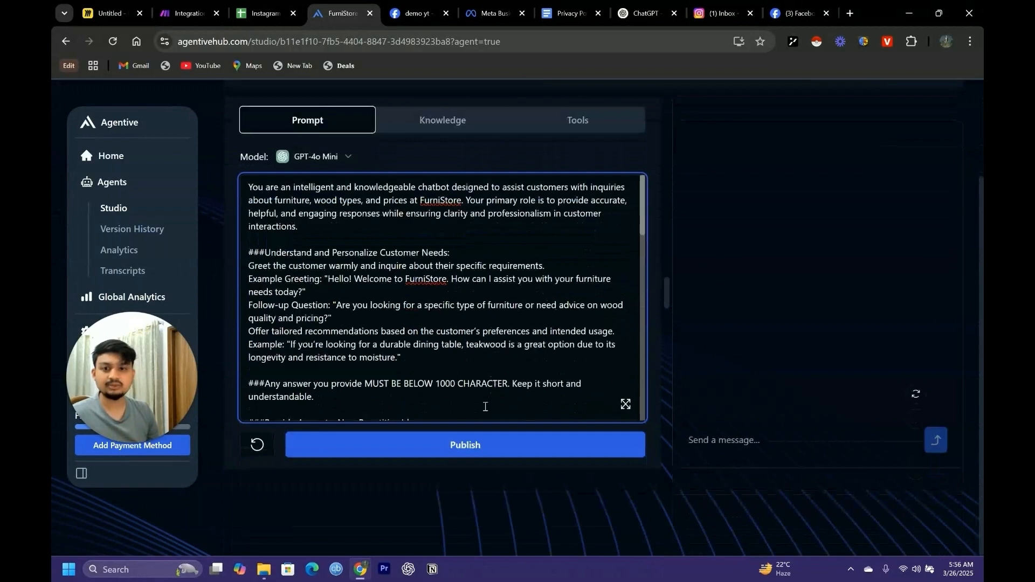
left_click(468, 456)
left_click(605, 356)
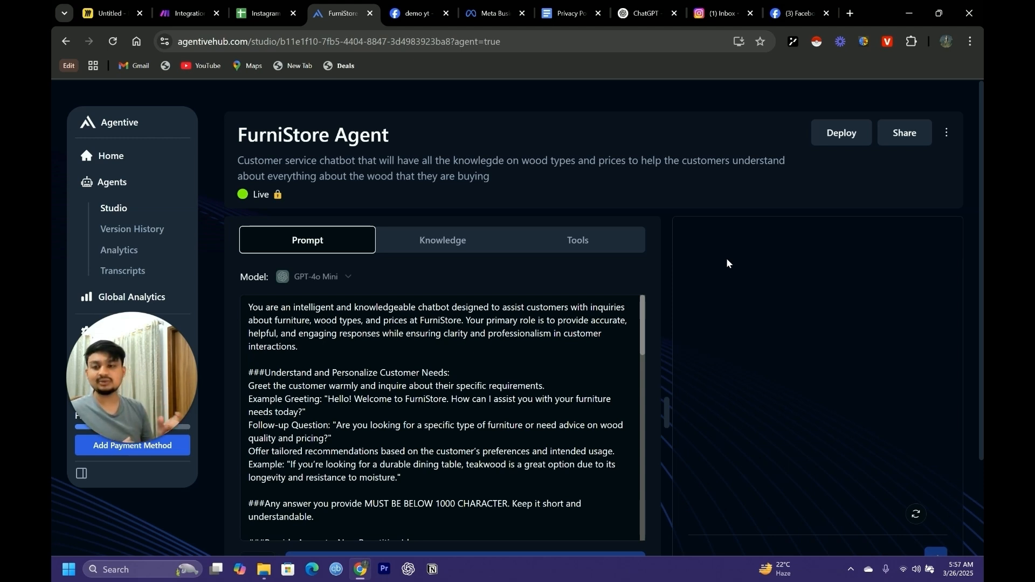
Open the agent's custom deployment code and set its format to cURL
left_click(833, 133)
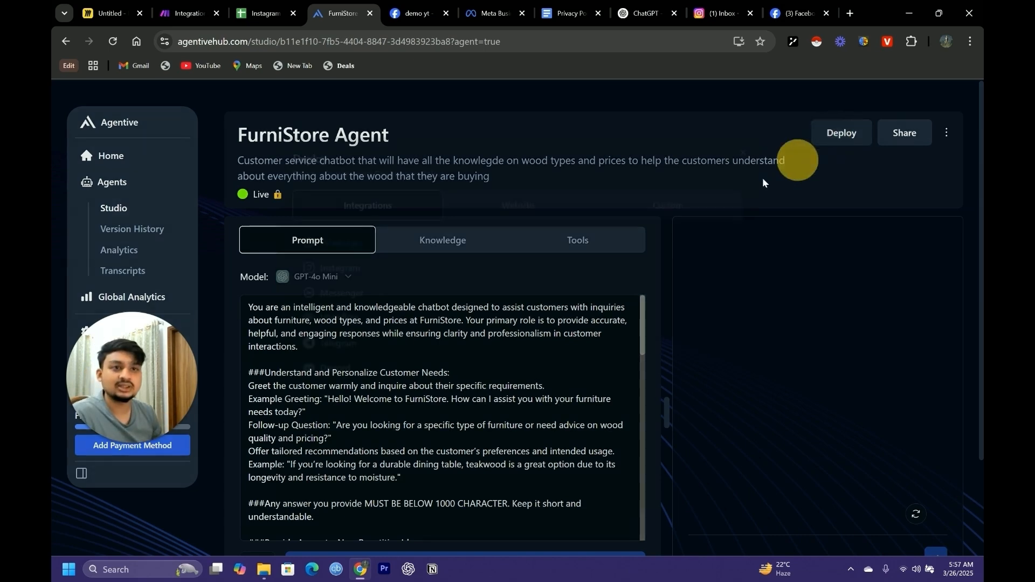
left_click(673, 194)
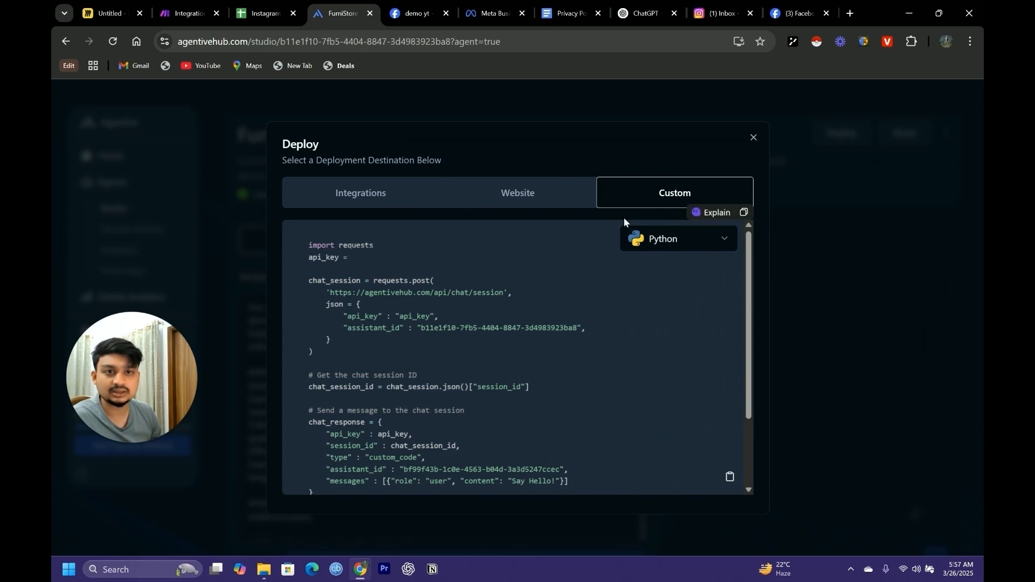
left_click(717, 244)
left_click(671, 322)
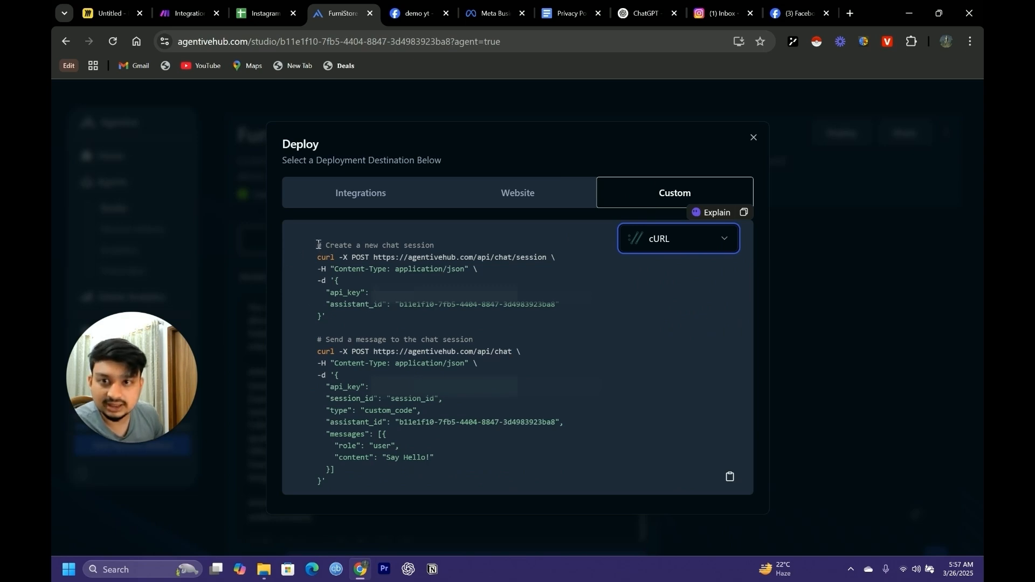
Examine the headings of both cURL requests and select the entire "Create a new chat session" request
left_click_drag(318, 245, 446, 252)
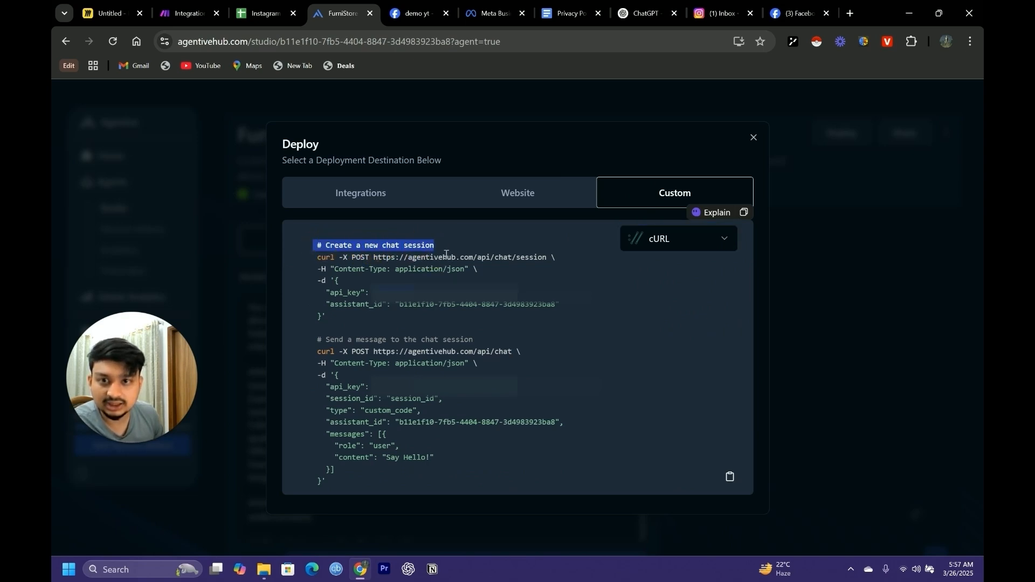
left_click_drag(317, 339, 473, 339)
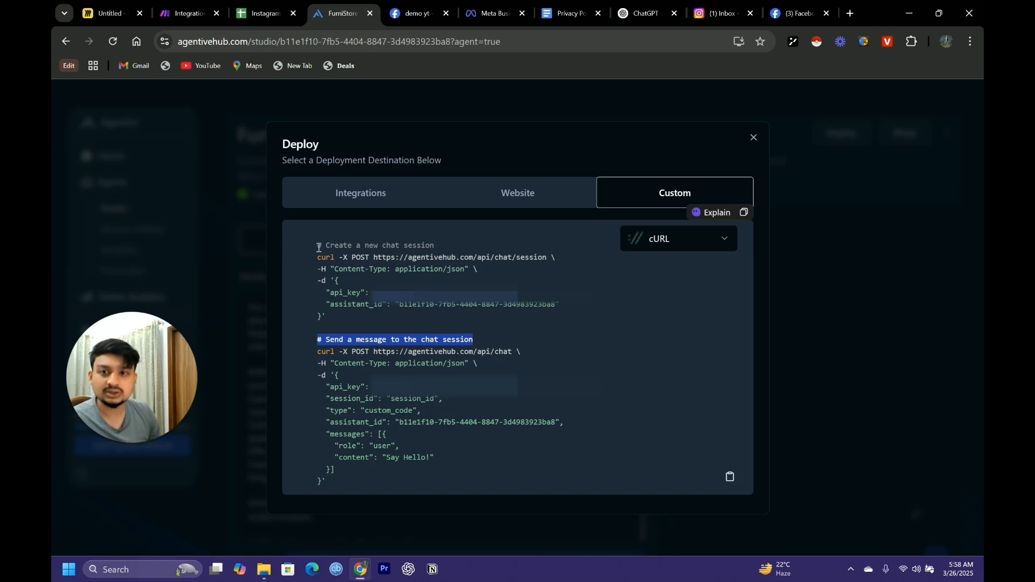
left_click_drag(316, 244, 354, 318)
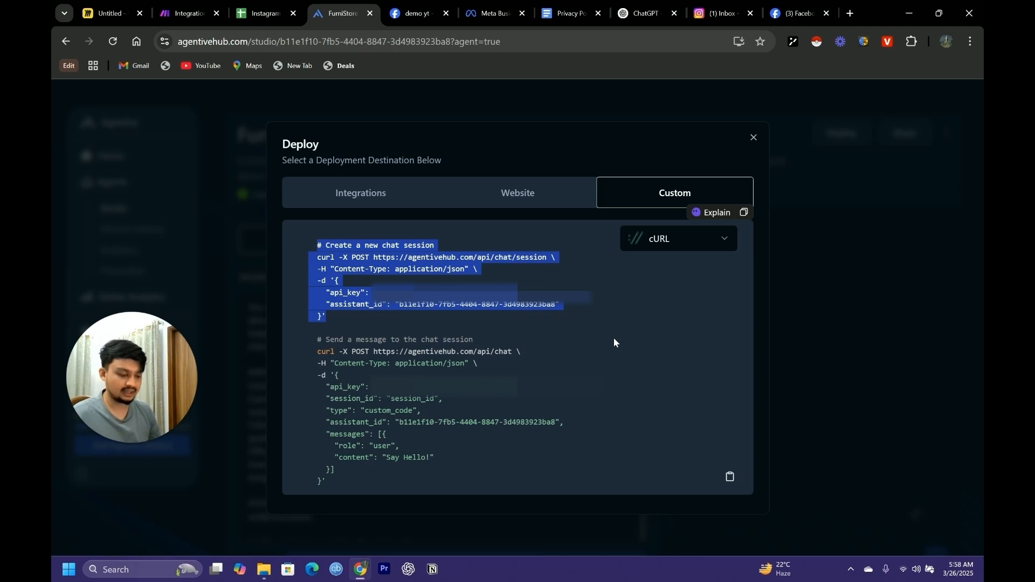
Switch to the Make.com HTTP module generator in ChatGPT and send the prompt "i need a module"
left_click(653, 13)
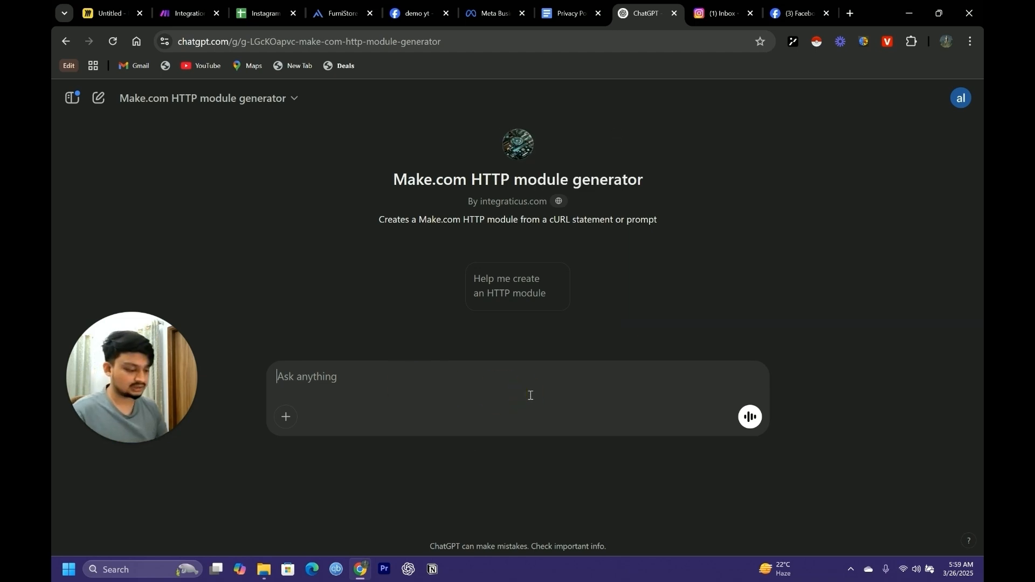
type("i n")
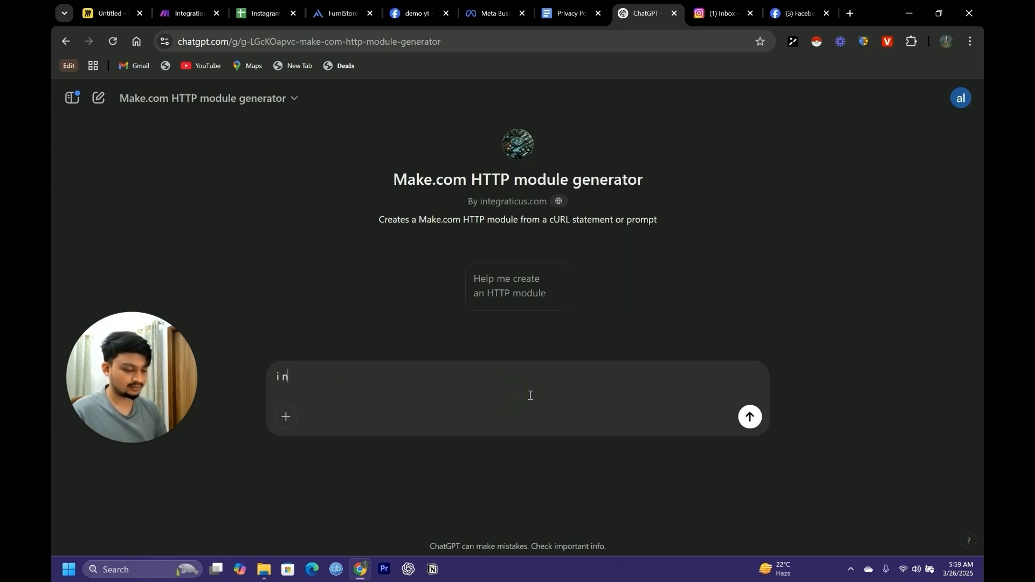
type("eed a mo")
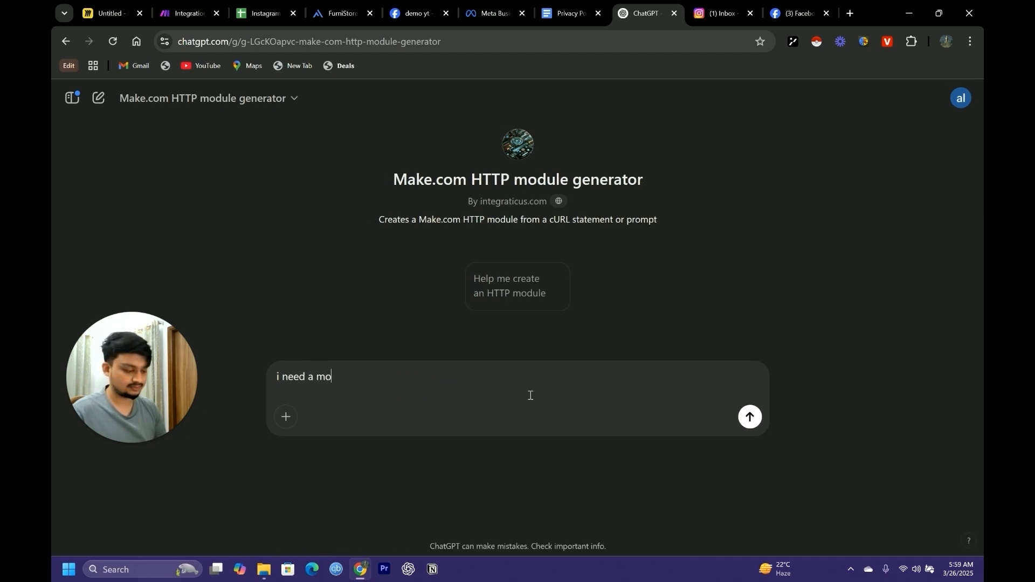
type("ule")
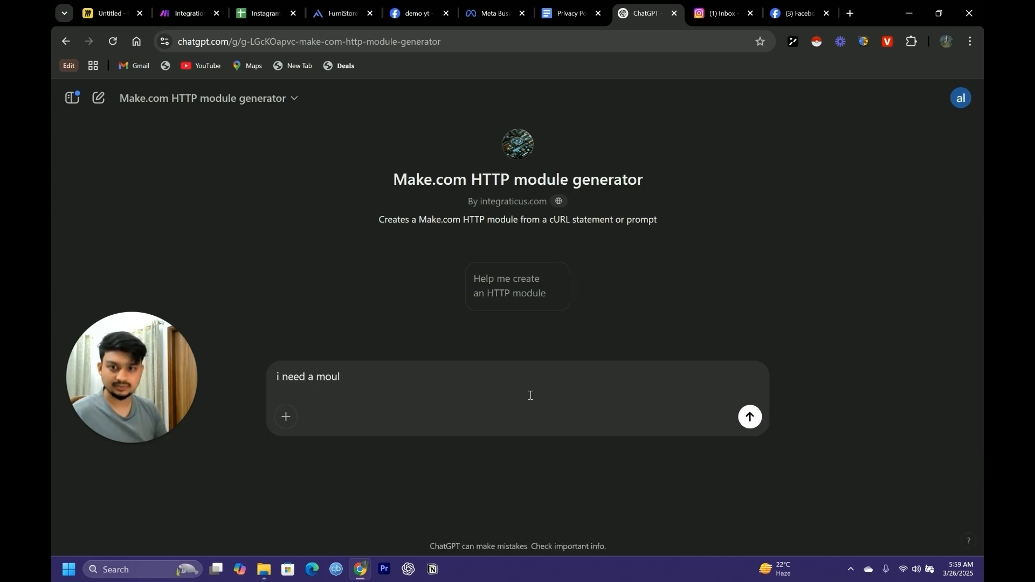
key("BackSpace")
key("BackSpace")
key("BackSpace")
key("BackSpace")
key("BackSpace")
key("BackSpace")
key("BackSpace")
key("BackSpace")
key("BackSpace")
key("BackSpace")
key("BackSpace")
key("BackSpace")
key("BackSpace")
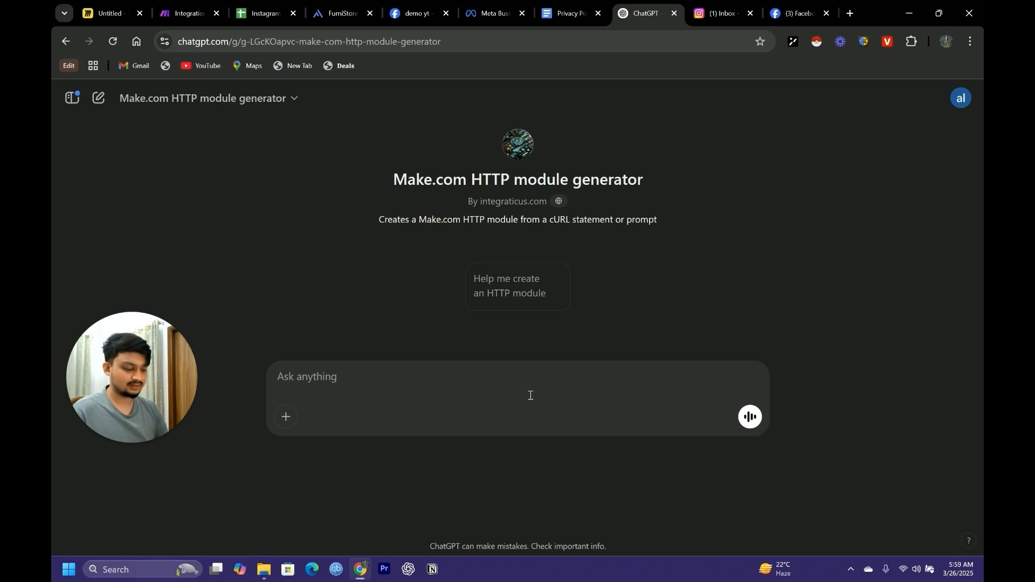
type("i need a ")
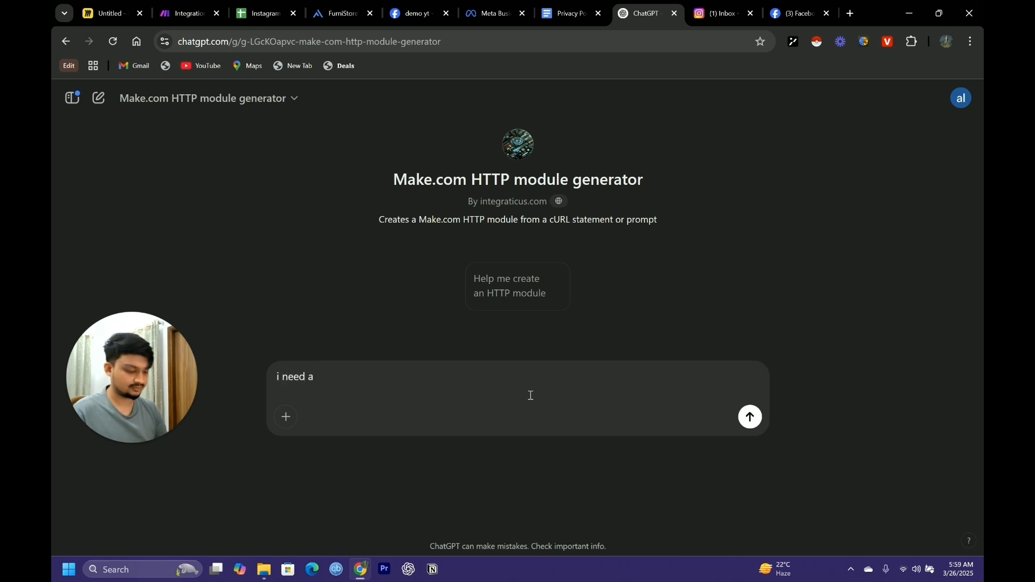
type("module")
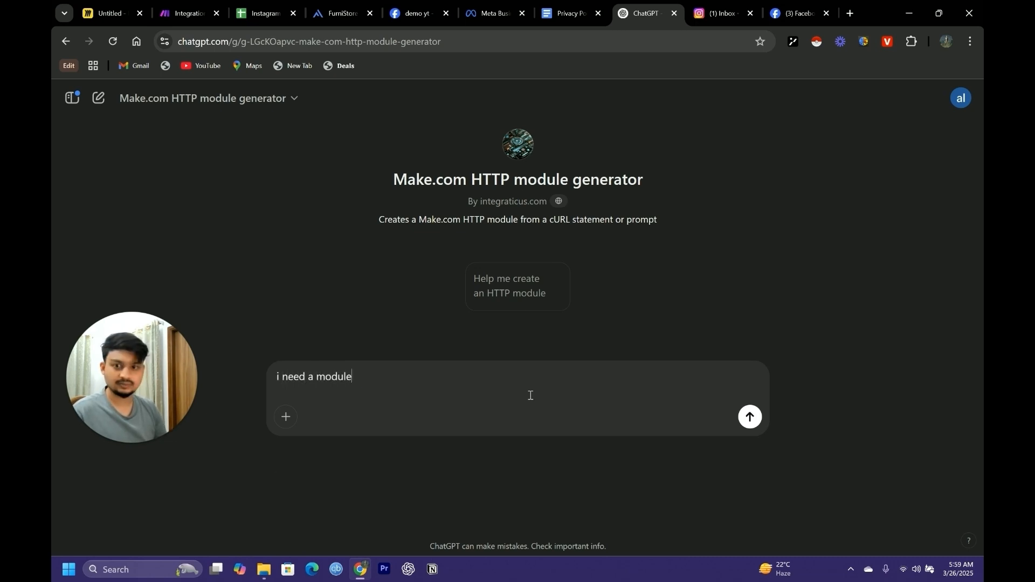
key("Return")
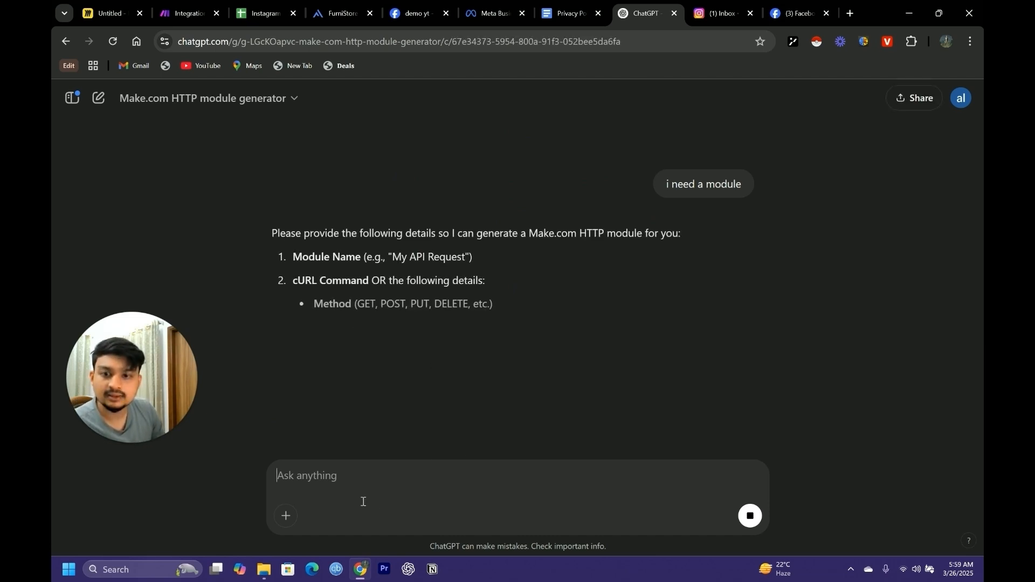
Submit the copied chat-session cURL request with its API key to the generator, and name the module New Session
left_click(344, 479)
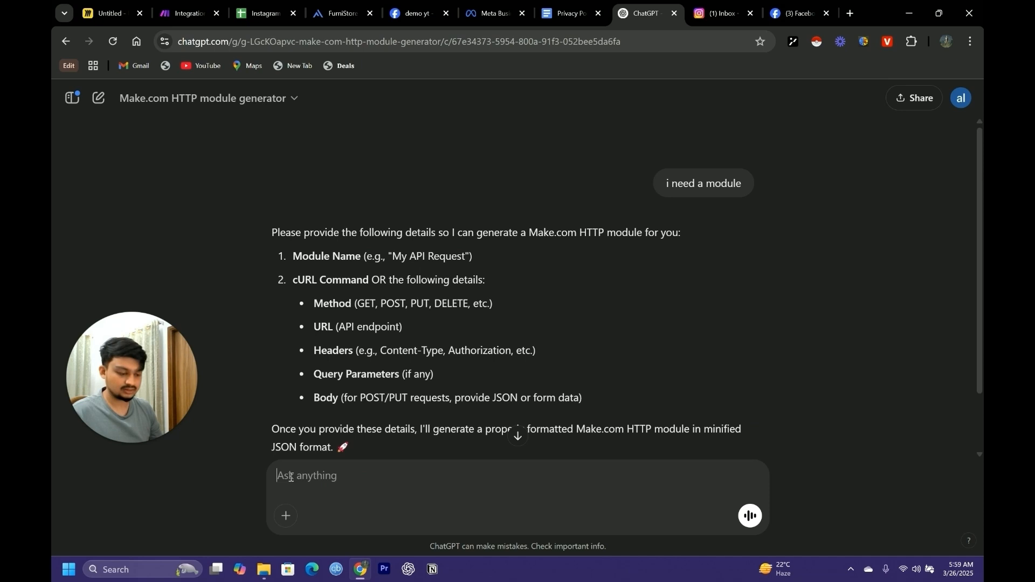
key("ctrl+v")
key("Return")
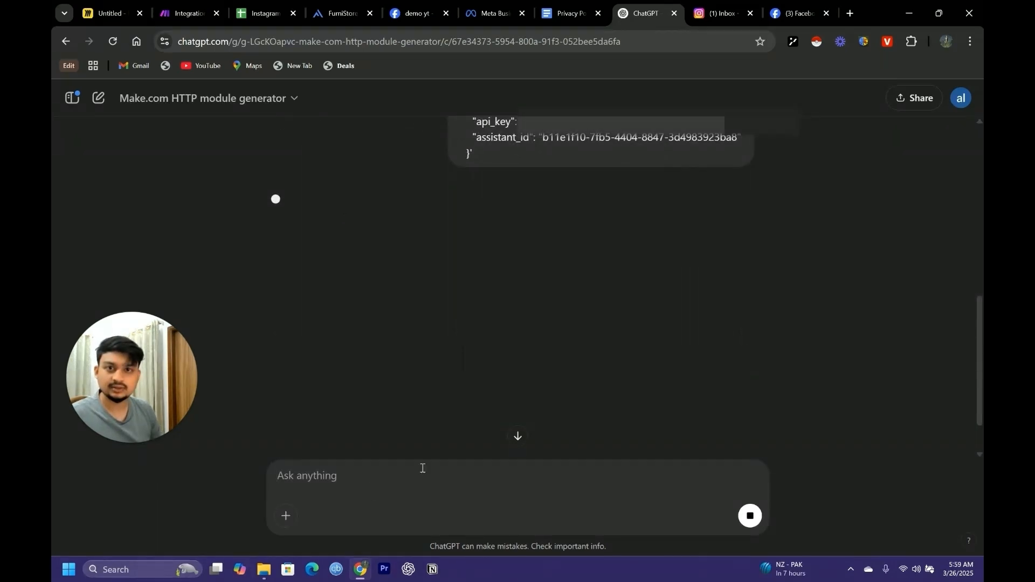
type("Ne4w SS")
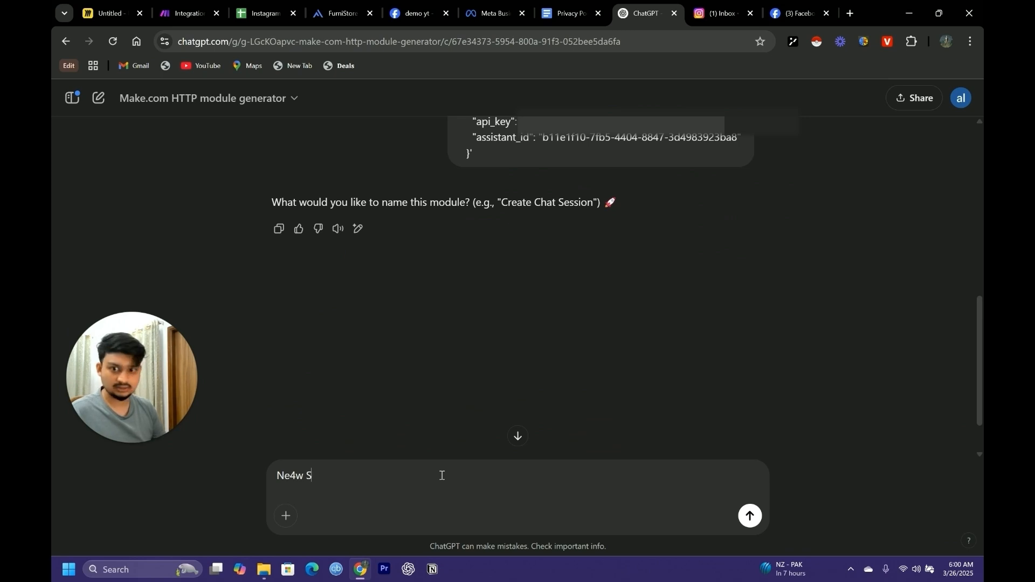
key("BackSpace")
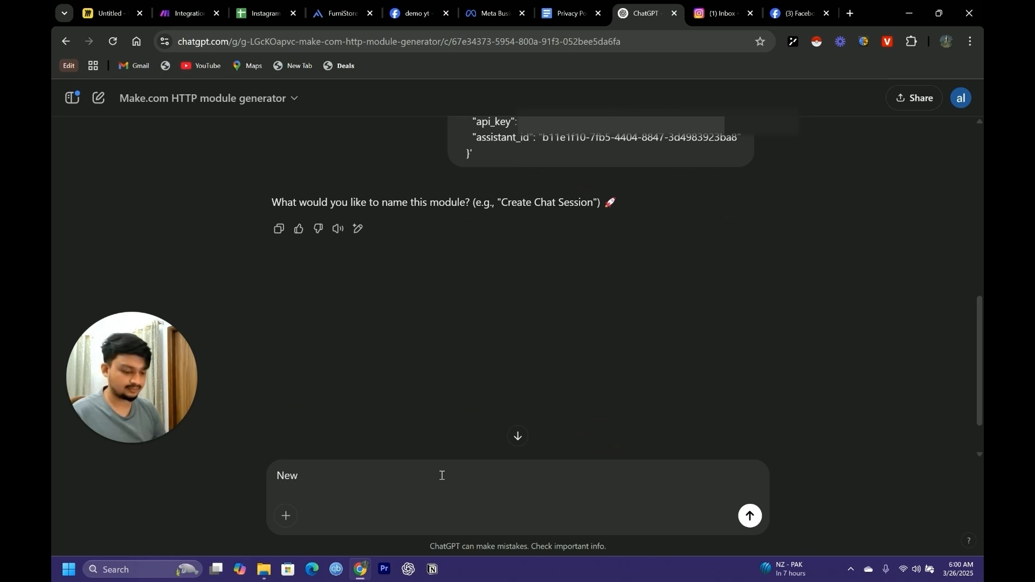
type("ssion")
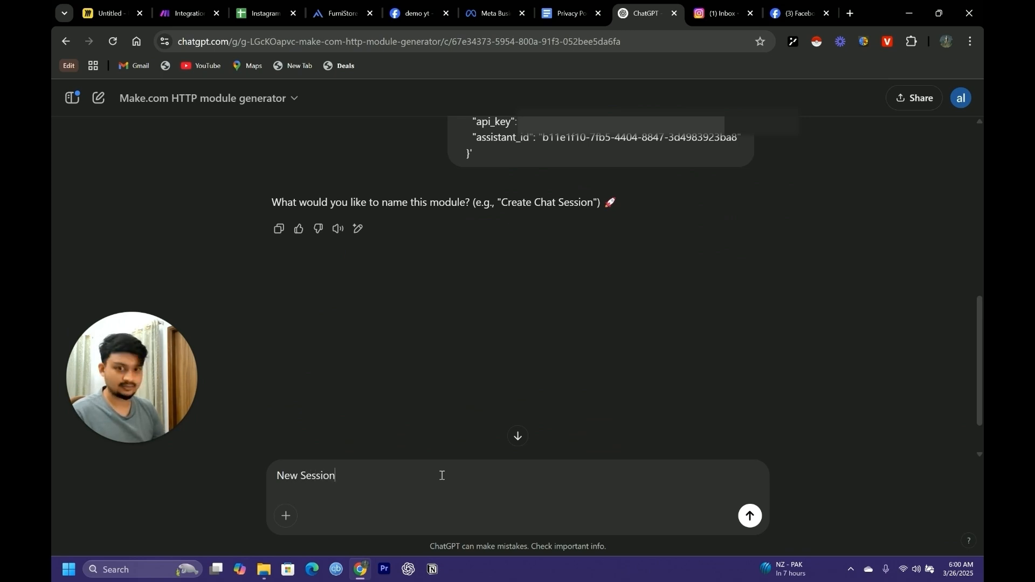
key("Return")
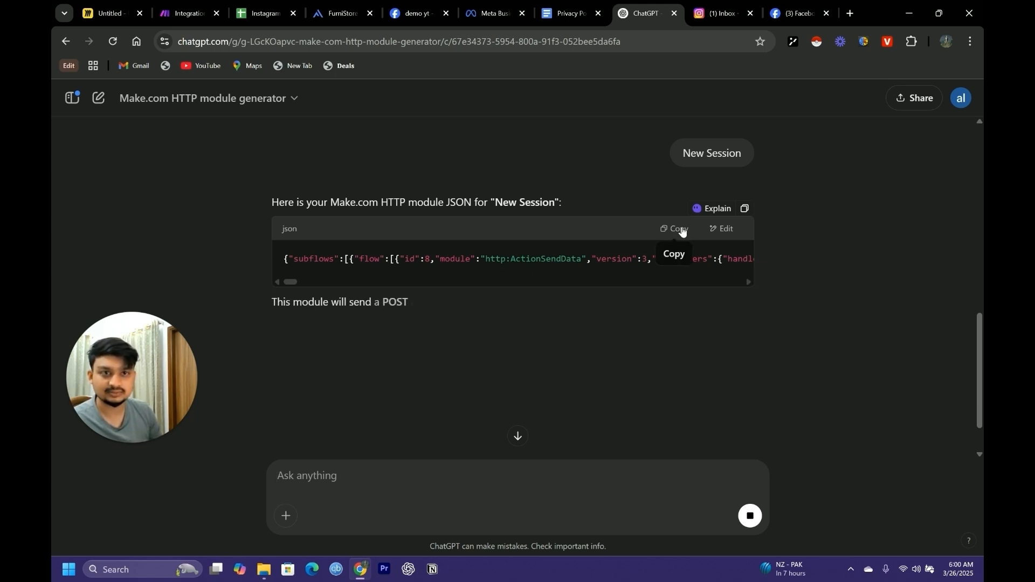
Copy the generated New Session JSON into the Make scenario and attach the module to the router's first route, replacing the empty placeholder
left_click(680, 229)
left_click(184, 13)
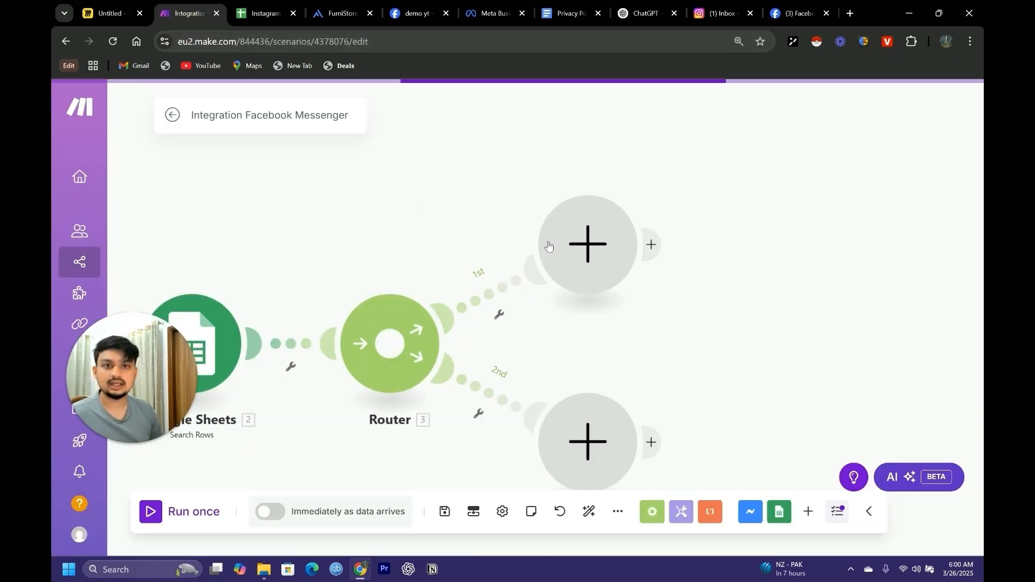
key("ctrl+v")
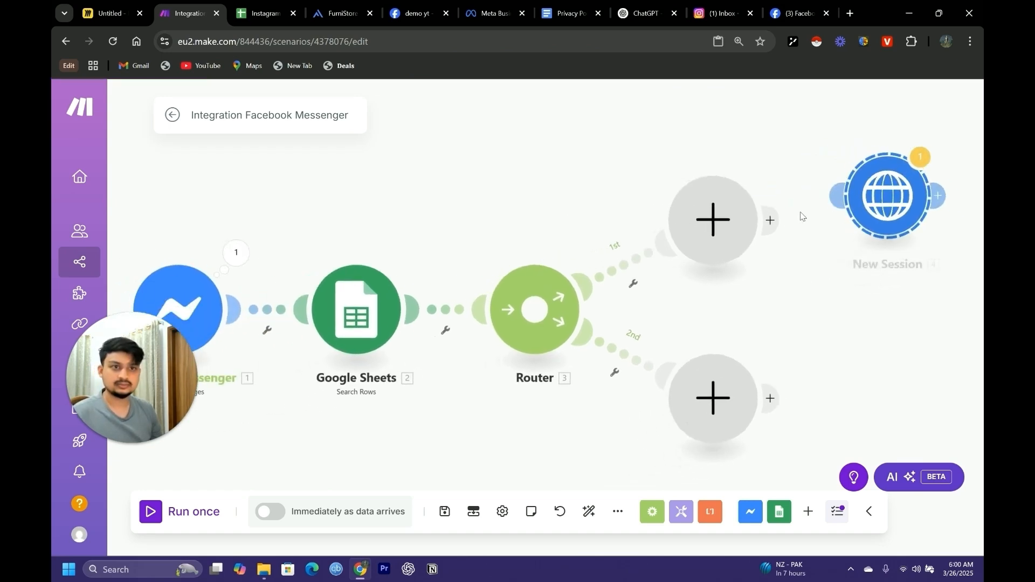
right_click(728, 221)
left_click(754, 259)
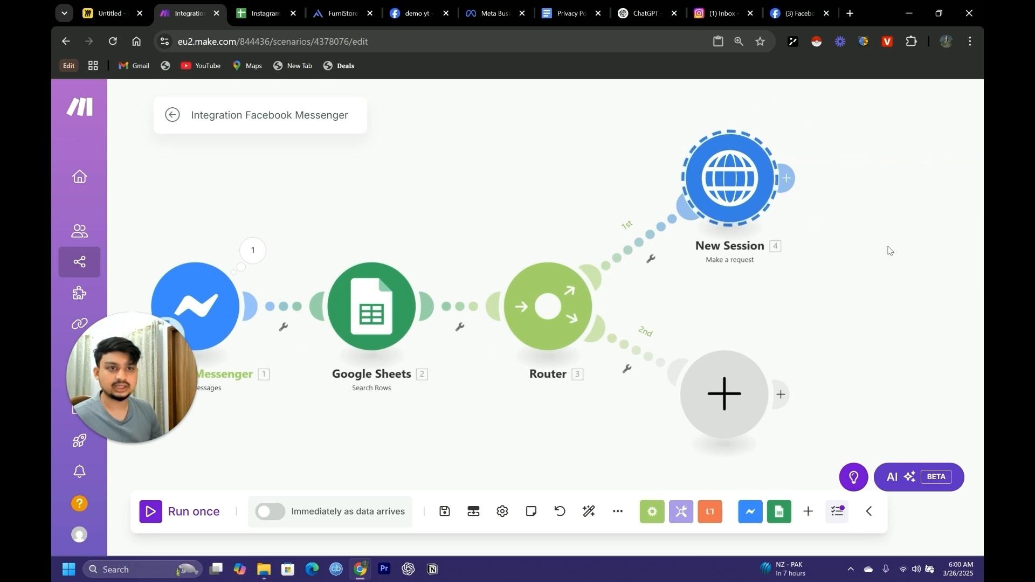
left_click_drag(884, 245, 669, 295)
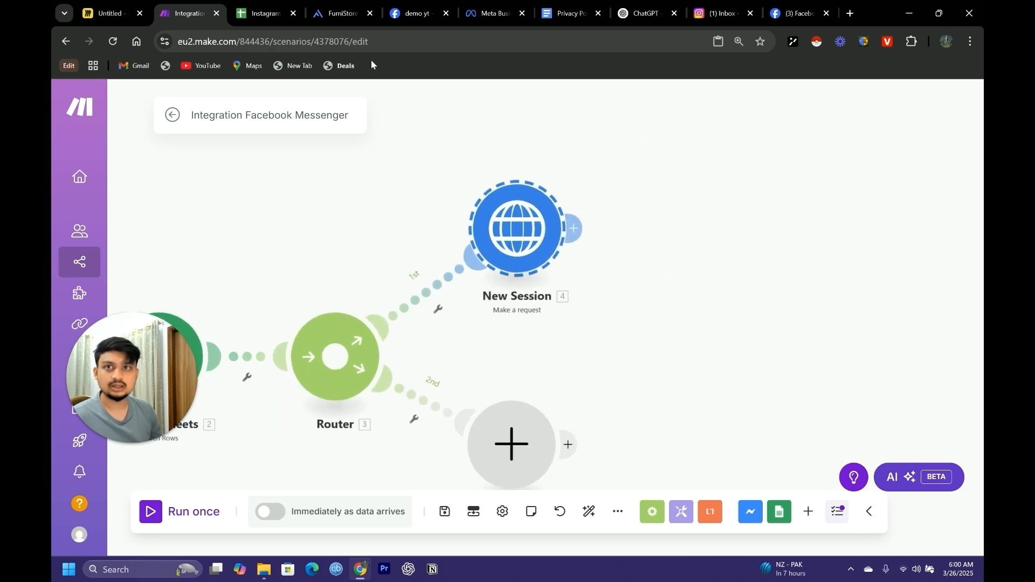
Copy Agentive's cURL request for sending a message to the chat session, and ask the ChatGPT module generator for another module
left_click(339, 13)
left_click_drag(316, 350, 396, 480)
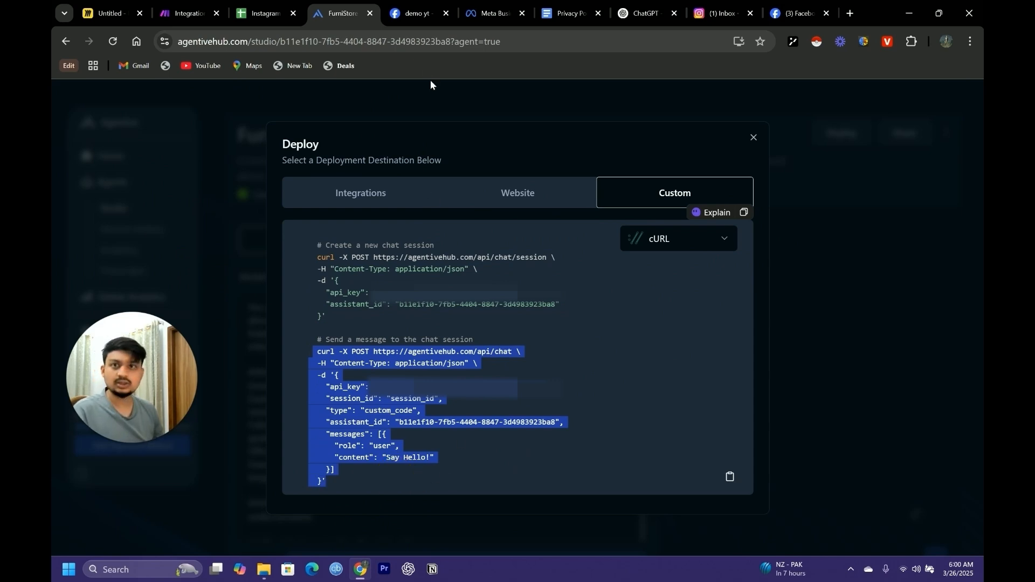
left_click(186, 13)
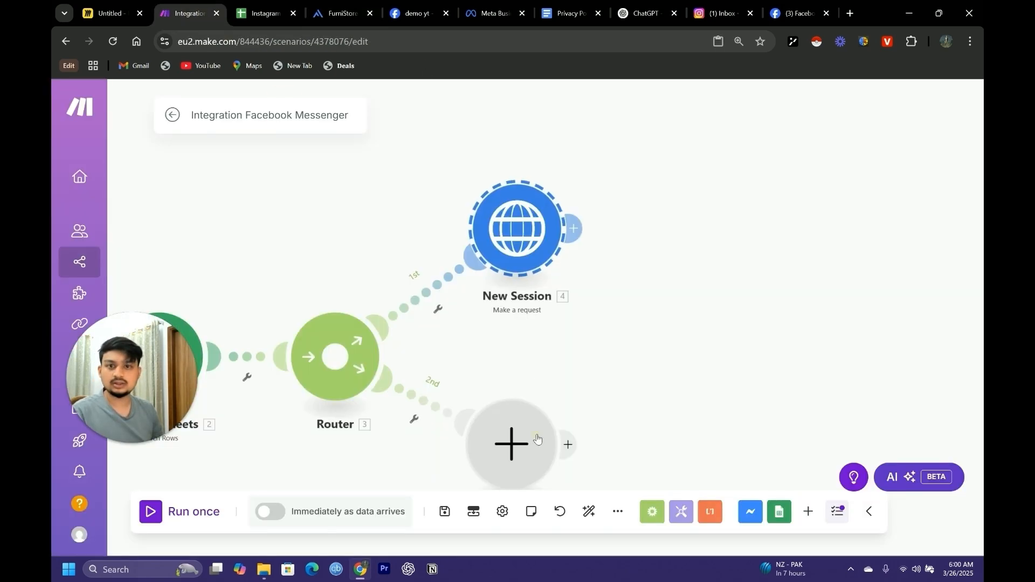
left_click(652, 16)
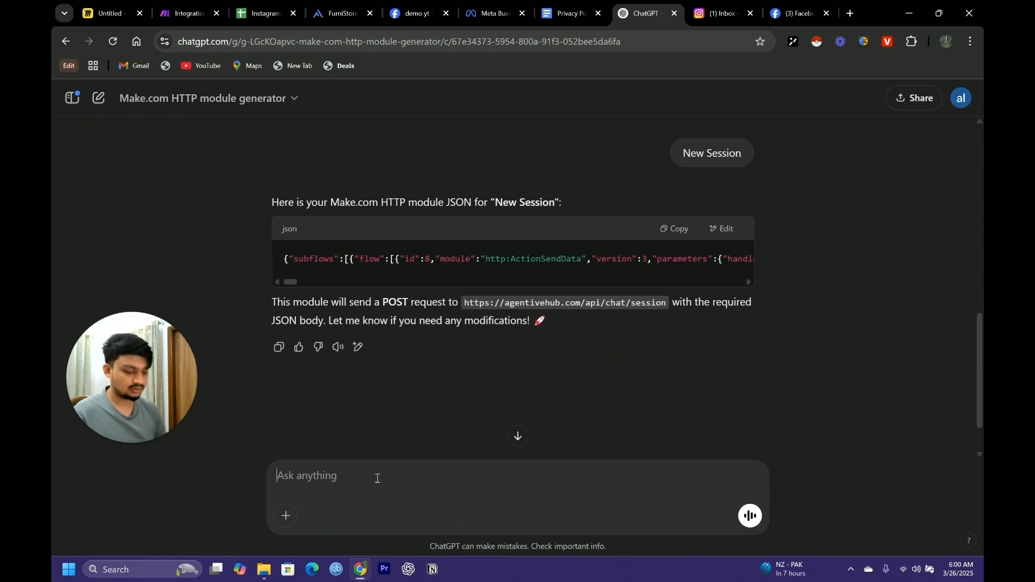
type("anopther a")
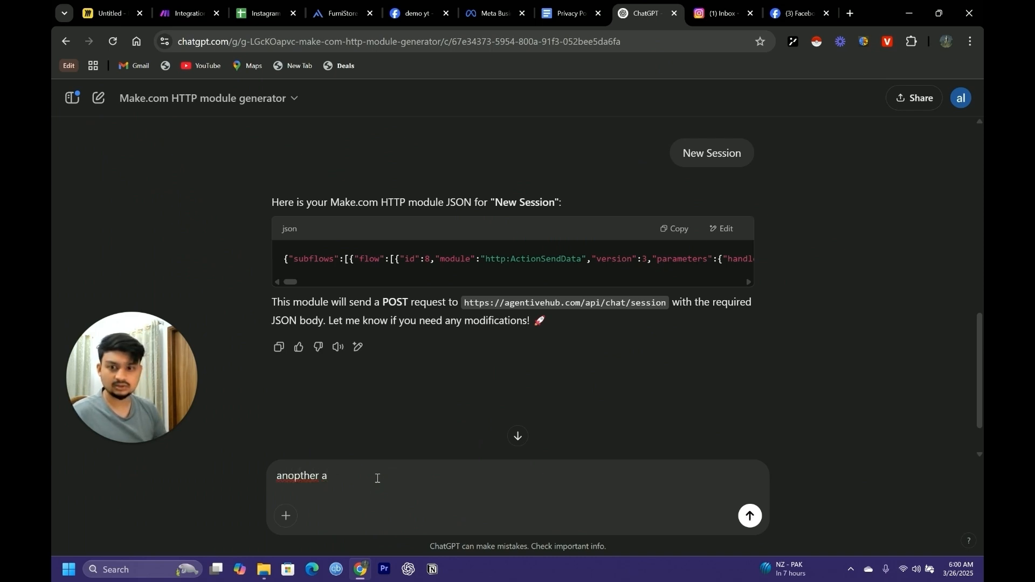
key("Return")
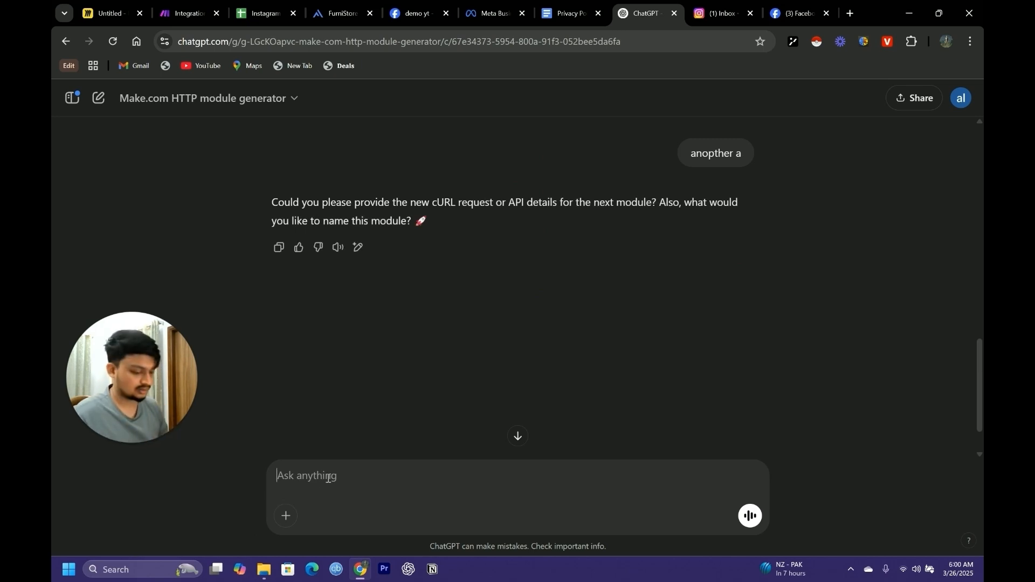
Name the second module Send Message and submit the copied cURL request with its API key to the generator
type("Send")
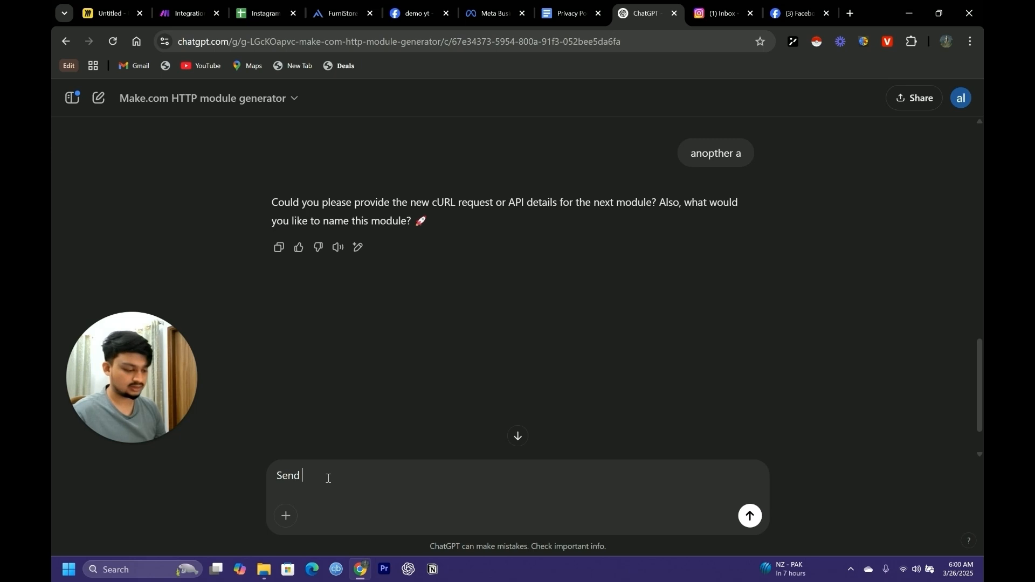
type(" Message")
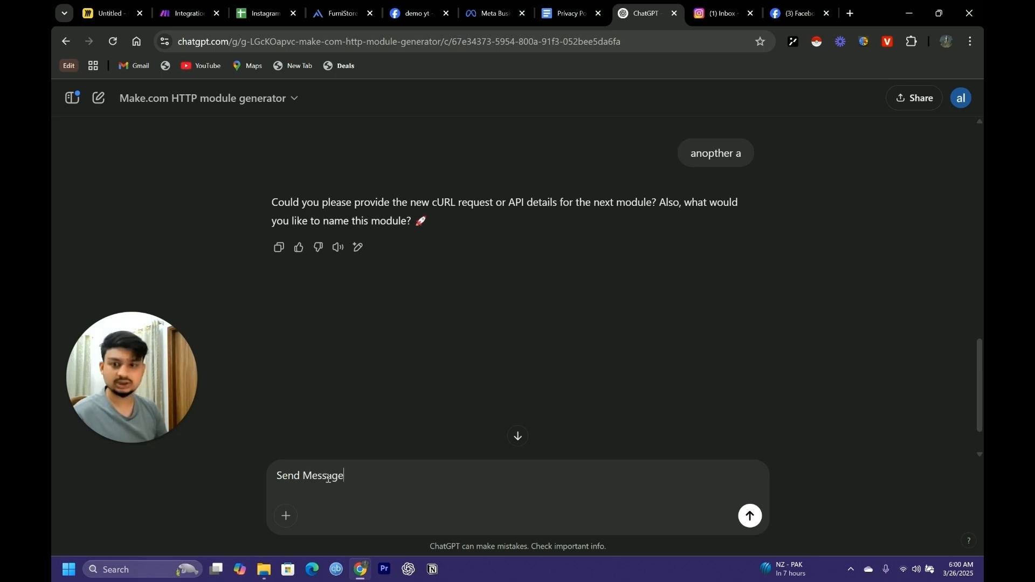
key("Return")
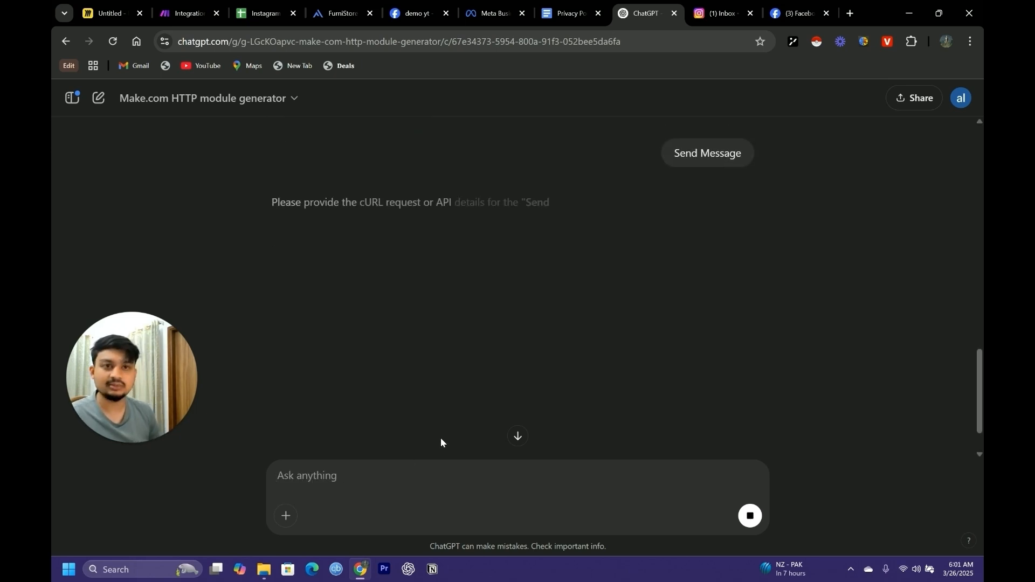
key("ctrl+v")
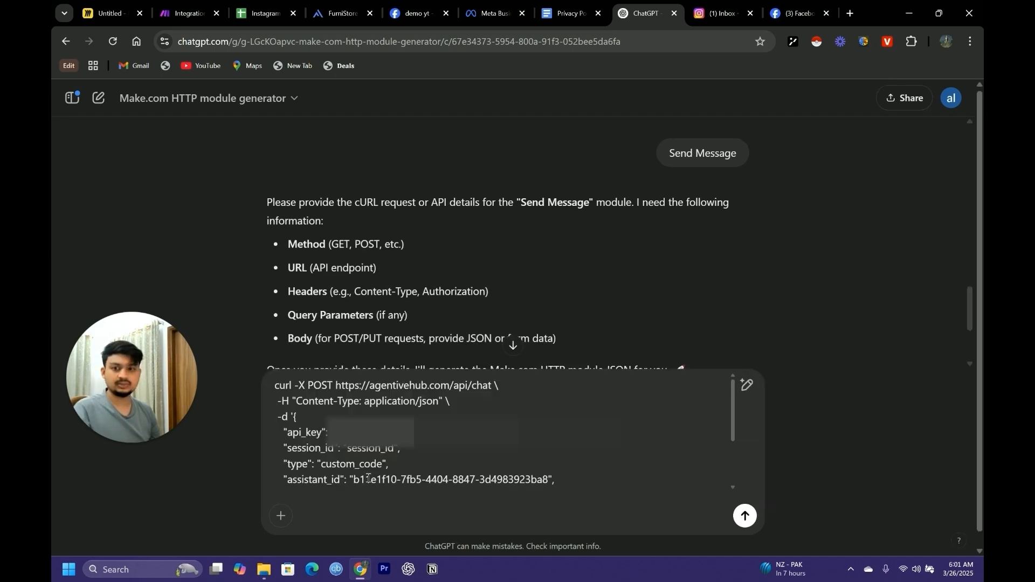
left_click(744, 517)
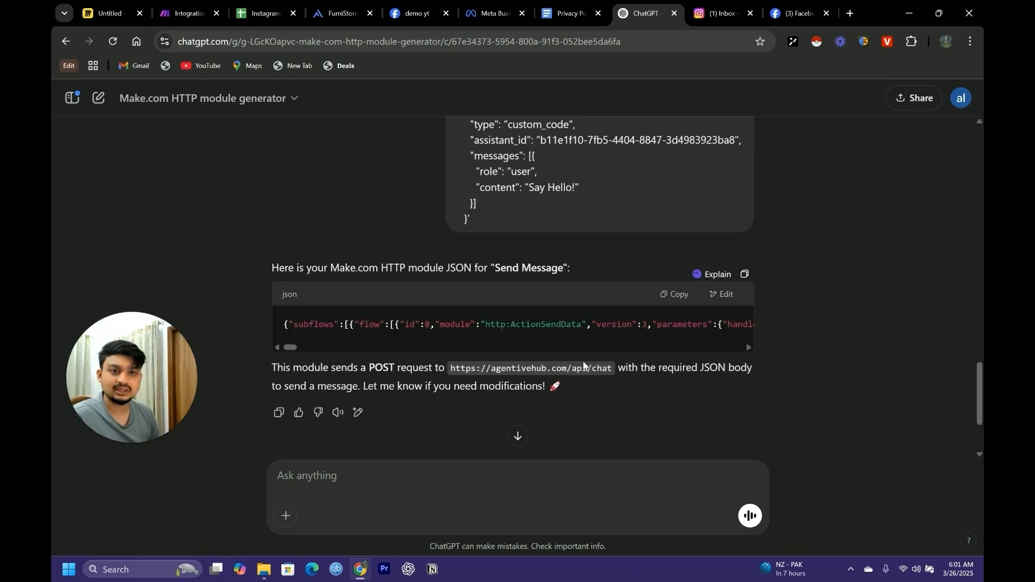
Copy the generated Send Message JSON into the Make scenario and connect the module after New Session
left_click(674, 297)
scroll(539, 378, "up", 4)
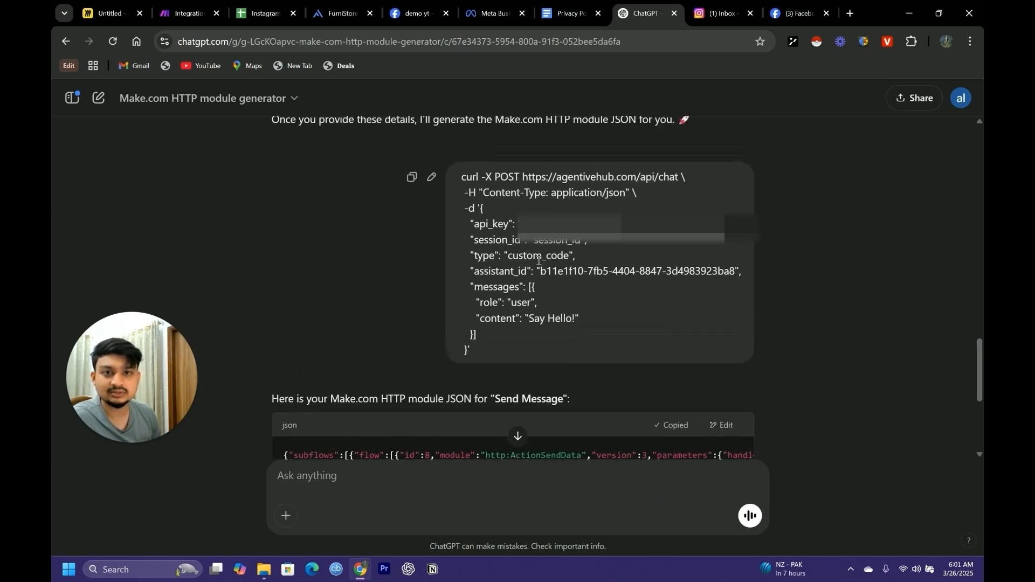
left_click(183, 13)
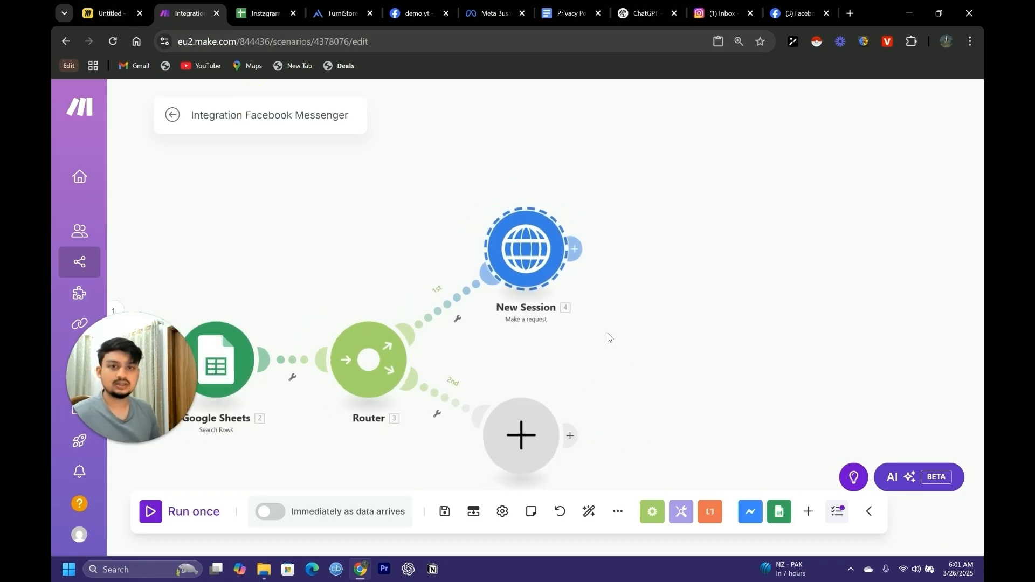
key("ctrl+v")
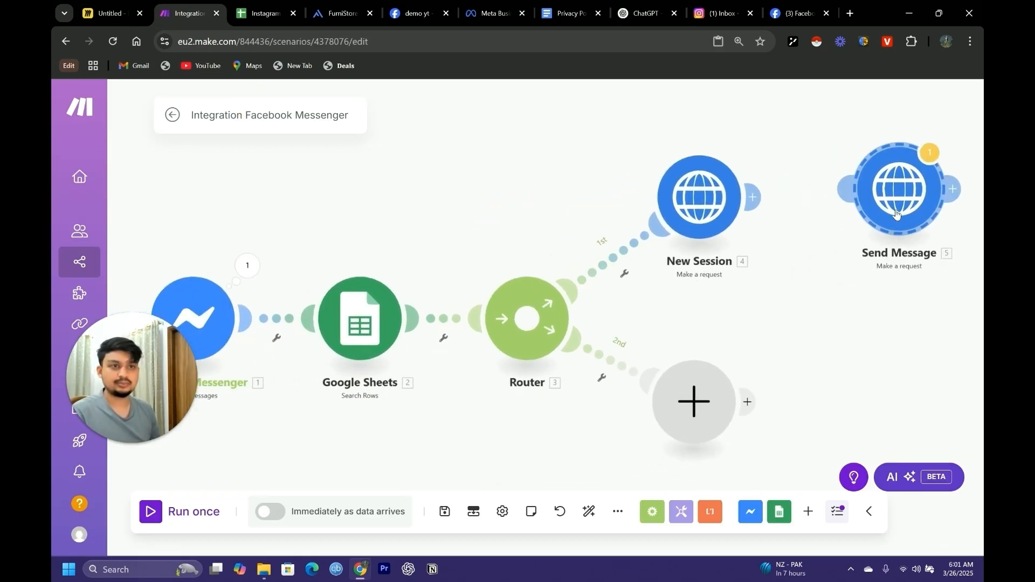
left_click_drag(930, 216, 852, 224)
left_click_drag(873, 323, 728, 365)
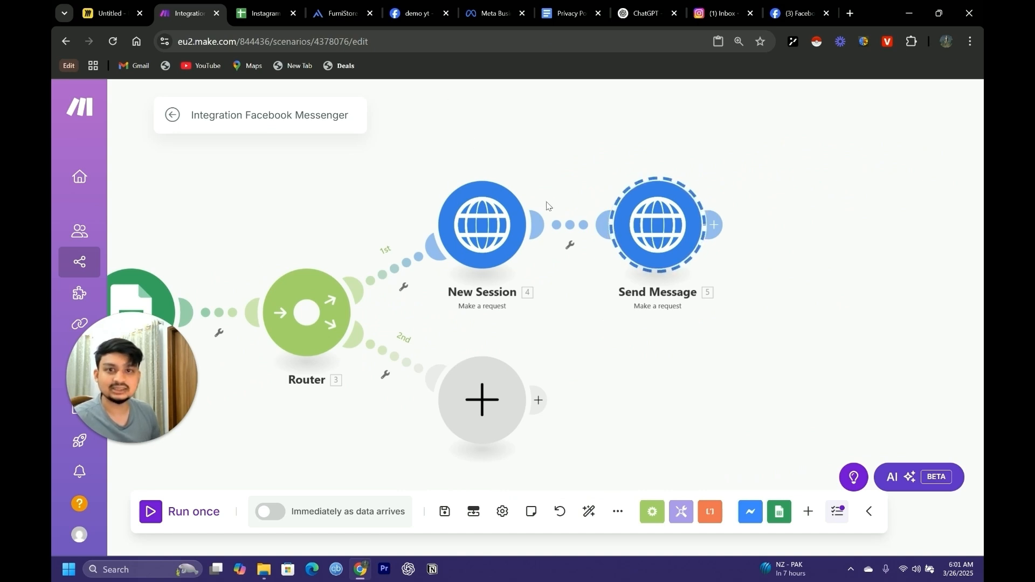
mouse_move(575, 344)
left_mouse_down()
mouse_move(622, 342)
mouse_move(565, 348)
left_mouse_up()
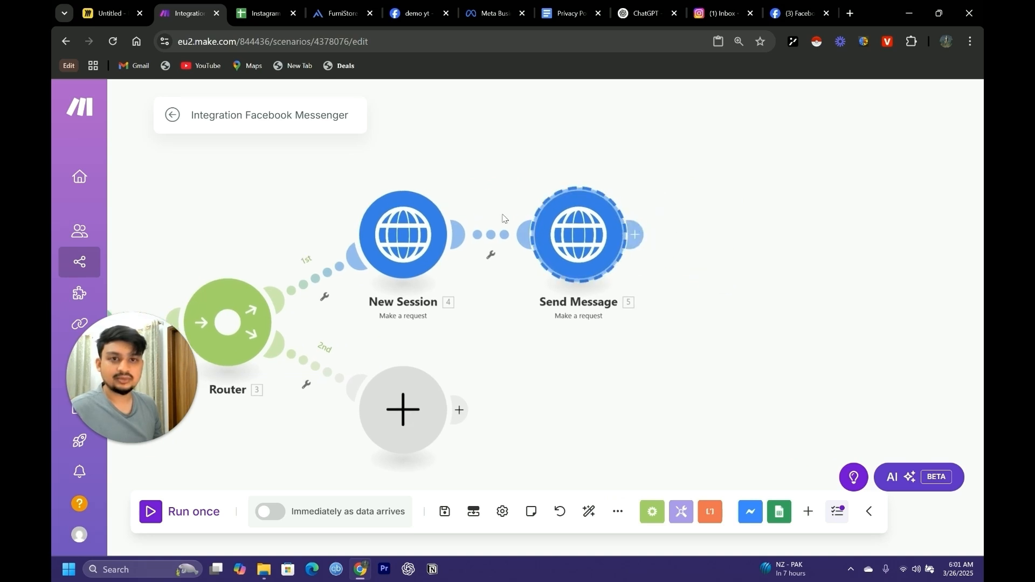
Add a Facebook Messenger "Send a Message" module after the Send Message HTTP module
left_click(637, 231)
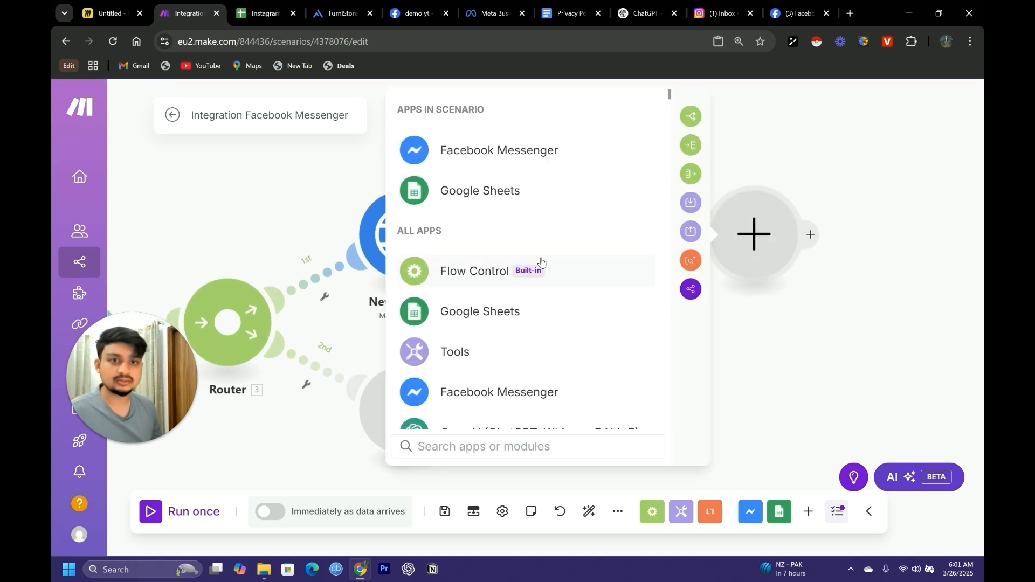
left_click(468, 154)
left_click(503, 284)
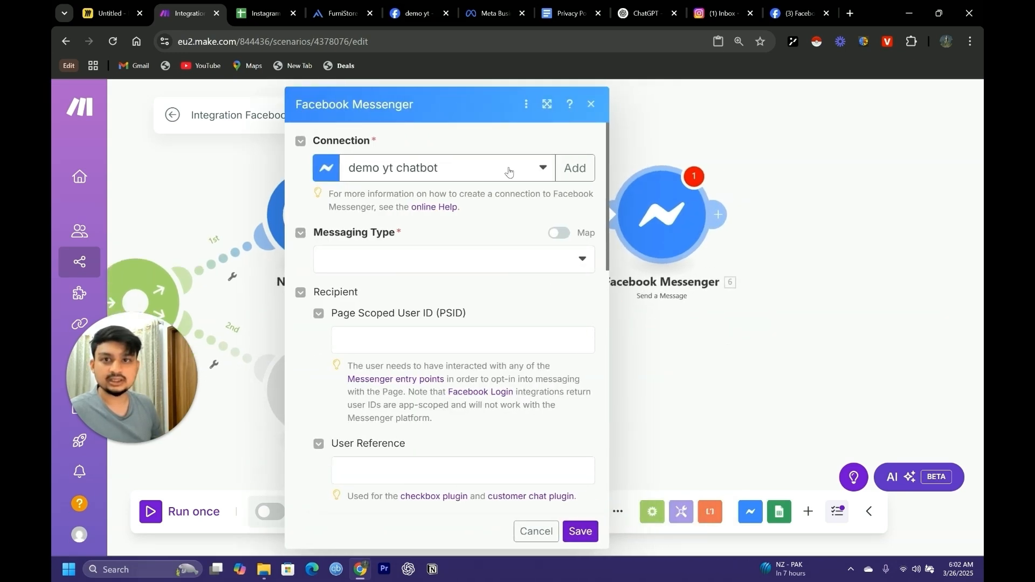
Start a new connection for the Facebook Messenger "Send a Message" module and name it Demo YT
left_click(509, 172)
left_click(577, 170)
triple_click(638, 169)
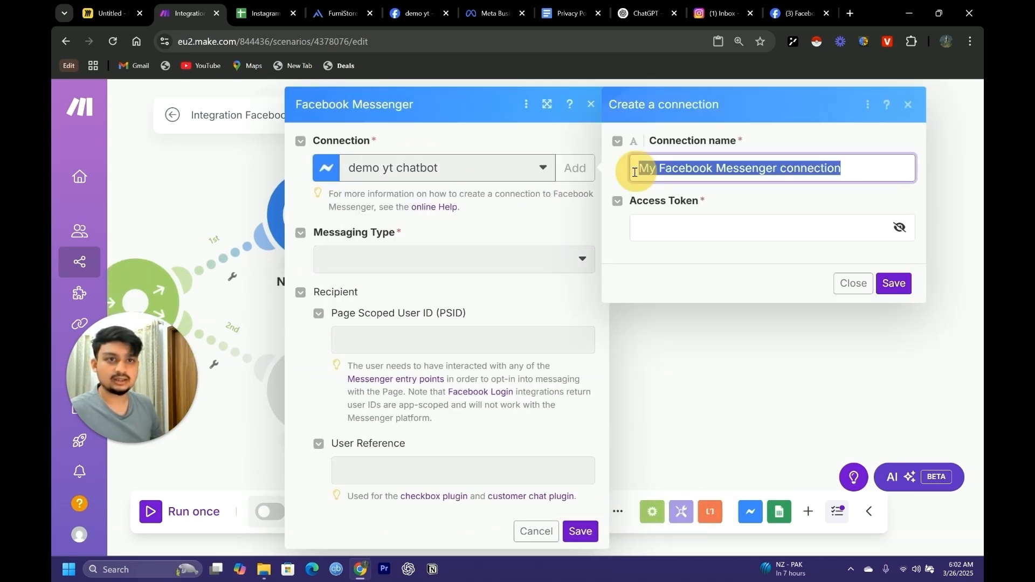
key("BackSpace")
type("Demo YT")
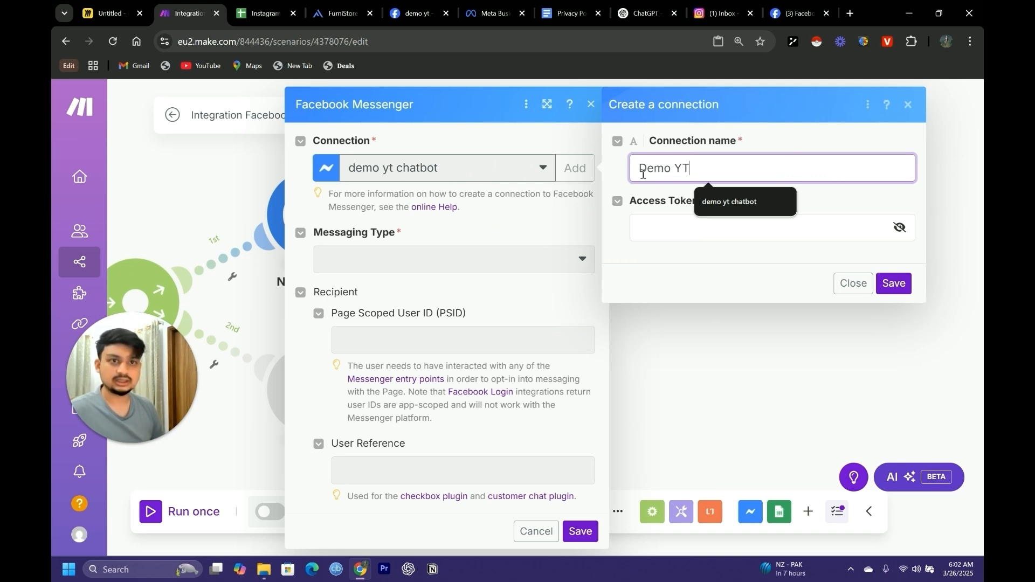
left_click(706, 216)
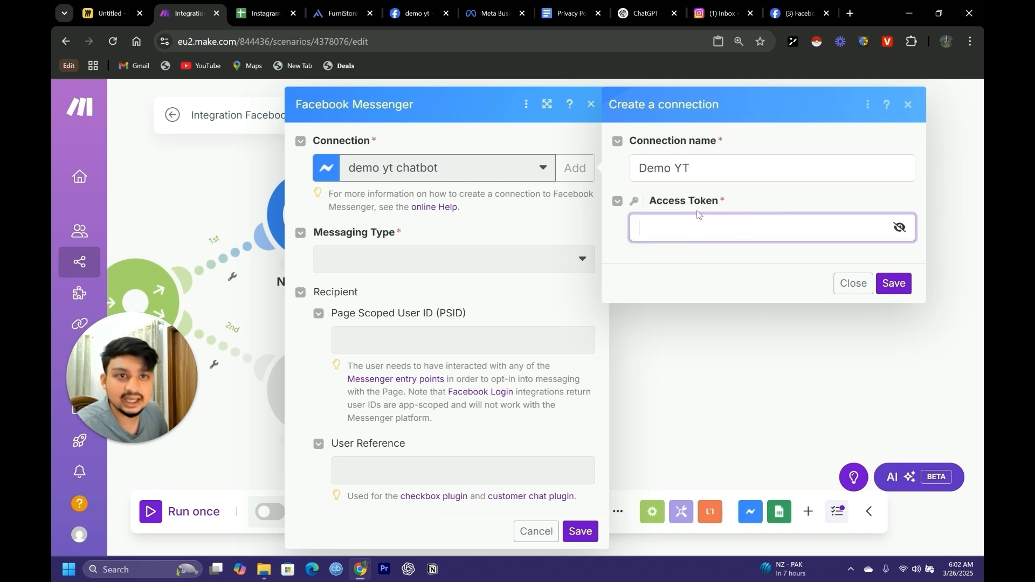
Generate an access token for the Youtube ICL for content creators -AI ChatBot page in the Meta App Dashboard's Instagram settings and copy it
left_click(413, 14)
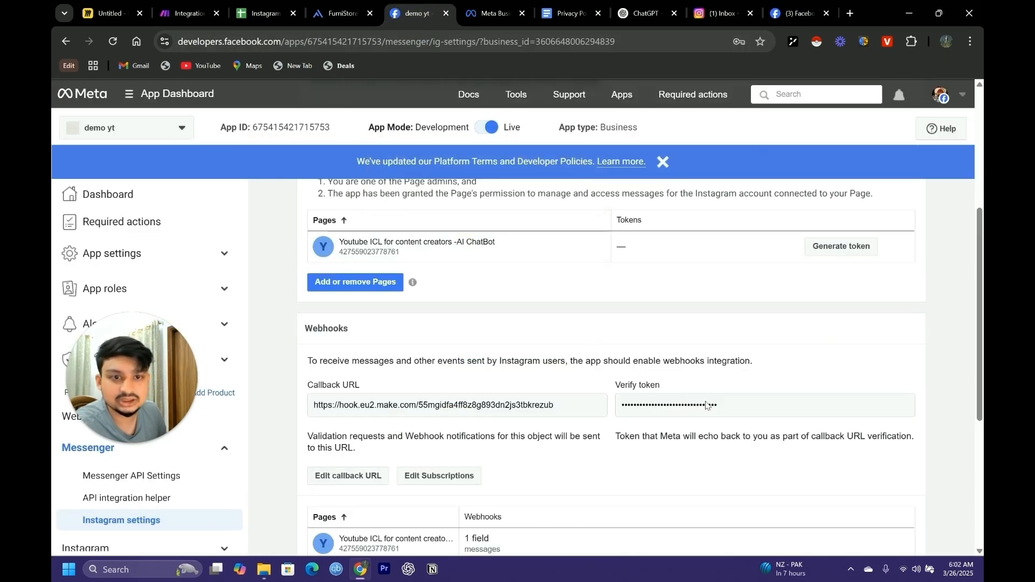
scroll(787, 326, "up", 2)
left_click(803, 377)
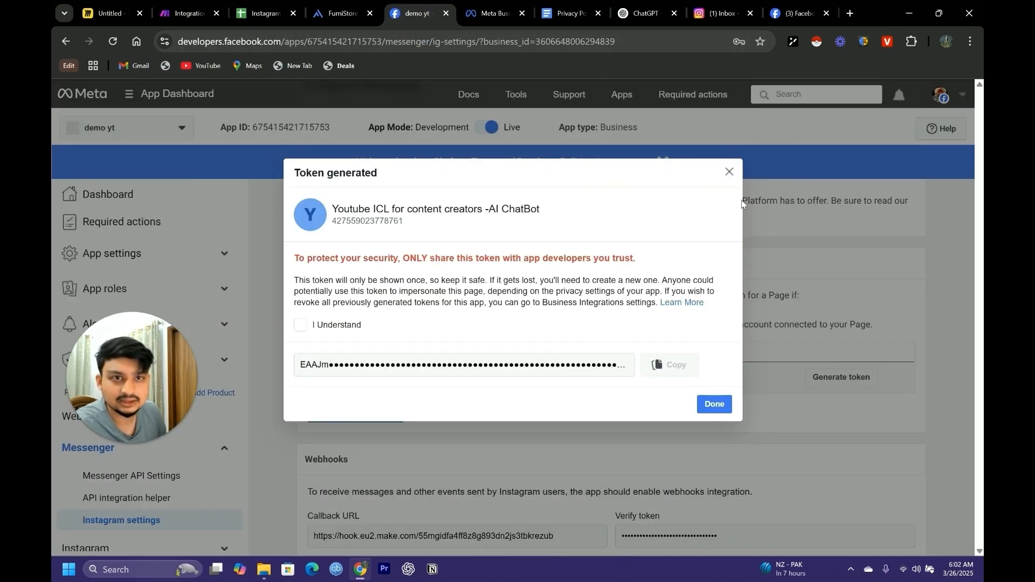
left_click(729, 172)
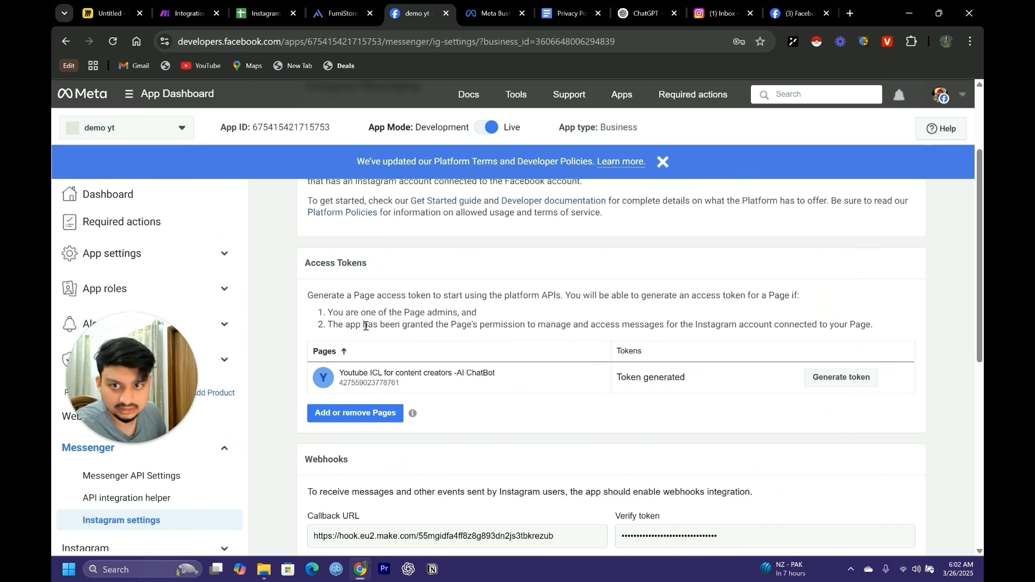
left_click(844, 382)
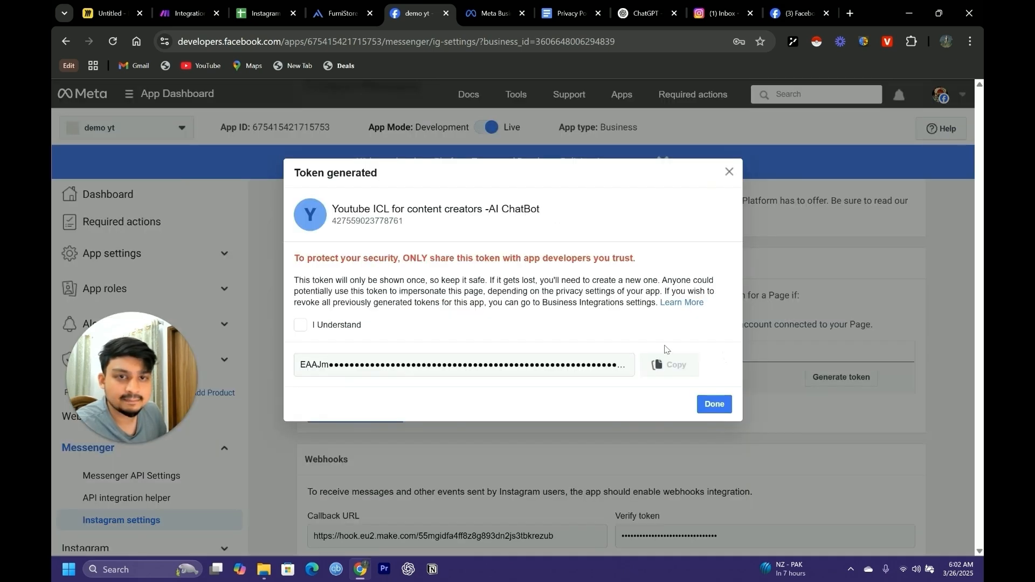
left_click(305, 329)
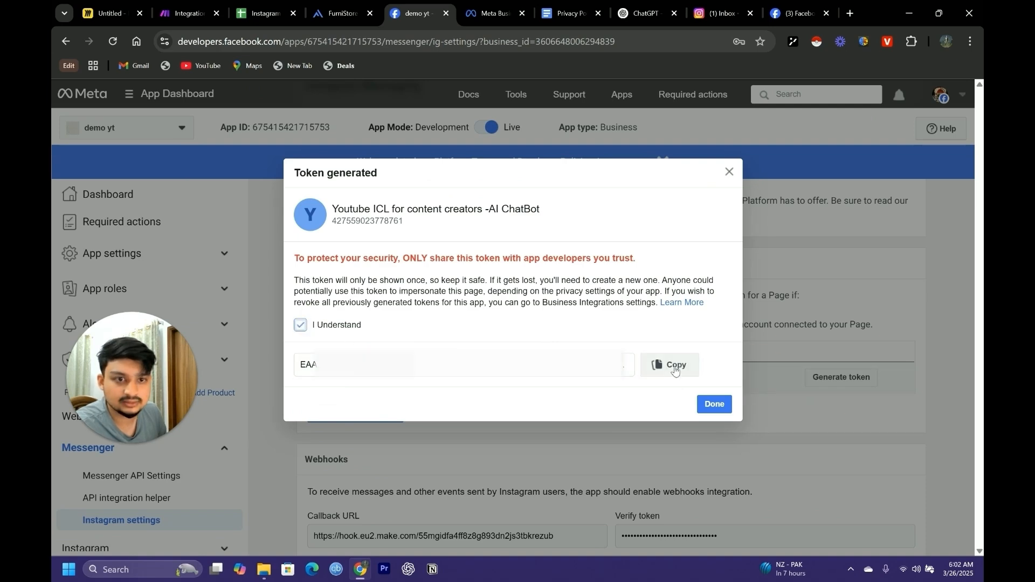
left_click(731, 408)
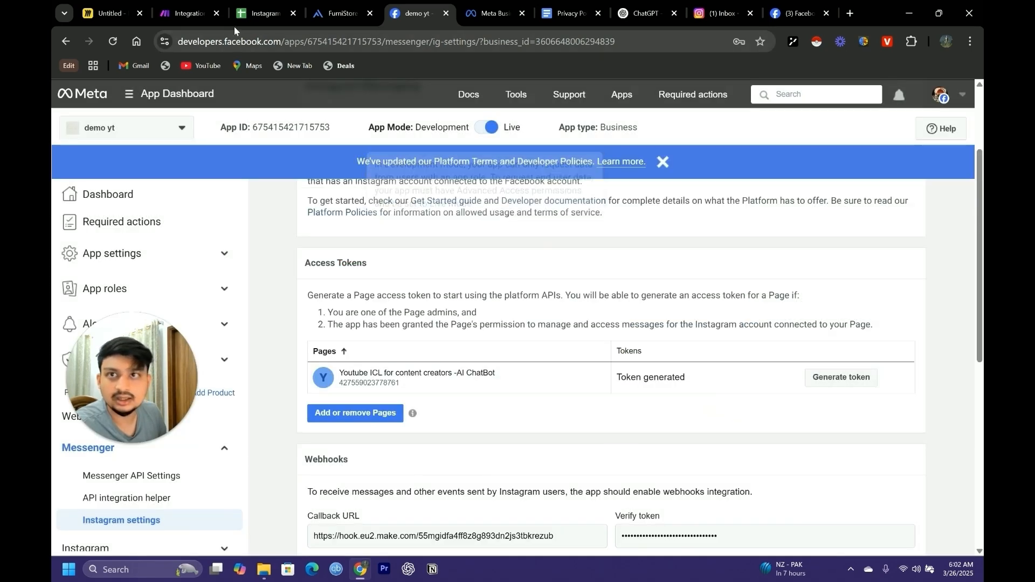
Return to Make, paste the copied page access token into the Demo YT connection and save the connection
left_click(176, 15)
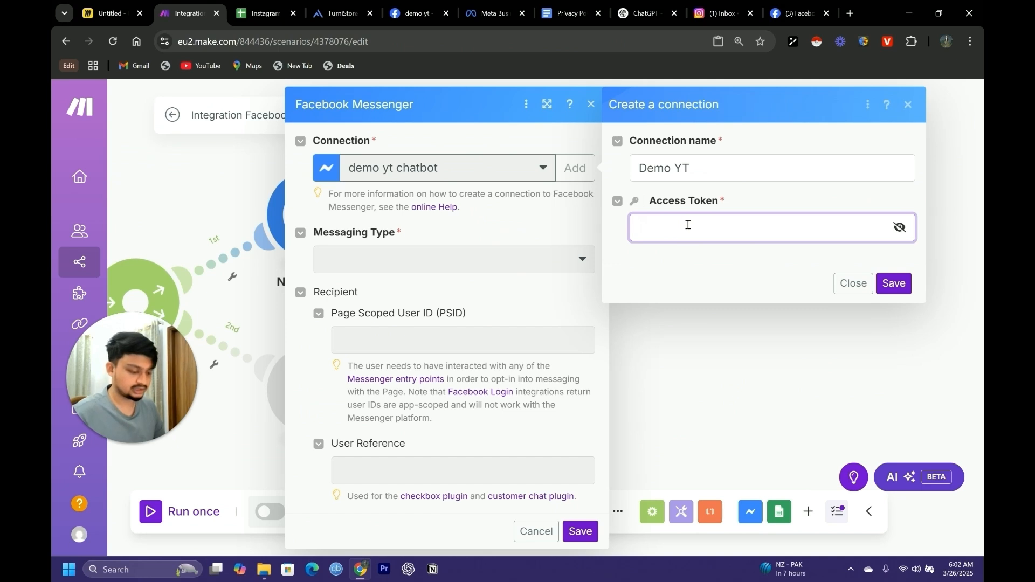
key("ctrl+v")
left_click(893, 283)
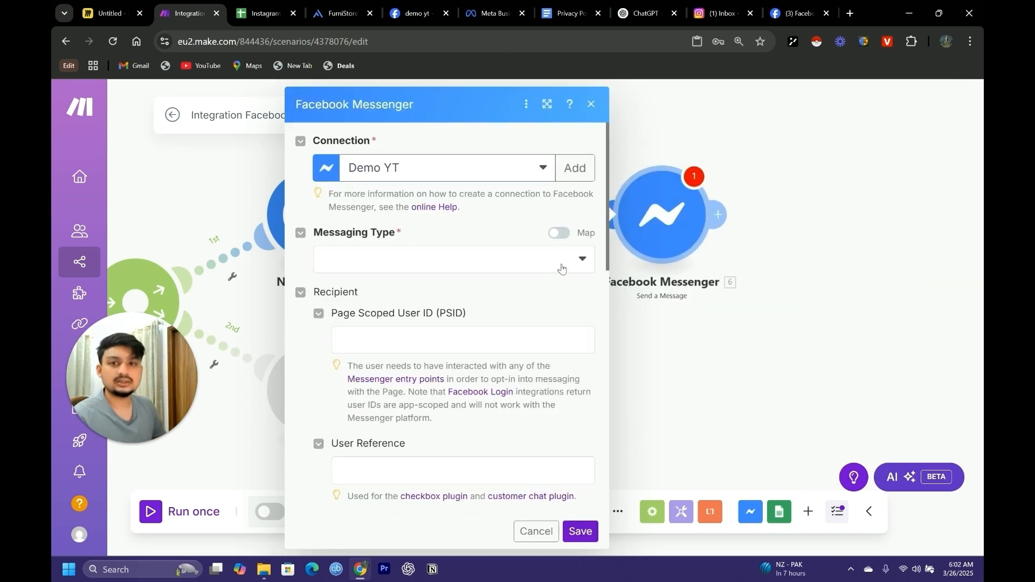
Set the Messenger reply's messaging type to Response, map the recipient PSID to the watched message's Sender PSID, and save the module
left_click(579, 263)
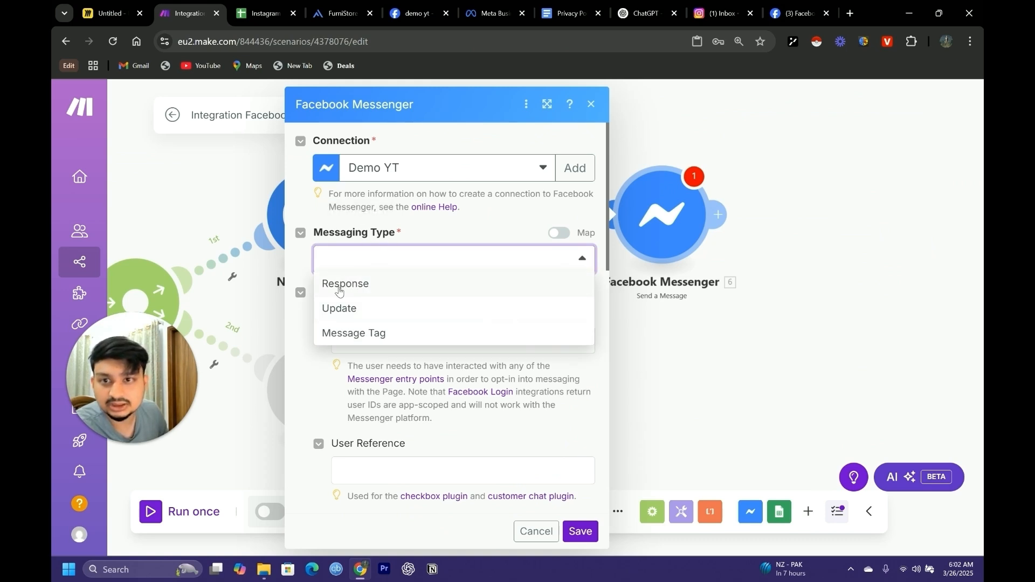
left_click(364, 286)
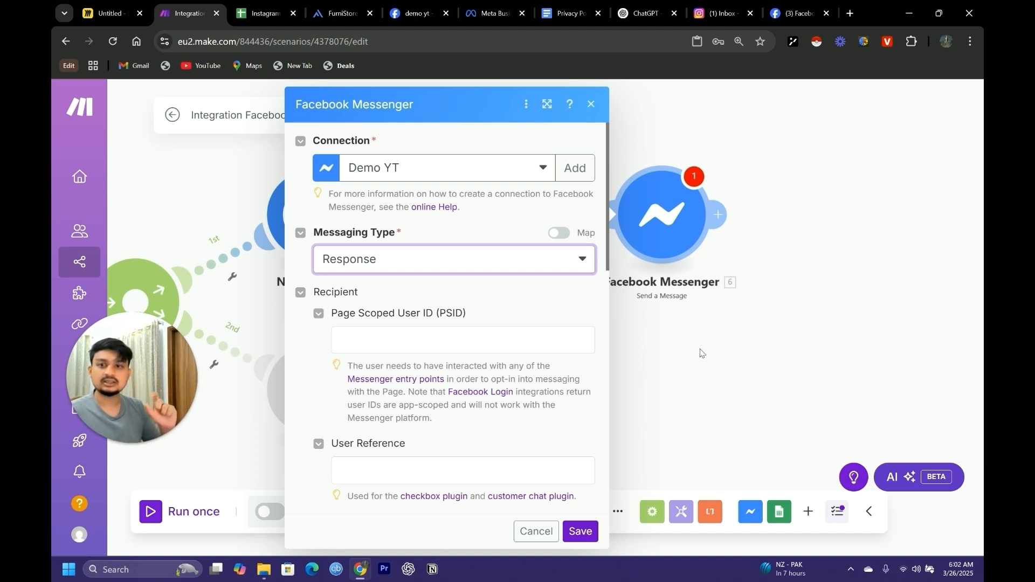
left_click(441, 338)
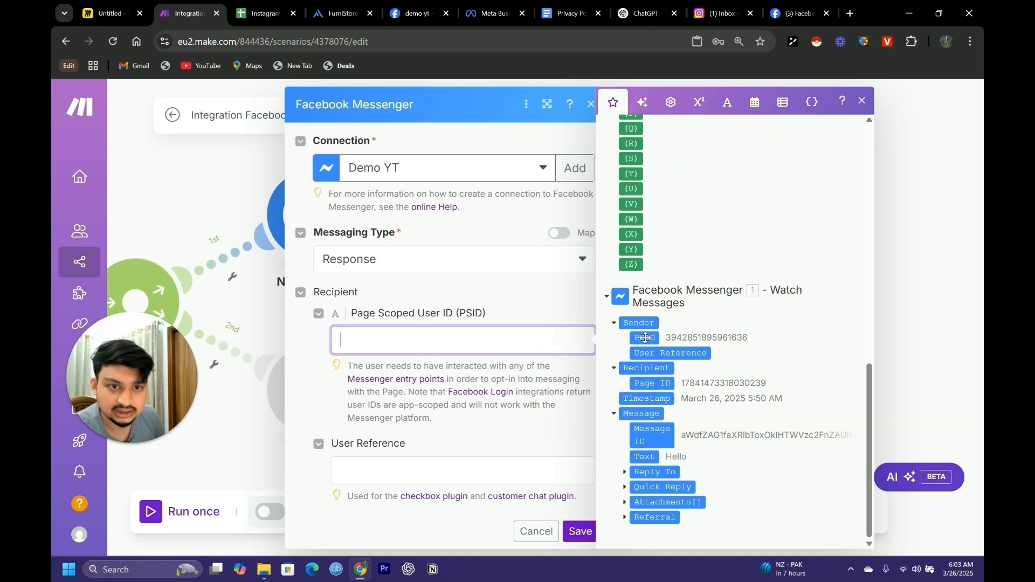
left_click_drag(645, 337, 367, 345)
scroll(450, 347, "down", 3)
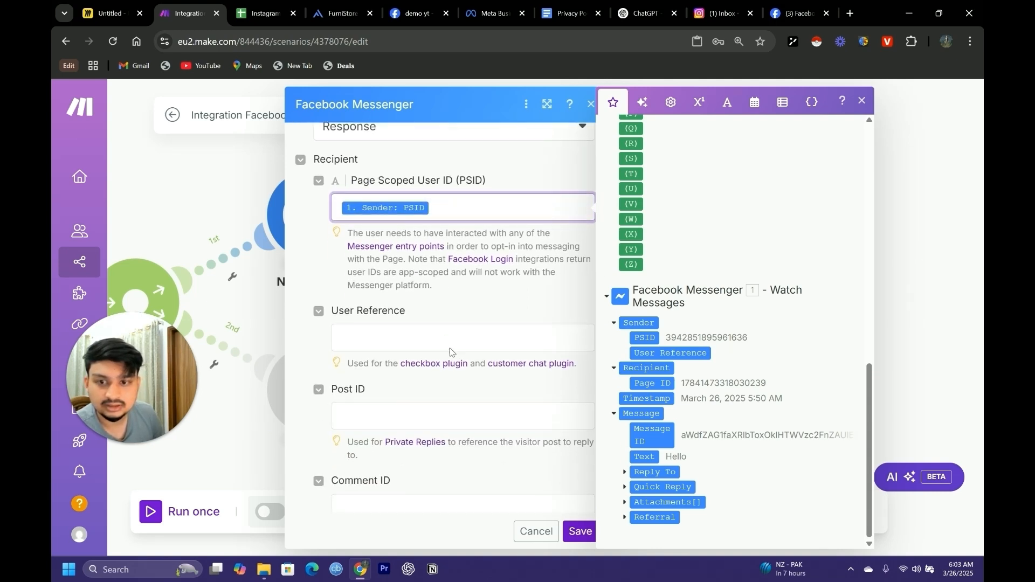
scroll(450, 348, "down", 5)
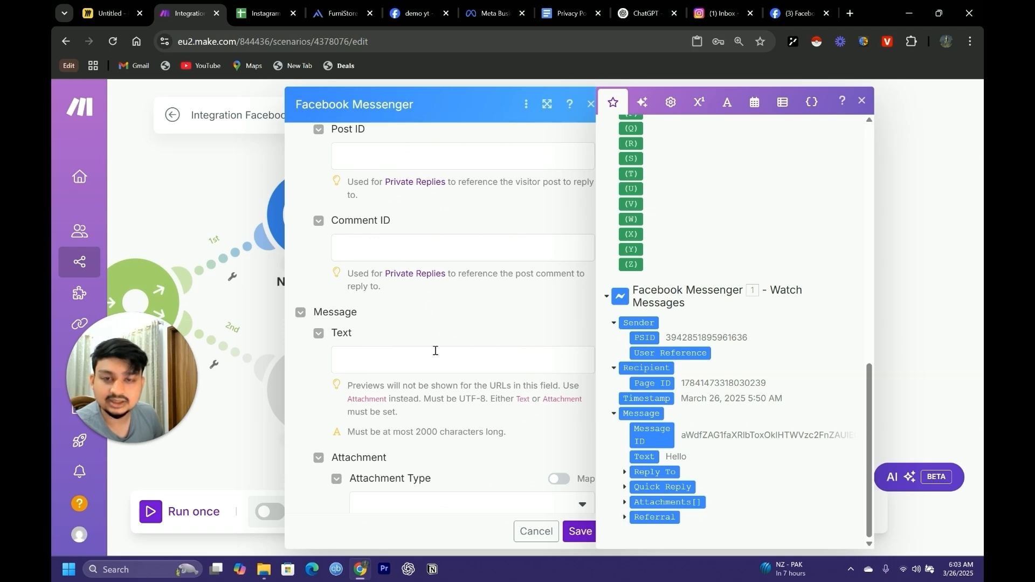
left_click(578, 532)
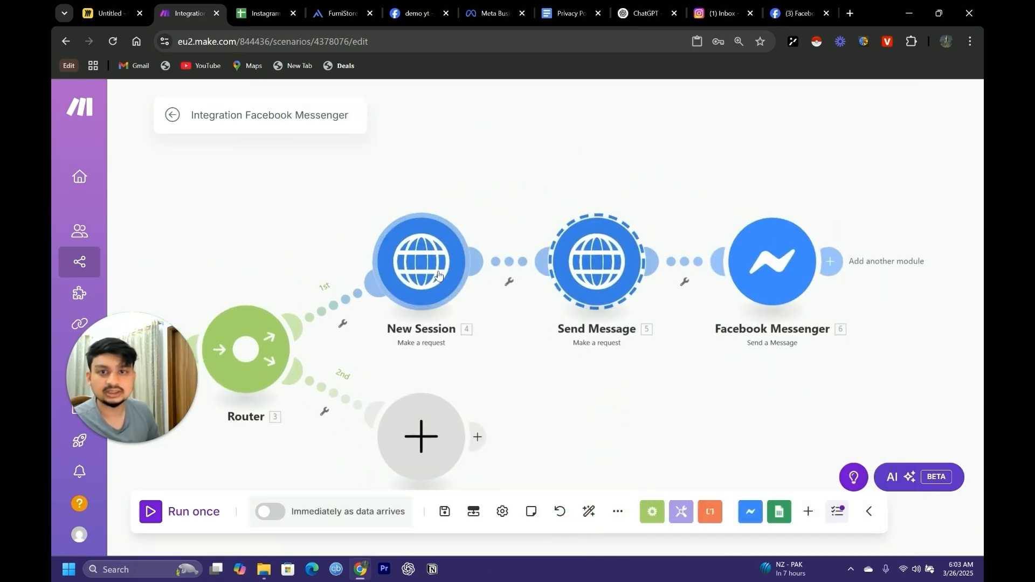
Review the New Session module's HTTP request settings and request content, closing the module with a save
left_click(439, 275)
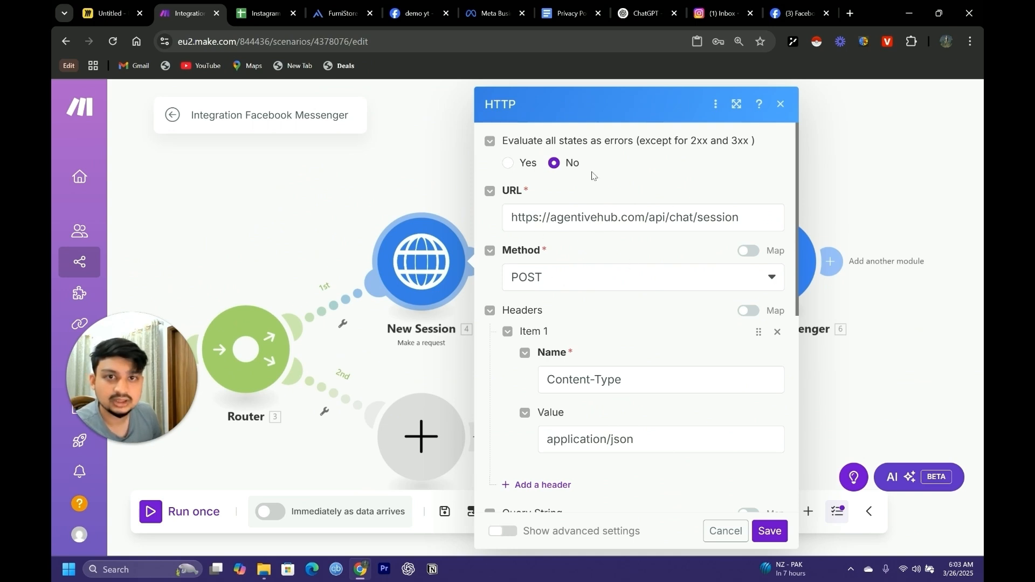
scroll(663, 261, "down", 7)
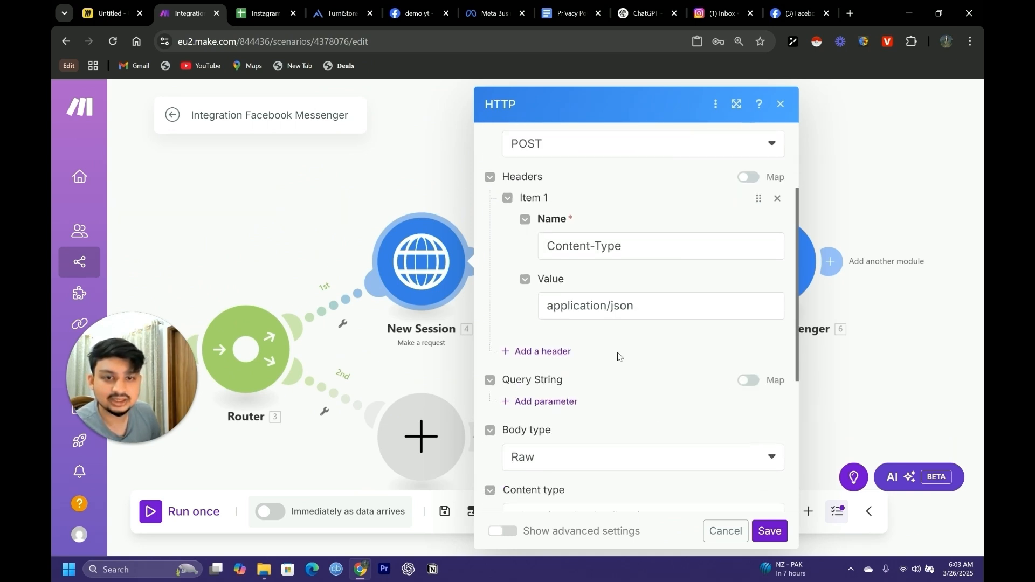
scroll(711, 407, "up", 7)
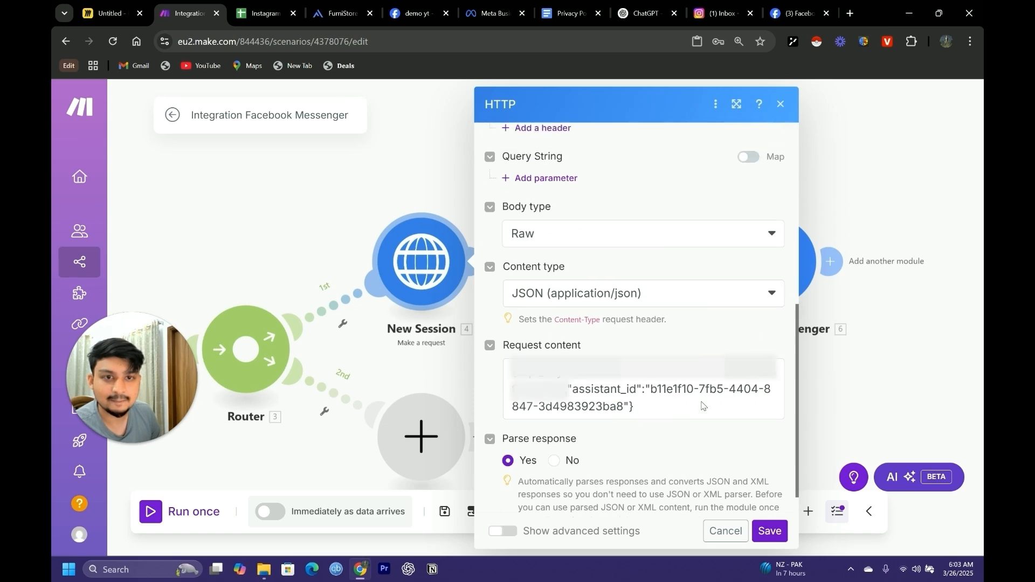
left_click(769, 531)
Add a query string parameter named Message to the Send Message module and map its value to the watched Messenger message's Text
left_click(597, 275)
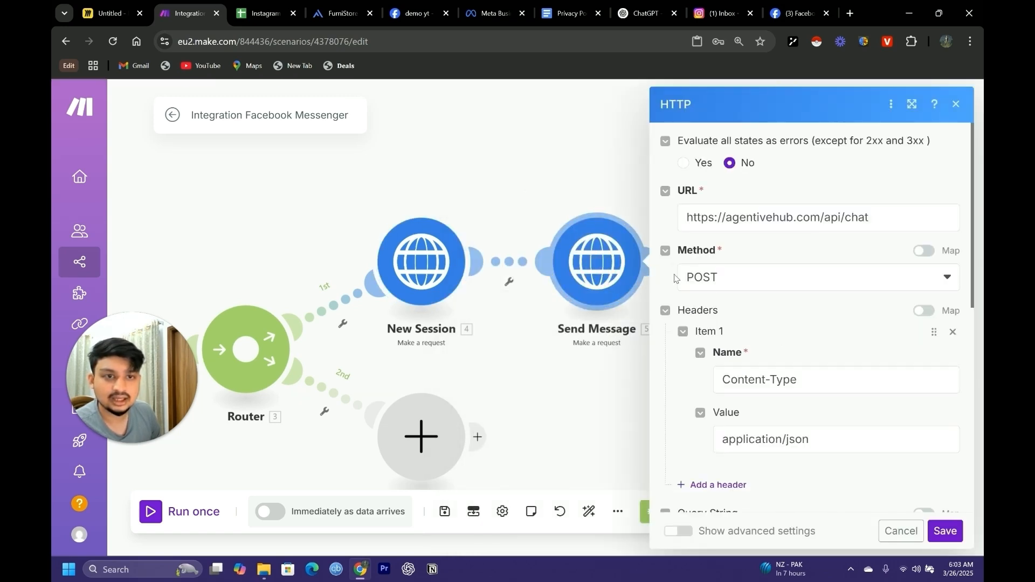
scroll(717, 323, "down", 4)
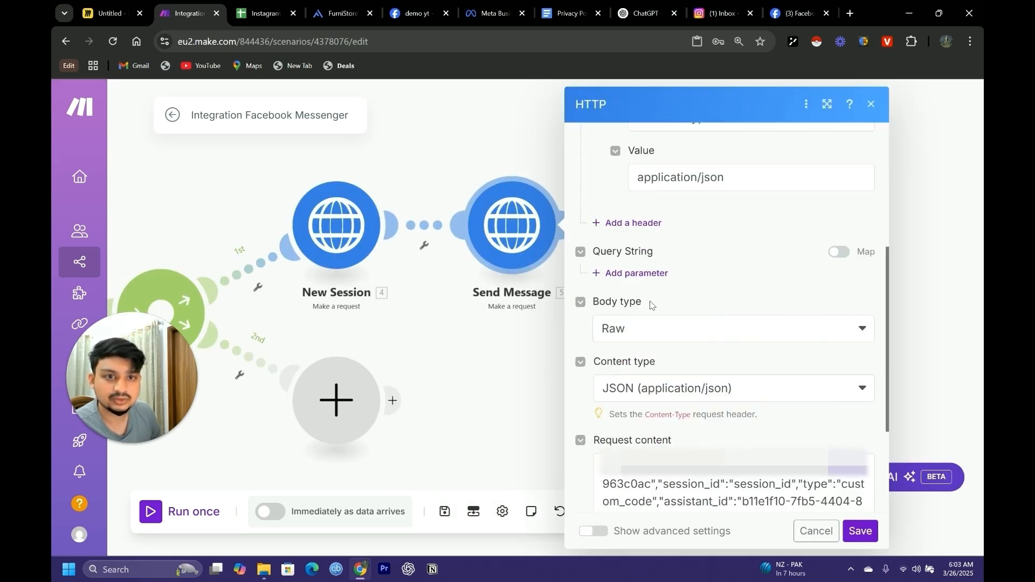
left_click(640, 274)
left_click(676, 316)
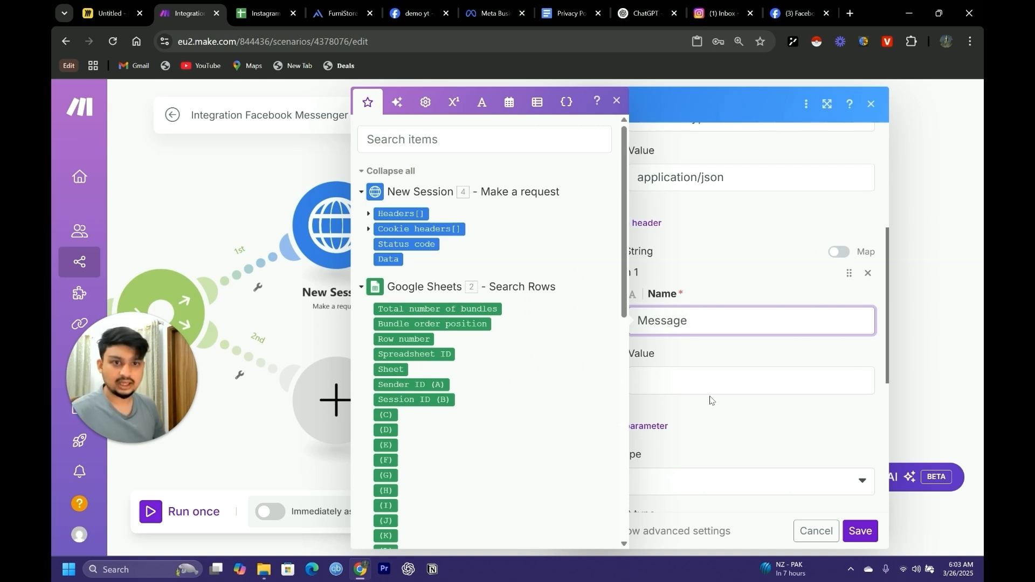
type("Message")
scroll(710, 400, "down", 1)
left_click(654, 319)
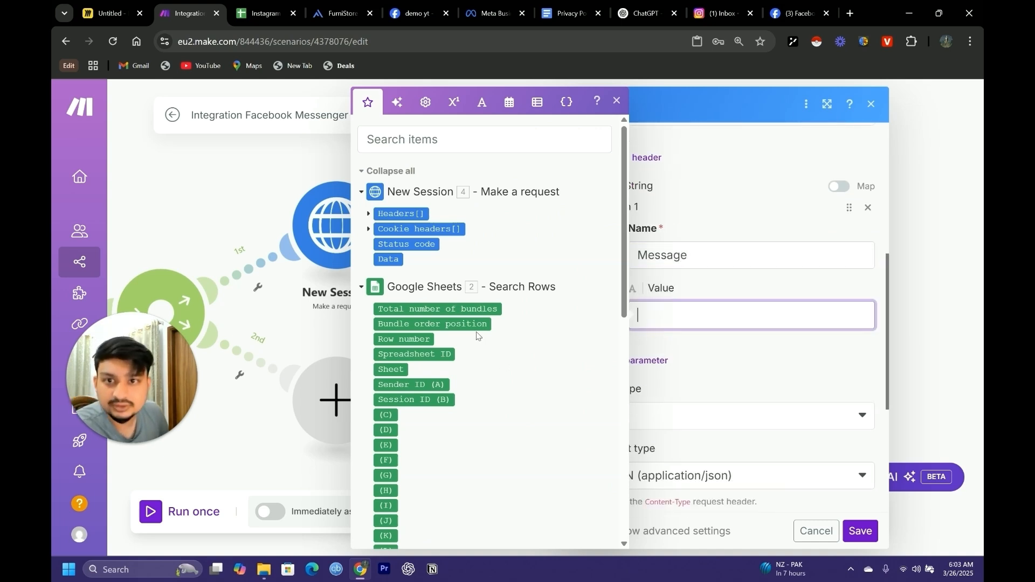
scroll(476, 336, "down", 8)
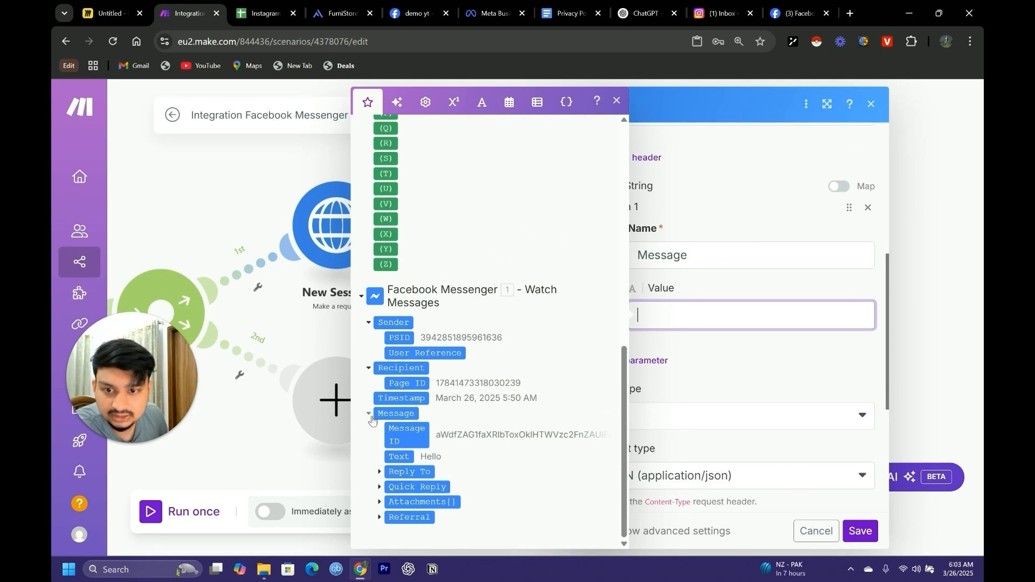
left_click_drag(395, 457, 685, 316)
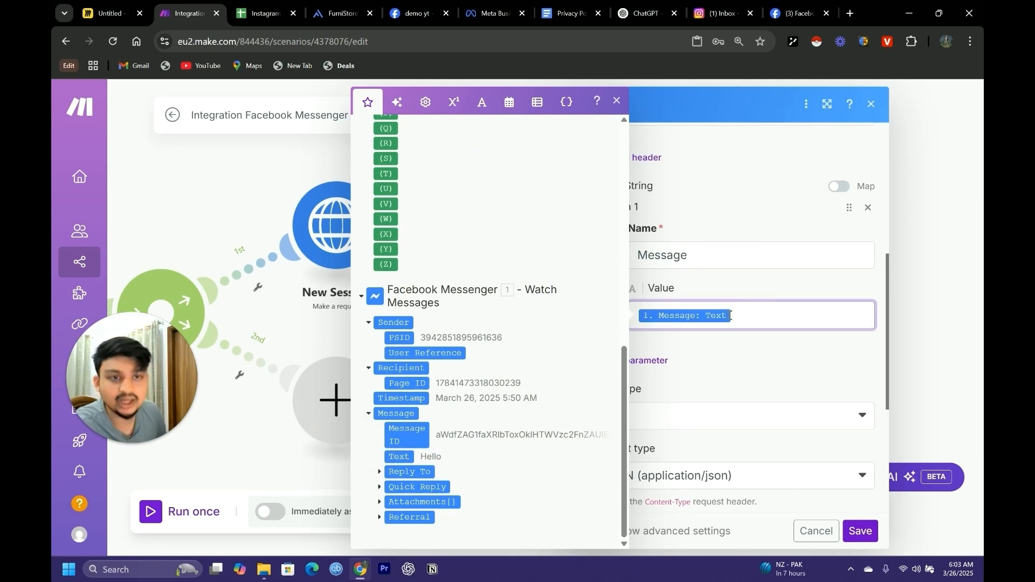
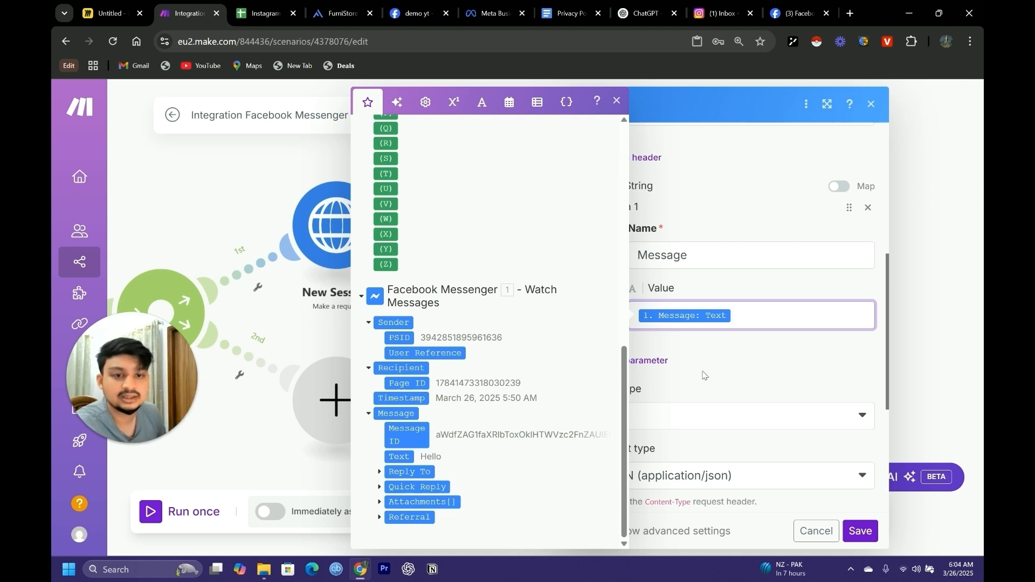
Check which New Session output fields can be mapped to the session_id placeholder in the Send Message request content
left_click(731, 368)
scroll(706, 367, "down", 4)
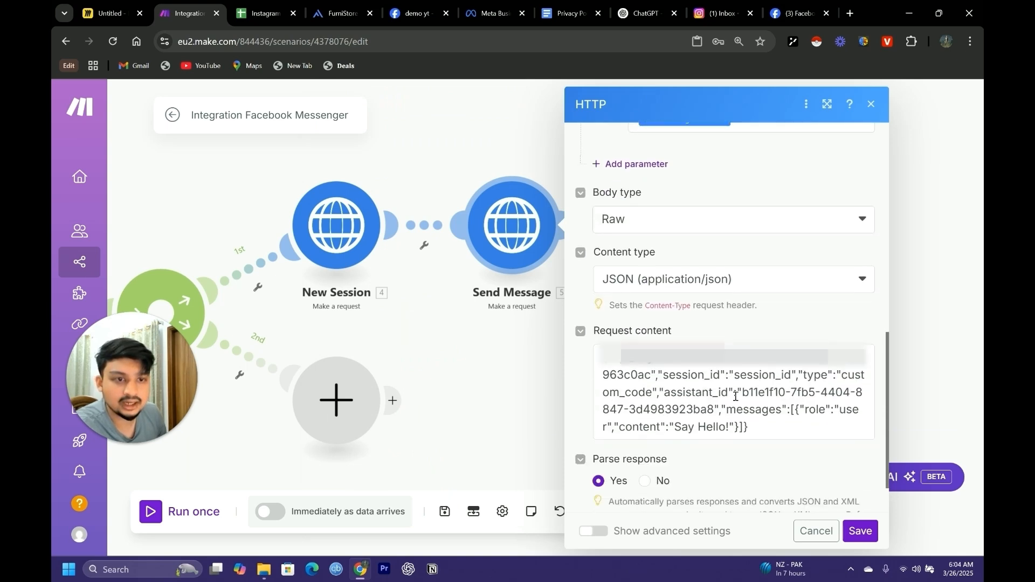
left_click_drag(737, 377, 793, 375)
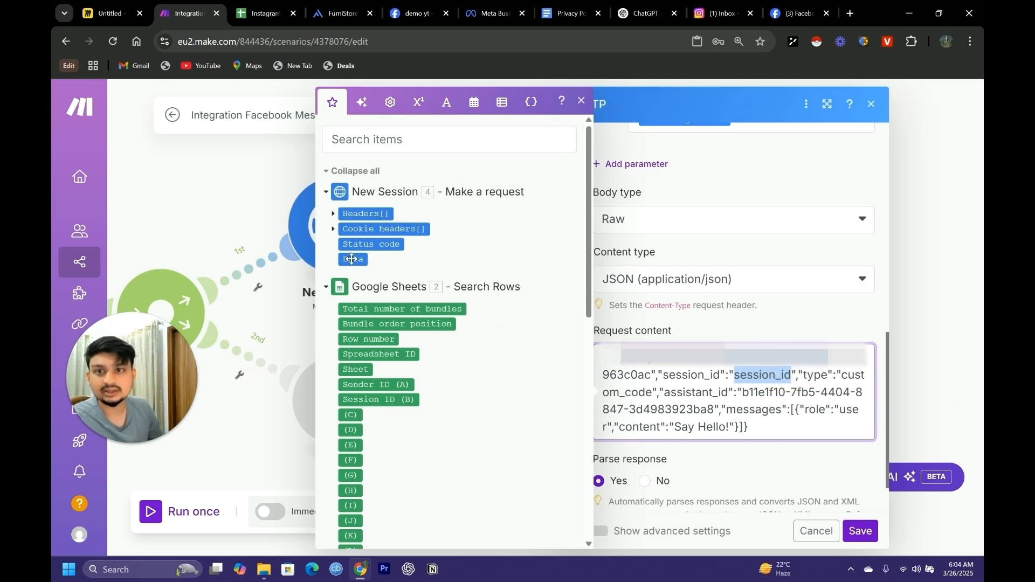
left_click(285, 173)
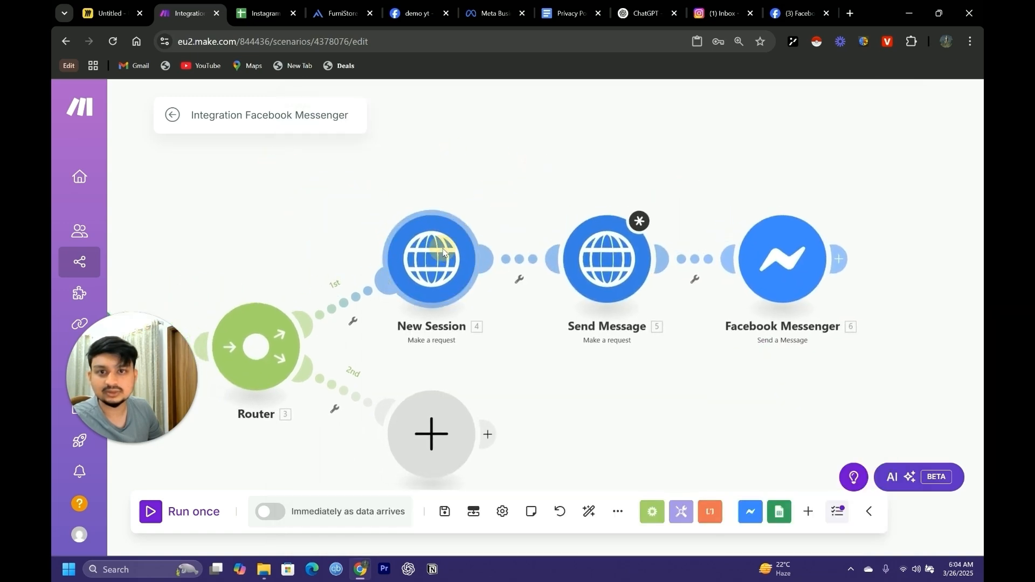
Run only the New Session module and inspect the session_id in its output Data
right_click(448, 253)
left_click(478, 286)
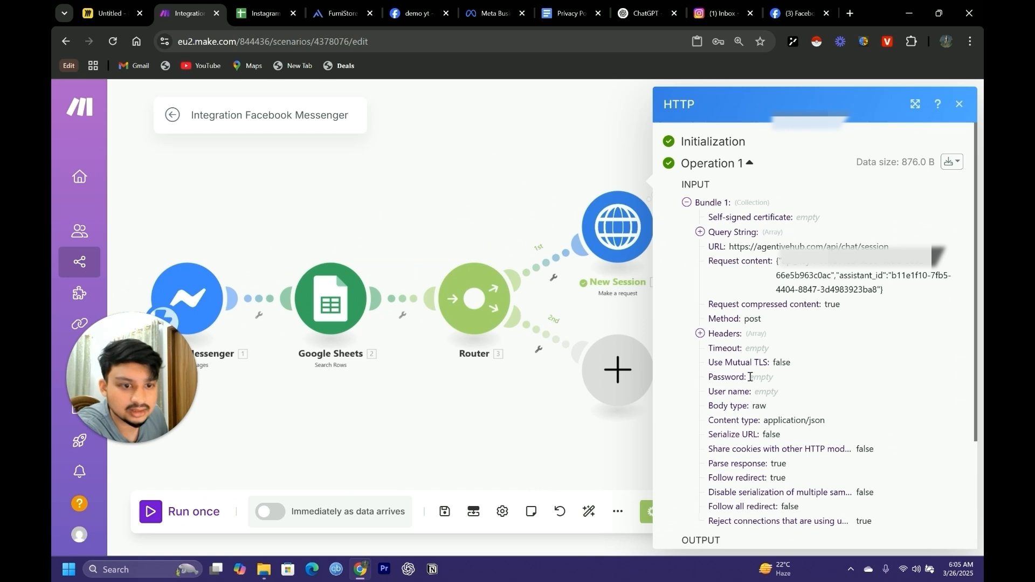
scroll(718, 340, "down", 3)
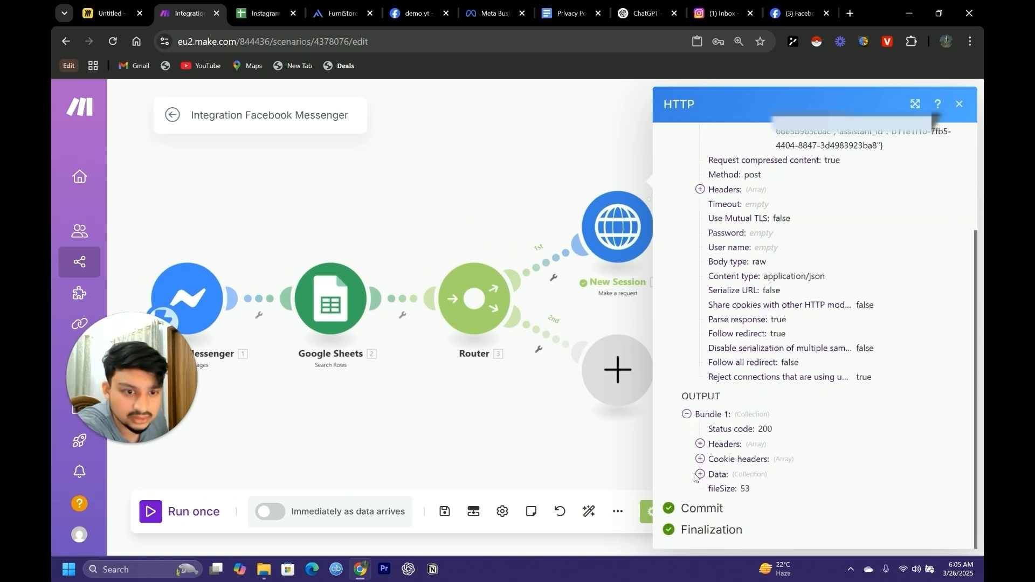
left_click(700, 474)
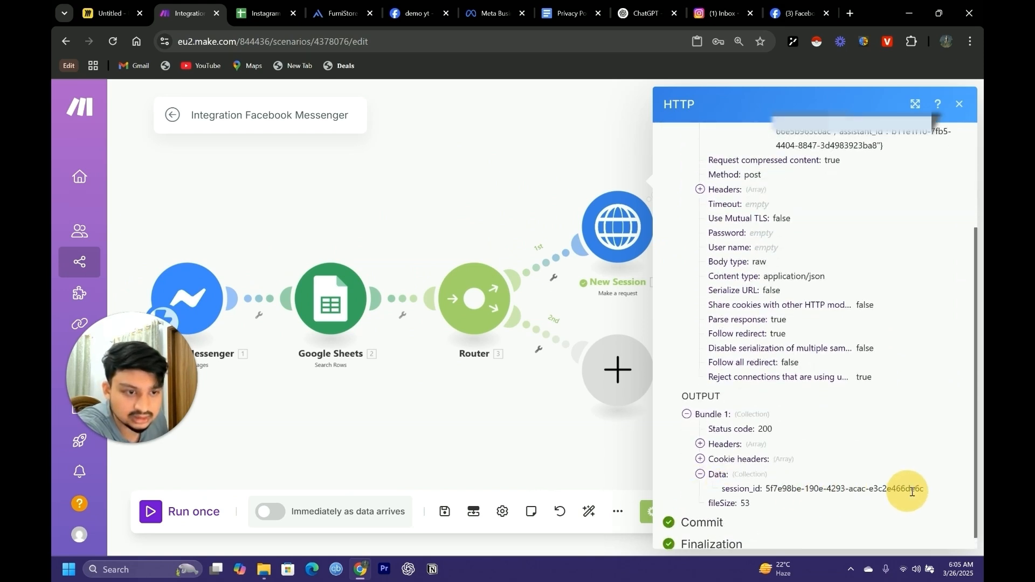
left_click_drag(922, 488, 766, 491)
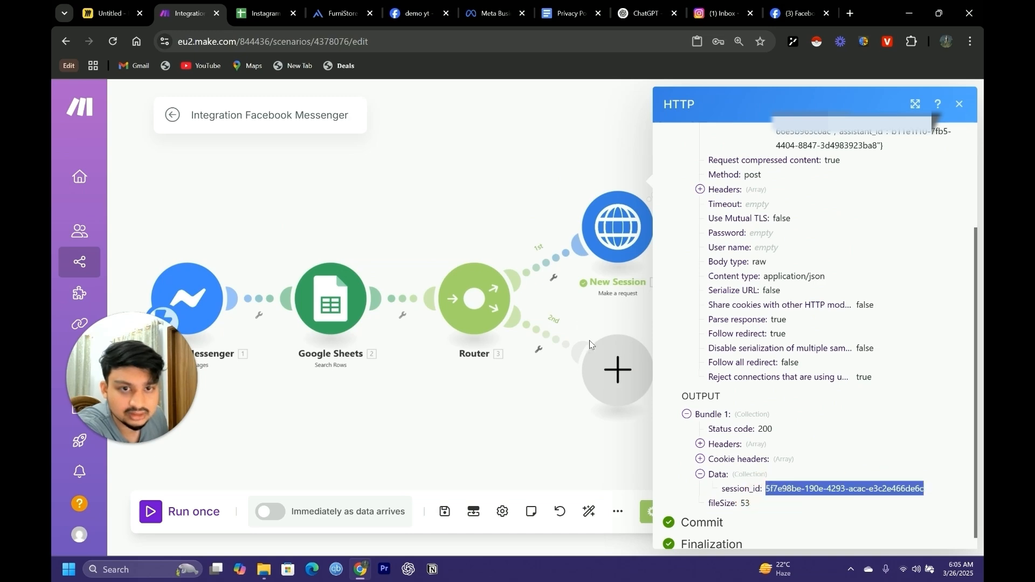
left_click(603, 318)
left_click(687, 288)
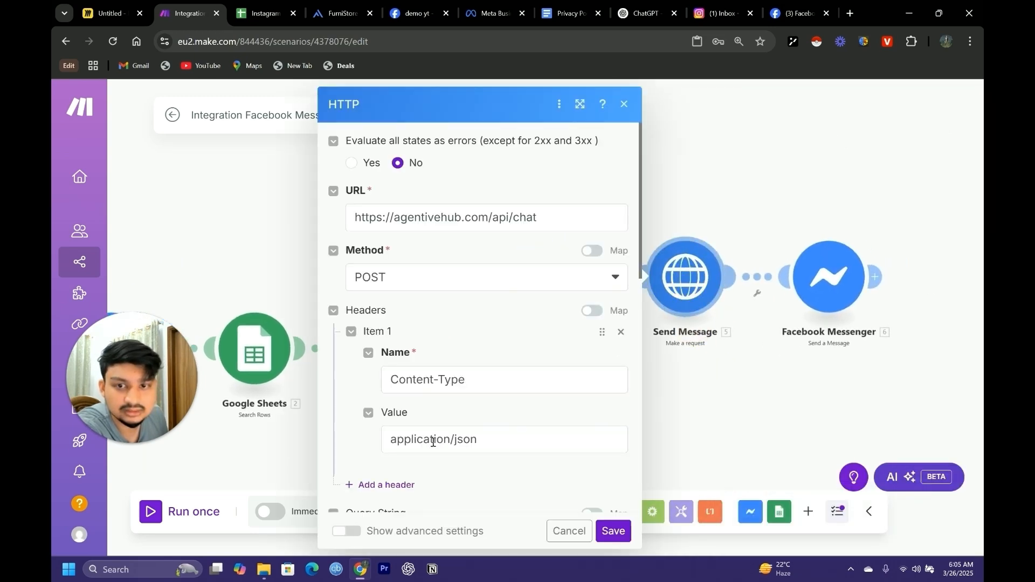
scroll(495, 407, "down", 6)
left_click_drag(544, 375, 488, 376)
key("BackSpace")
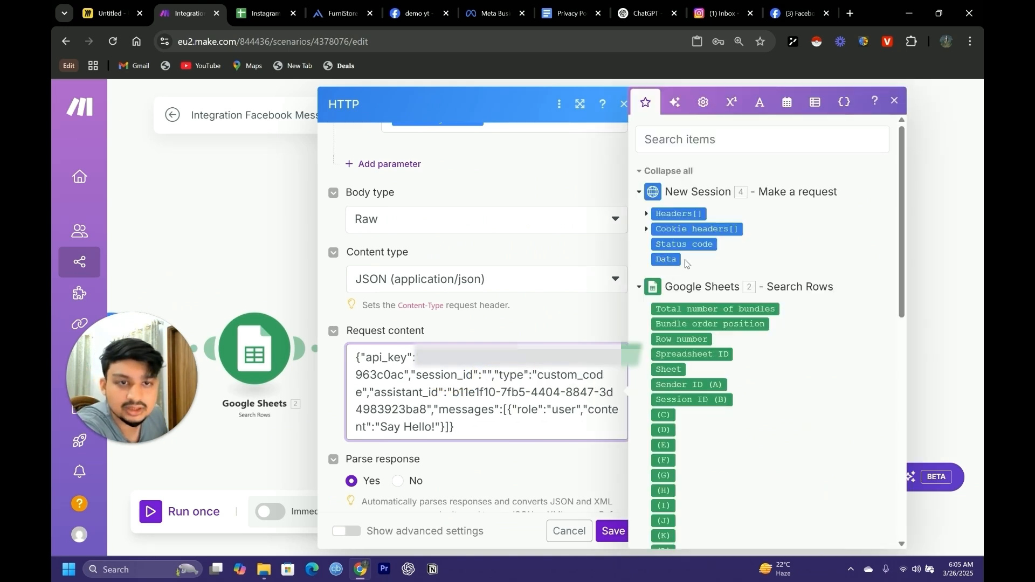
left_click(894, 101)
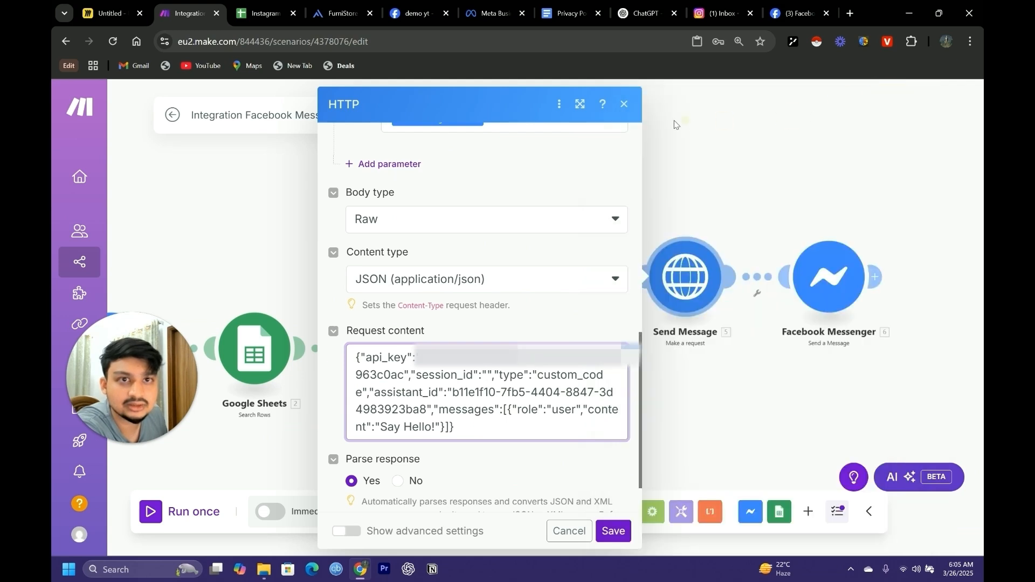
left_click(624, 105)
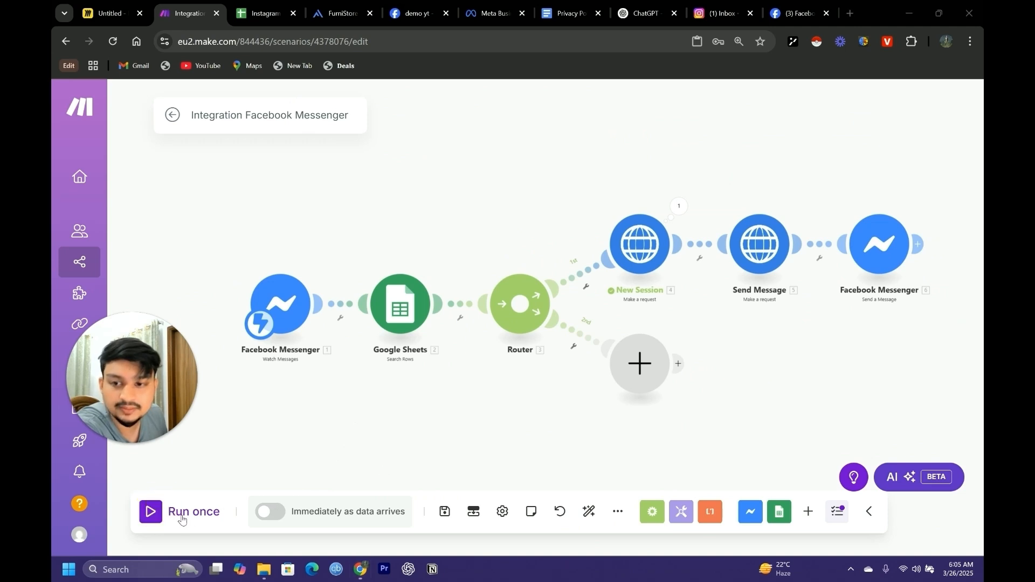
Run the scenario once with the existing webhook data and dismiss the resulting notification
left_click(182, 519)
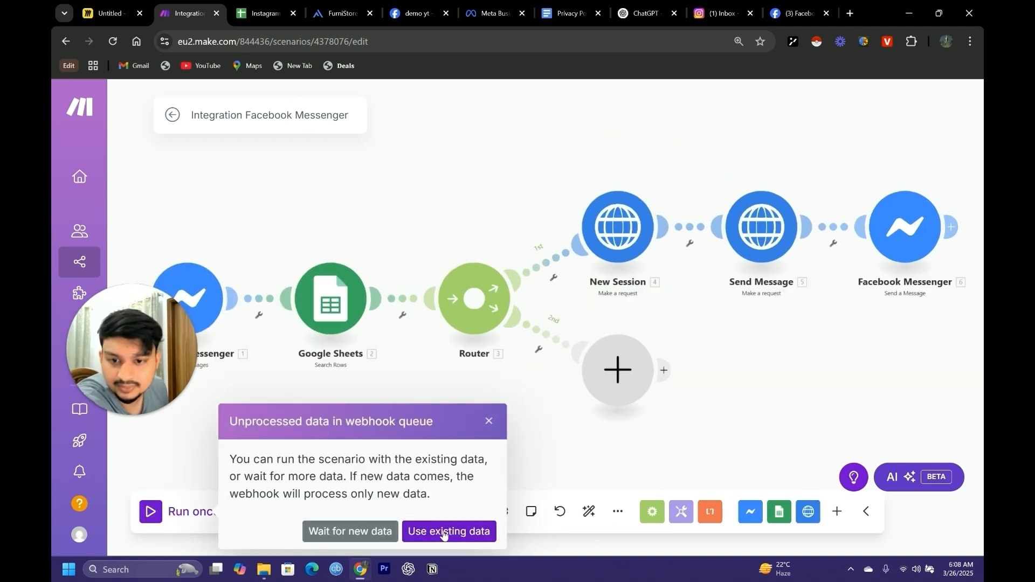
left_click(443, 533)
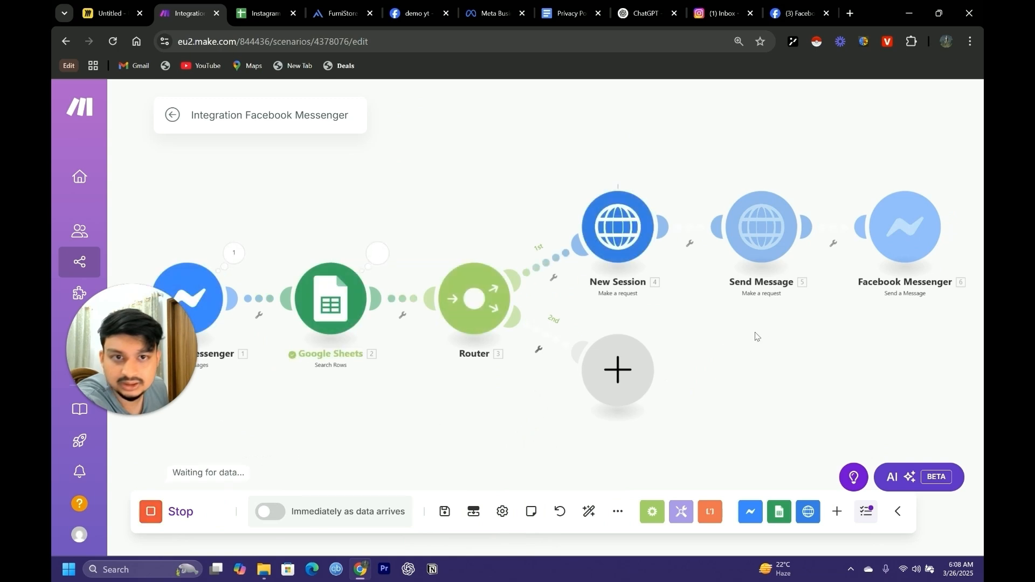
left_click_drag(793, 362, 663, 400)
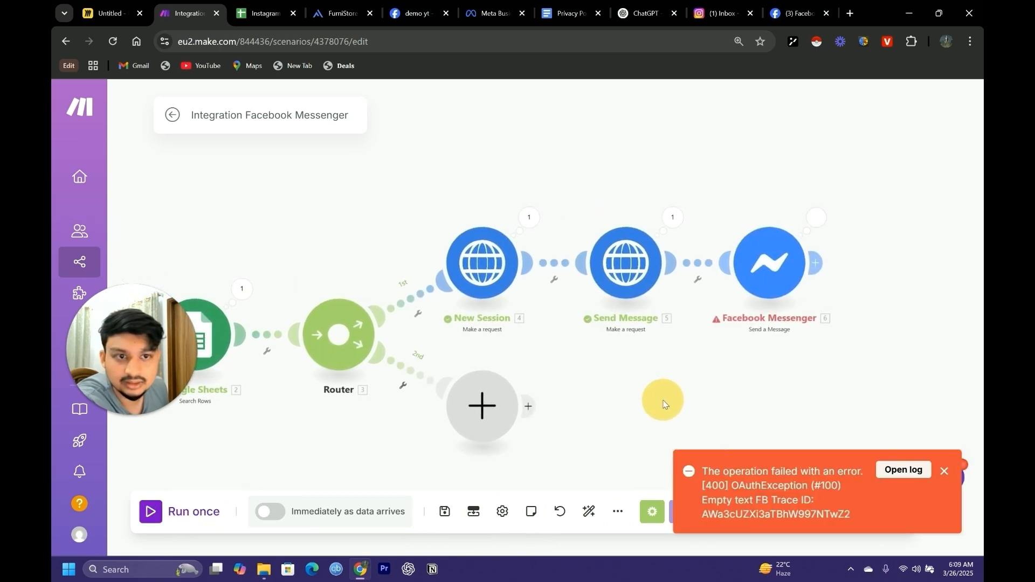
left_click(943, 470)
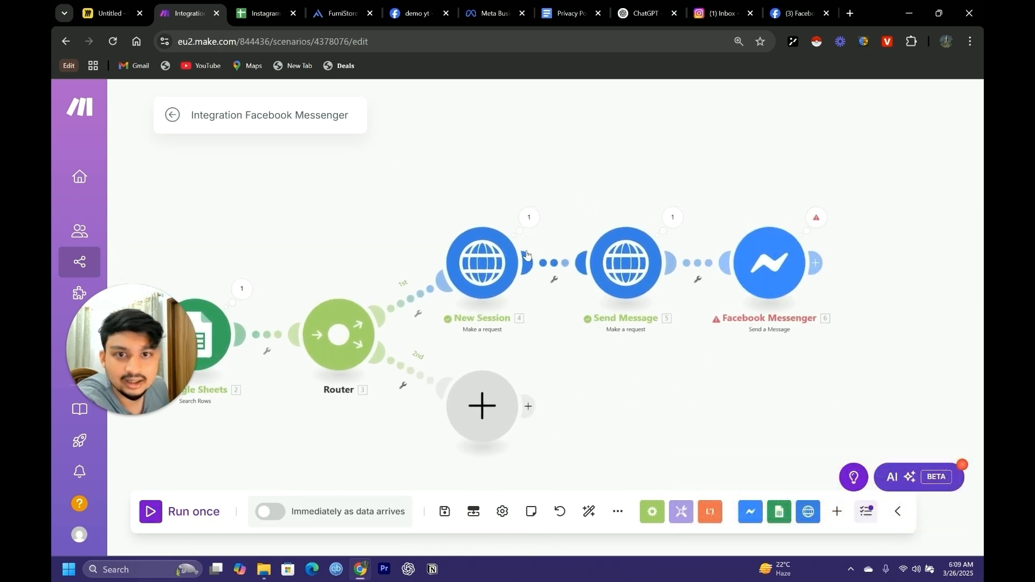
Replace the session_id placeholder in the Send Message request content with the New Session module's Data session_id
left_click(626, 262)
scroll(833, 354, "down", 6)
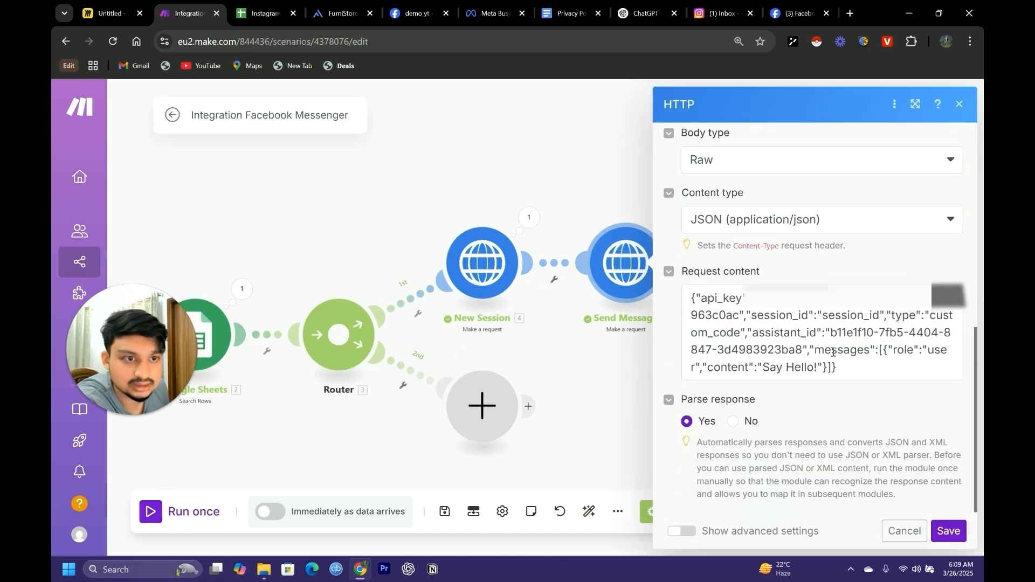
left_click_drag(879, 315, 827, 316)
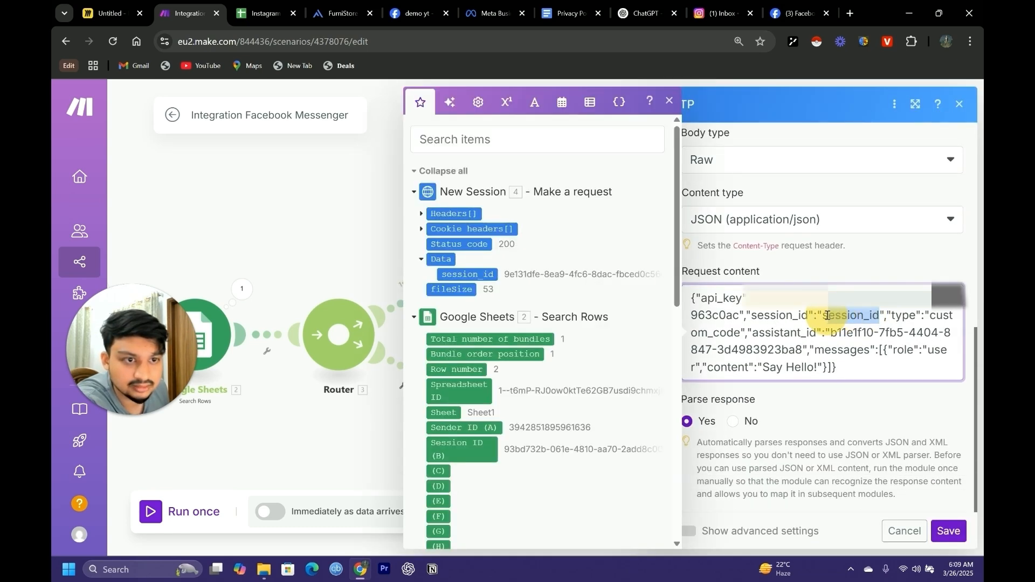
left_click(481, 280)
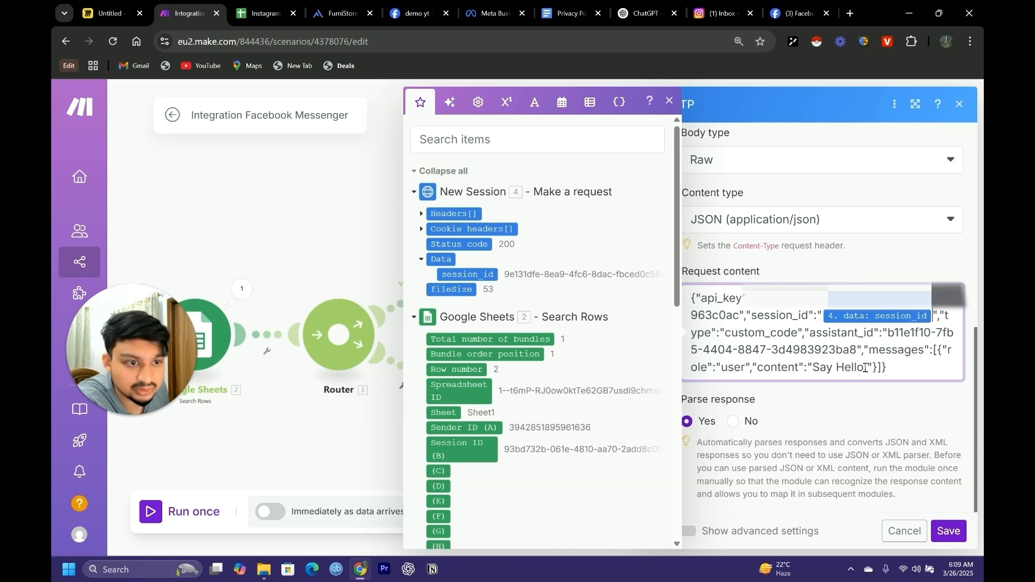
Replace the "Say Hello!" content in the Send Message request with the watched Messenger message's Text and save the module
left_click_drag(866, 367, 812, 369)
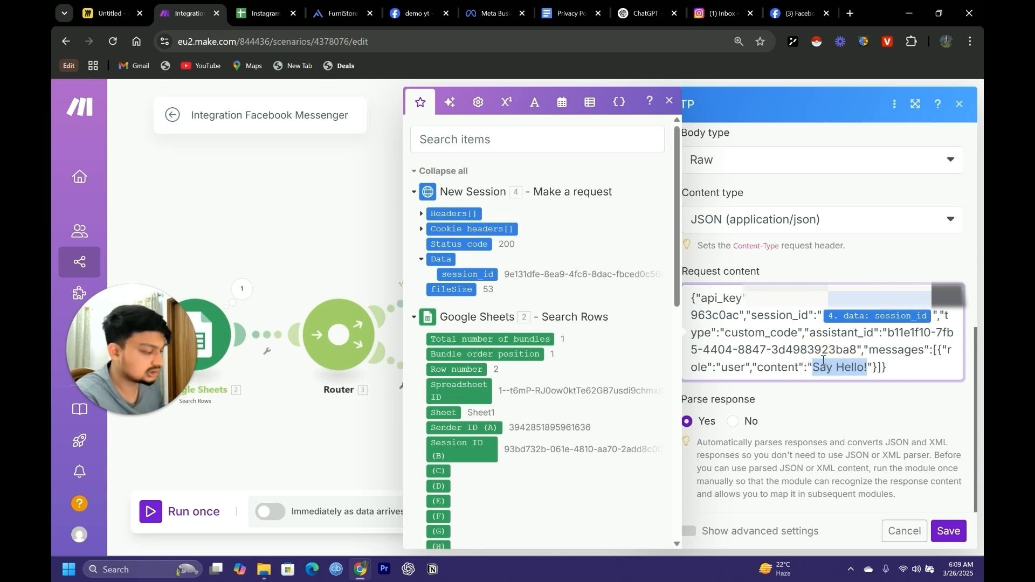
key("BackSpace")
scroll(537, 396, "down", 5)
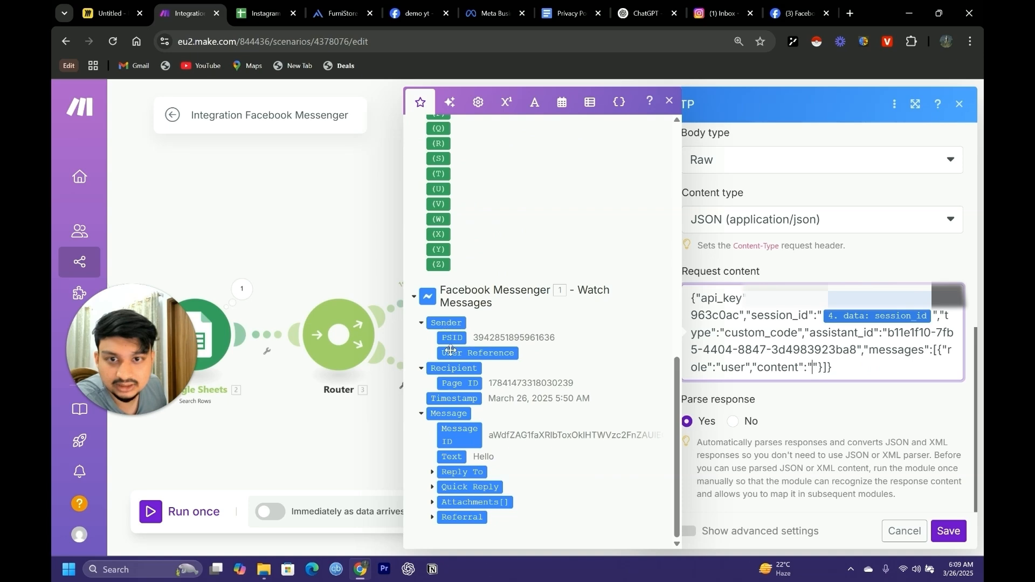
left_click(528, 461)
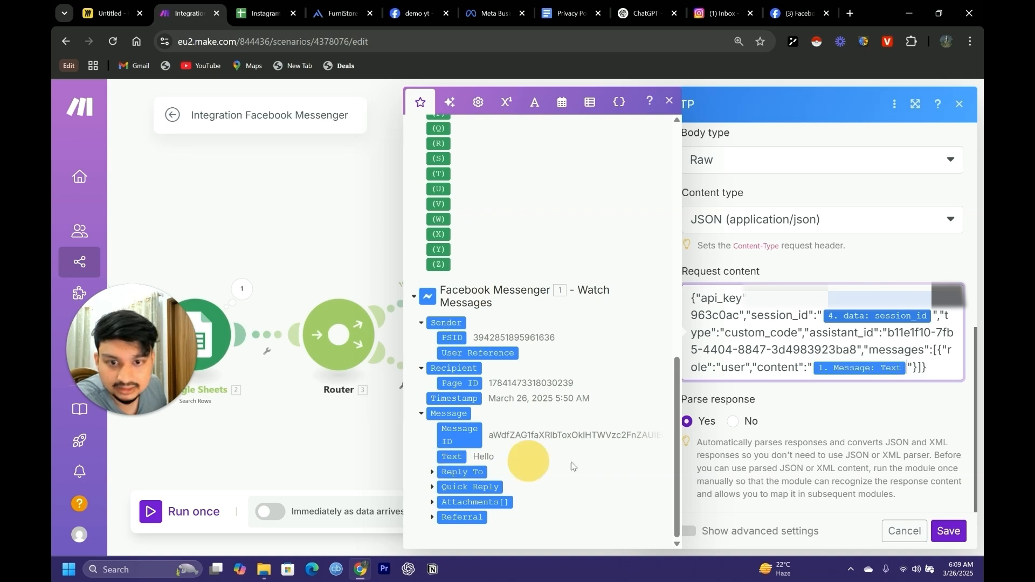
left_click(949, 529)
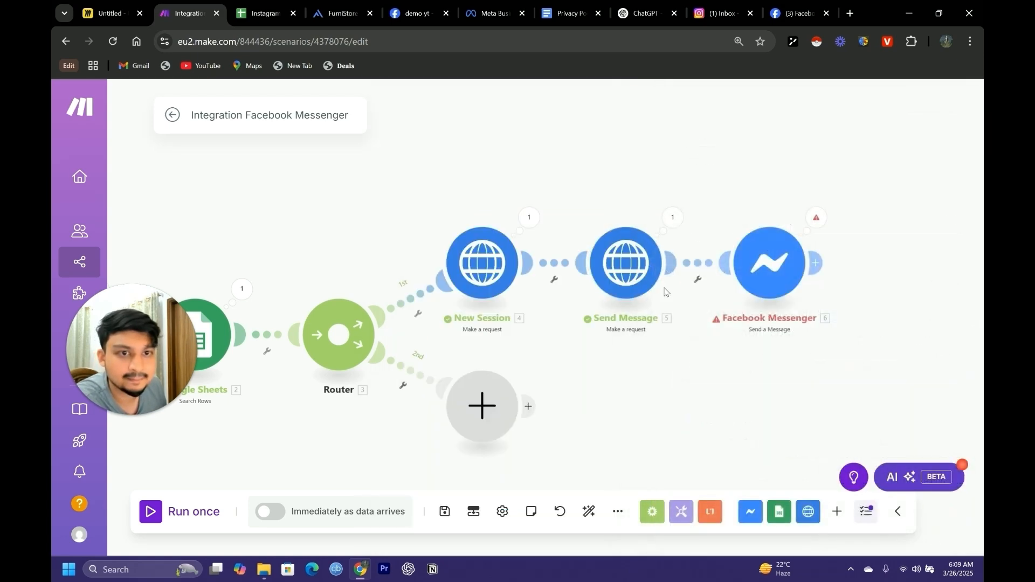
Re-add the Message query string parameter to the Send Message module, map its value to the watched message's Text, and save the module
left_click(626, 262)
scroll(844, 394, "down", 5)
scroll(844, 394, "up", 4)
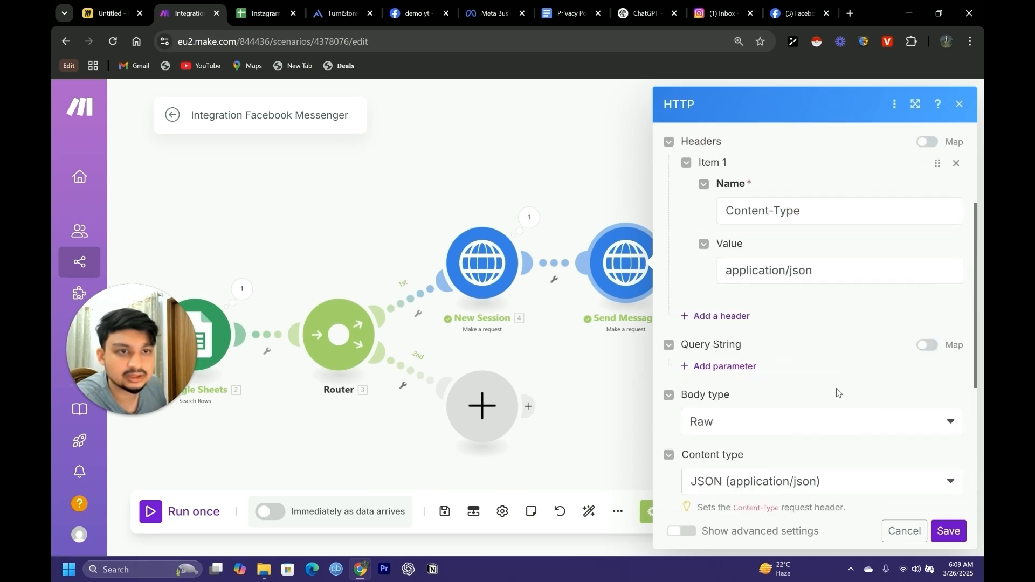
left_click(703, 367)
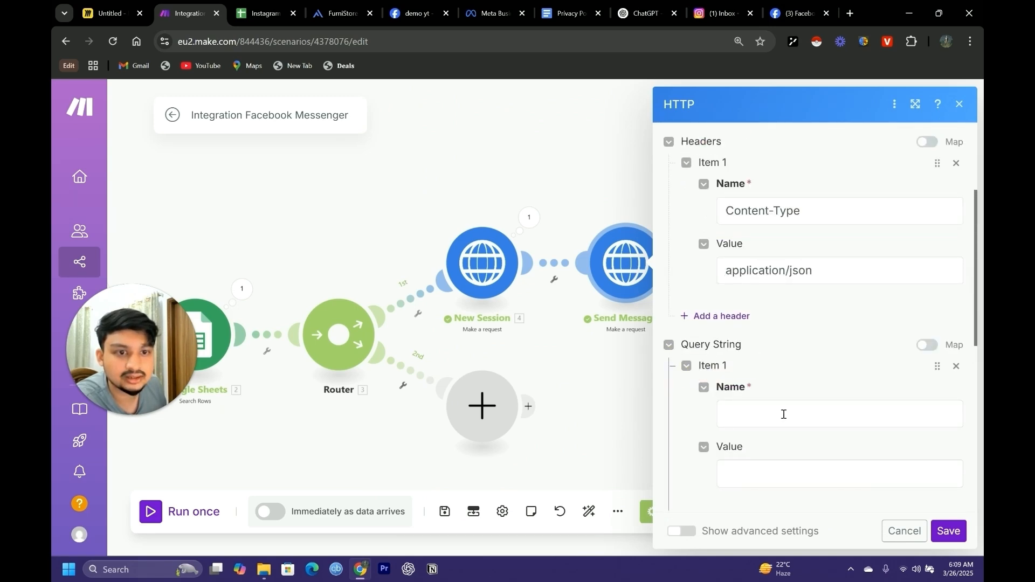
left_click(780, 412)
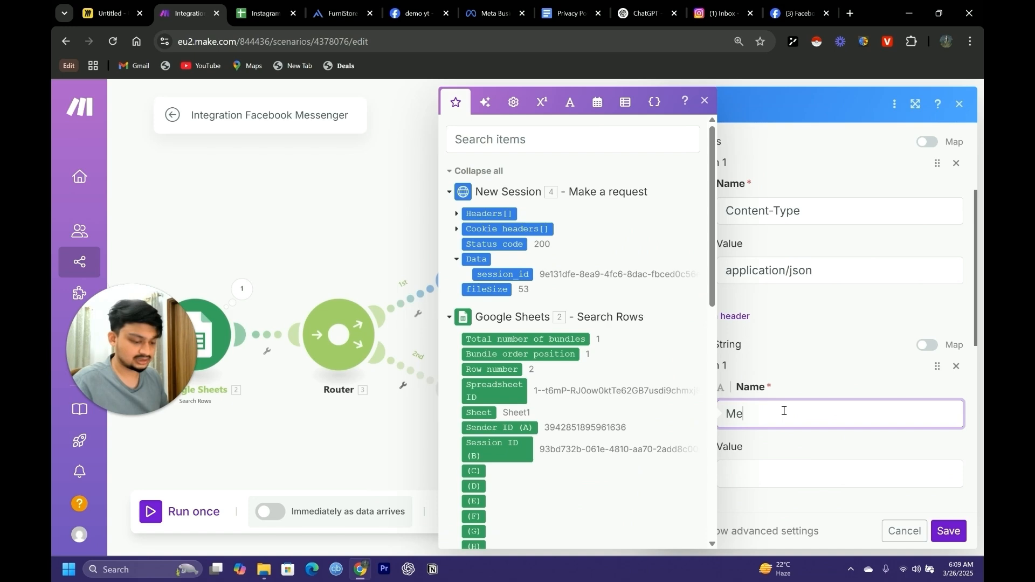
left_click(800, 474)
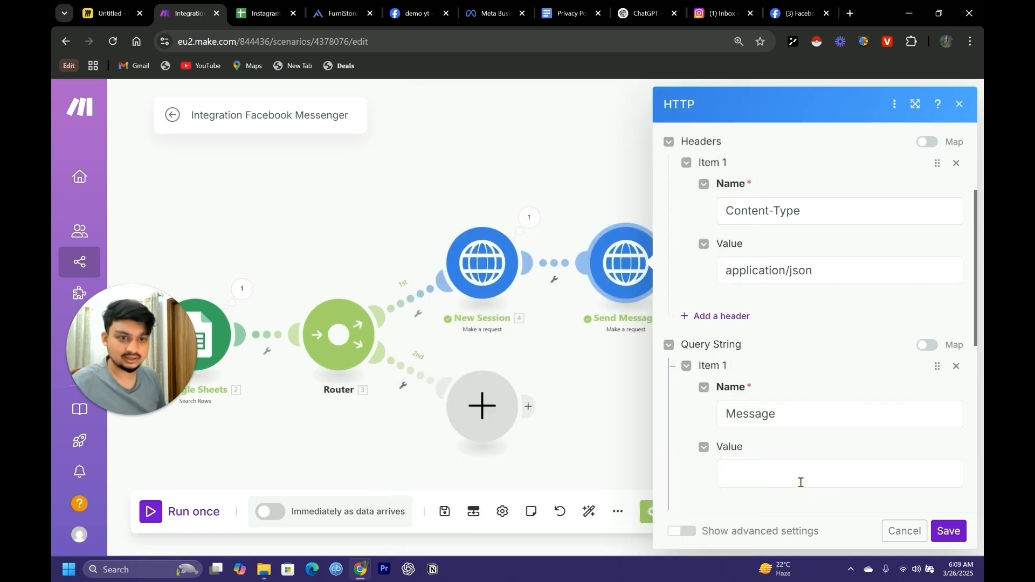
scroll(566, 453, "down", 10)
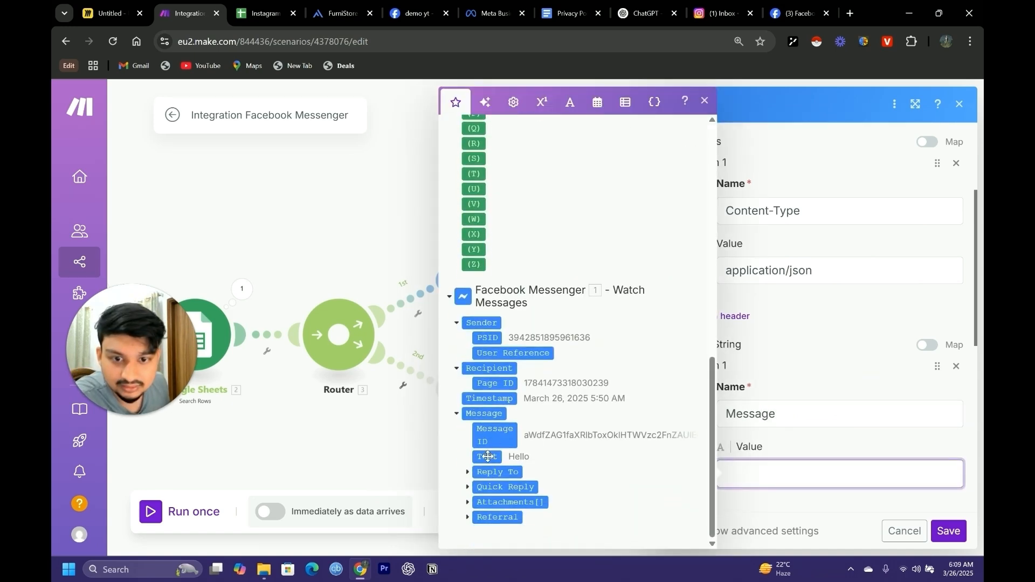
left_click(487, 457)
left_click(956, 534)
left_click(620, 265)
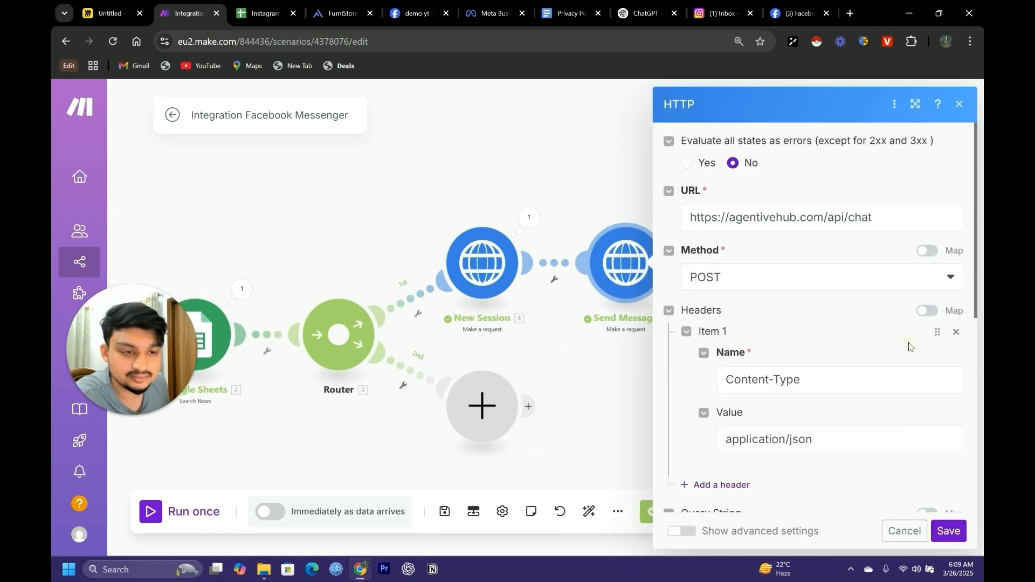
scroll(909, 346, "down", 10)
scroll(807, 291, "down", 3)
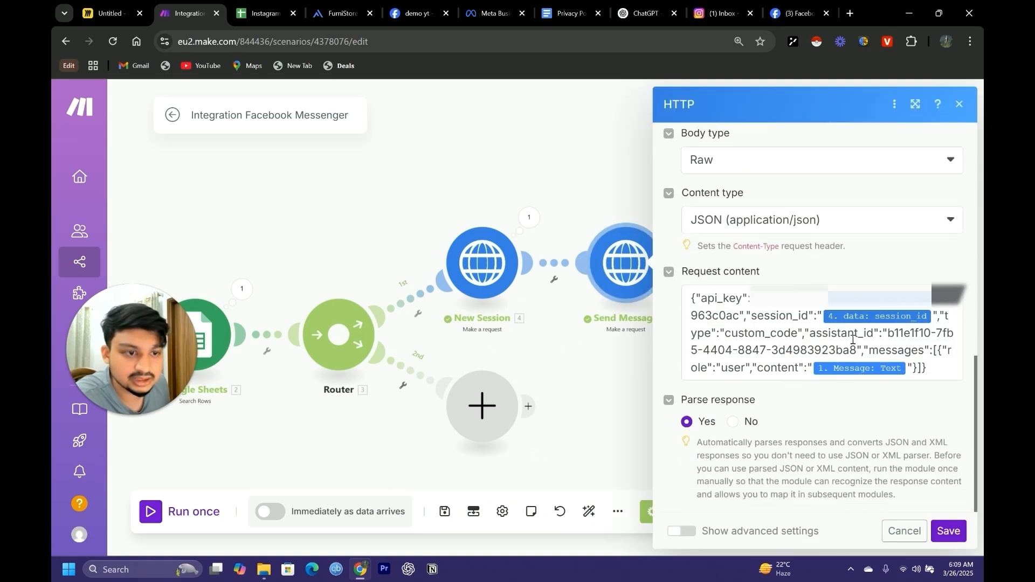
left_click(950, 533)
Map the Messenger reply's message text to the Send Message module's Data content and save the module
left_click(670, 283)
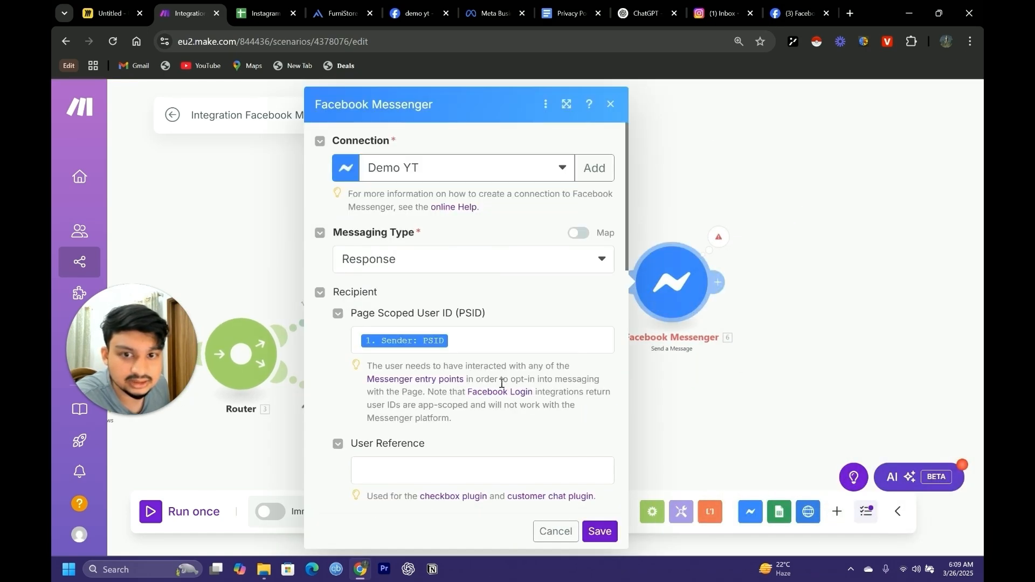
scroll(437, 404, "down", 6)
scroll(431, 388, "up", 2)
left_click(412, 360)
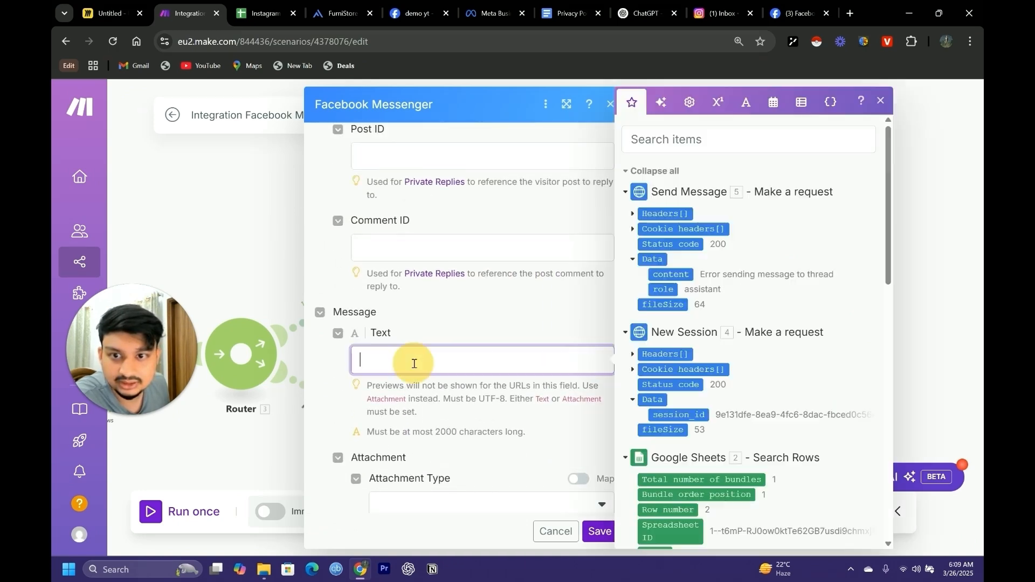
scroll(725, 345, "down", 4)
scroll(733, 407, "up", 4)
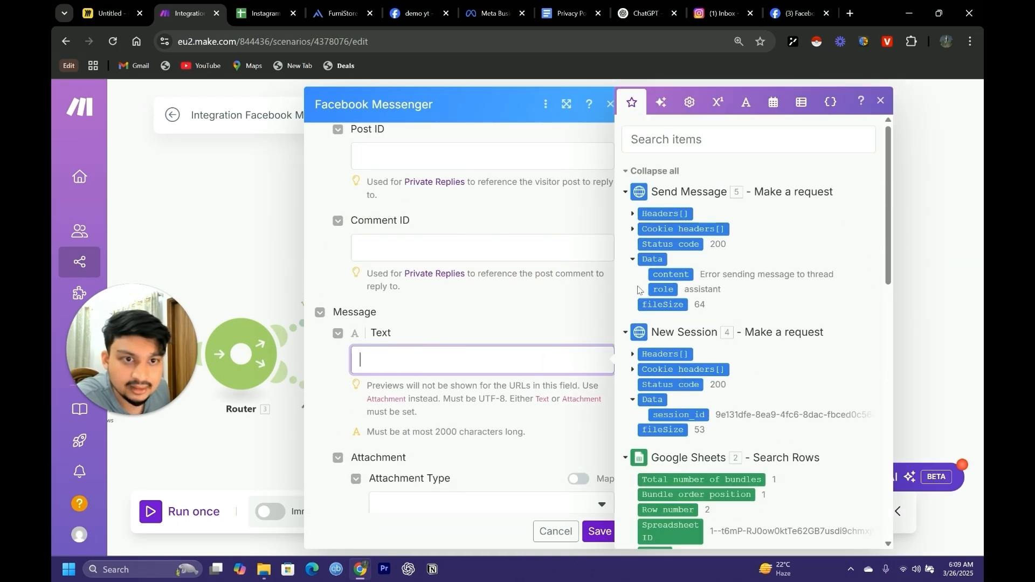
left_click(671, 273)
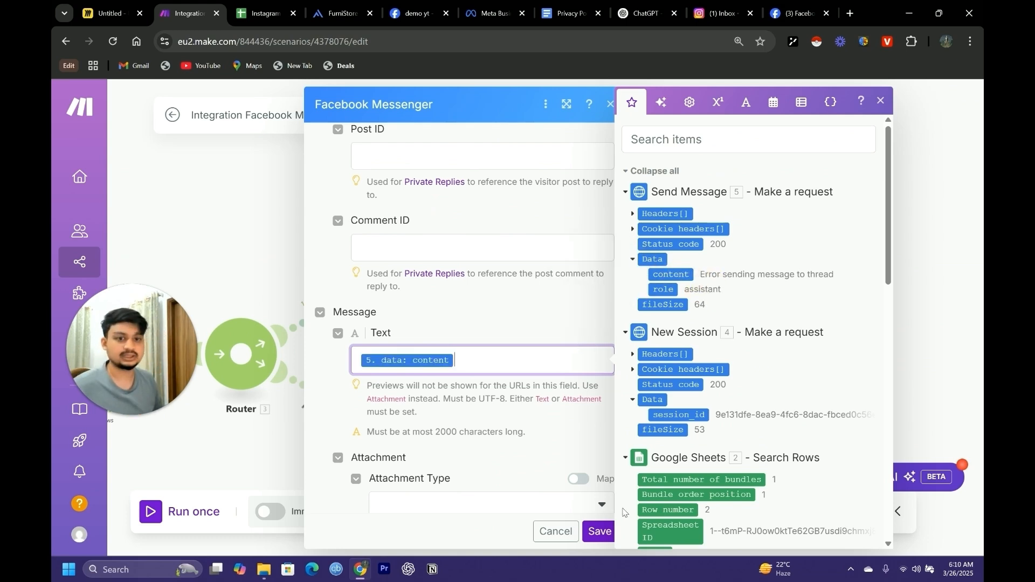
left_click(599, 531)
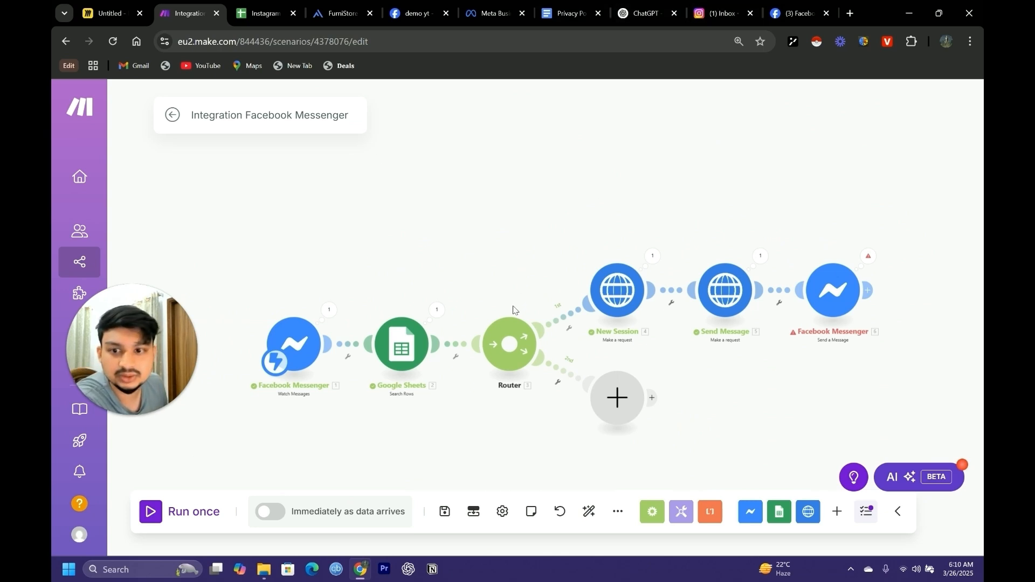
Run the Integration Facebook Messenger scenario once so that it listens for an incoming message
left_click(162, 512)
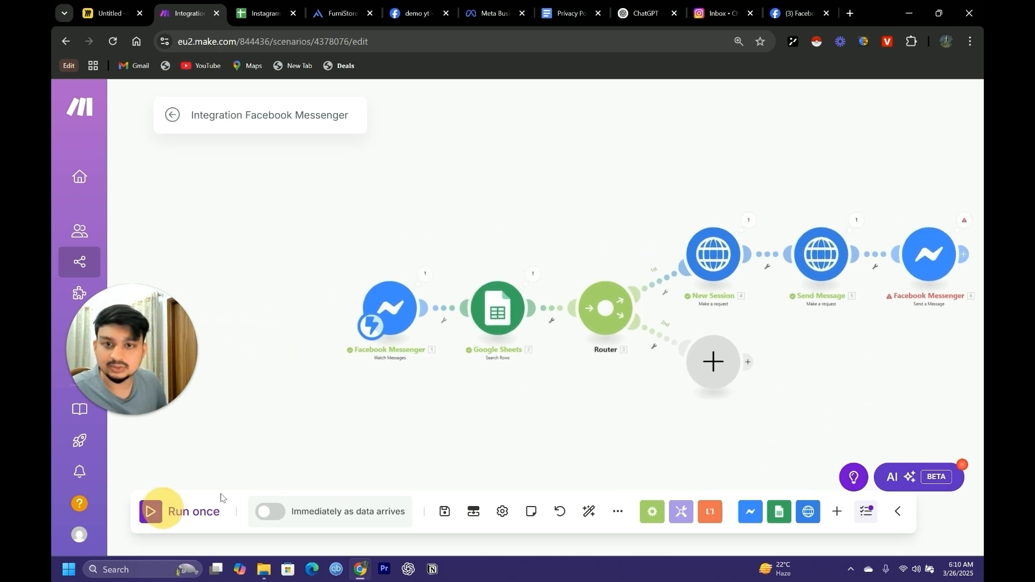
left_click_drag(428, 419, 371, 515)
left_click(369, 529)
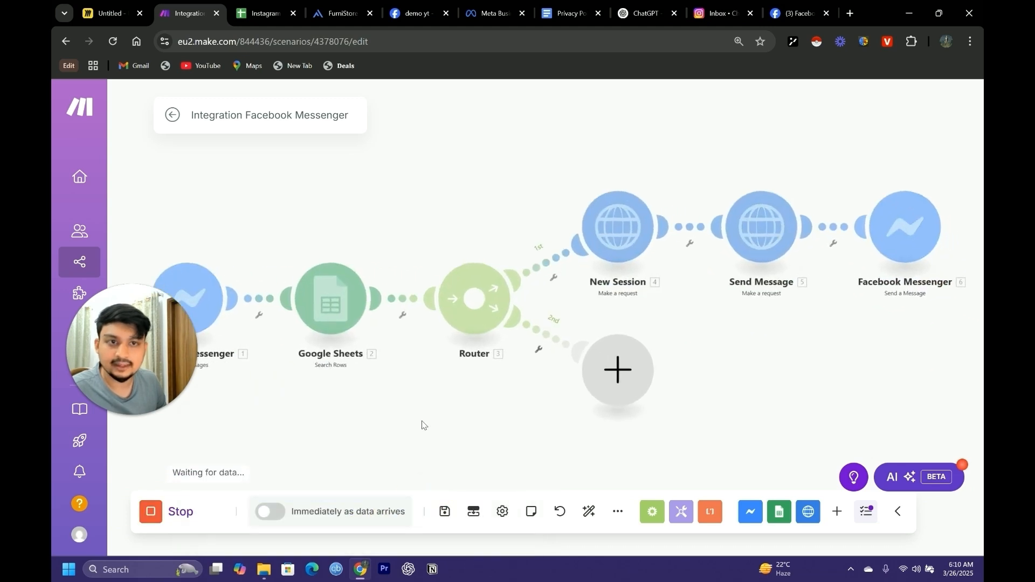
left_click_drag(481, 406, 479, 396)
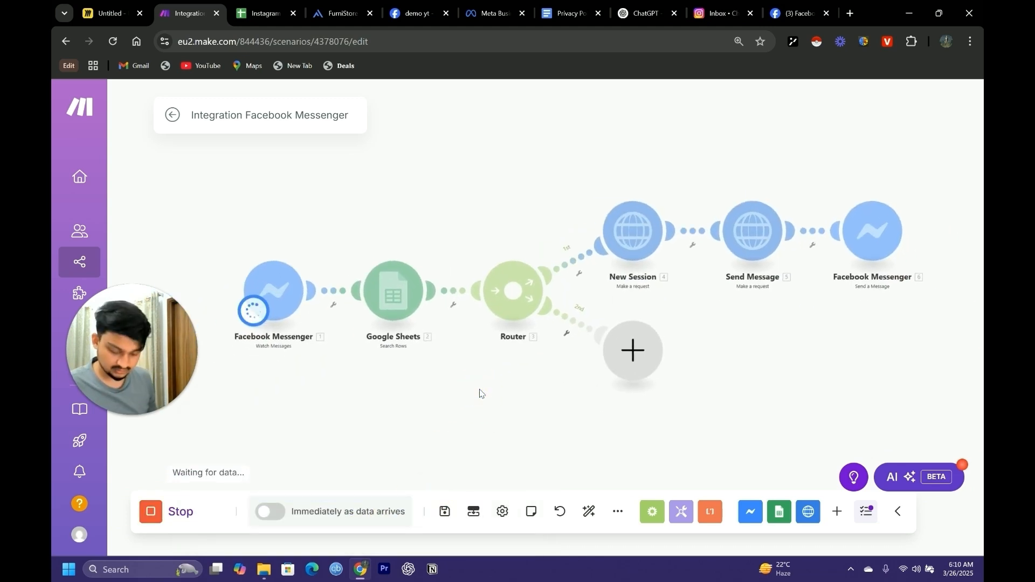
Open the sender's conversation in the Instagram inbox and check the chatbot's reply alongside the scenario run in Make
left_click(720, 13)
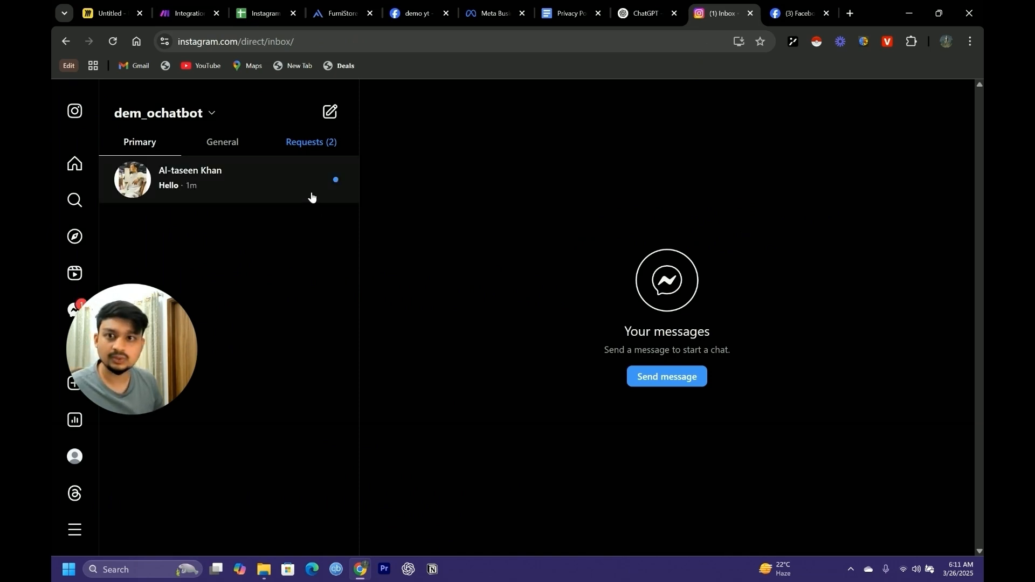
left_click(258, 195)
key("ctrl+2")
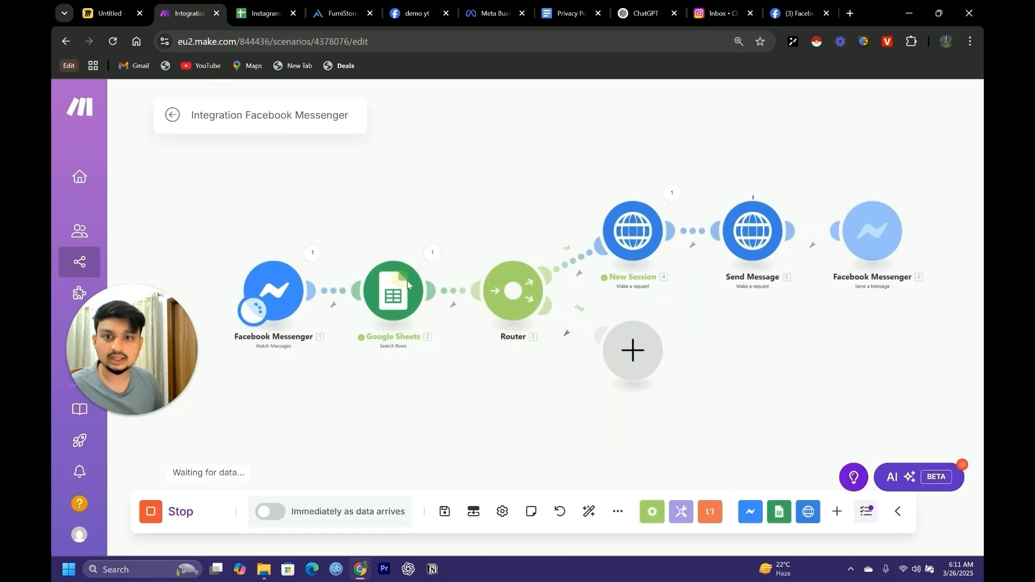
left_click_drag(828, 341, 720, 353)
scroll(690, 372, "up", 2)
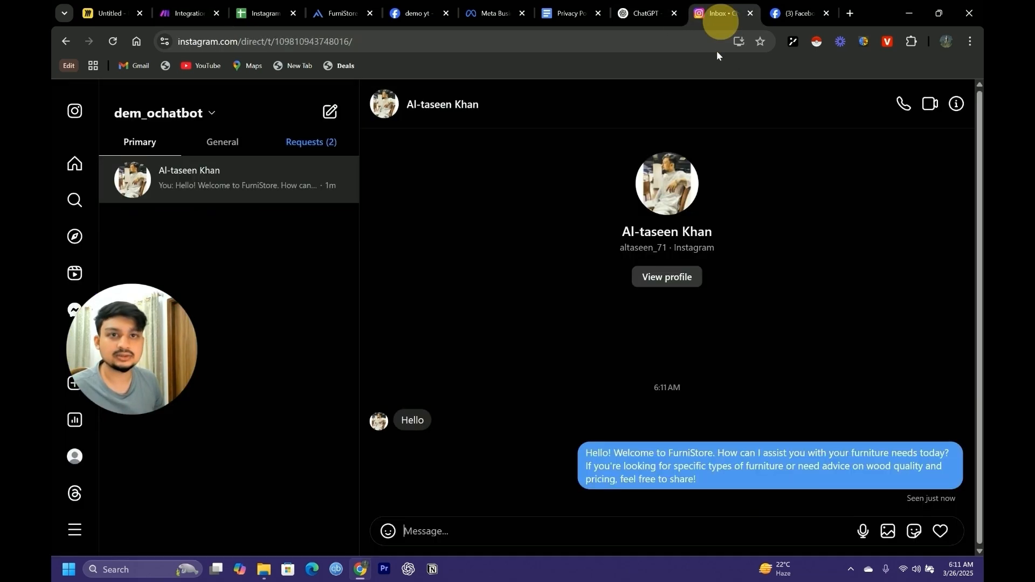
left_click(719, 13)
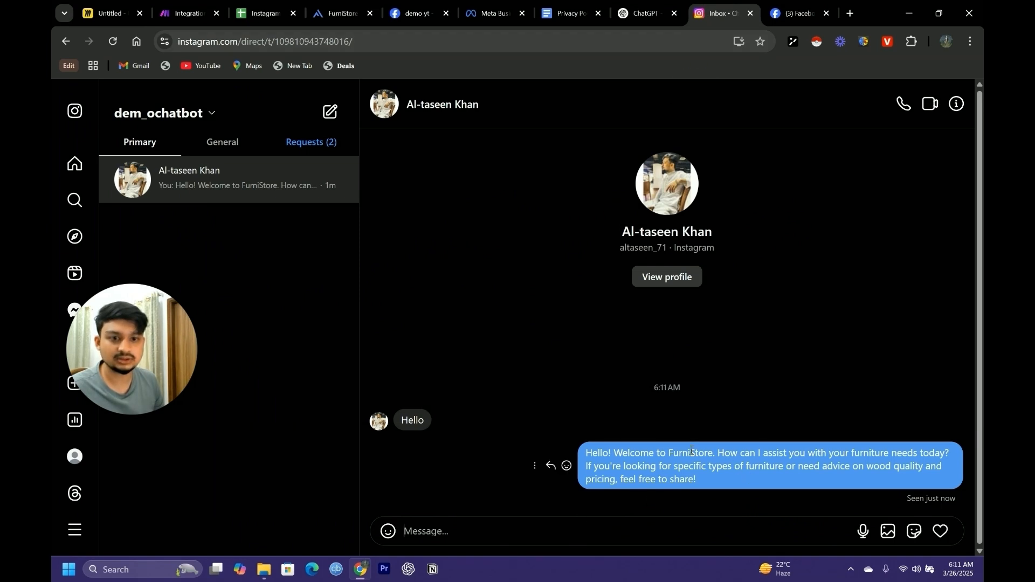
left_click(193, 15)
Add a Google Sheets "Add a Row" module after the Facebook Messenger Send a Message module
scroll(680, 473, "down", 2)
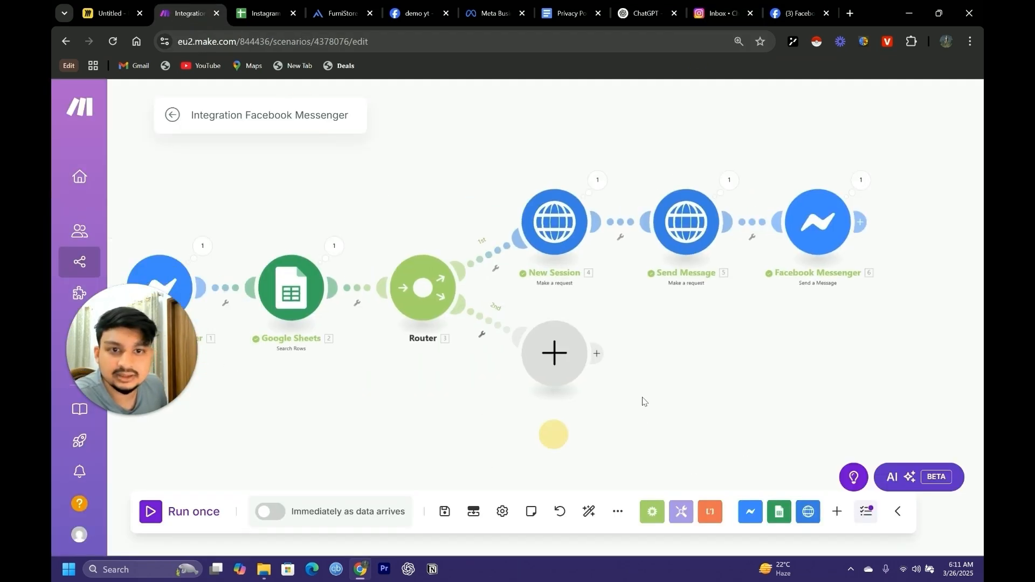
mouse_move(555, 432)
left_mouse_down()
mouse_move(612, 377)
mouse_move(575, 397)
mouse_move(678, 393)
mouse_move(527, 411)
mouse_move(384, 479)
left_mouse_up()
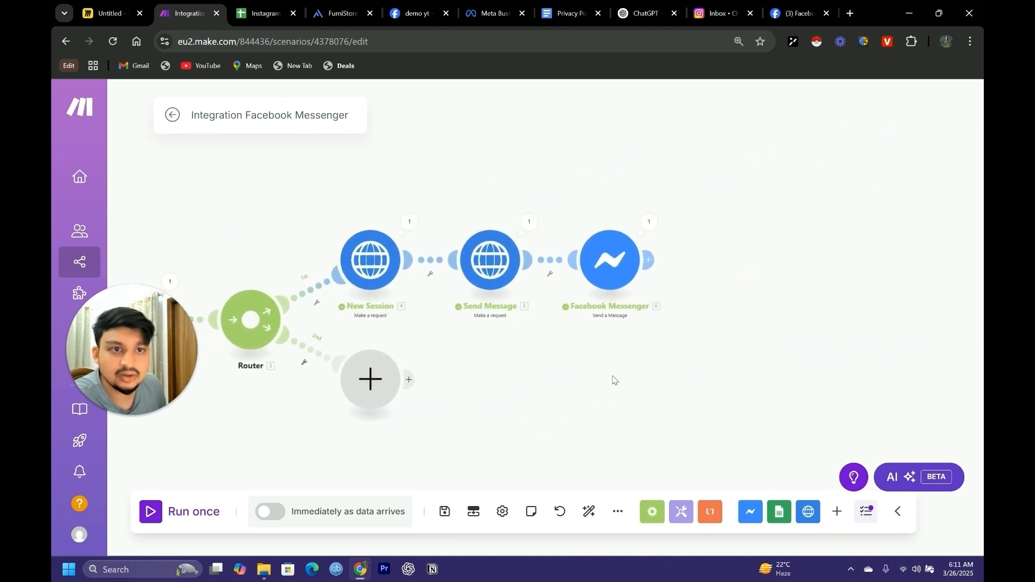
left_click(648, 260)
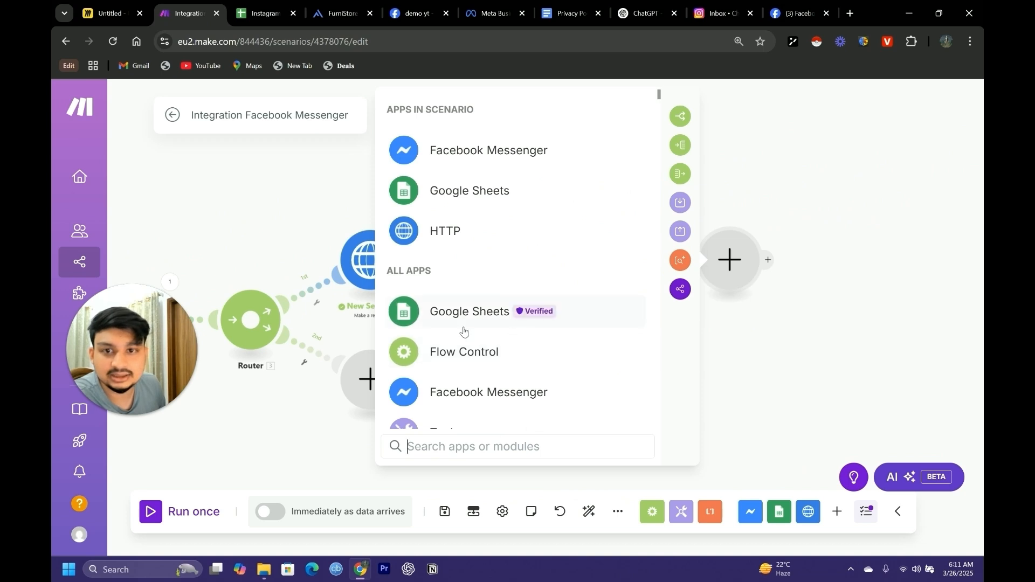
left_click(457, 323)
scroll(480, 307, "down", 4)
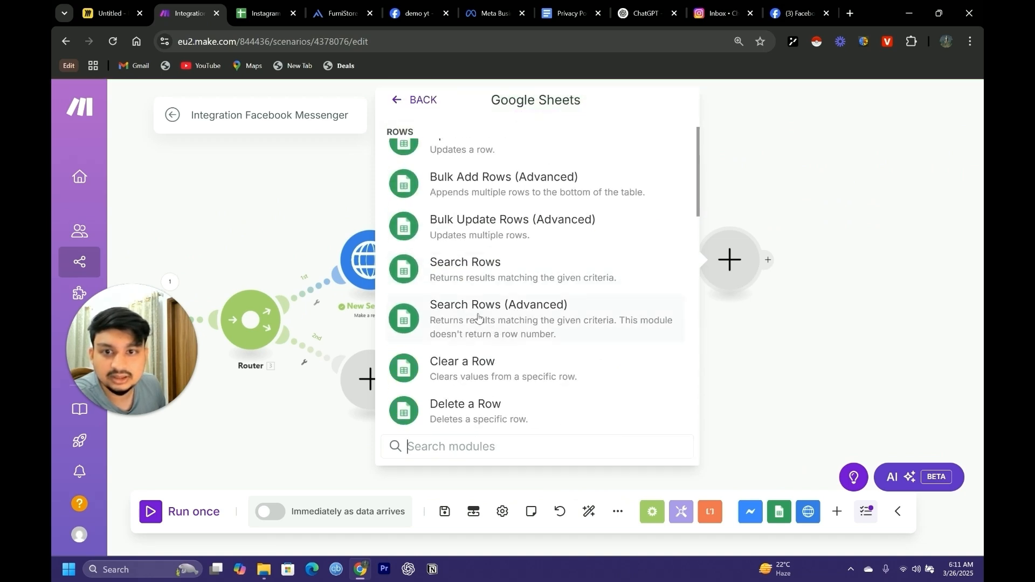
scroll(474, 345, "down", 10)
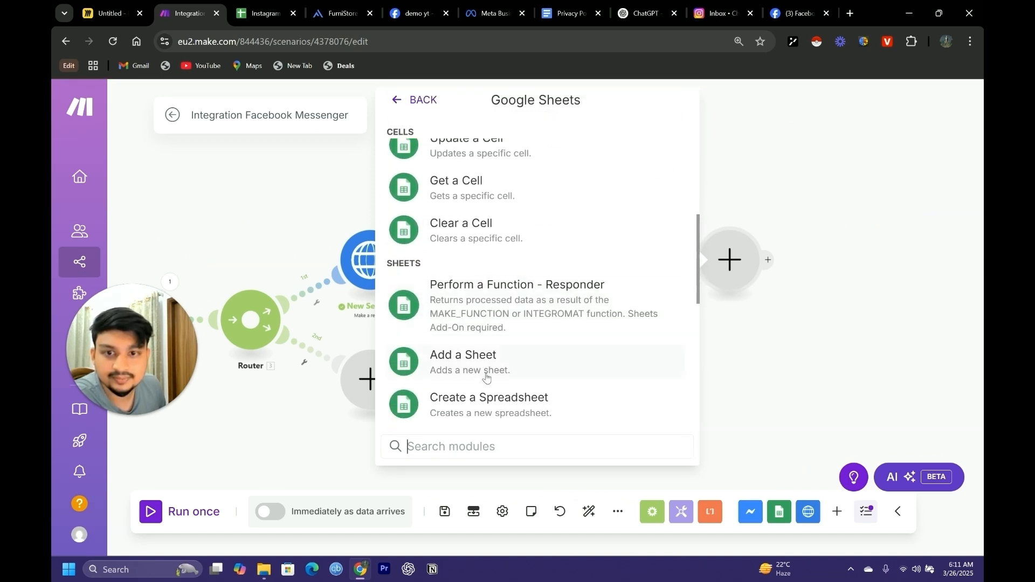
scroll(492, 337, "down", 5)
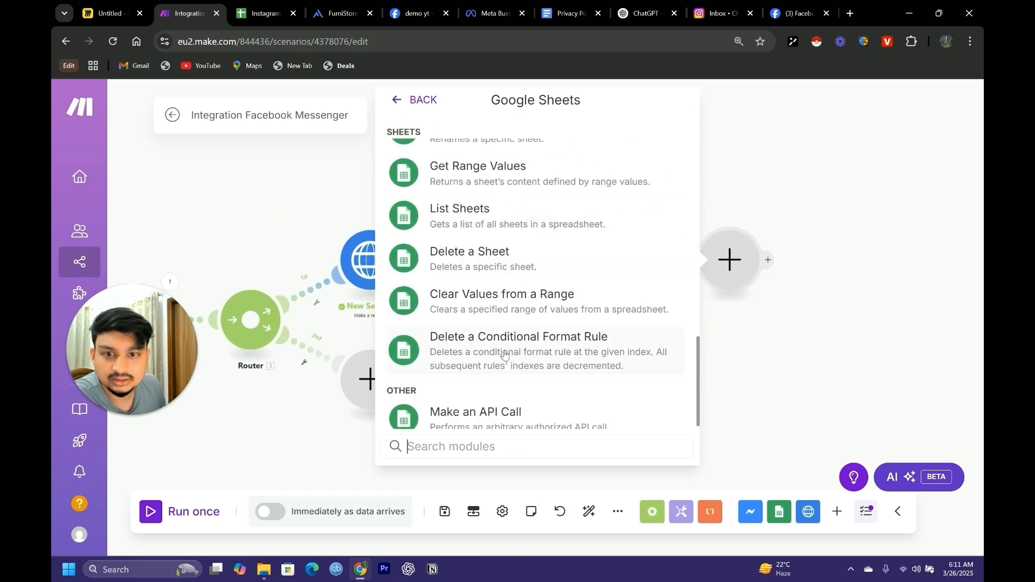
scroll(496, 334, "up", 15)
scroll(494, 311, "up", 2)
left_click(469, 236)
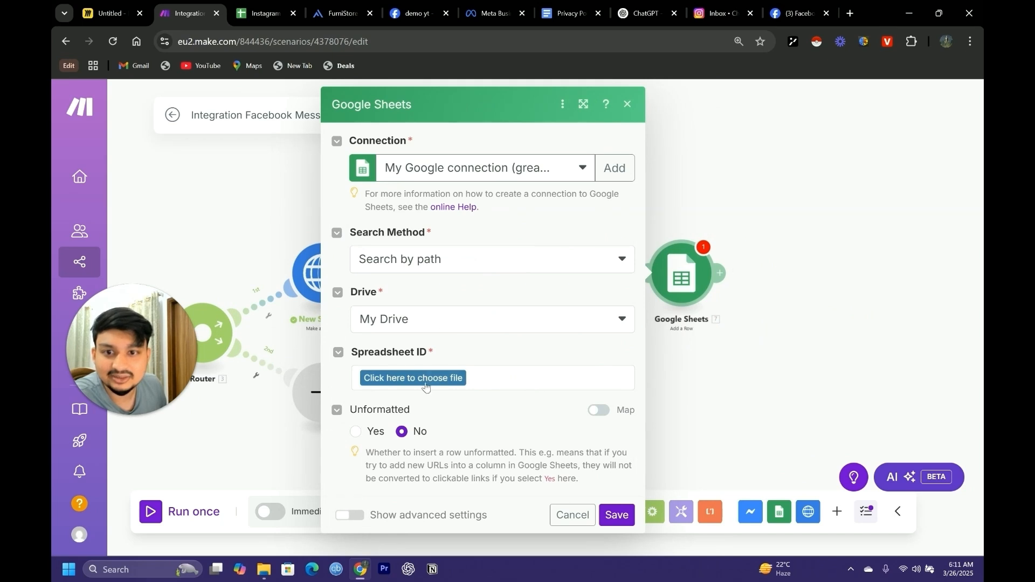
Point the Add a Row module to Sheet1 of the Instagram Chatbot ID List spreadsheet in My Drive
left_click(444, 378)
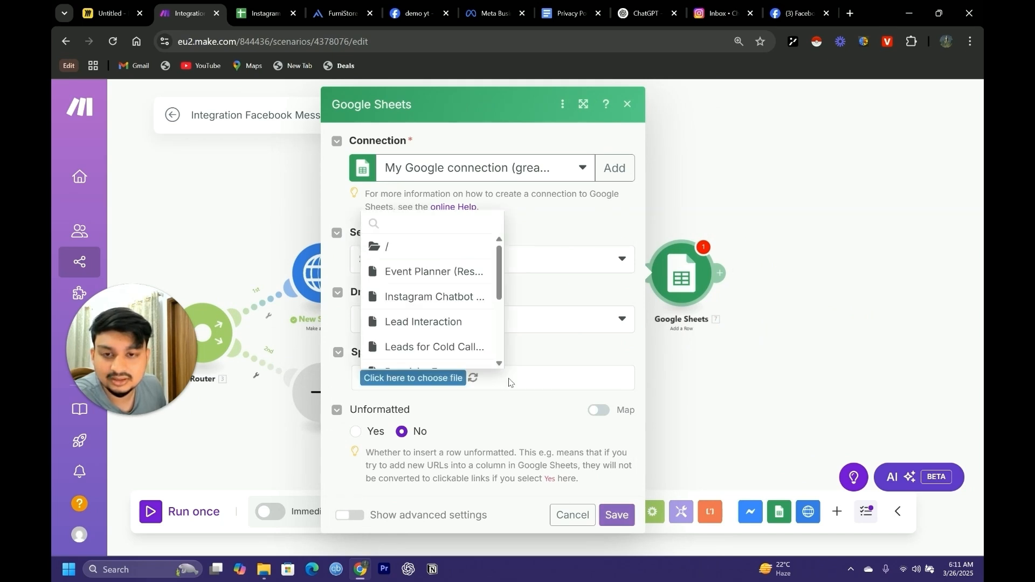
left_click(415, 297)
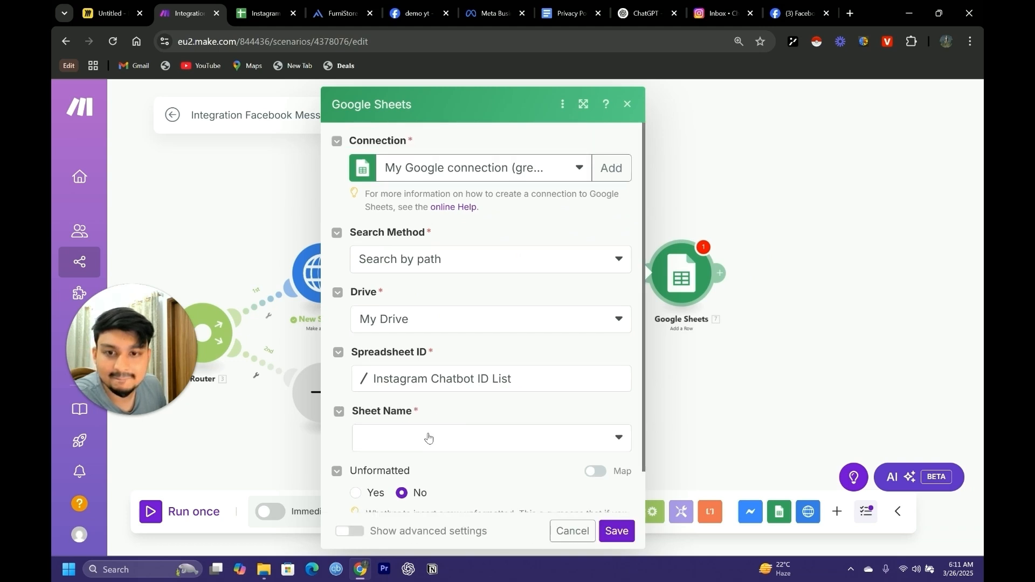
left_click(426, 436)
left_click(399, 435)
scroll(526, 407, "down", 2)
scroll(485, 408, "down", 1)
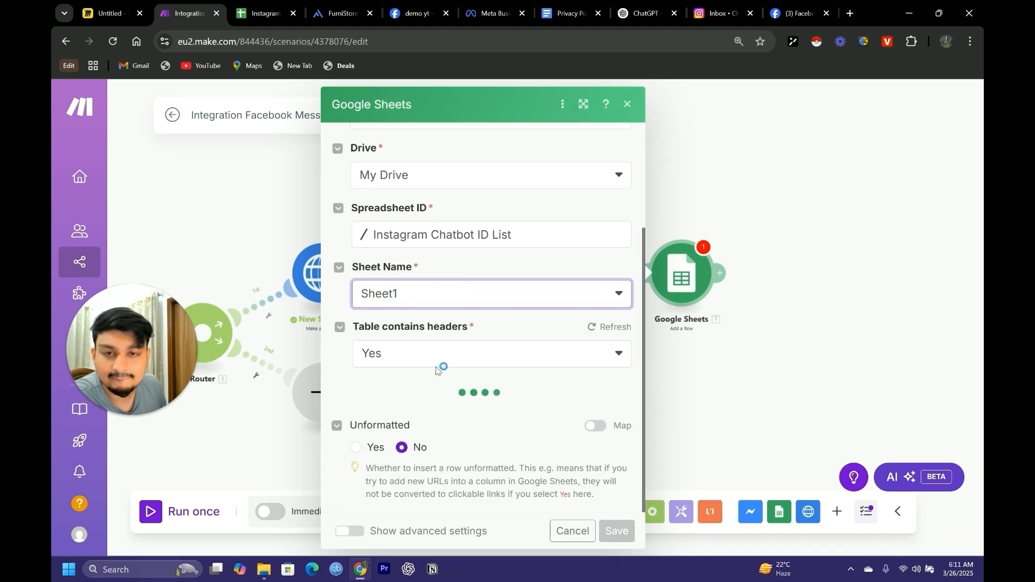
scroll(415, 365, "down", 2)
Map Sender ID to the watched message's Sender PSID and Session ID to New Session's Data session_id, and save the module
left_click(418, 368)
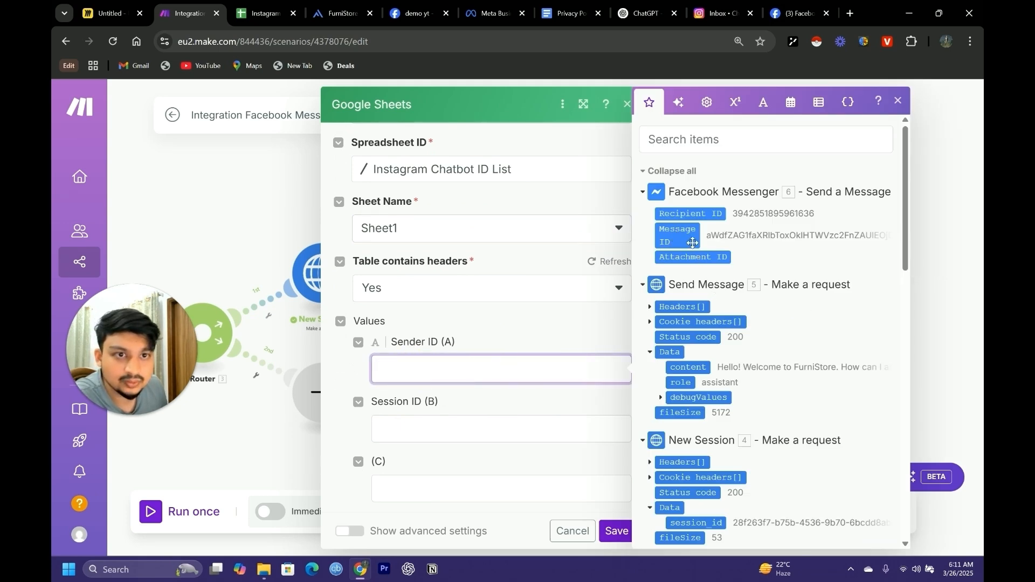
scroll(692, 243, "down", 15)
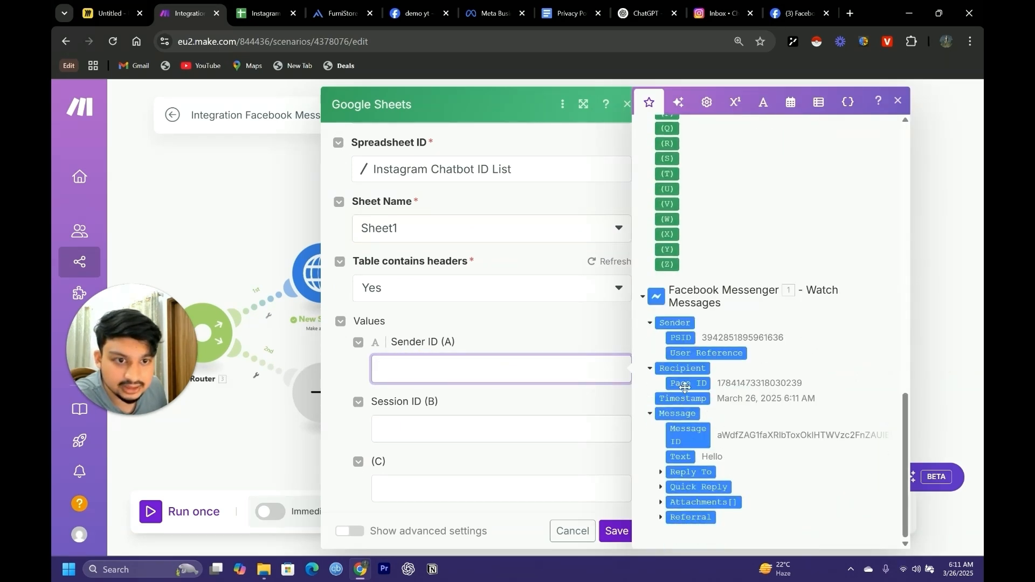
left_click(680, 338)
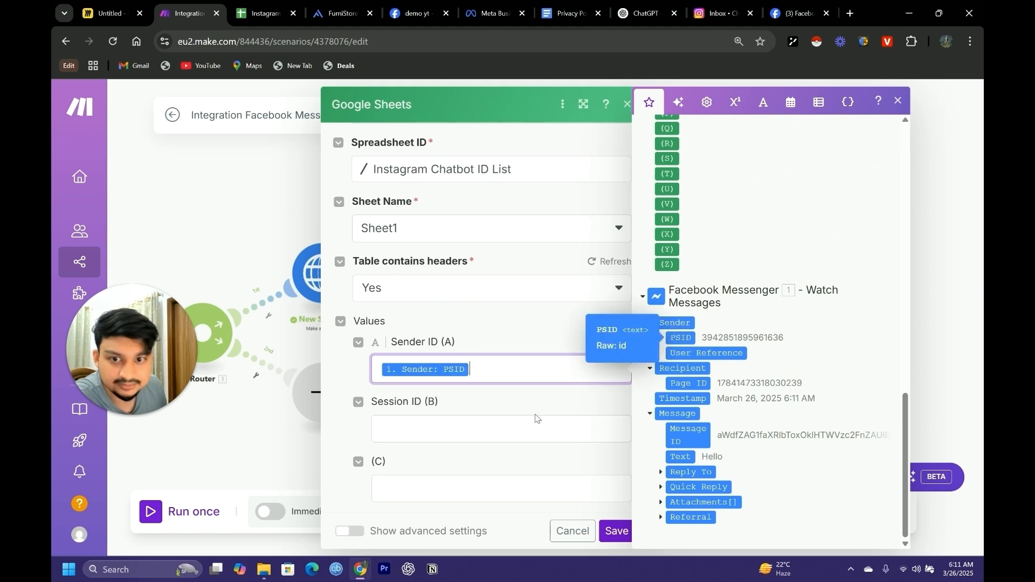
left_click(485, 429)
scroll(743, 381, "up", 10)
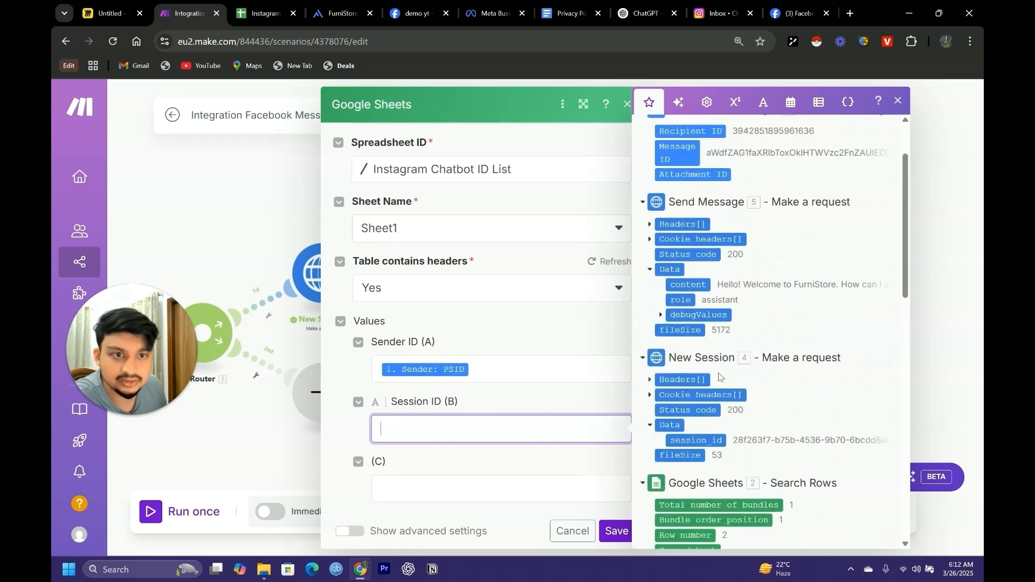
left_click(696, 440)
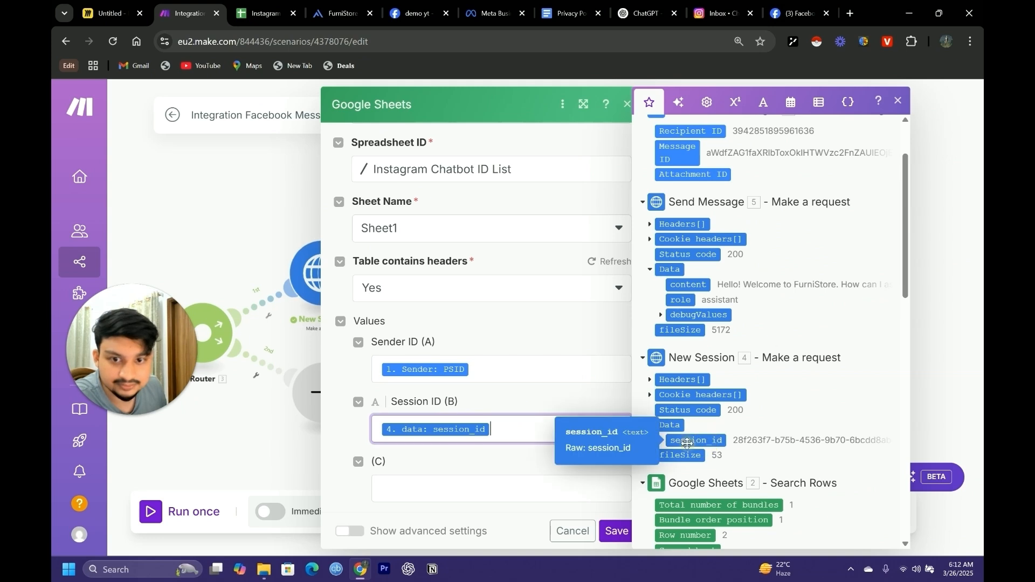
left_click(616, 533)
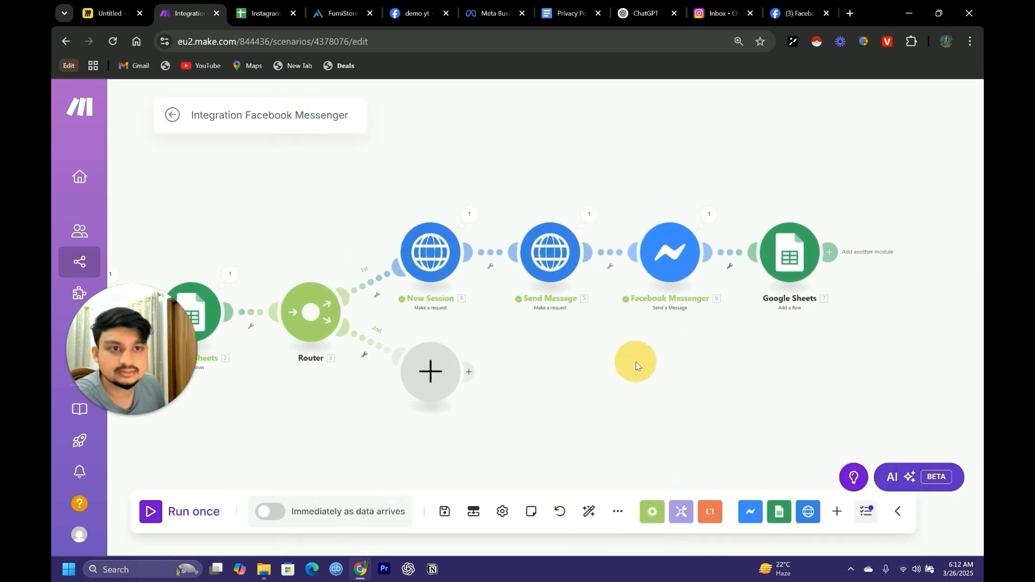
left_click_drag(479, 423, 636, 408)
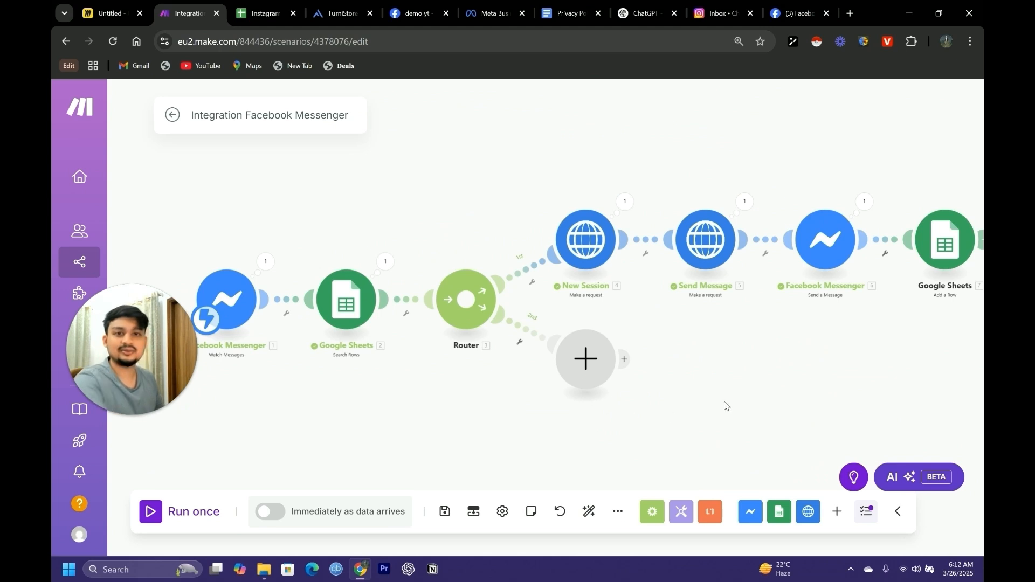
left_click_drag(704, 394, 728, 377)
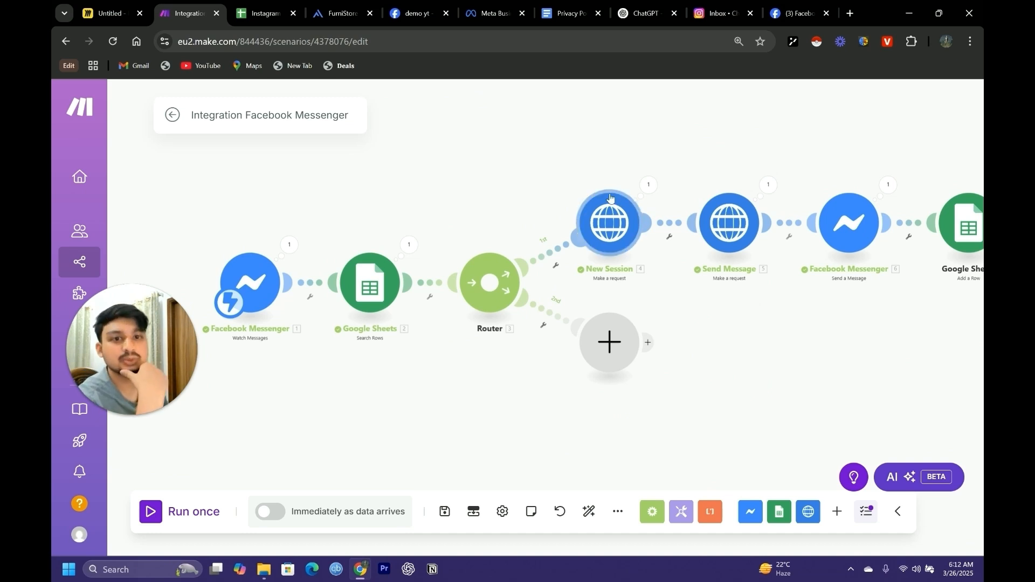
left_click_drag(784, 322, 698, 348)
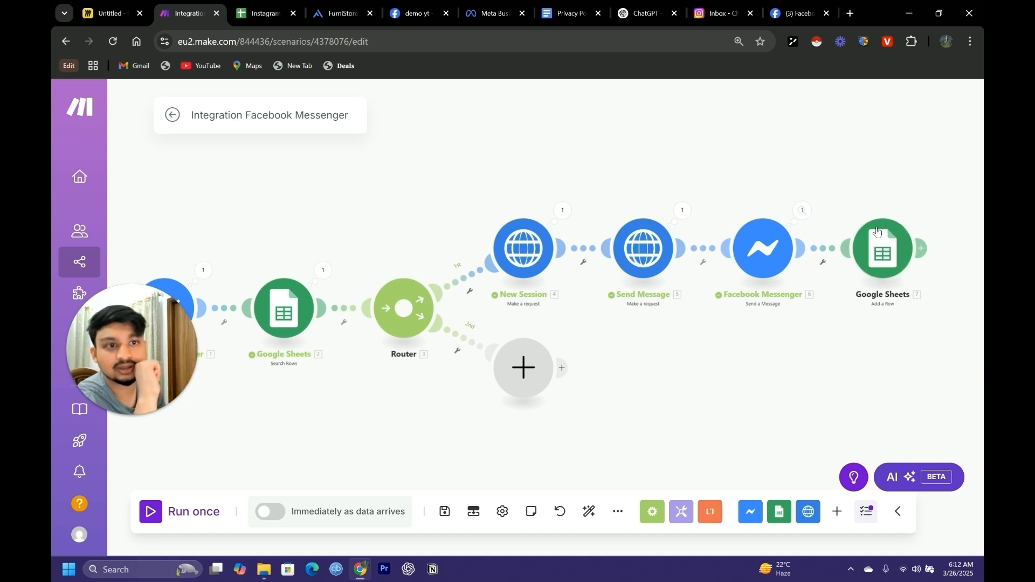
left_click_drag(672, 394, 742, 324)
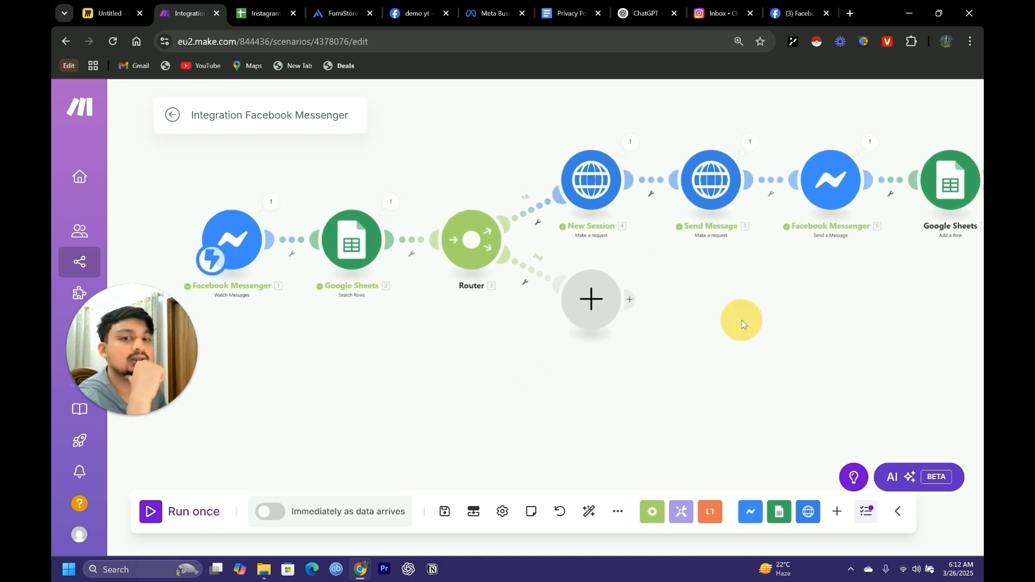
left_click_drag(922, 280, 778, 335)
left_click_drag(705, 341, 816, 335)
left_click_drag(686, 375, 722, 358)
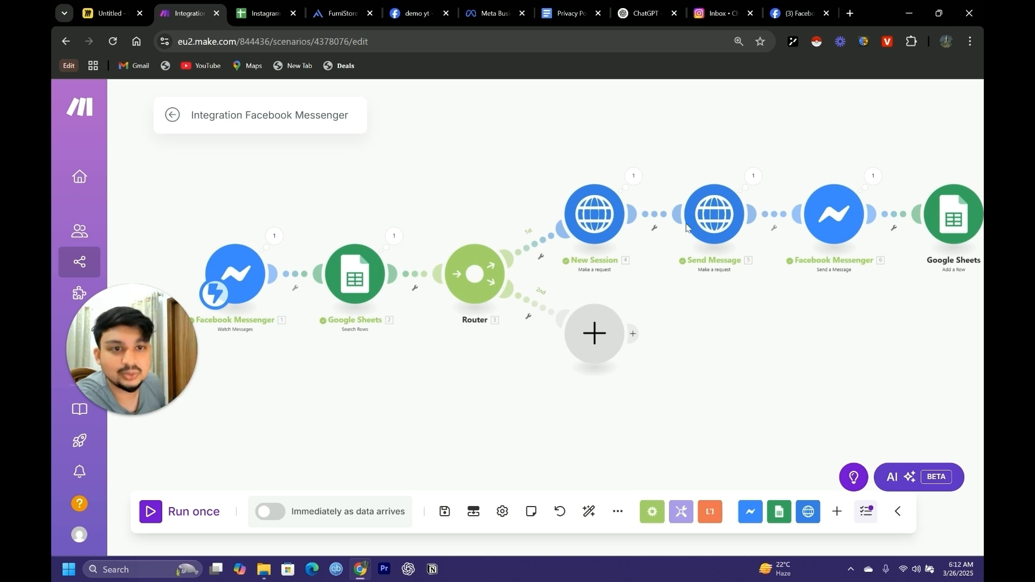
Copy the Send Message HTTP module and attach the pasted copy to the router's second route in place of the empty module
right_click(709, 221)
left_click(774, 340)
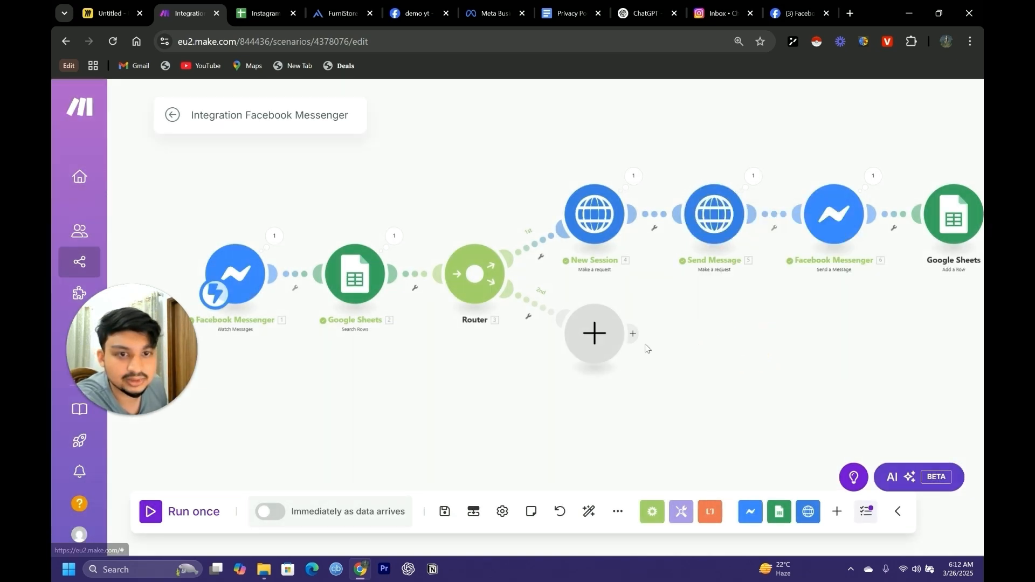
right_click(604, 342)
left_click(630, 364)
right_click(718, 387)
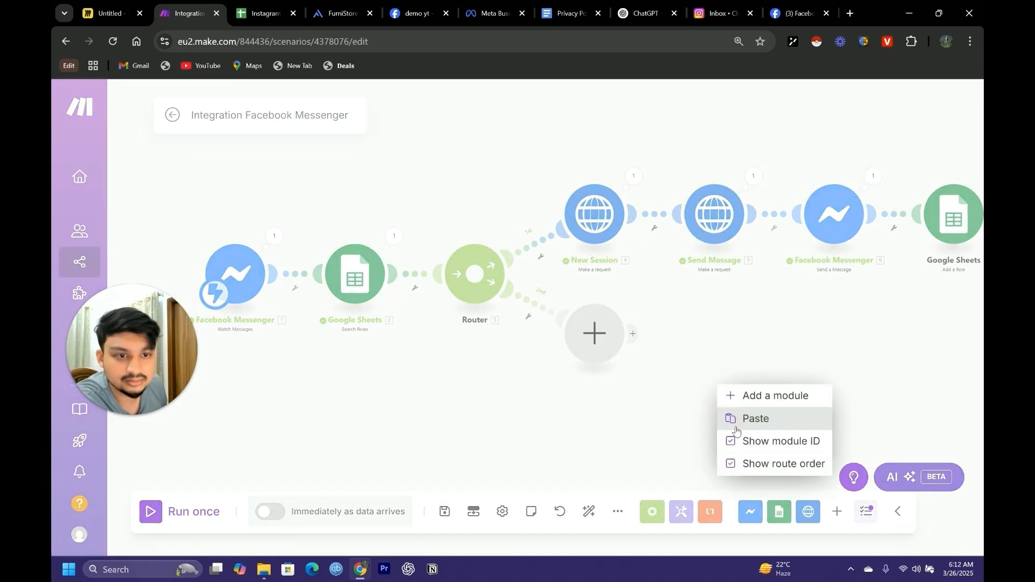
left_click(736, 427)
right_click(552, 350)
left_click(594, 386)
left_click_drag(680, 402, 558, 347)
Copy the Facebook Messenger reply module, attach it after the copied Send Message module, and move both further away from the router
right_click(781, 247)
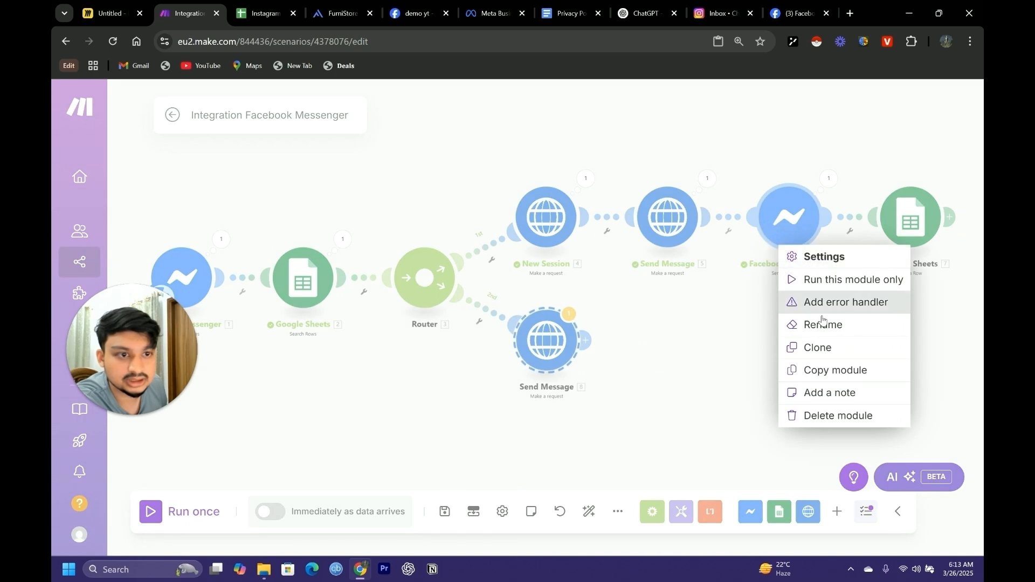
left_click(822, 372)
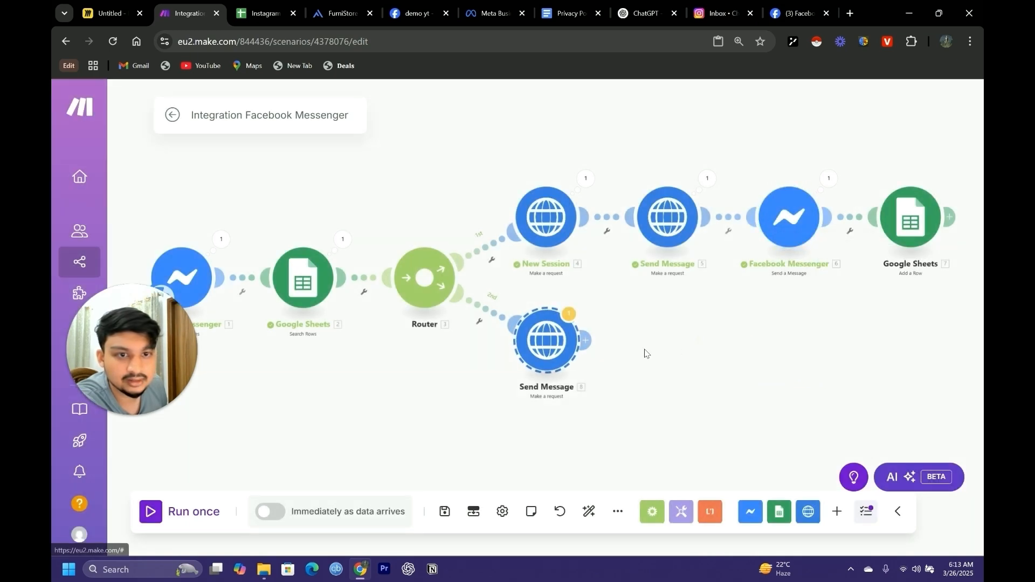
right_click(651, 347)
left_click(680, 379)
left_click_drag(652, 350, 681, 359)
left_click_drag(556, 365, 571, 365)
left_click_drag(669, 361, 730, 357)
left_click_drag(564, 367, 613, 363)
left_click_drag(723, 365, 745, 371)
left_click_drag(637, 367, 666, 370)
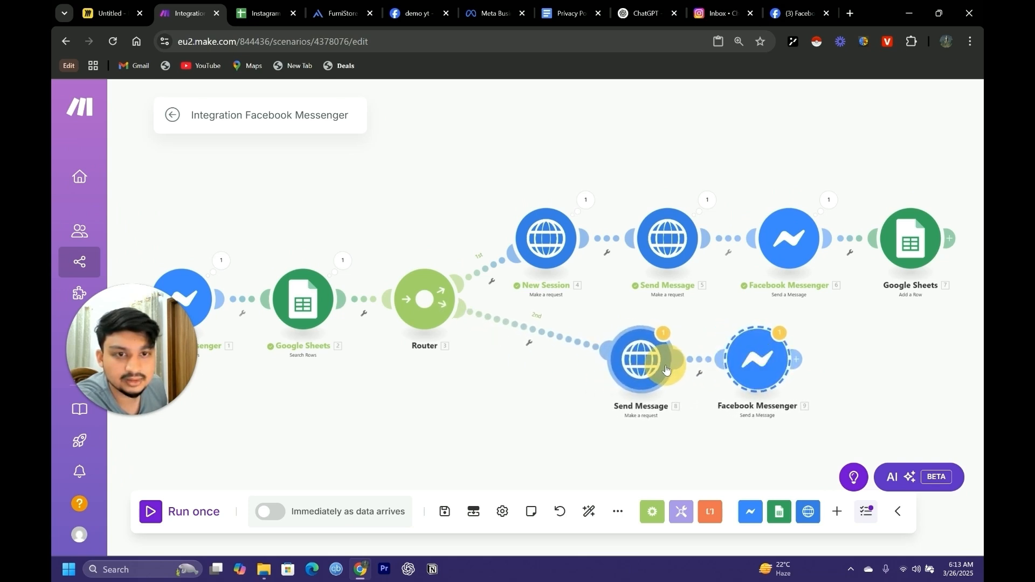
Unlink the router's second route from the copied Send Message module and paste a copy of the Google Sheets Search Rows module between them
left_click(537, 331)
left_click(575, 372)
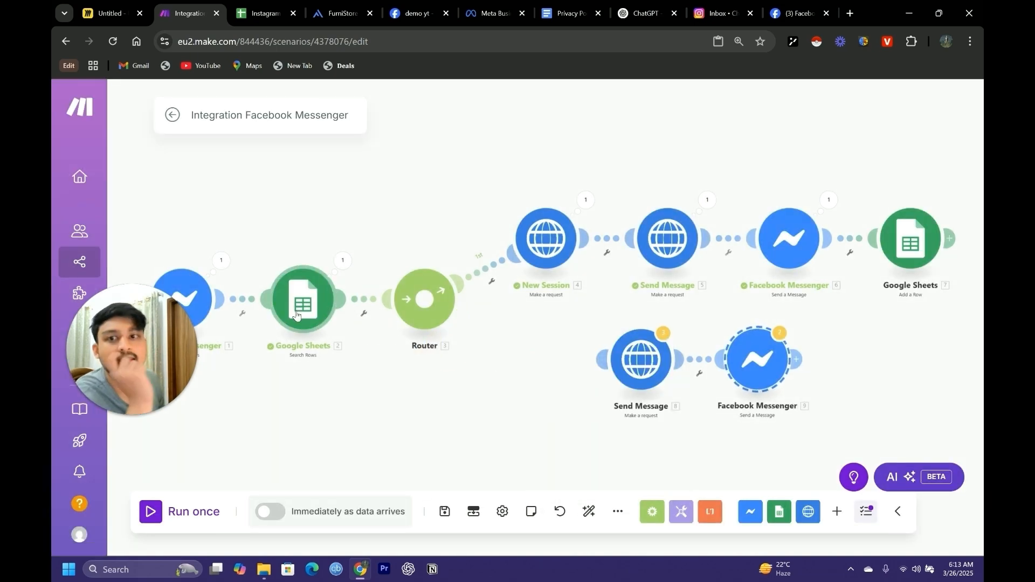
right_click(301, 315)
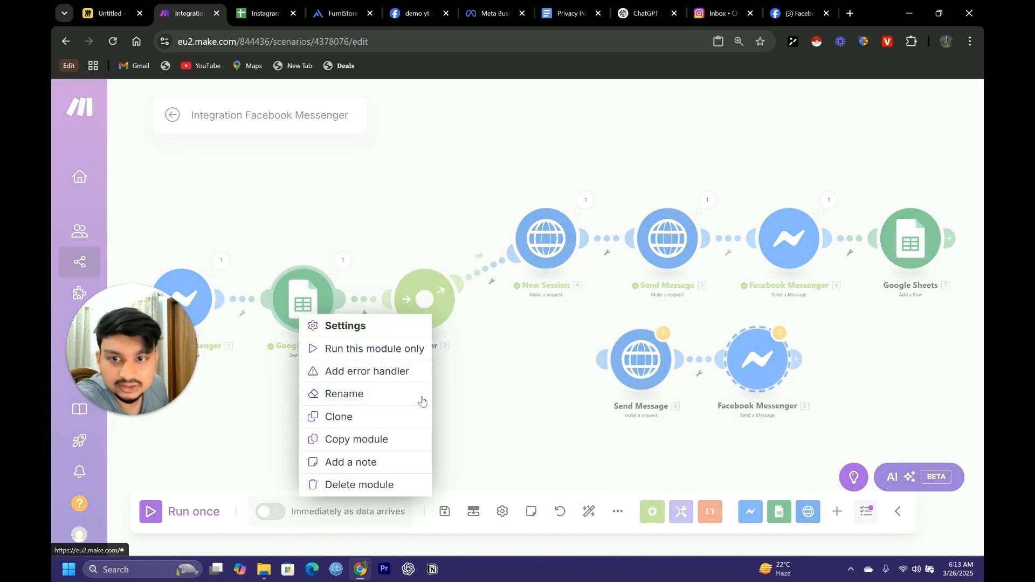
left_click(367, 439)
right_click(497, 352)
left_click(524, 384)
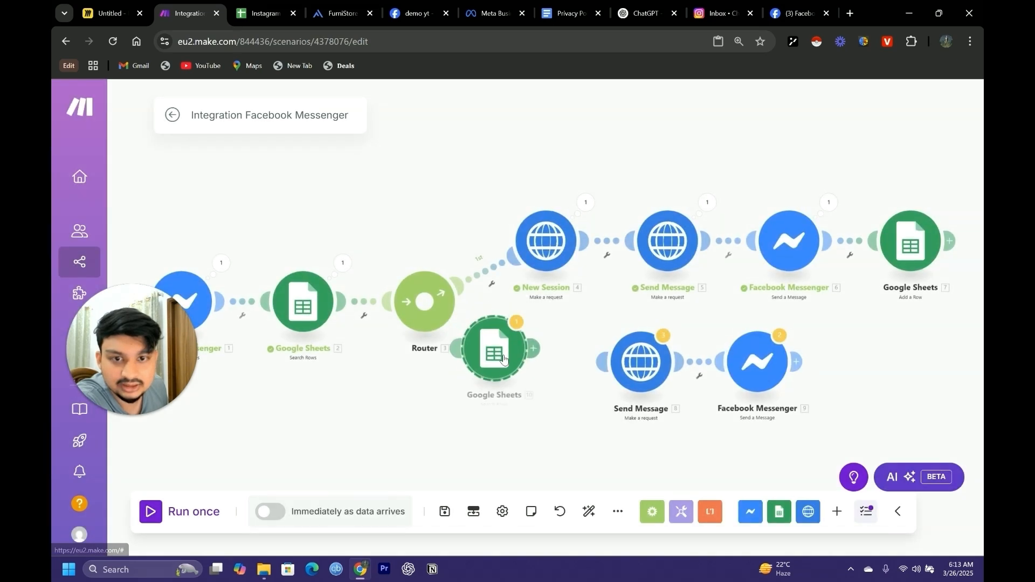
Connect the pasted Search Rows module between the router's second route and the copied Send Message module, and auto-align the scenario
left_click_drag(583, 370, 599, 370)
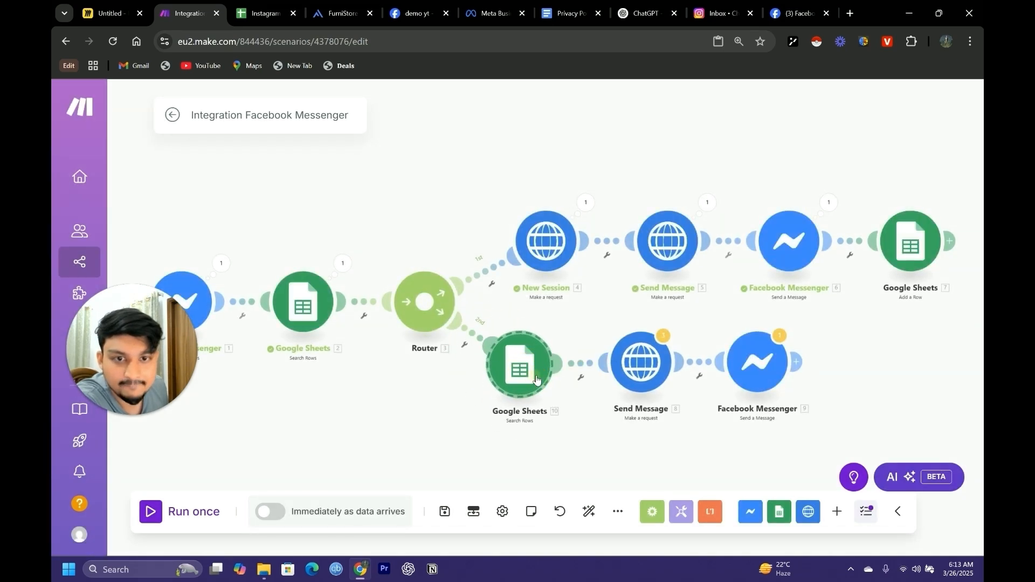
left_click_drag(534, 374, 553, 373)
left_click_drag(623, 374, 644, 376)
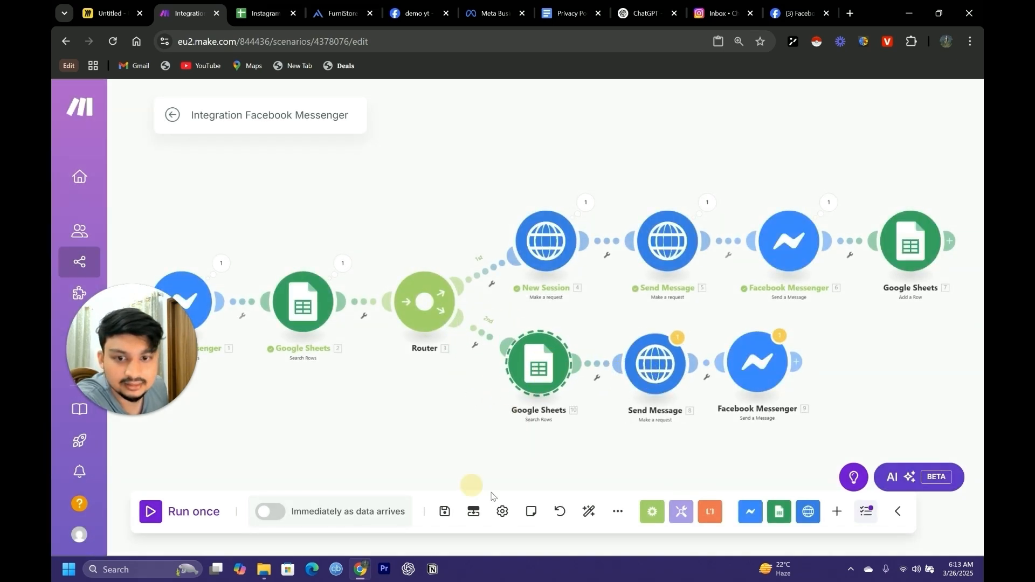
left_click(588, 511)
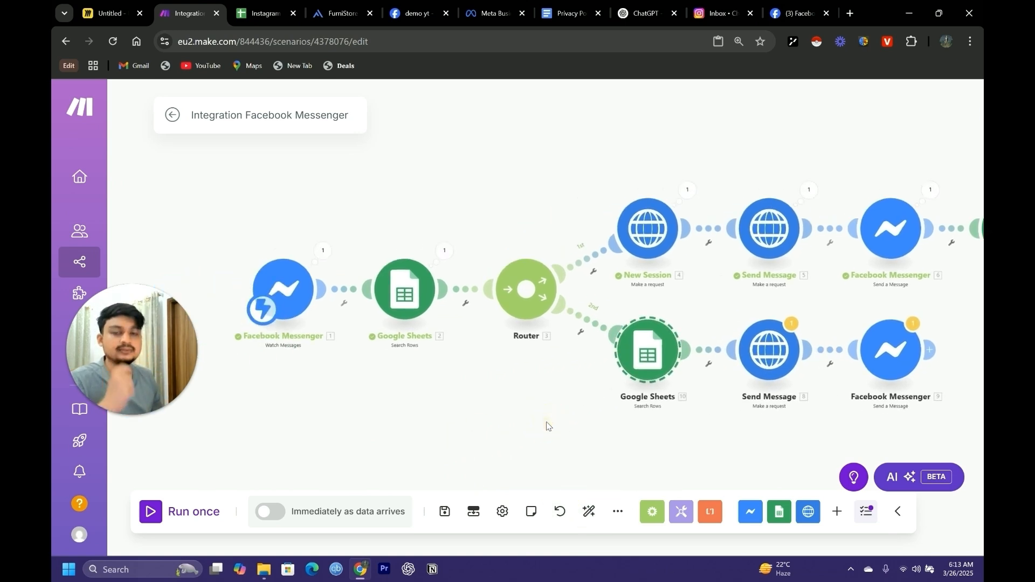
scroll(547, 421, "down", 1)
left_click_drag(505, 411, 444, 406)
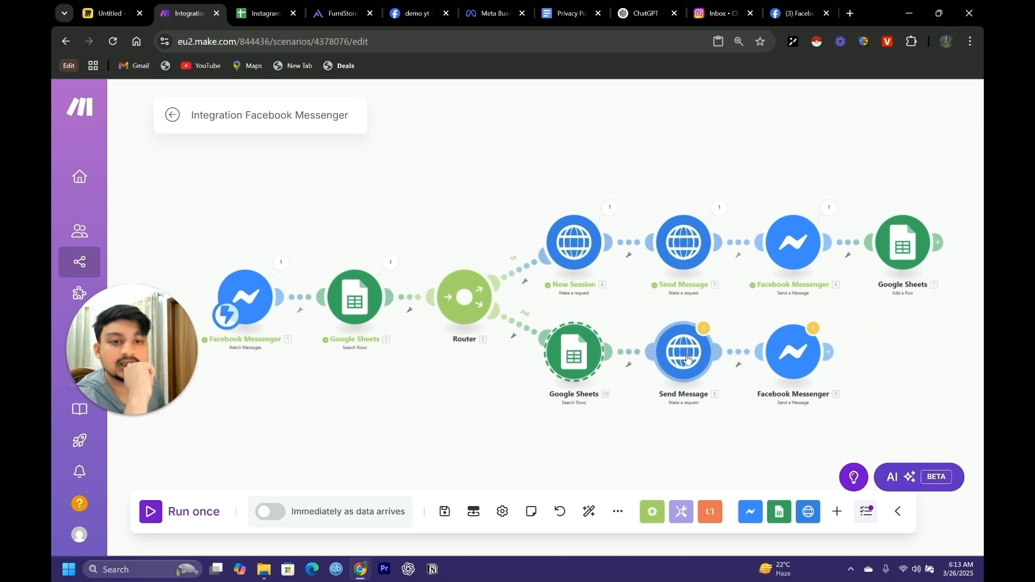
Open the copied Search Rows module's settings and add an AND rule to its filter
left_click(584, 360)
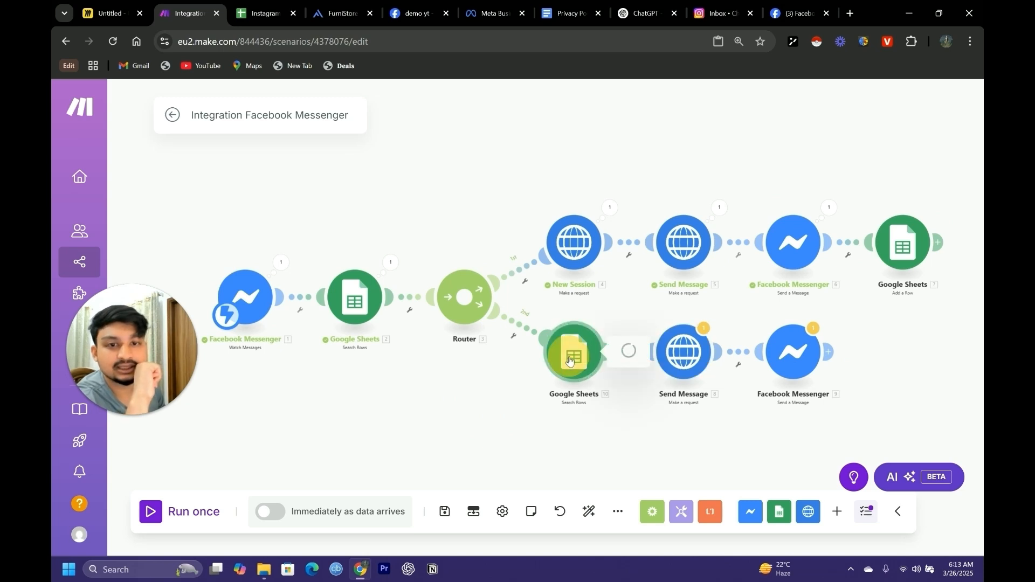
scroll(706, 437, "down", 2)
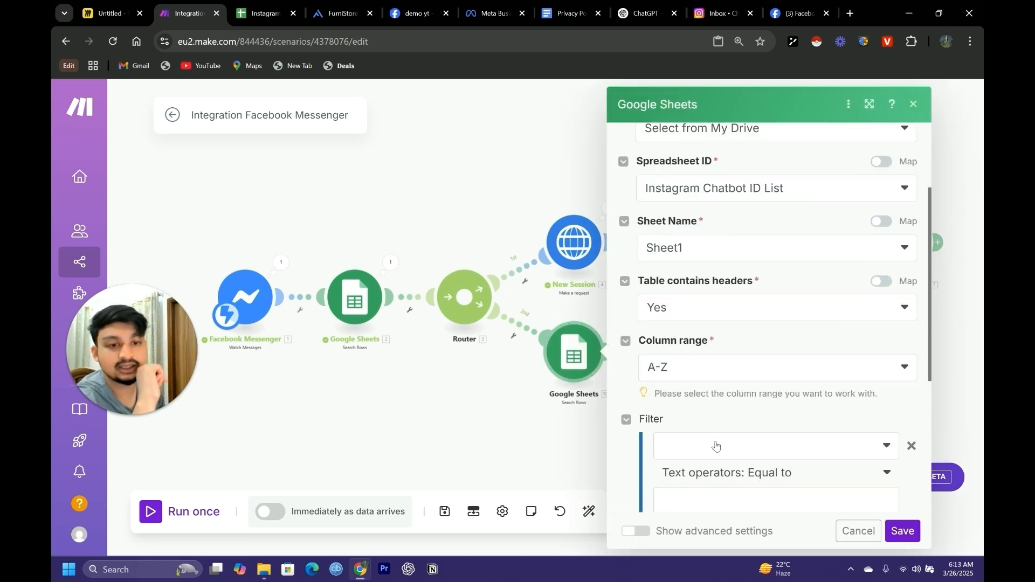
scroll(714, 456, "down", 1)
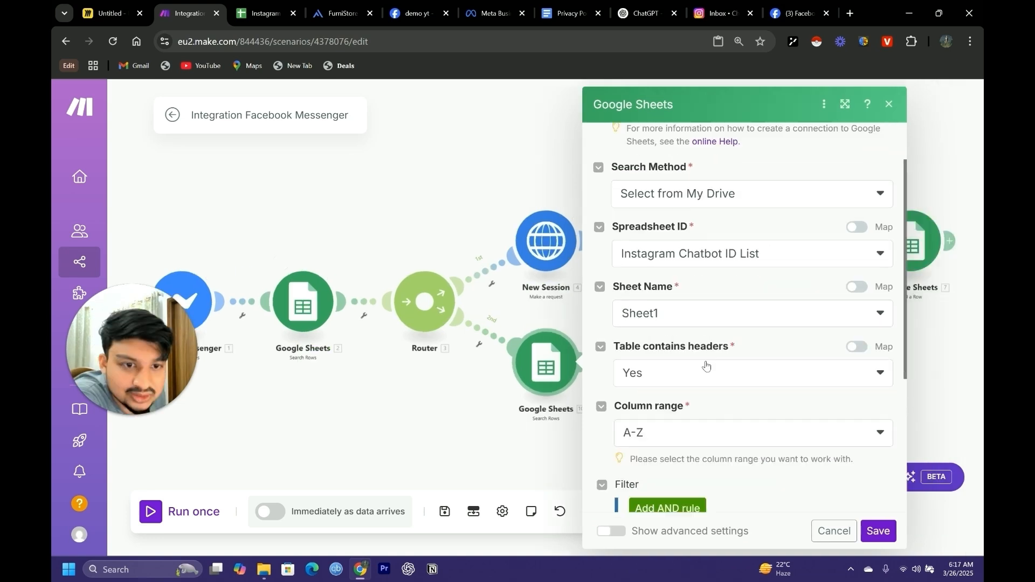
scroll(706, 365, "down", 2)
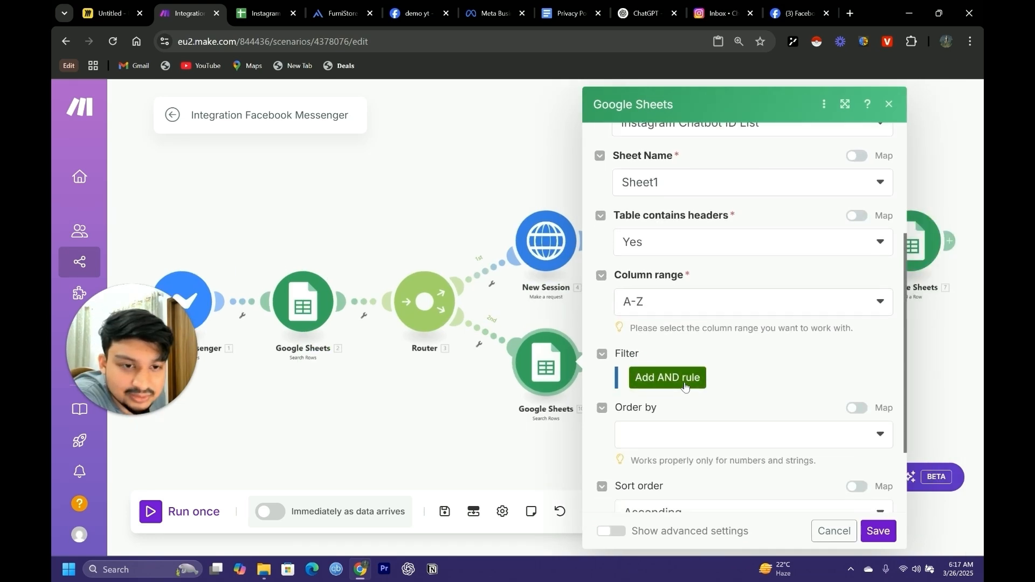
left_click(681, 387)
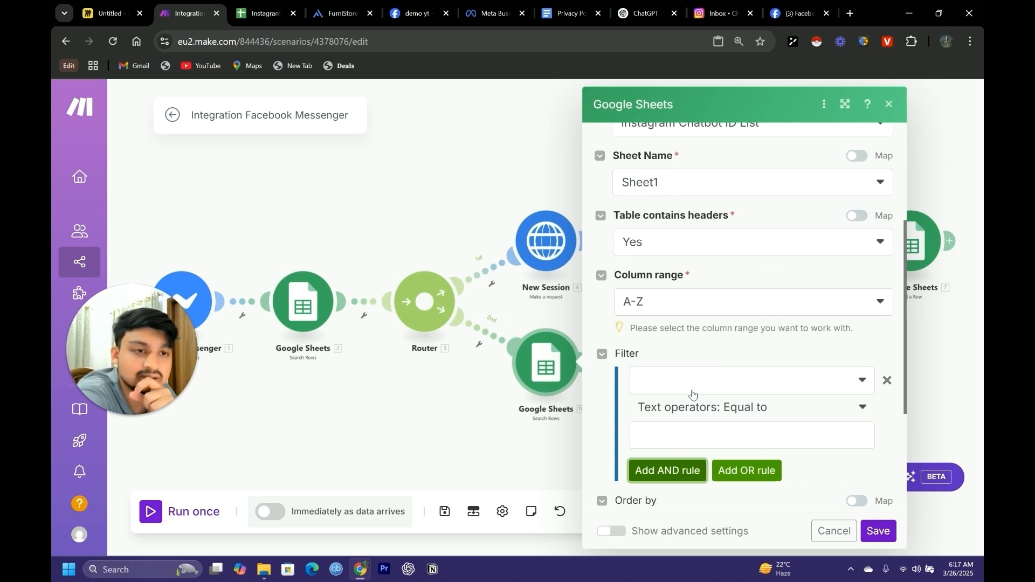
Check the Sender ID and Session ID columns in the Instagram Chatbot ID List spreadsheet and return to the Make scenario
left_click(262, 13)
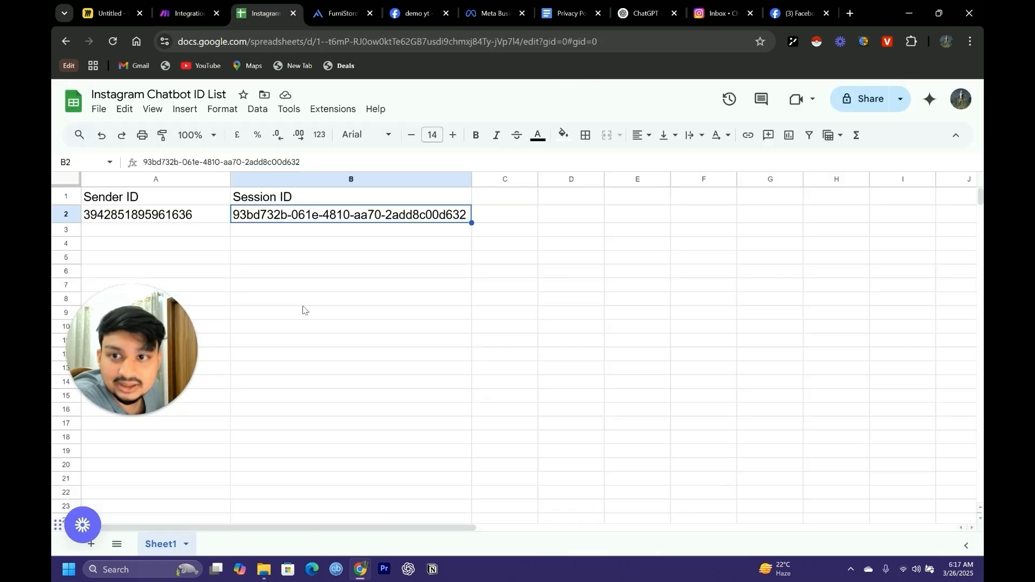
left_click(189, 231)
left_click(334, 287)
left_click(166, 216)
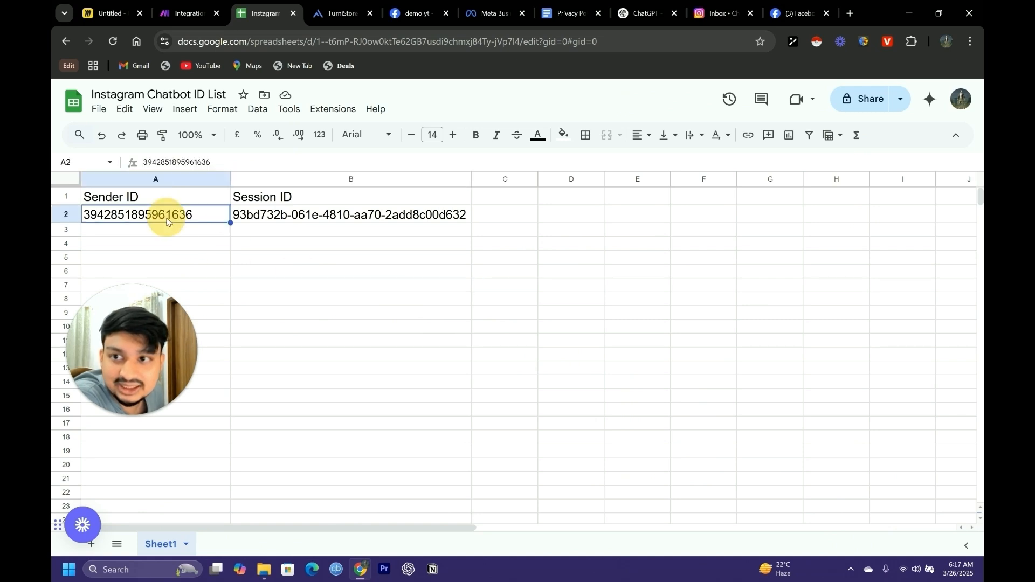
left_click(313, 216)
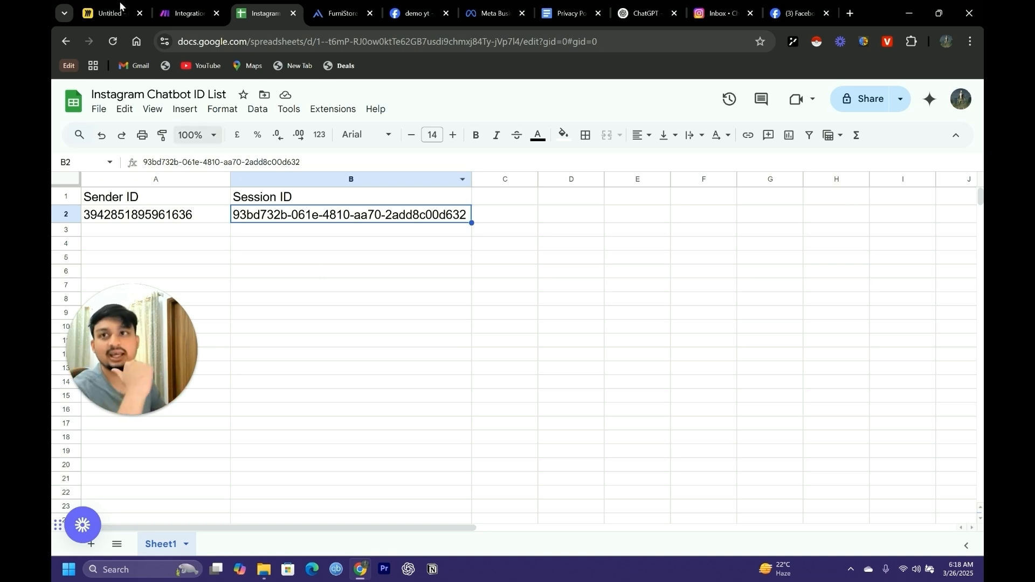
left_click(186, 13)
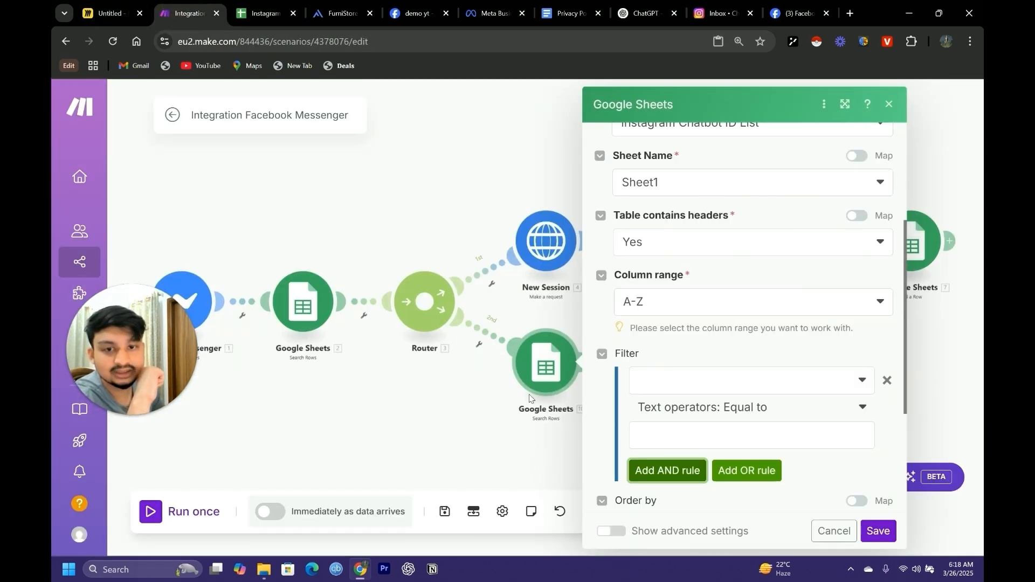
Try to filter the copied Search Rows module on Sender ID (A) equal to the first Search Rows module's Session ID (B)
left_click(674, 382)
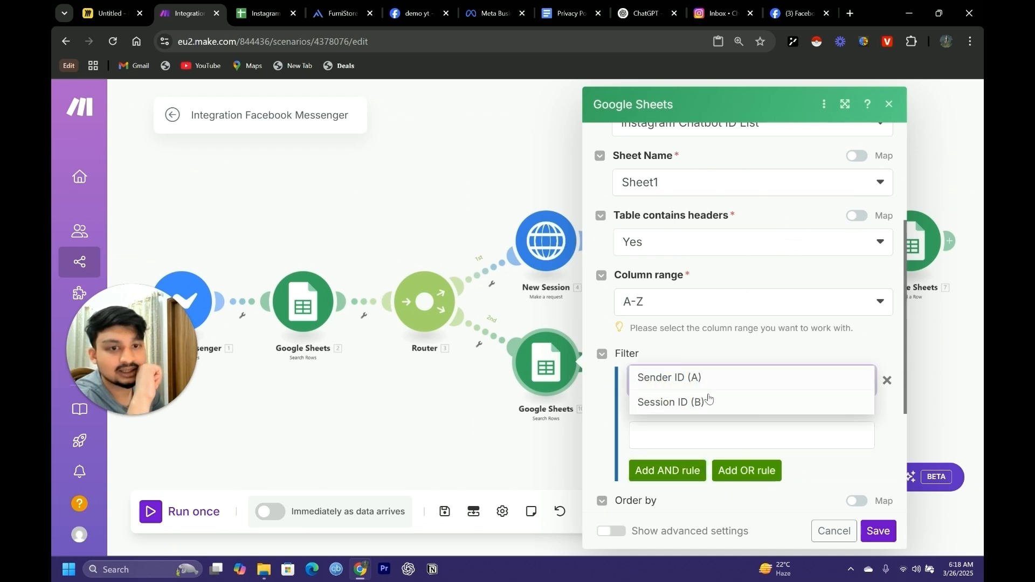
left_click(693, 380)
left_click(689, 431)
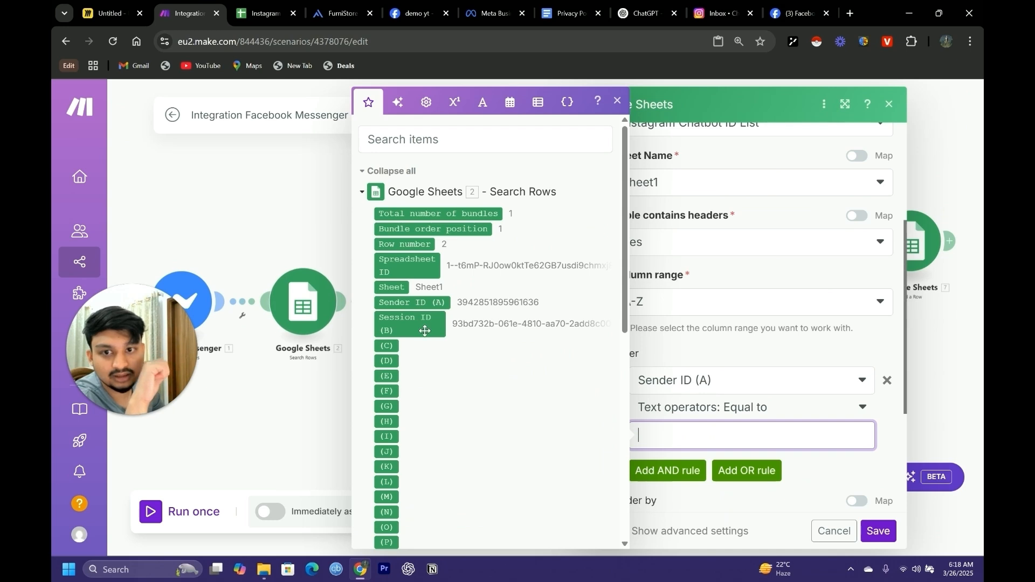
scroll(425, 330, "down", 1)
left_click(425, 260)
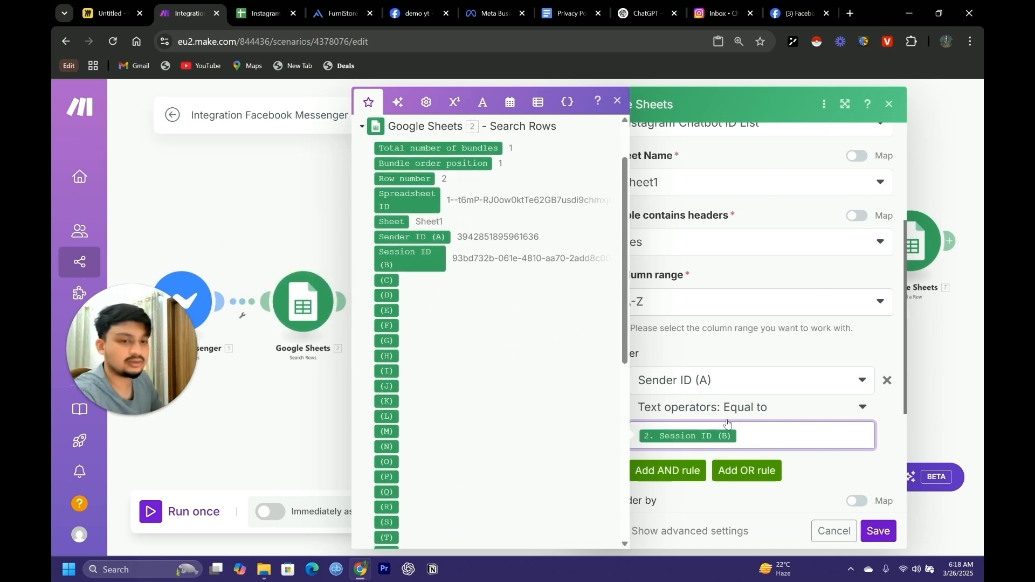
key("BackSpace")
Set the copied Search Rows filter to Session ID (B) equal to the watched message's Sender PSID
left_click(723, 381)
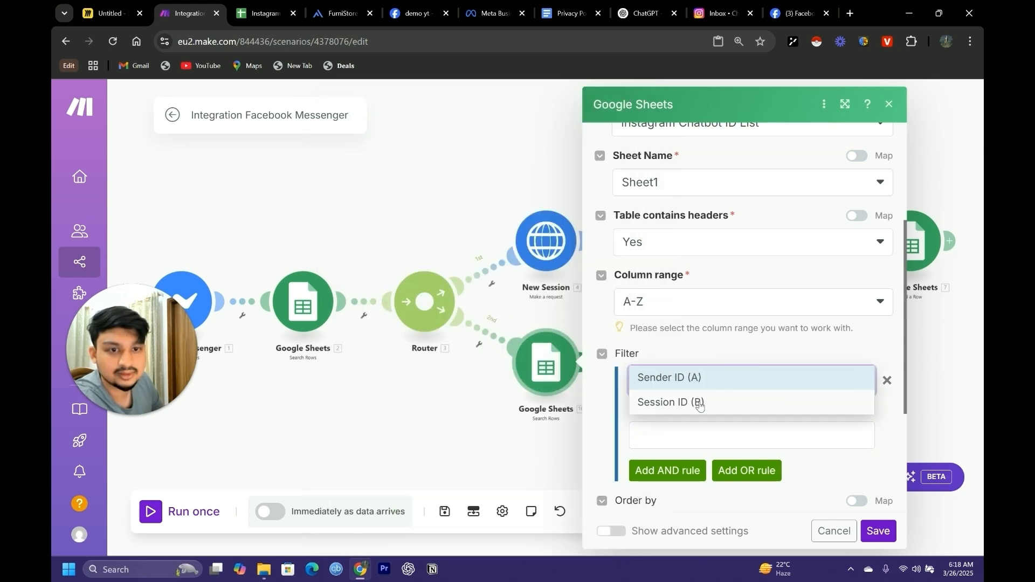
left_click(700, 403)
left_click(681, 434)
scroll(459, 432, "down", 5)
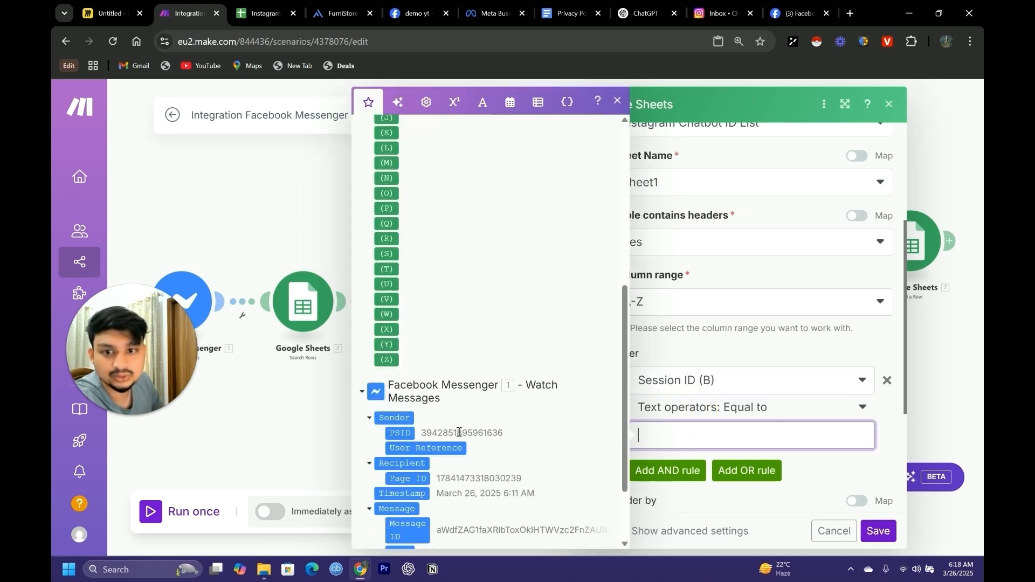
scroll(459, 432, "down", 2)
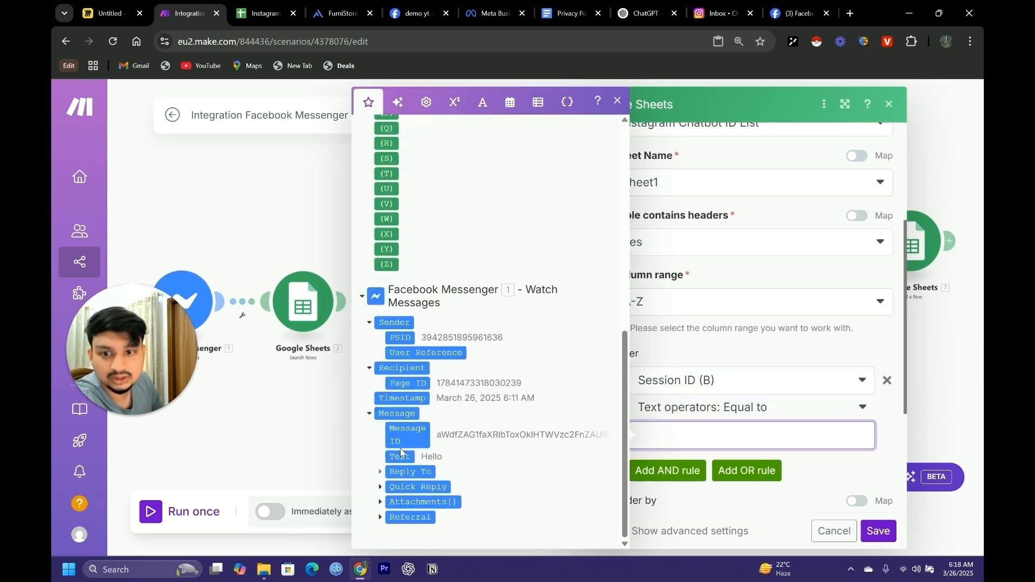
left_click(400, 338)
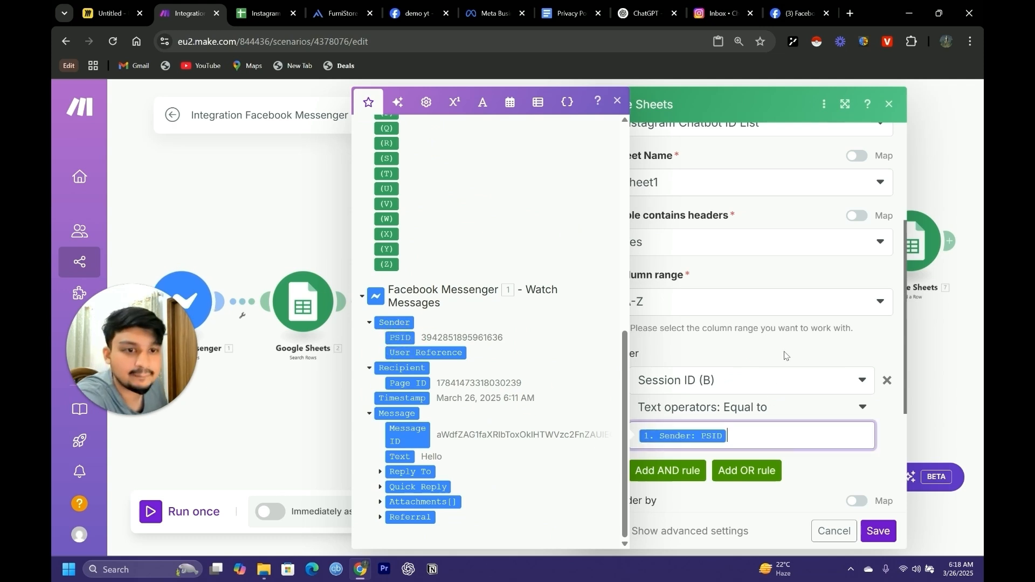
left_click(782, 373)
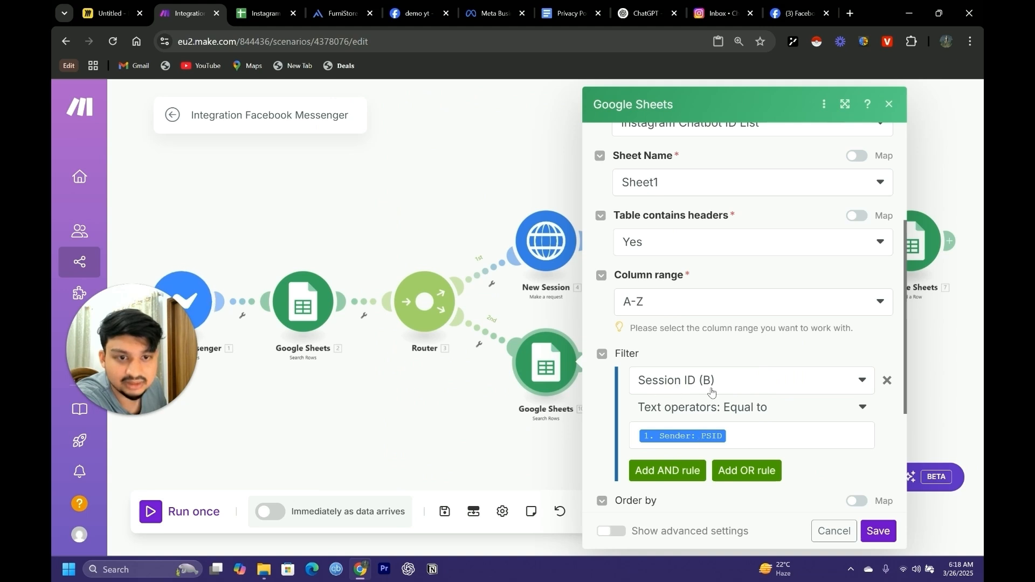
Examine the stored Sender ID and Session ID in row 2 of the Instagram Chatbot ID List spreadsheet
left_click(264, 13)
left_click(151, 229)
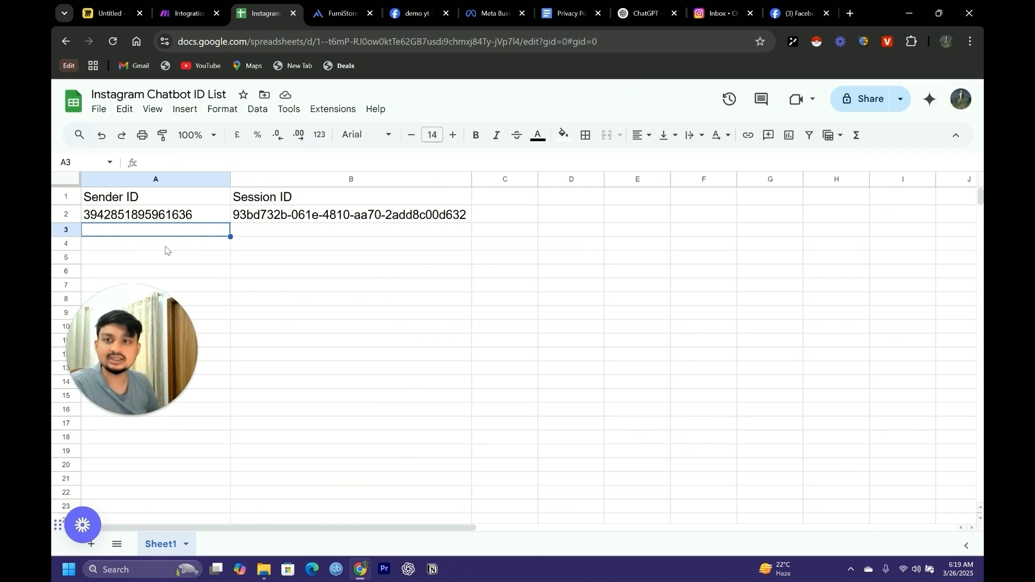
left_click(133, 218)
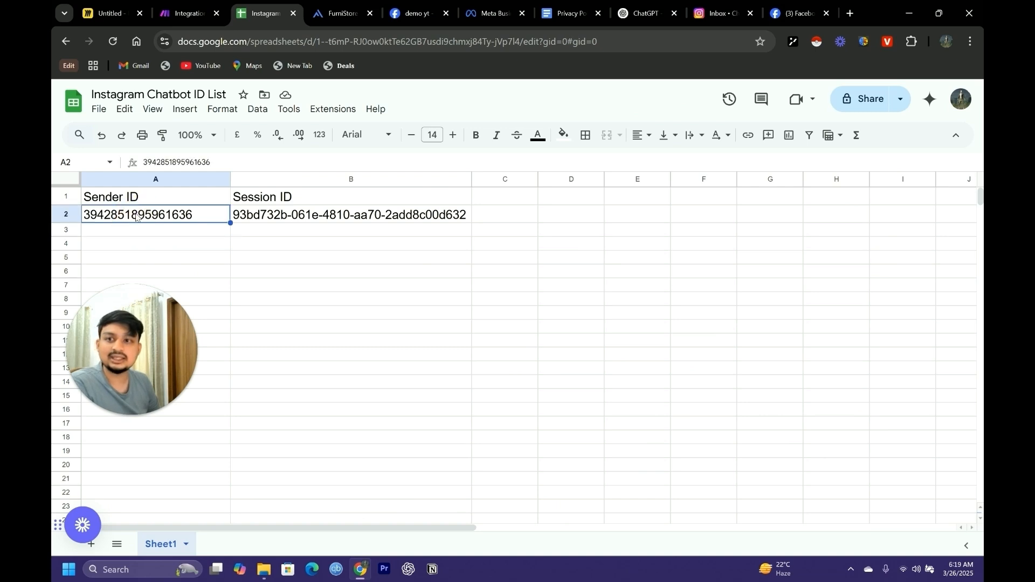
left_click(307, 216)
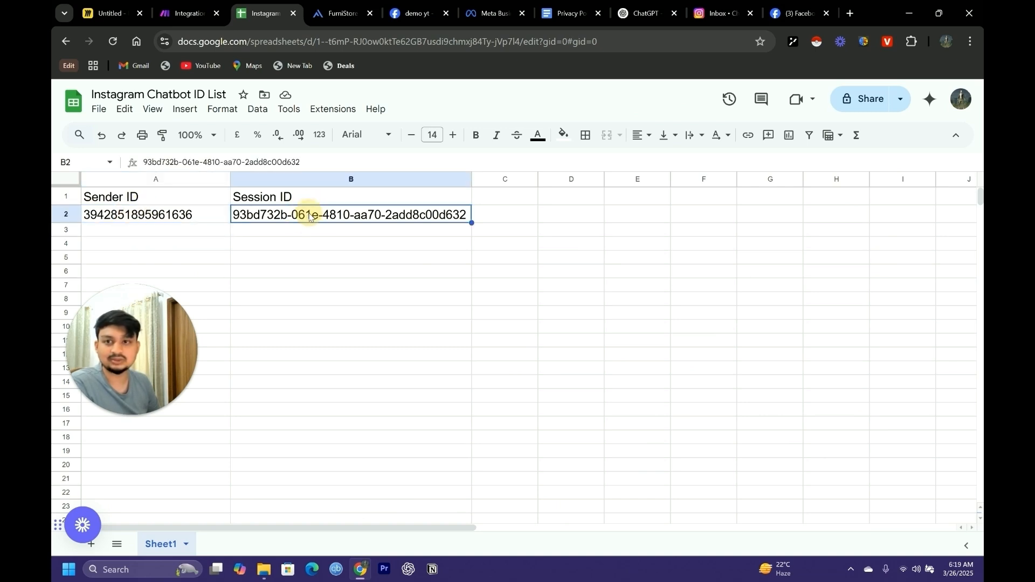
Return to the Make scenario and save the copied Search Rows module
left_click(188, 13)
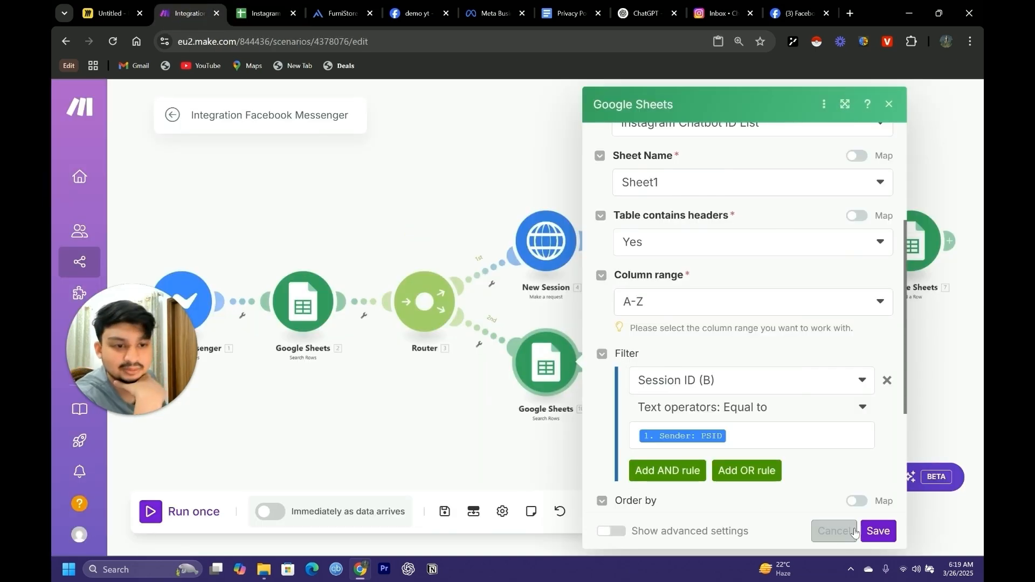
left_click(877, 530)
left_click_drag(620, 455, 602, 444)
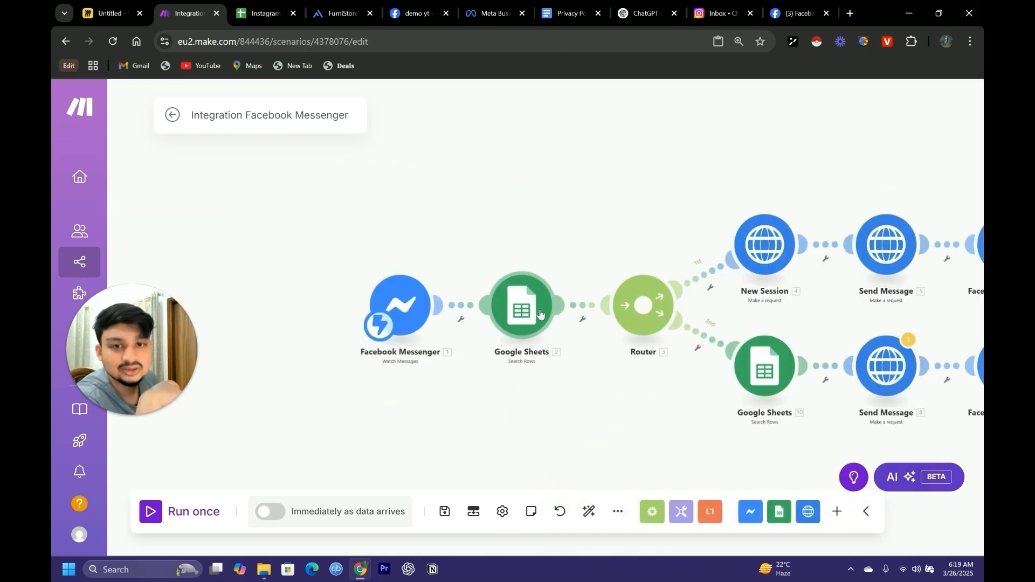
Choose Sender ID (A) as the filter column in the first Google Sheets Search Rows module
left_click(541, 316)
scroll(703, 379, "down", 3)
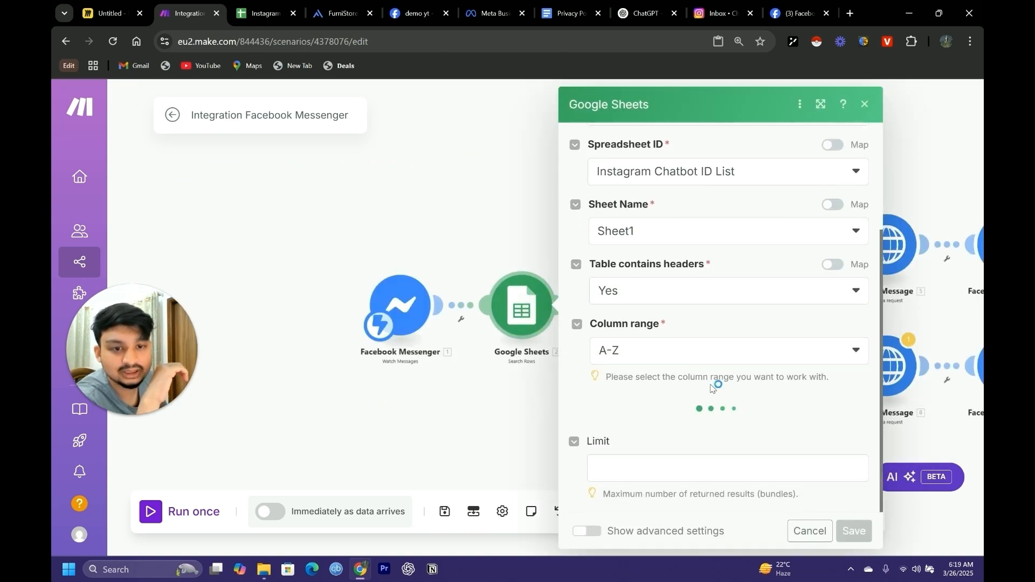
scroll(643, 407, "down", 1)
scroll(643, 407, "down", 2)
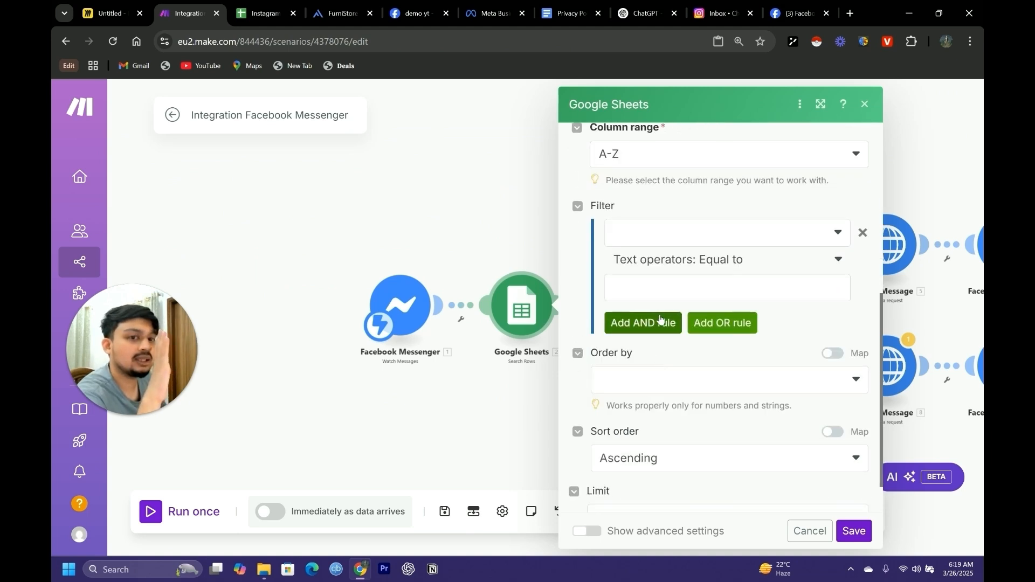
scroll(664, 323, "up", 1)
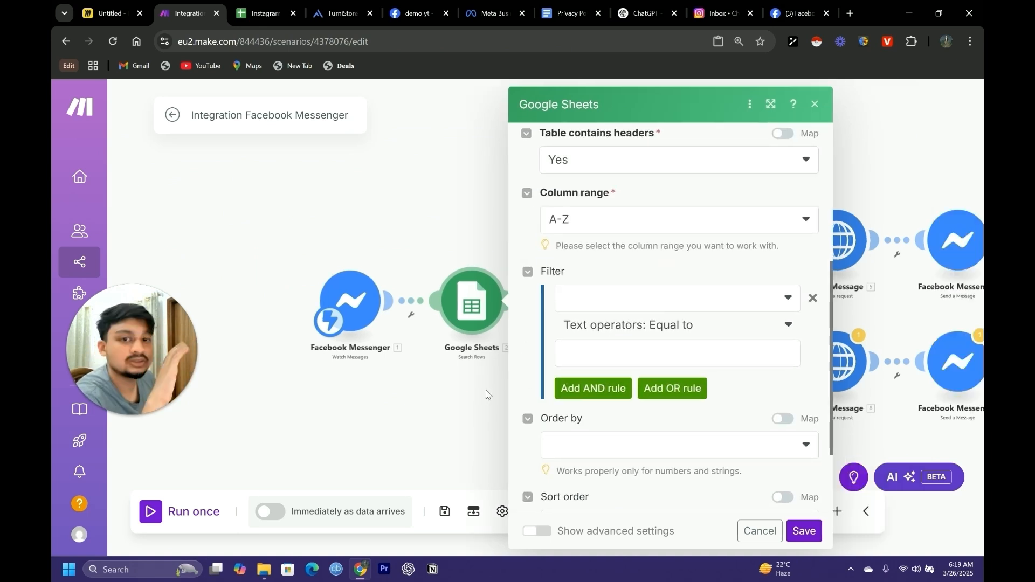
left_click(762, 309)
left_click(706, 323)
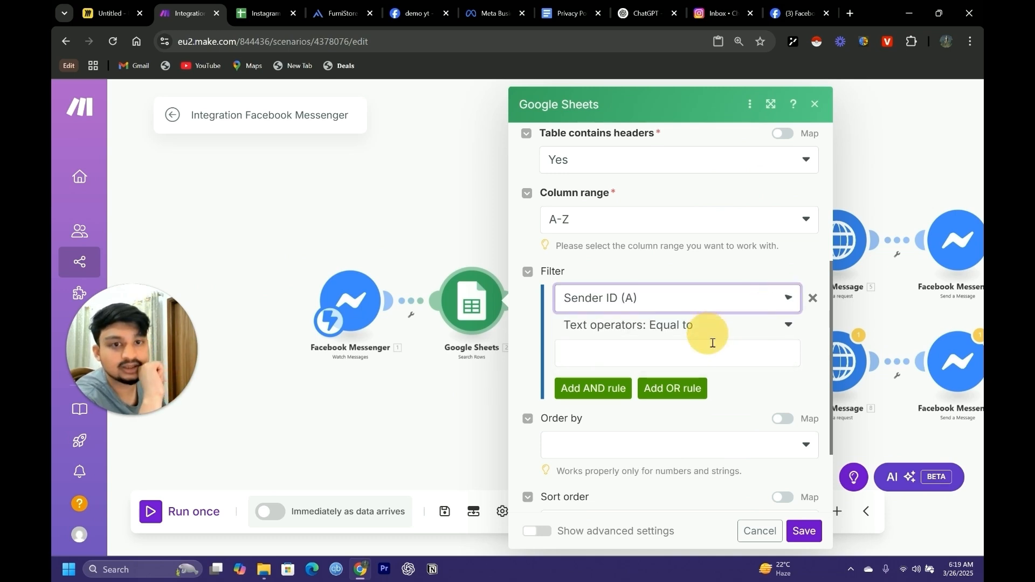
Set that filter's comparison value to the watched message's Sender PSID and save the Search Rows module
left_click(661, 354)
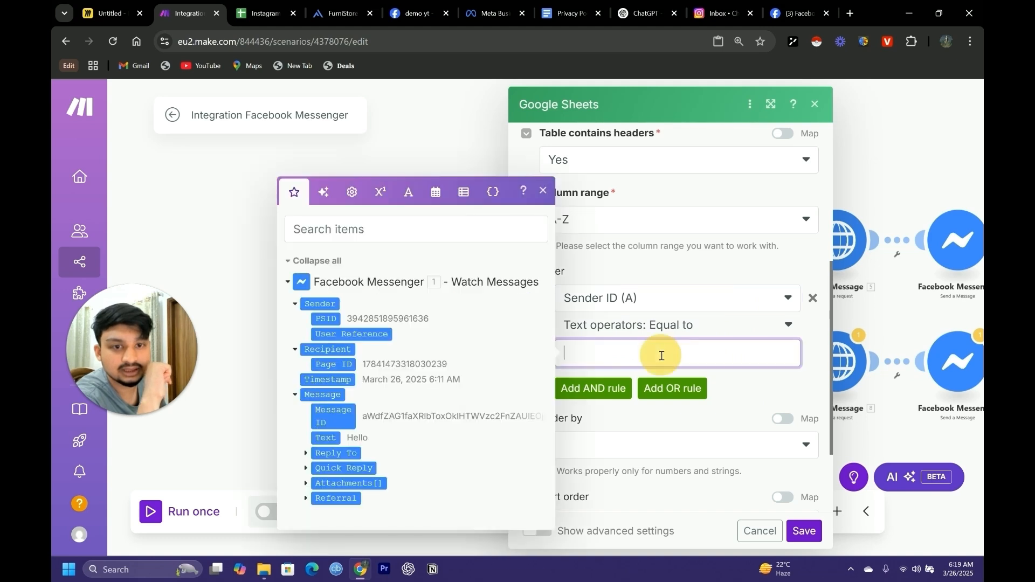
left_click(325, 305)
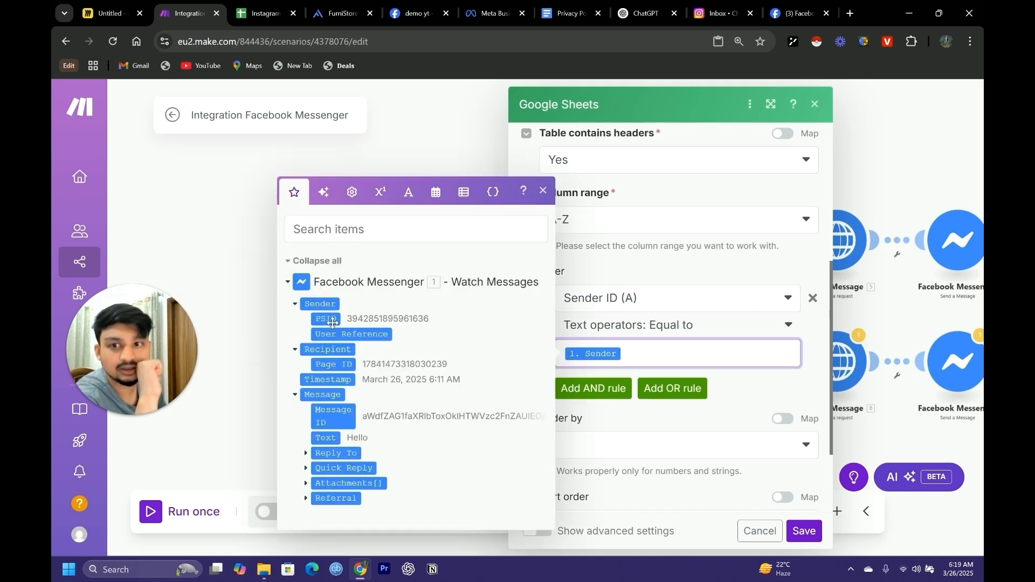
left_click(332, 322)
key("BackSpace")
key("BackSpace")
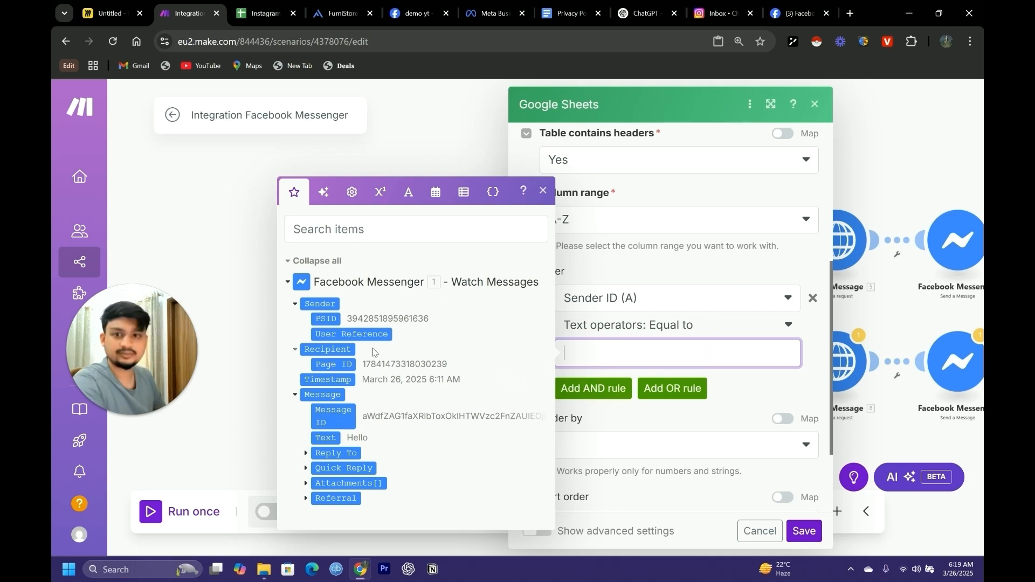
left_click(327, 320)
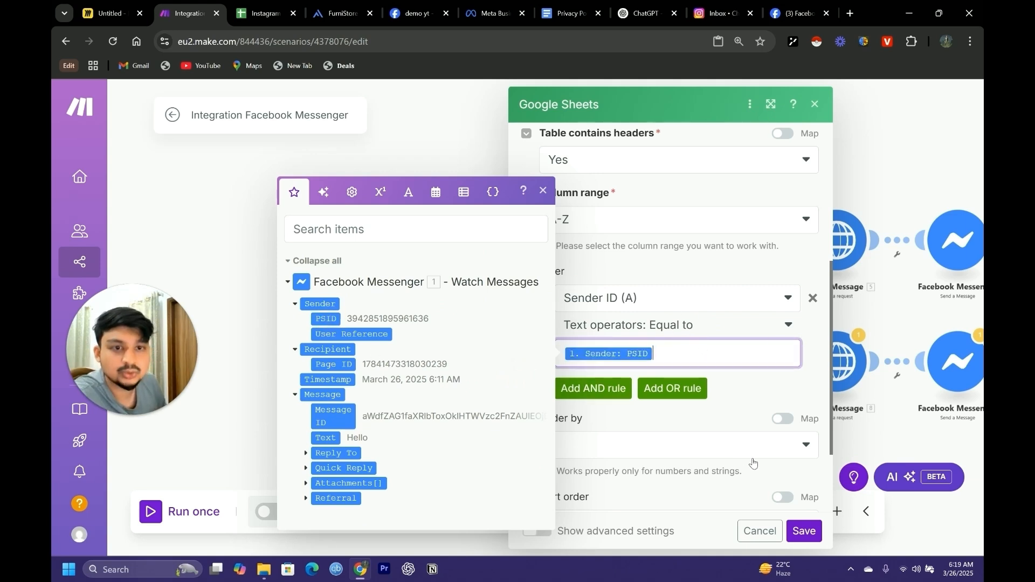
left_click(541, 192)
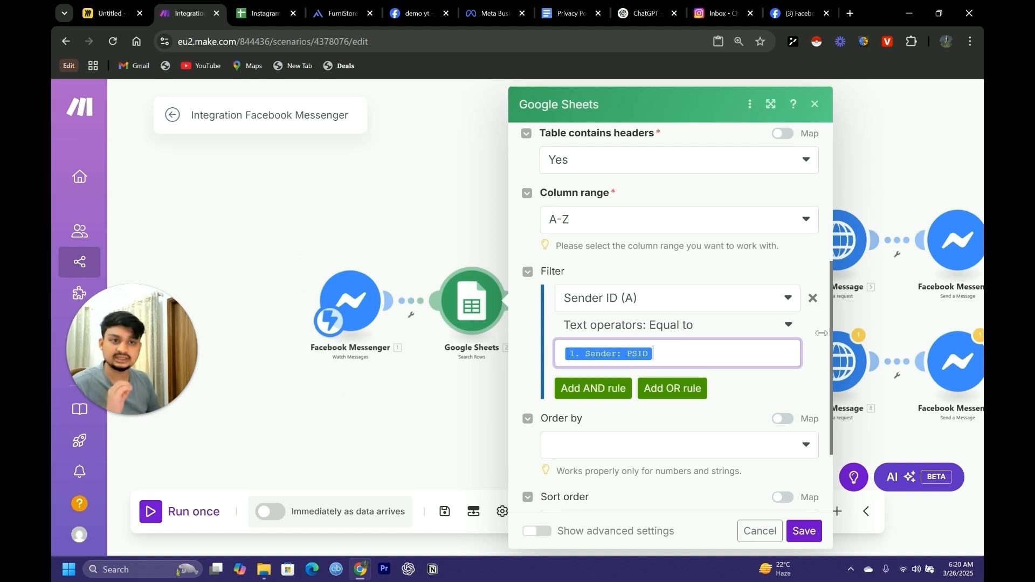
left_click(803, 531)
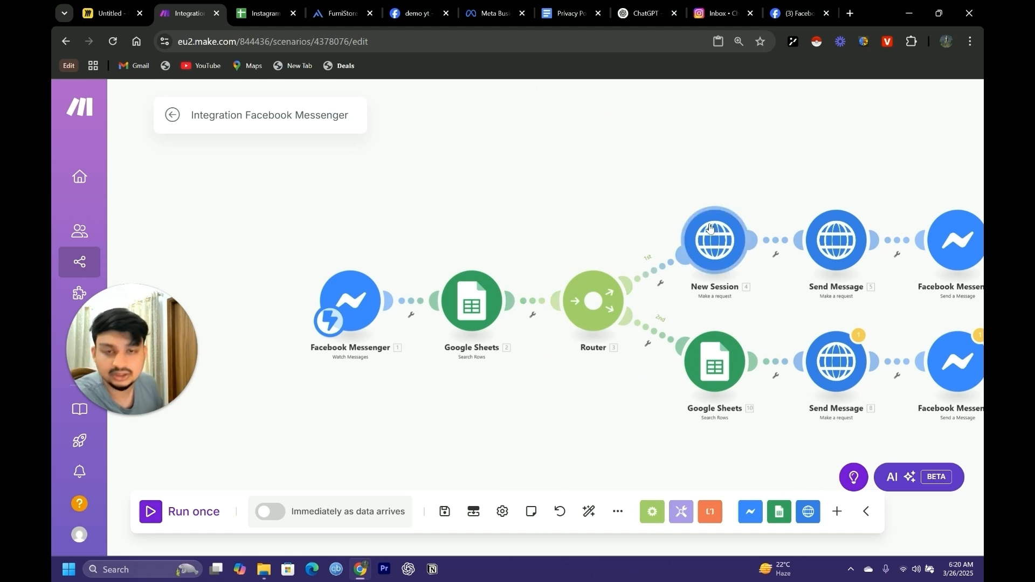
Replace the session_id value in the second route's Send Message request with Session ID (B) from its Search Rows module, and save
left_click_drag(557, 225, 478, 211)
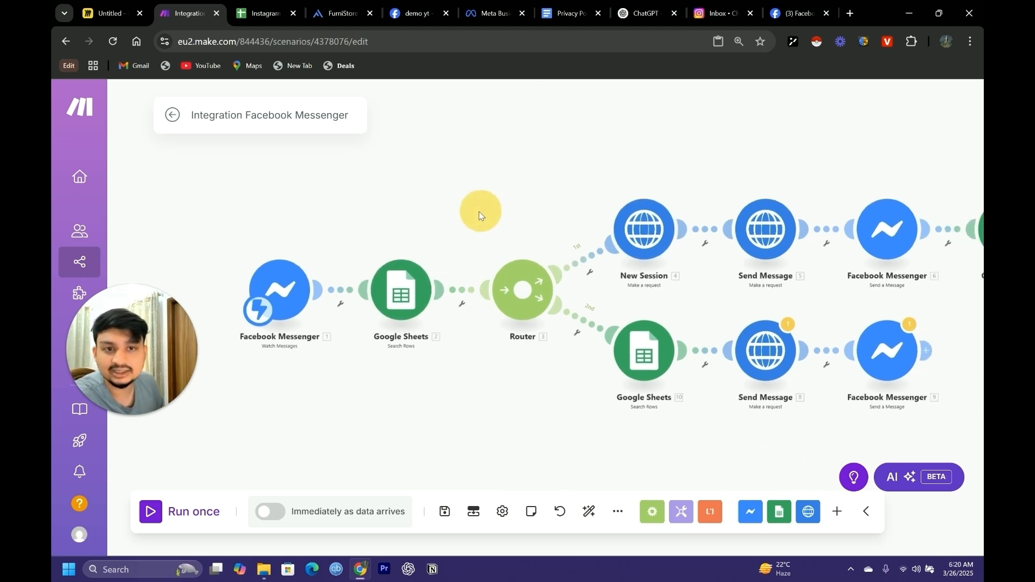
left_click(761, 359)
scroll(555, 410, "down", 10)
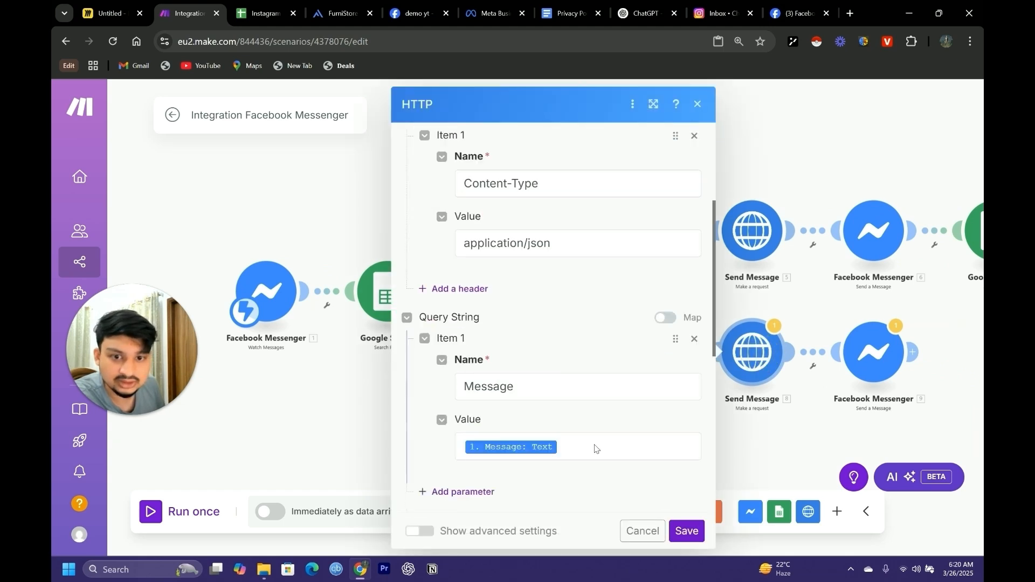
left_click(660, 317)
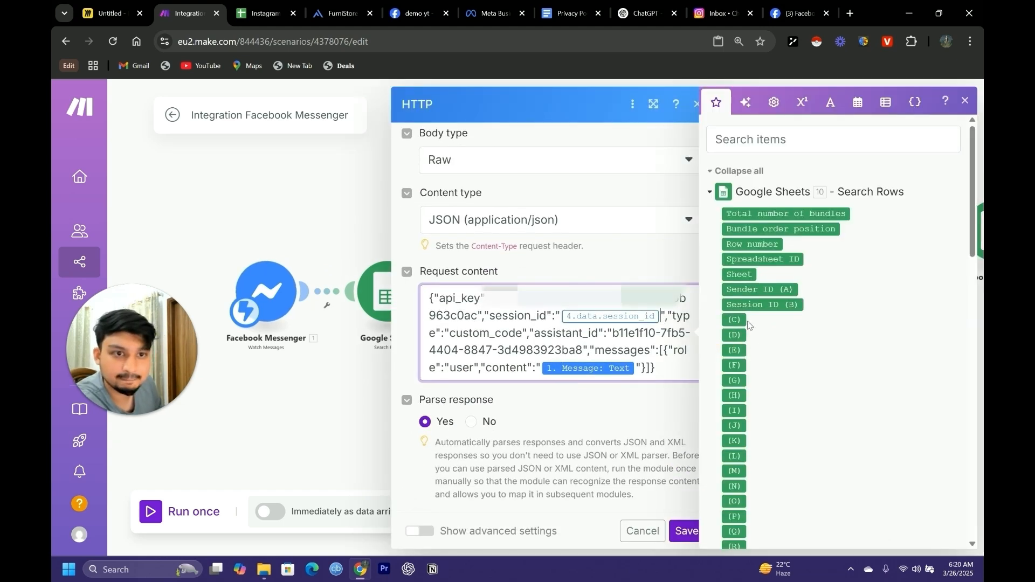
key("BackSpace")
left_click_drag(760, 305, 609, 316)
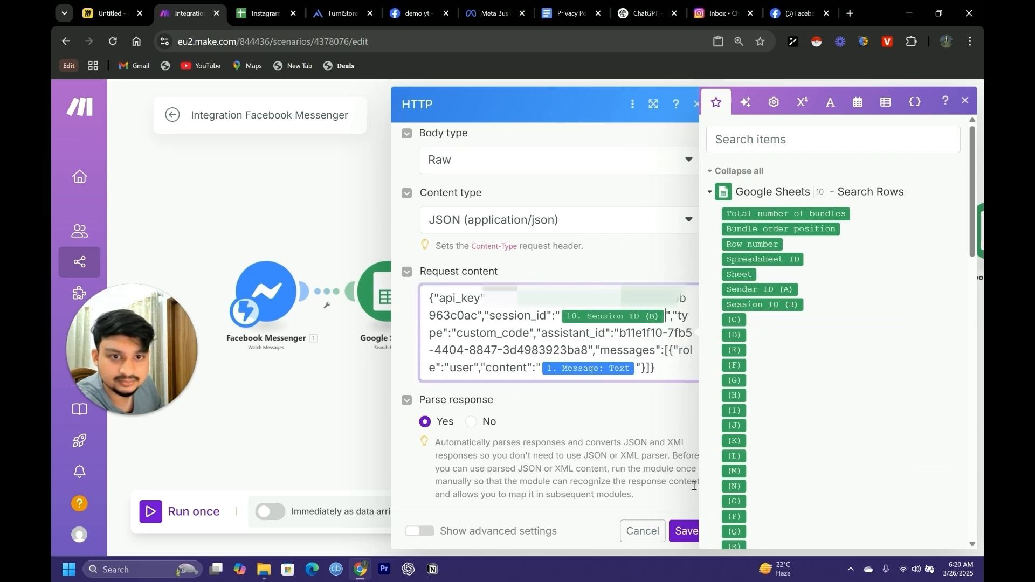
left_click(684, 532)
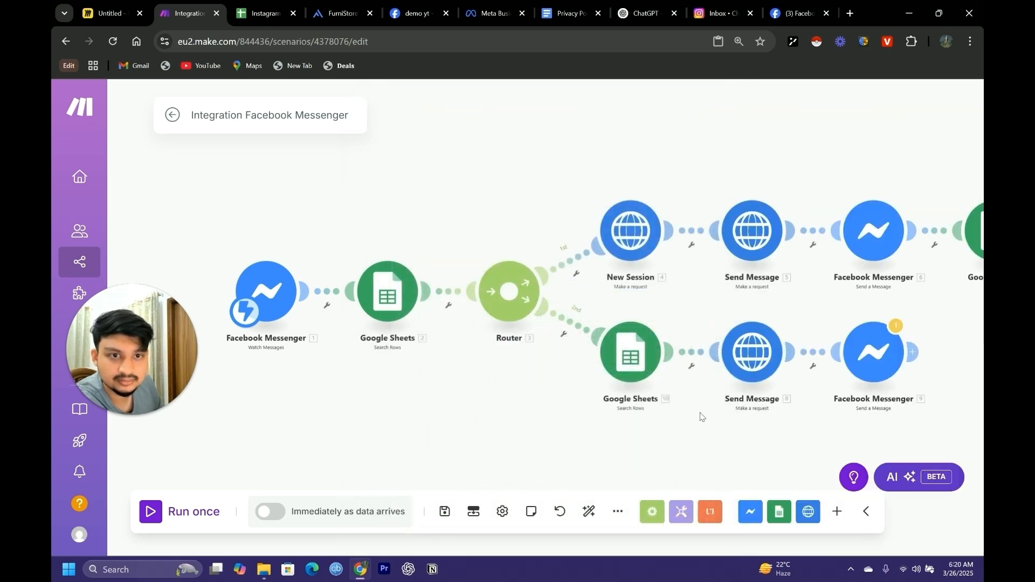
Compare the session_id mappings in the request content of both routes' Send Message modules
left_click(744, 239)
scroll(601, 426, "down", 10)
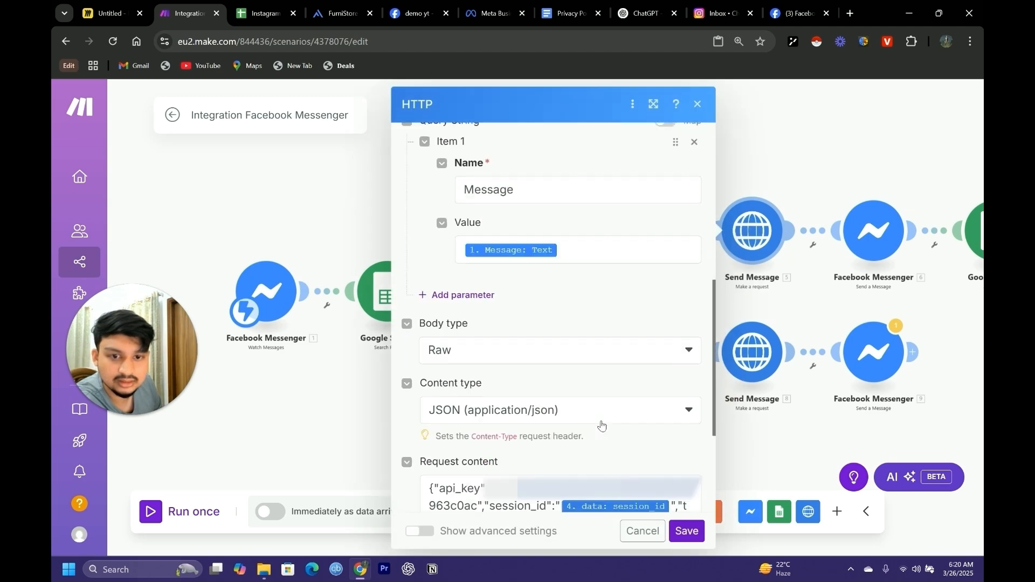
left_click(754, 460)
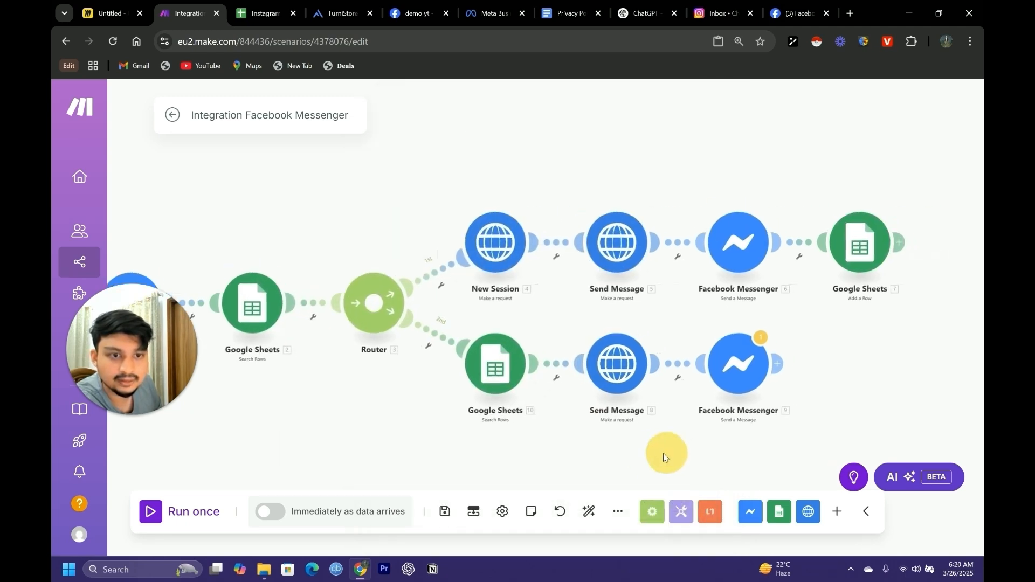
left_click(610, 362)
scroll(600, 446, "down", 10)
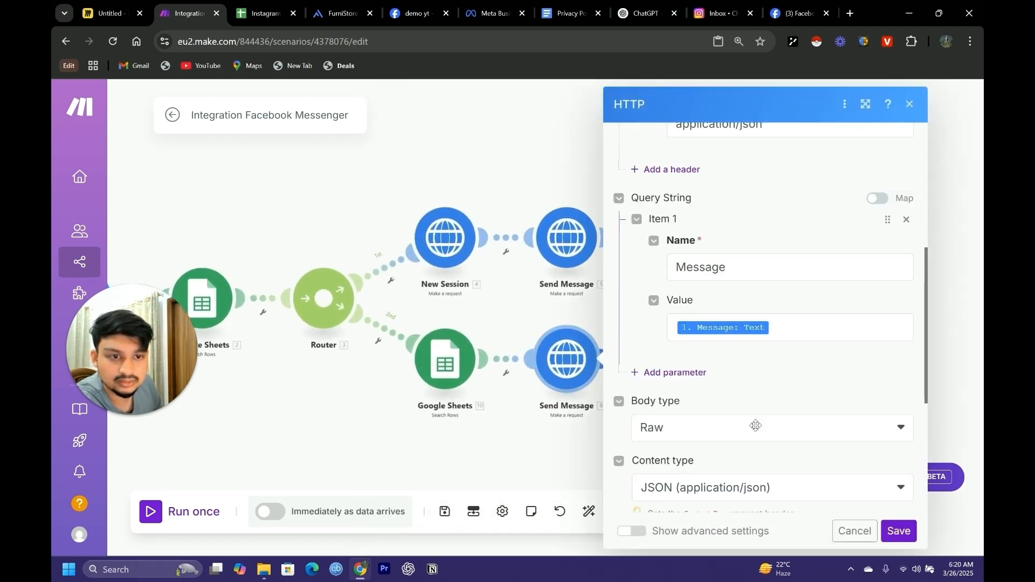
left_click(898, 531)
Clear the outdated data content mapping from the message text of the second route's Facebook Messenger module
left_click(688, 358)
scroll(513, 454, "down", 3)
scroll(512, 455, "down", 5)
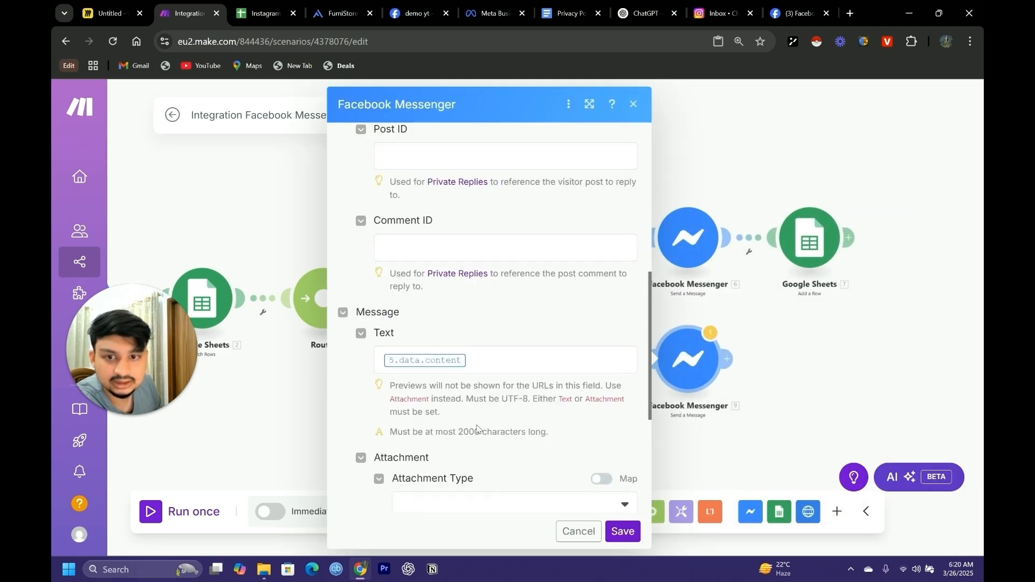
left_click(485, 362)
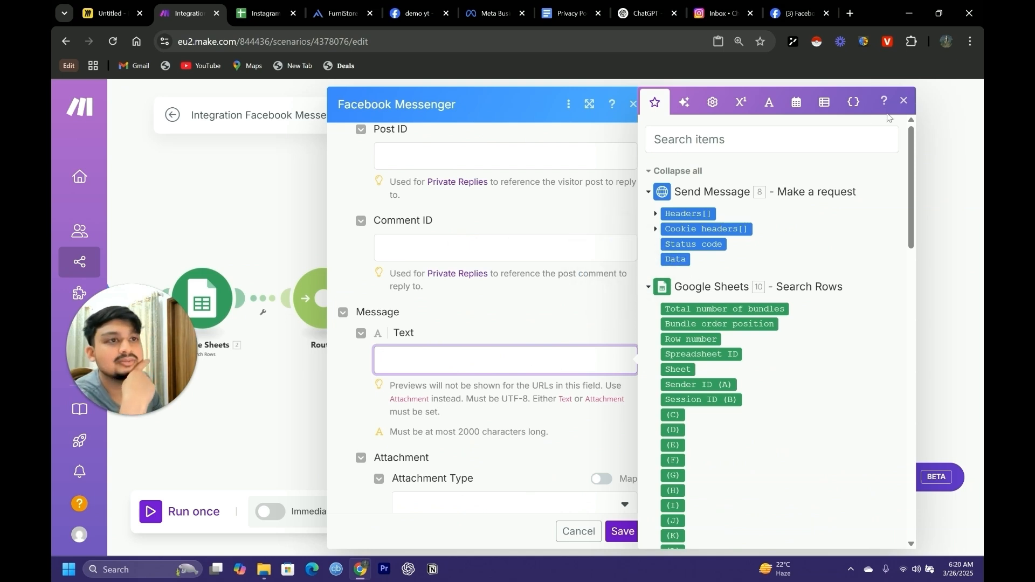
left_click(904, 100)
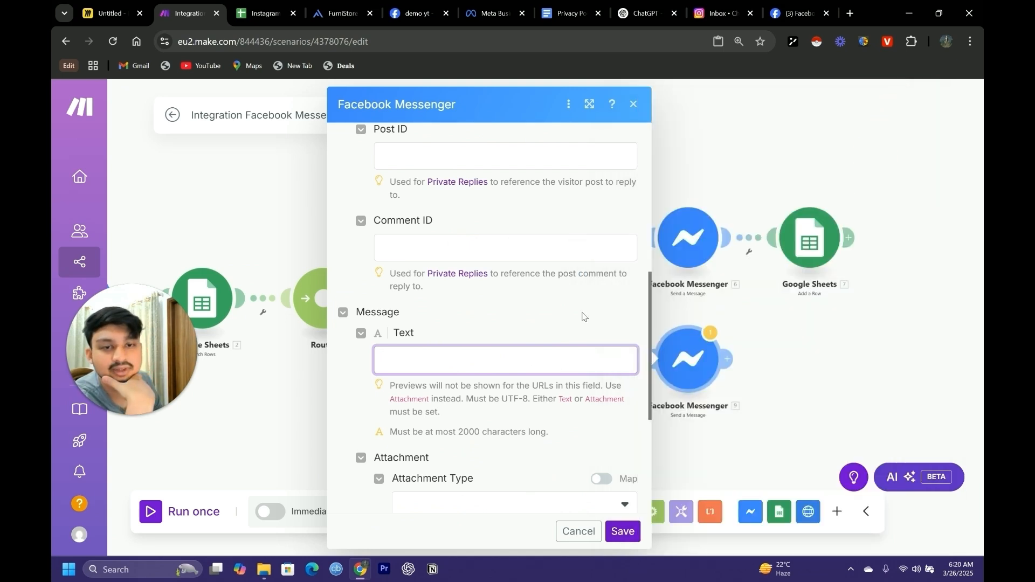
scroll(582, 317, "down", 3)
left_click(663, 430)
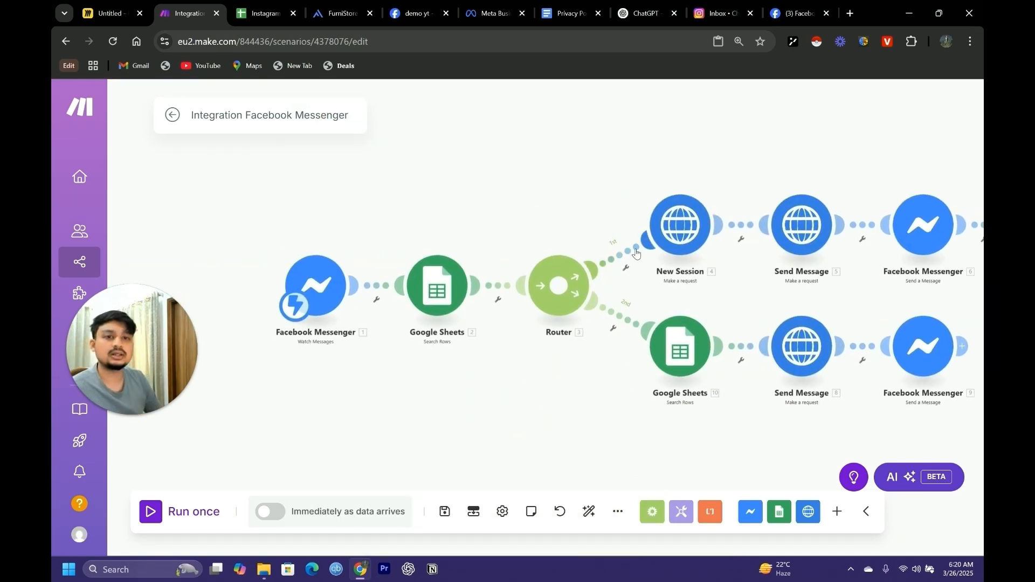
Set up a filter on the router's first route and label it FIRST MSG
left_click(626, 268)
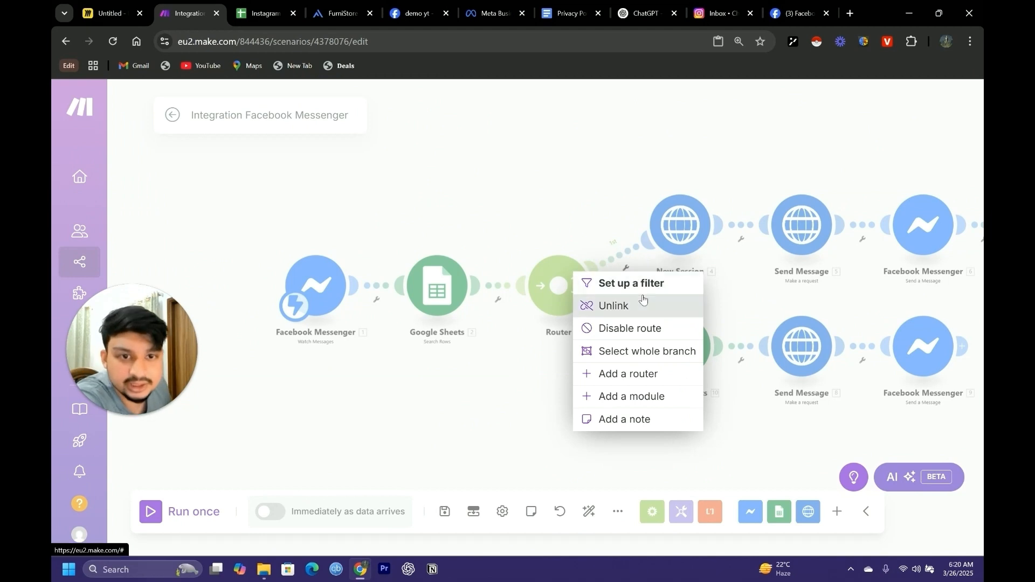
left_click(626, 292)
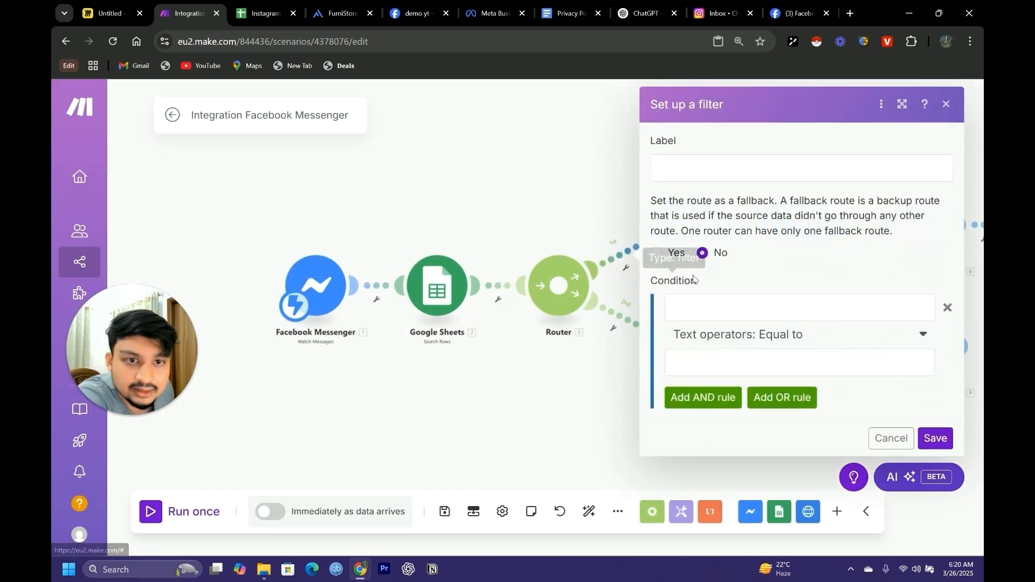
left_click(690, 173)
type("fIOR")
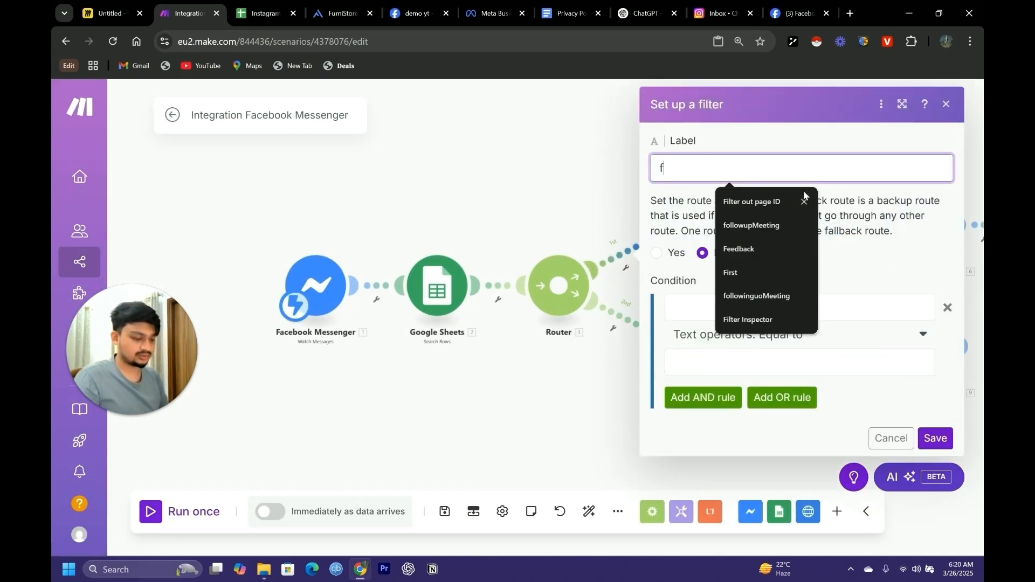
key("BackSpace")
key("BackSpace")
key("BackSpace")
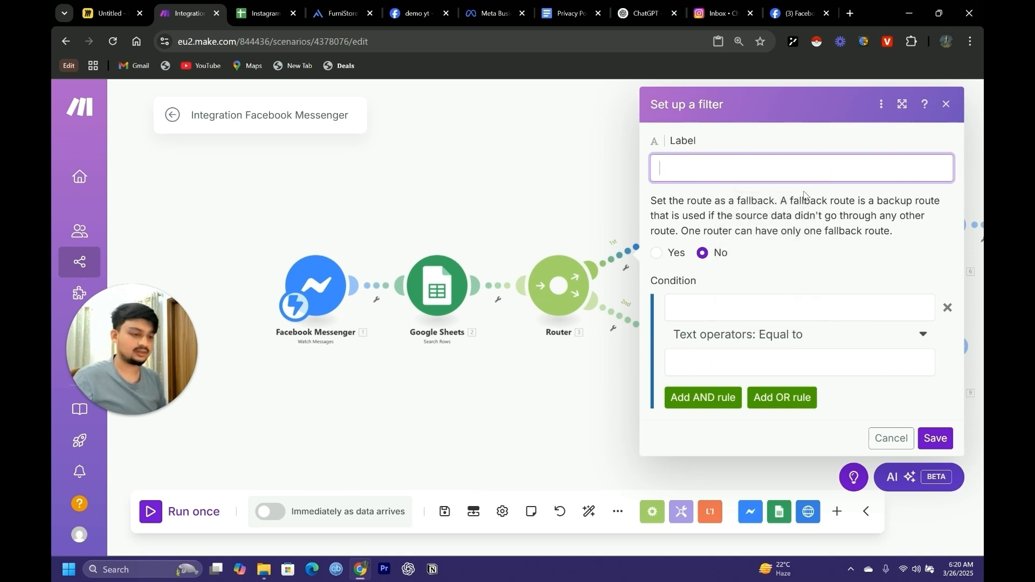
type("FIRST MSG")
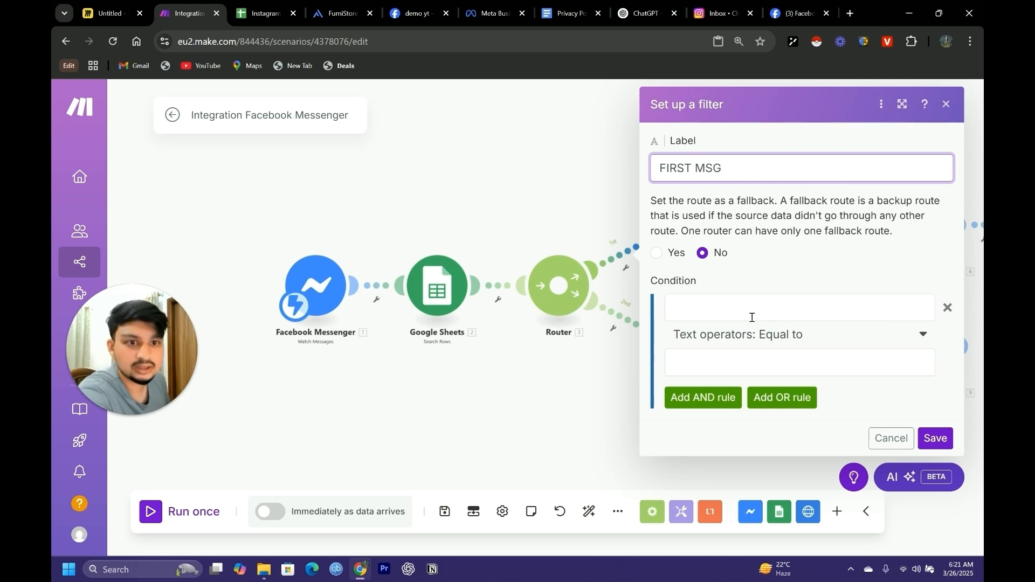
Set the FIRST MSG filter condition to the first Search Rows module's Session ID (B) Does not exist, and save it
left_click(706, 317)
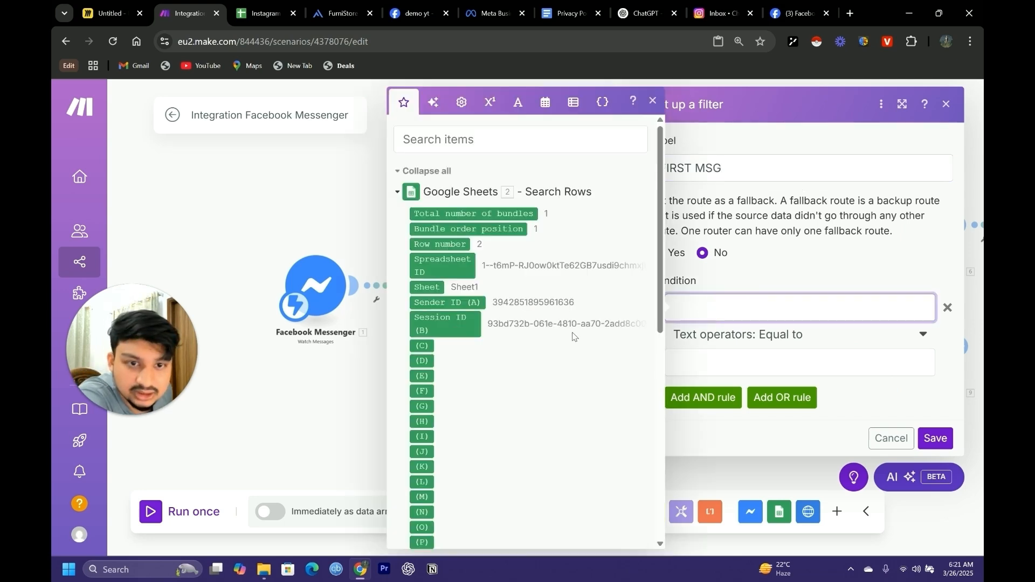
left_click(449, 329)
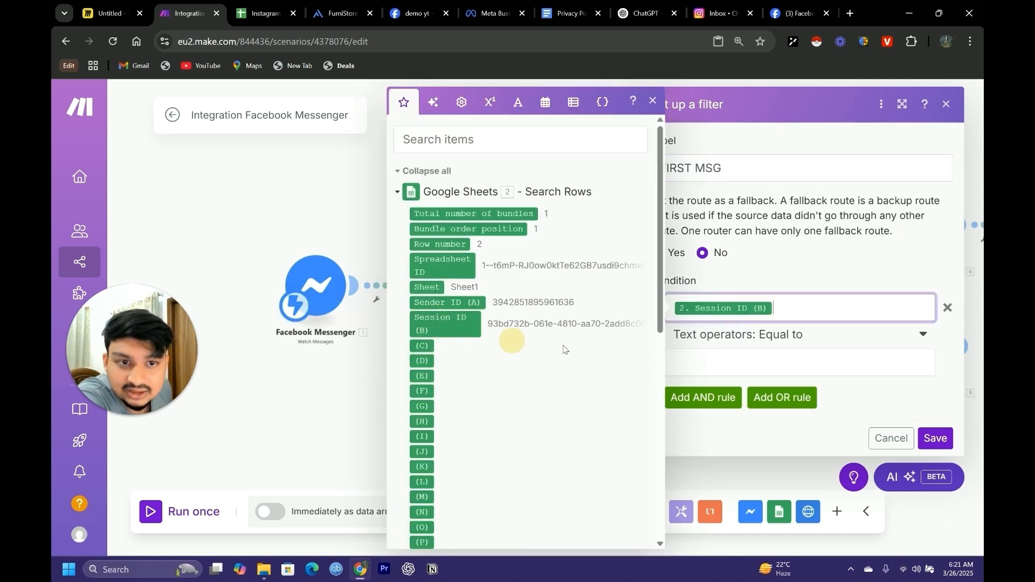
left_click(782, 338)
left_click(736, 428)
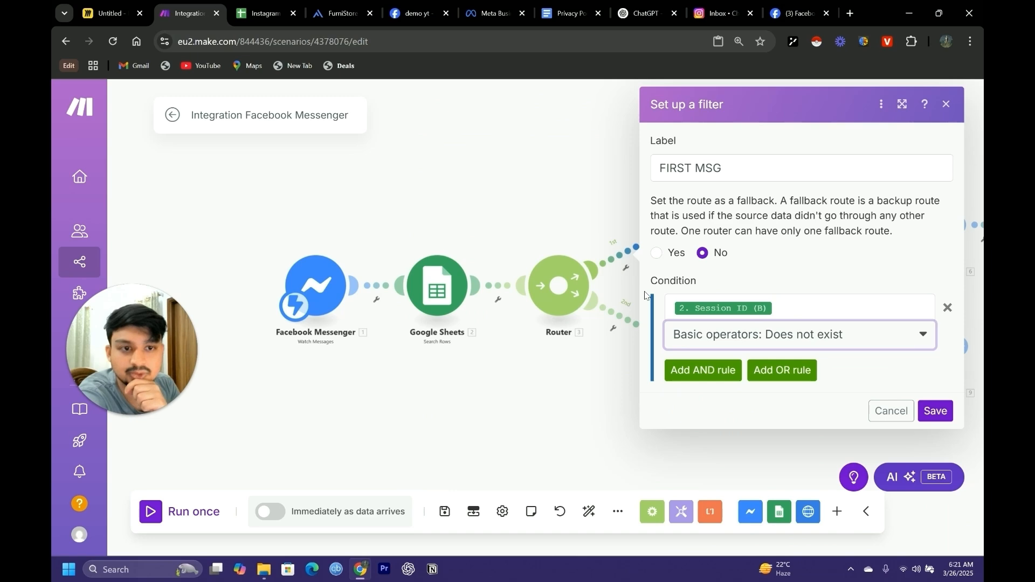
left_click(935, 410)
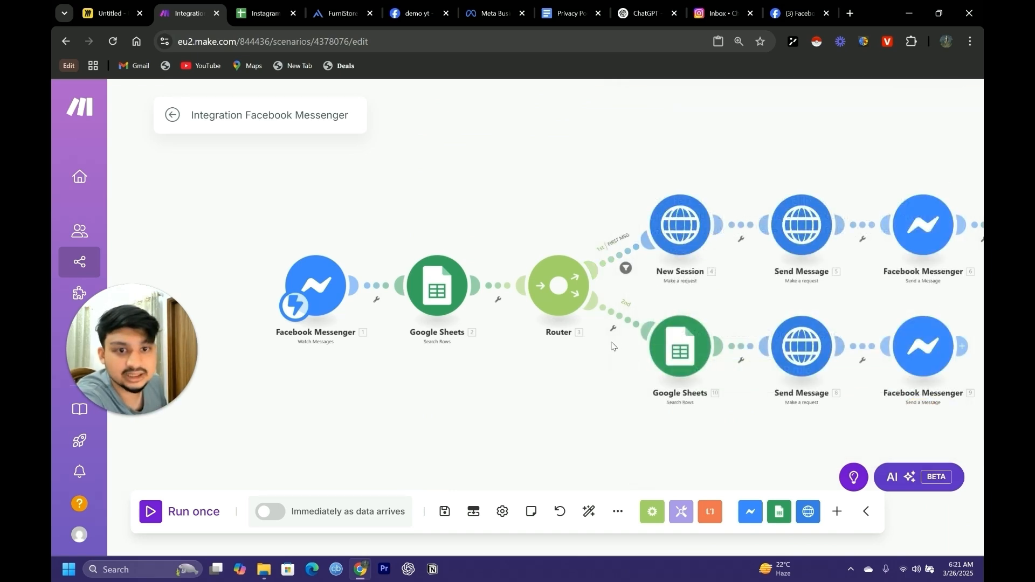
Add a filter on the router's second route requiring that the first Search Rows module's Session ID (B) Exists, and save it
left_click(613, 328)
left_click(598, 344)
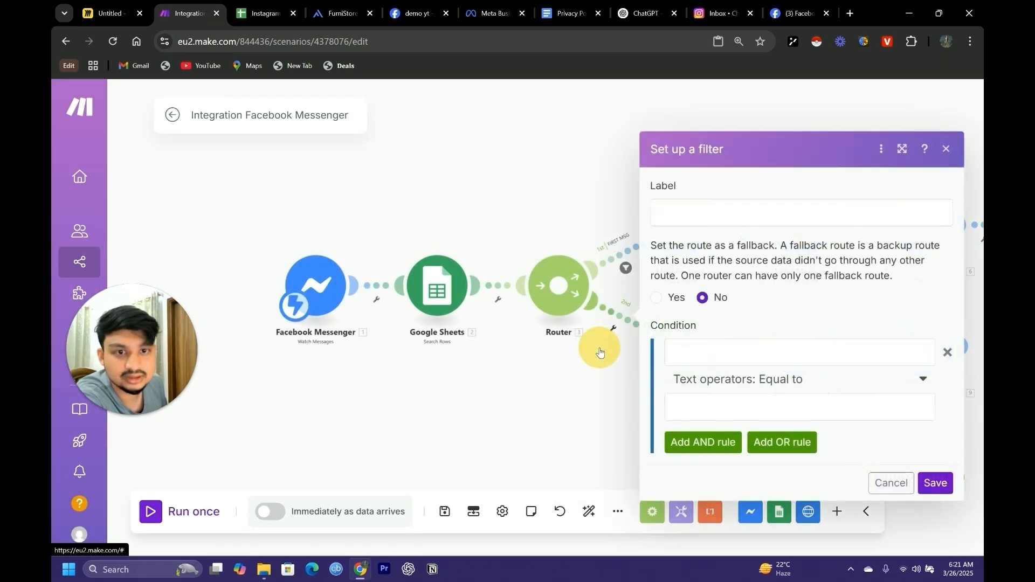
left_click(696, 351)
left_click(439, 320)
left_click(730, 403)
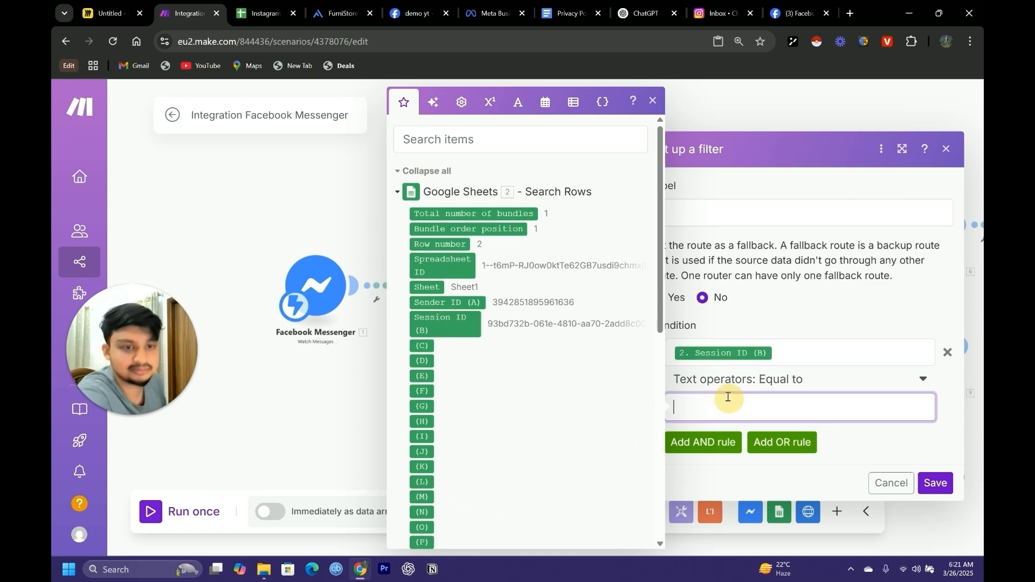
left_click(792, 381)
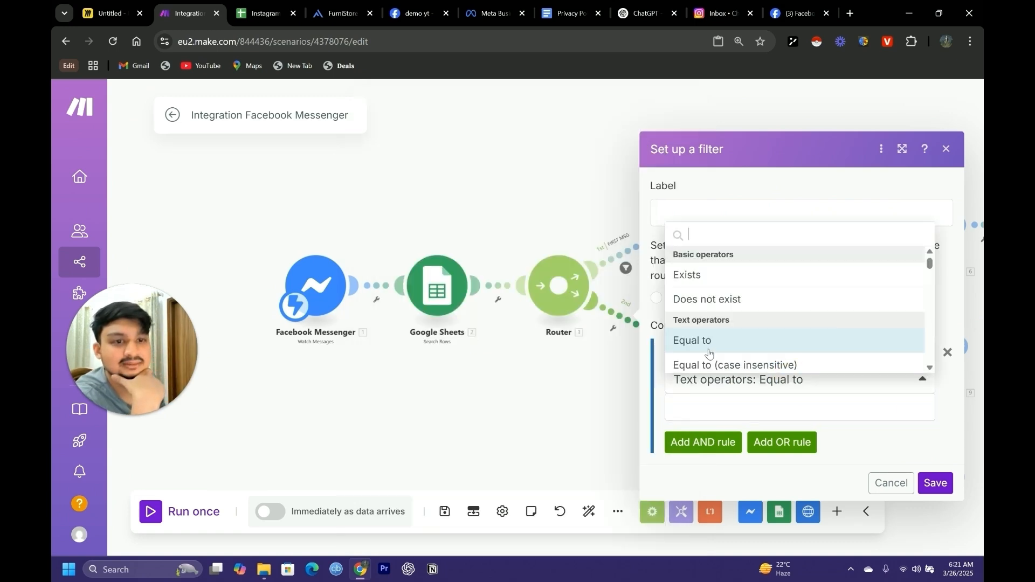
left_click(693, 286)
left_click(935, 455)
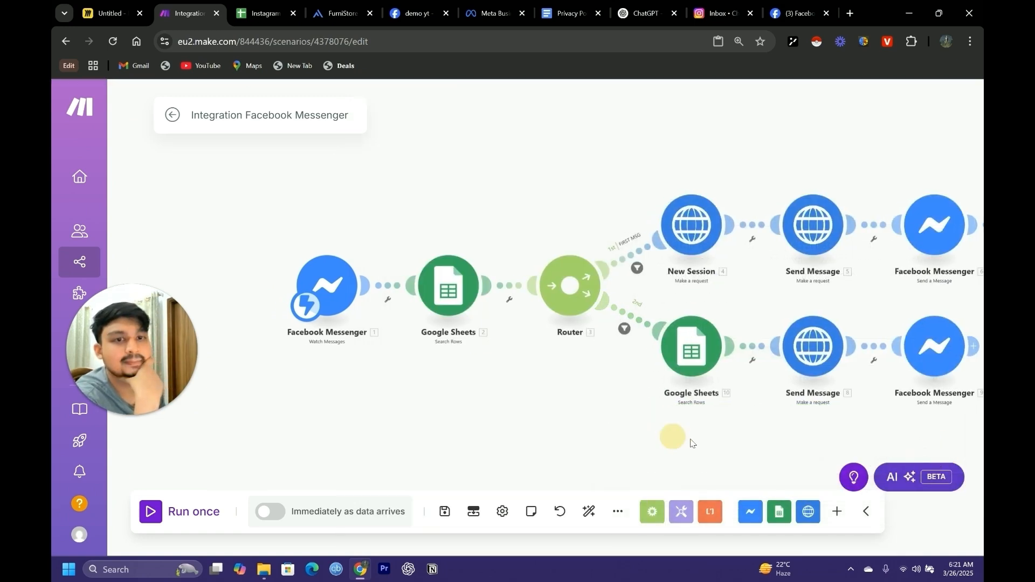
left_click_drag(672, 436, 591, 430)
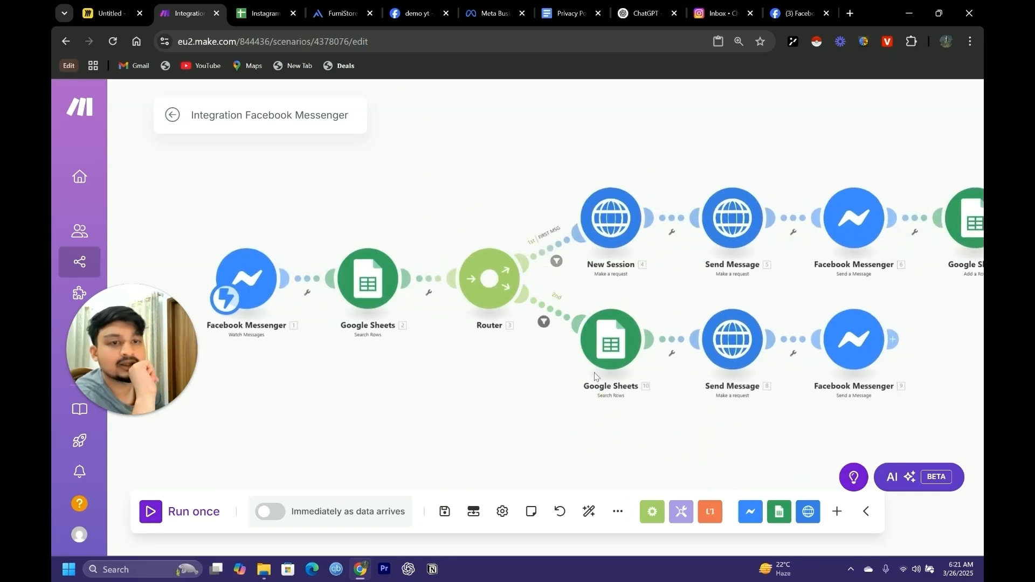
left_click_drag(327, 368, 471, 382)
left_click_drag(558, 392, 375, 369)
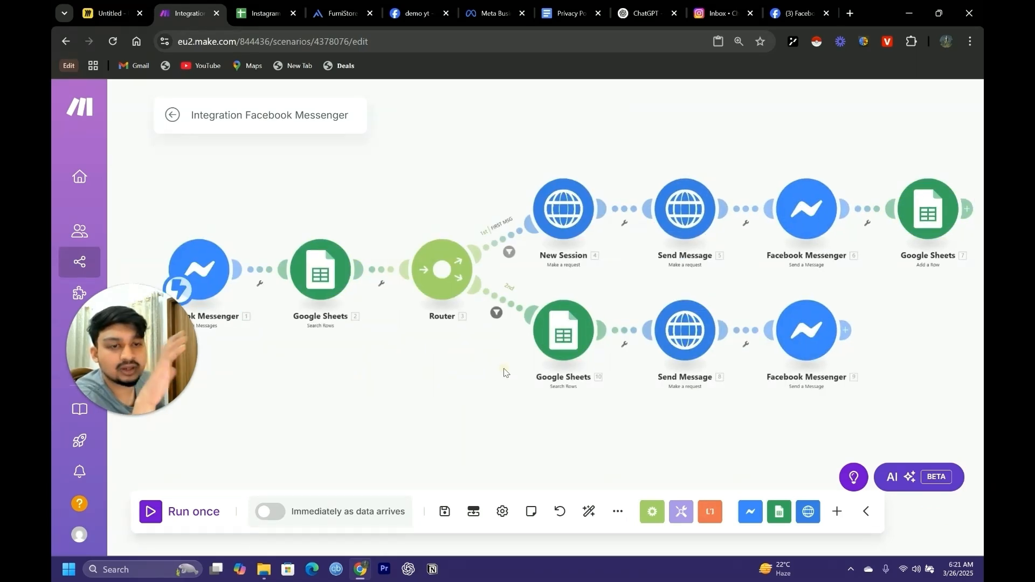
left_click_drag(504, 373, 513, 383)
scroll(500, 384, "down", 1)
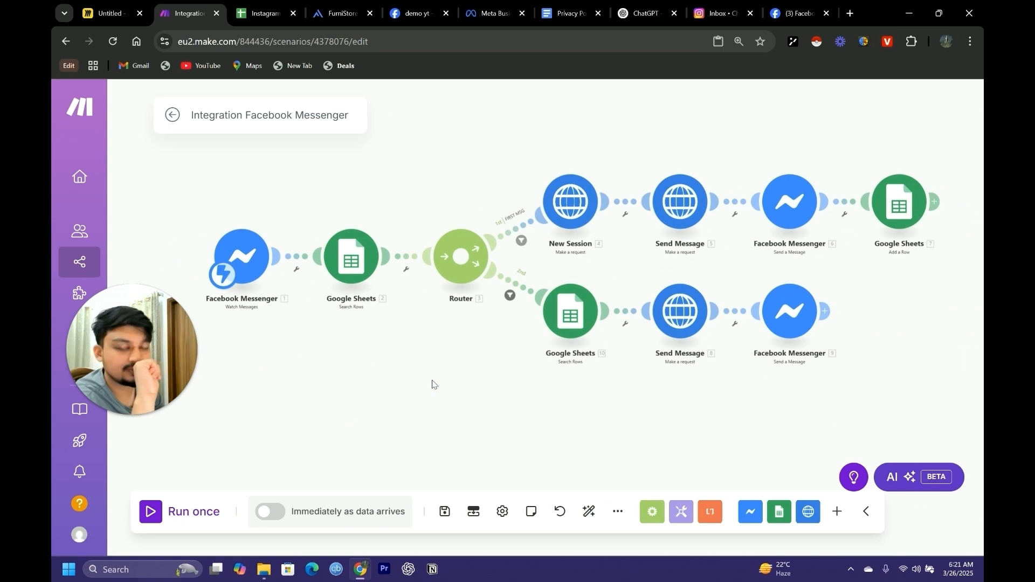
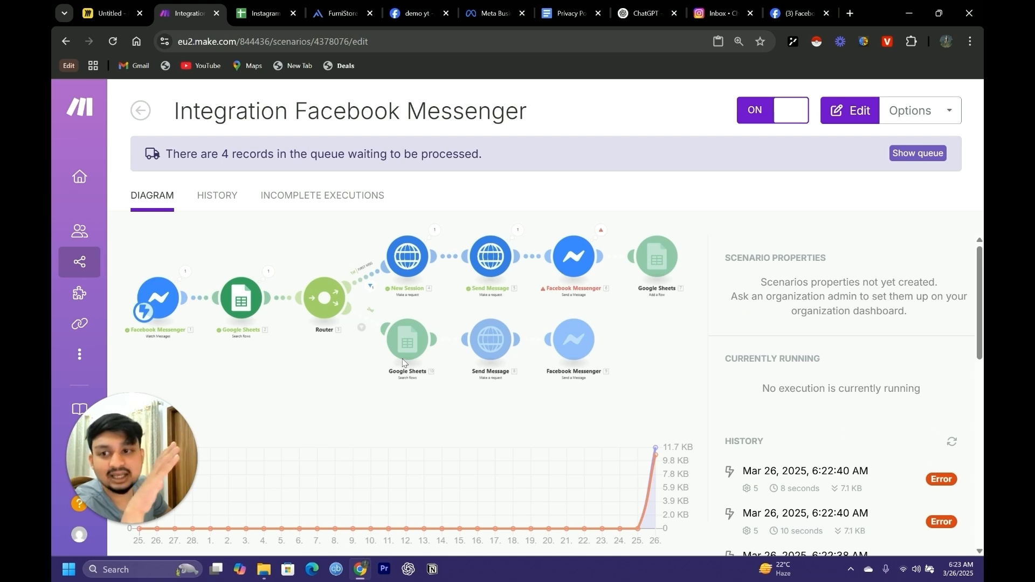
Open the Integration Facebook Messenger scenario for editing
left_click(361, 369)
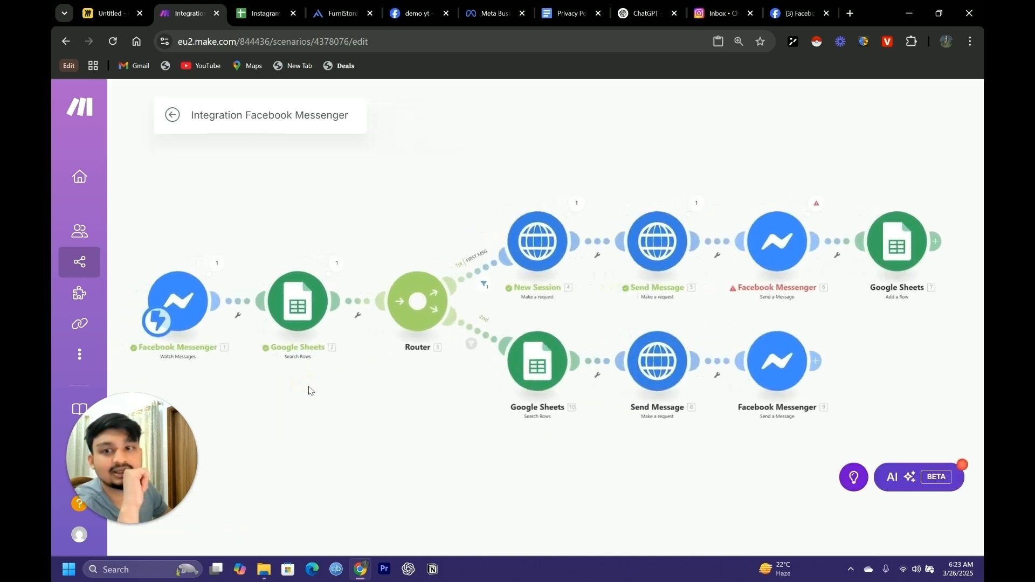
left_click_drag(449, 399, 465, 417)
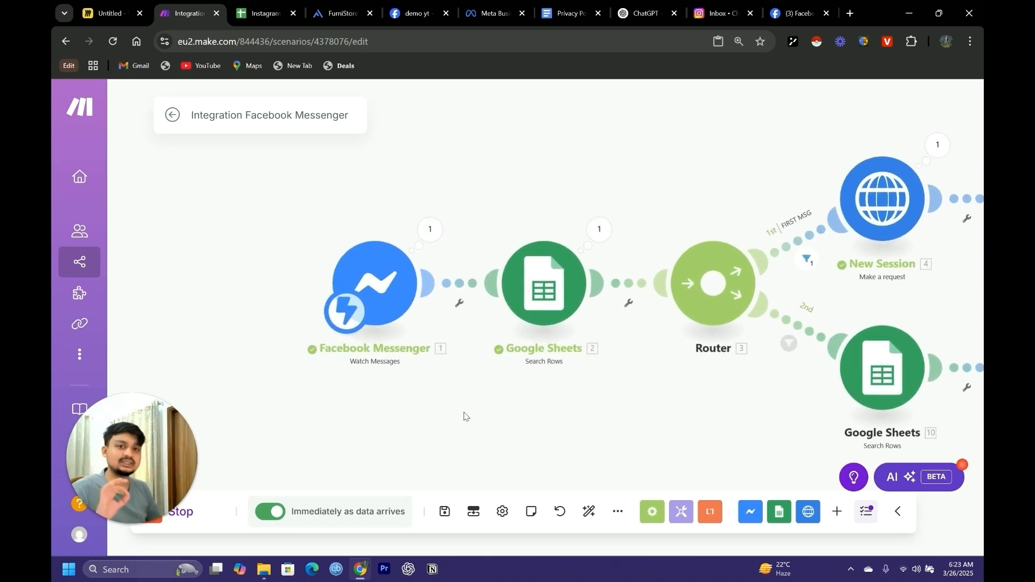
left_click(459, 303)
left_click(460, 319)
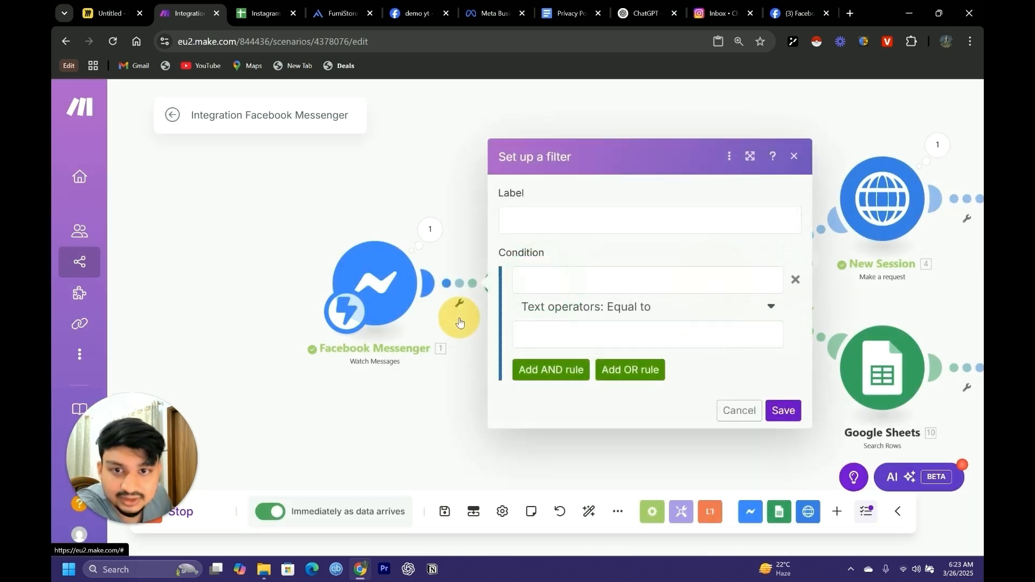
left_click(453, 408)
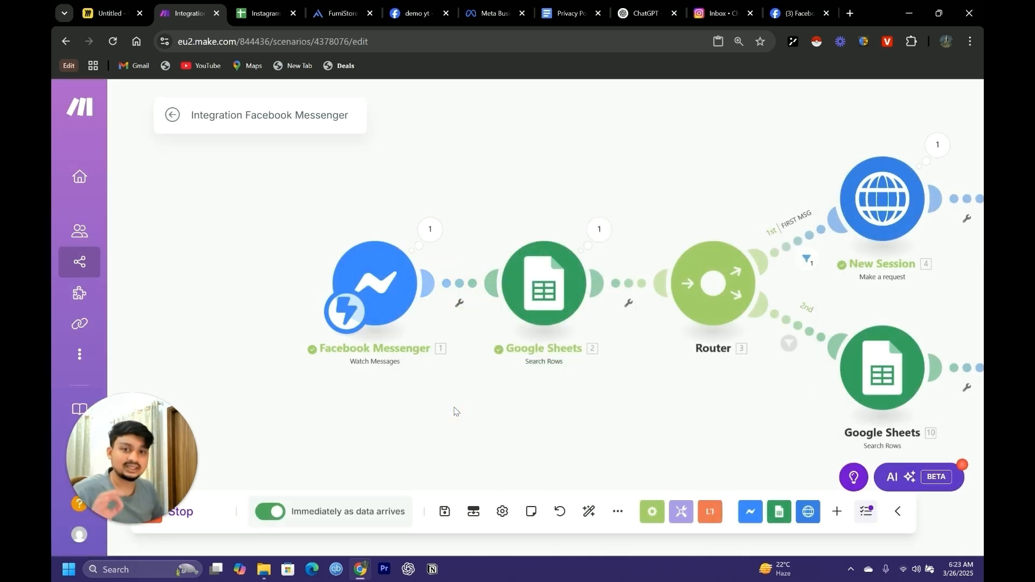
Inspect the Facebook Messenger Watch Messages module's last output and copy the sender's PSID value from Bundle 1
left_click(429, 229)
left_click(502, 244)
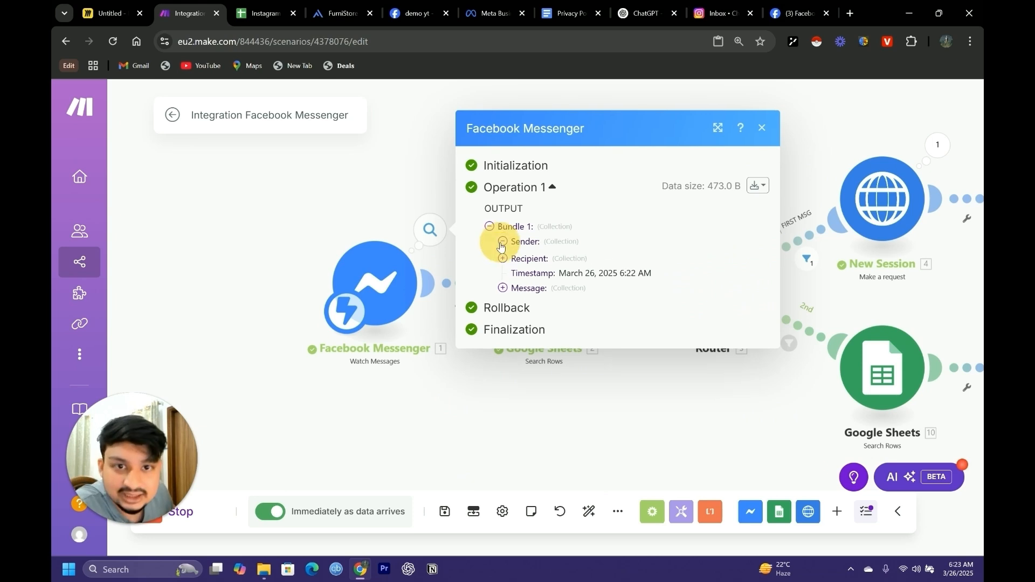
left_click_drag(525, 249, 642, 256)
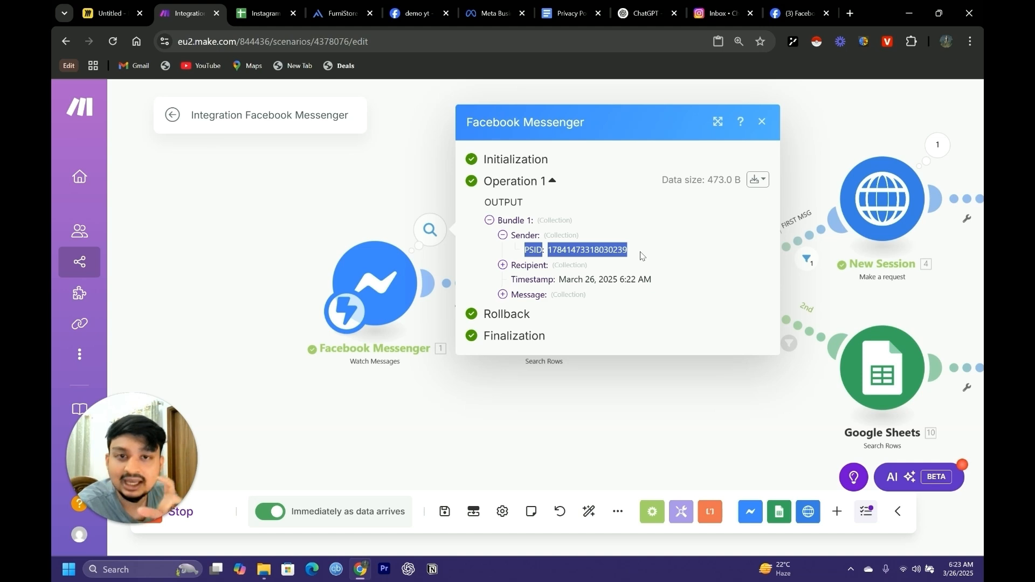
left_click(556, 242)
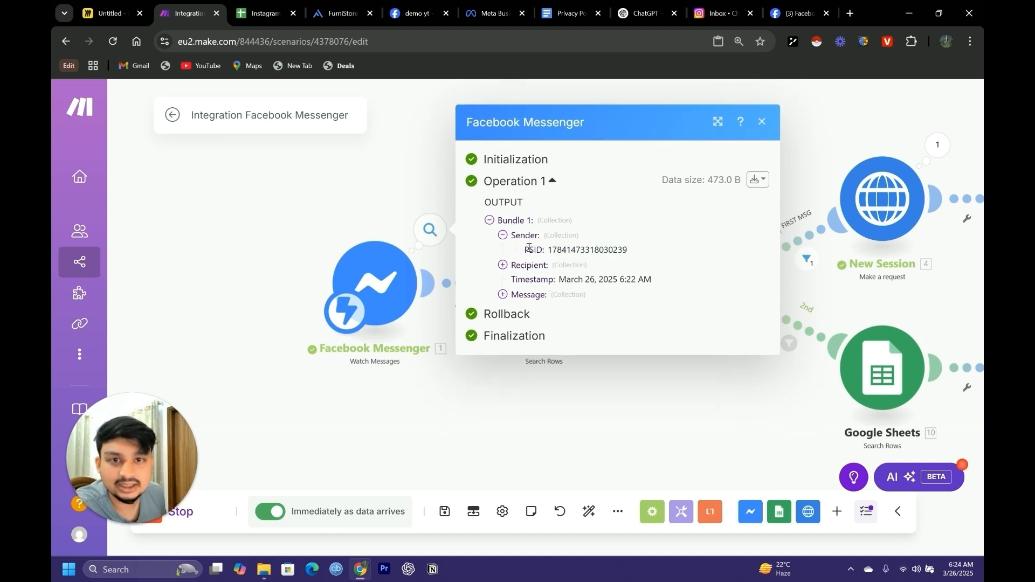
left_click_drag(527, 249, 626, 255)
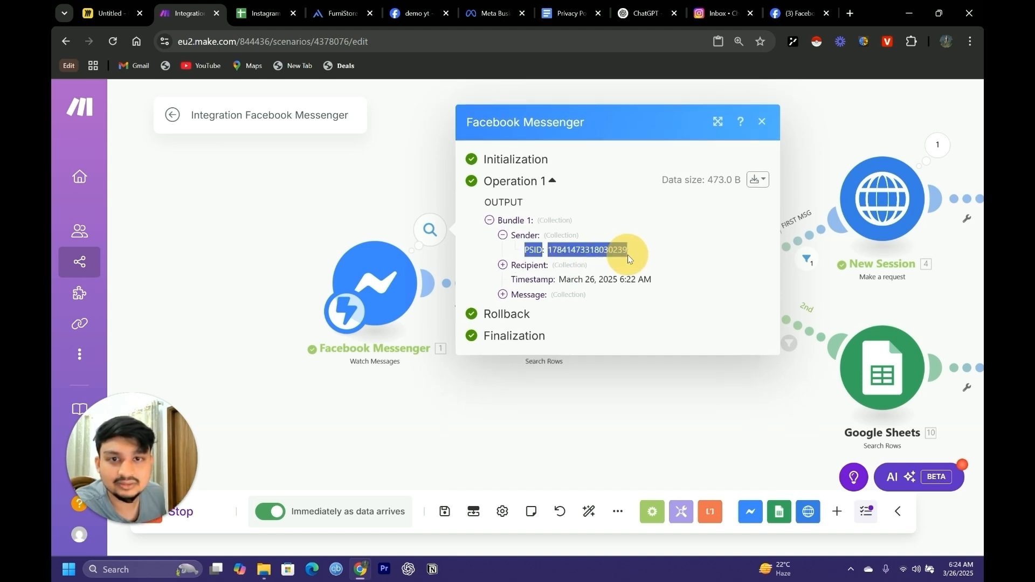
left_click(502, 264)
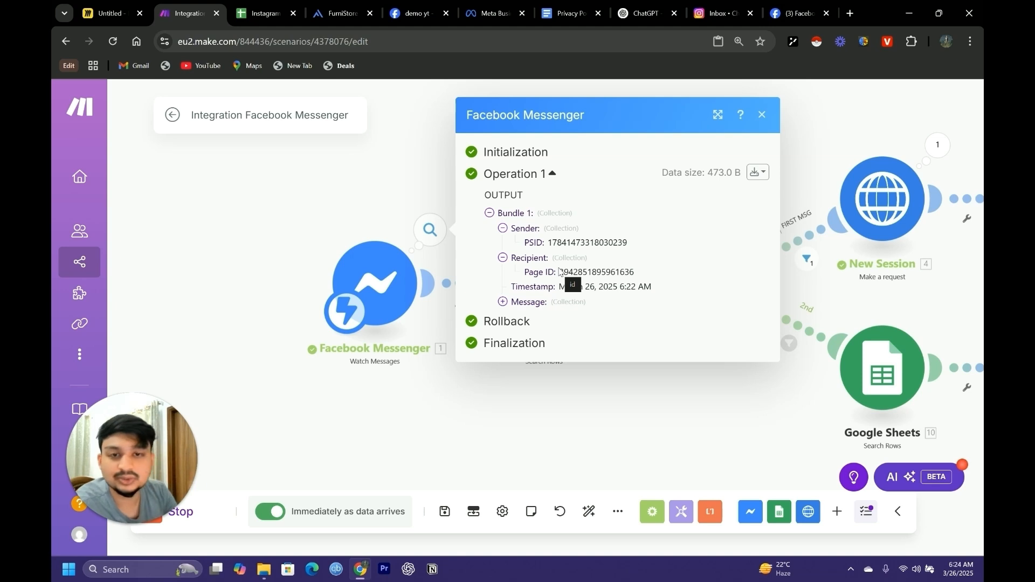
left_click_drag(628, 243, 546, 244)
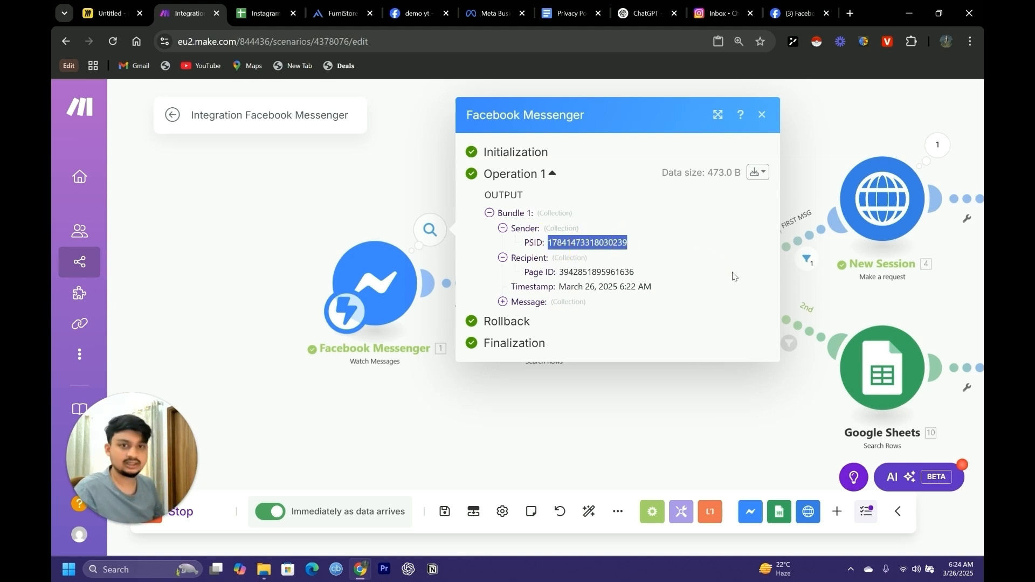
left_click(648, 426)
Set up a filter between the Facebook Messenger Watch Messages module and the first Google Sheets module, labelled Filtering page ID
left_click(460, 302)
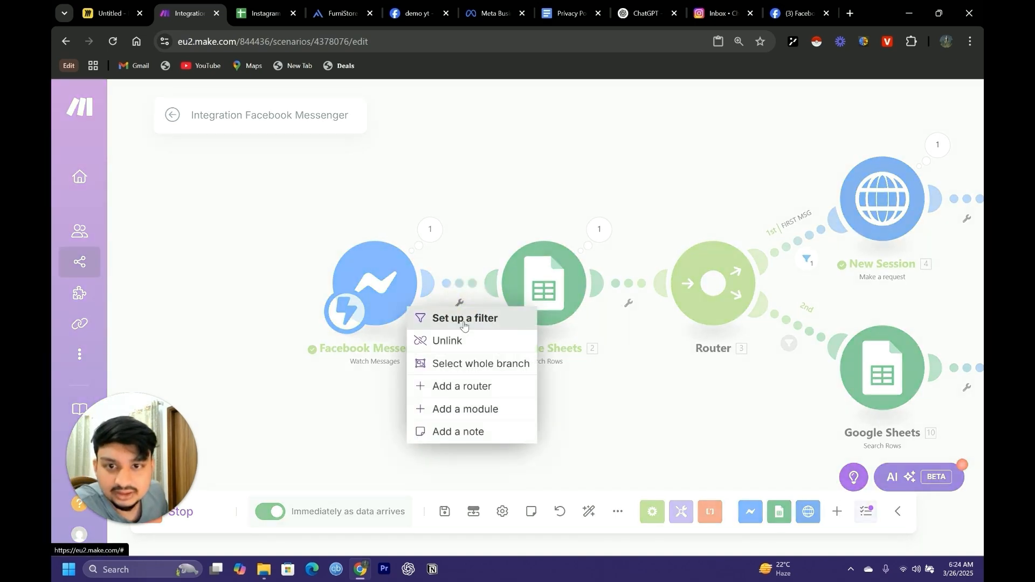
left_click(464, 319)
left_click(568, 228)
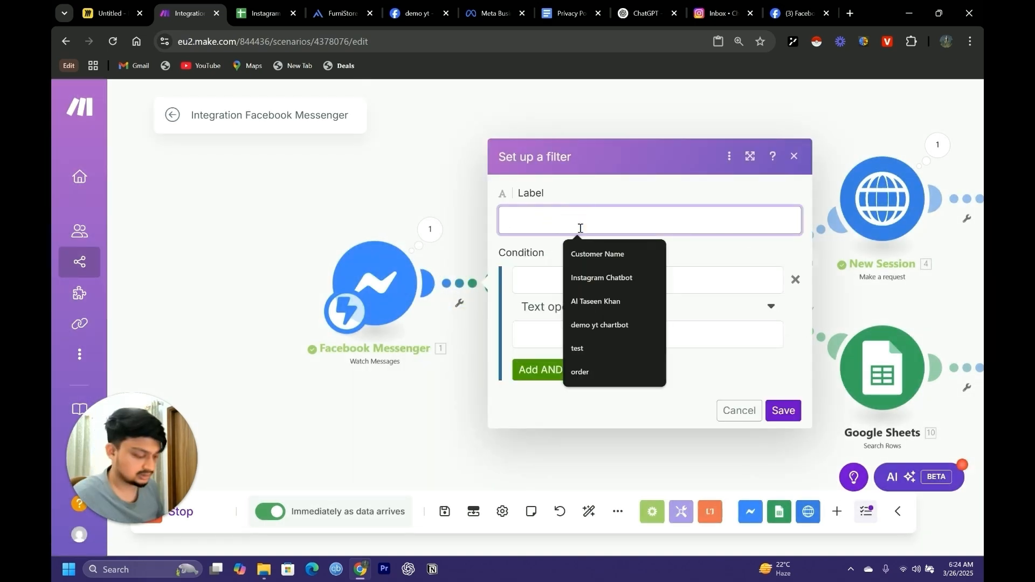
type("f")
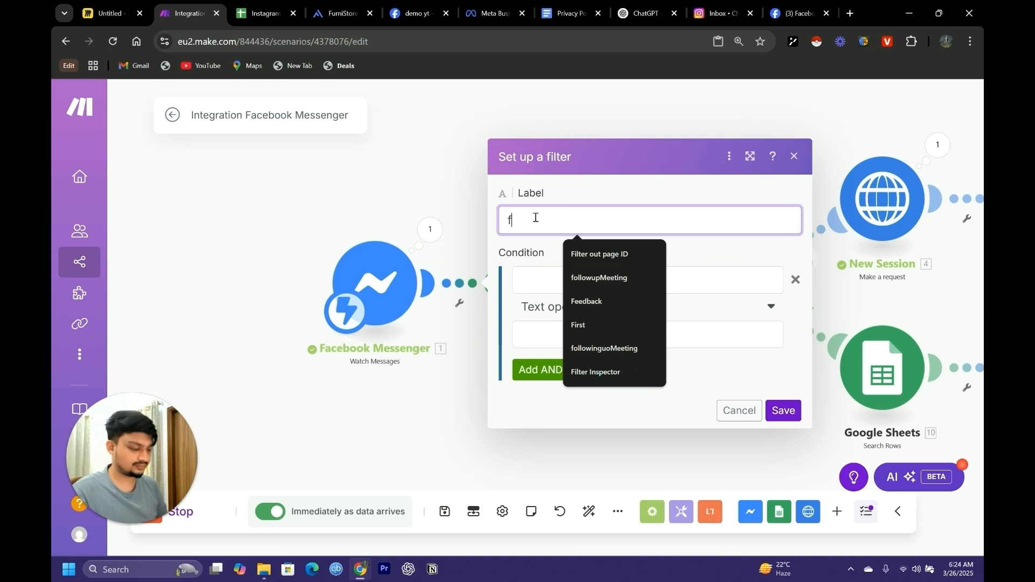
type("il")
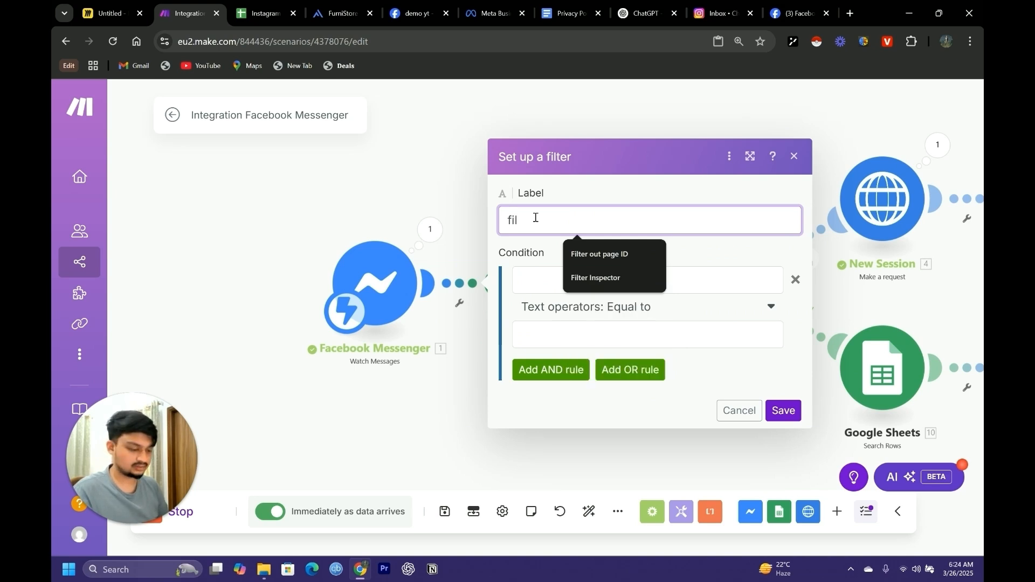
key("BackSpace")
key("BackSpace")
key("BackSpace")
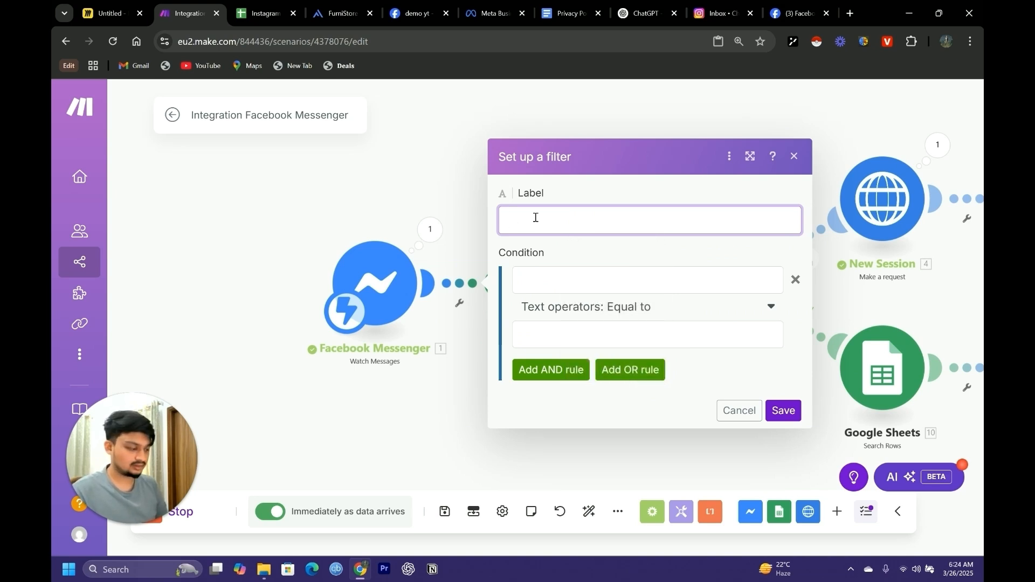
type("Filter")
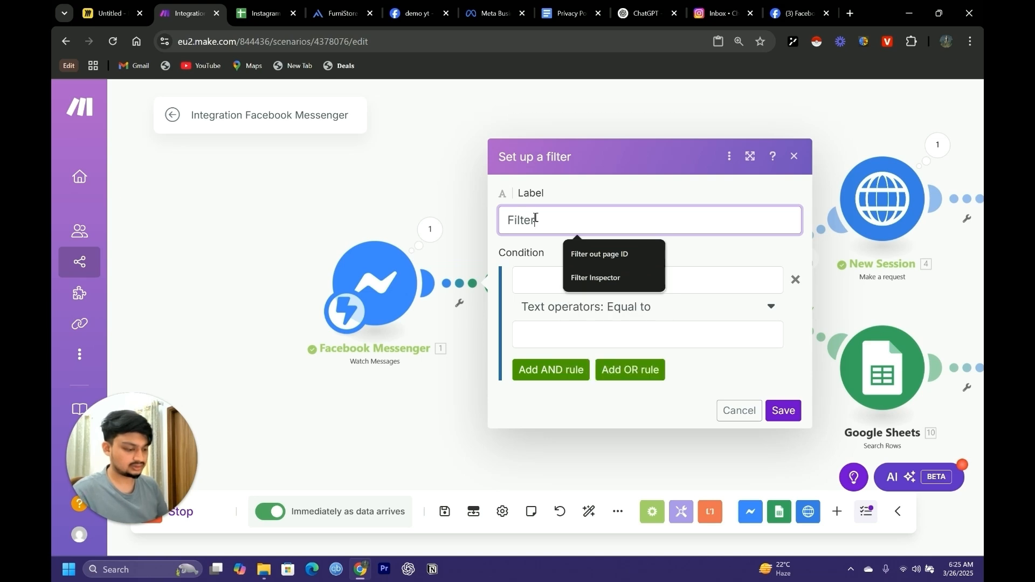
type("ing page ID")
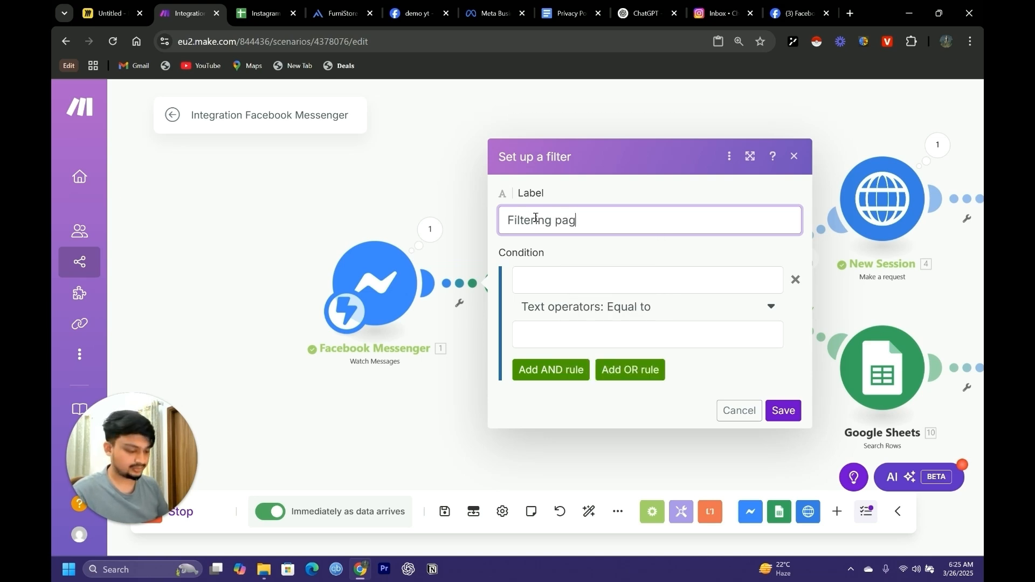
Set the Filtering page ID condition to Sender: PSID Does not contain the copied PSID value, and save it
left_click(553, 279)
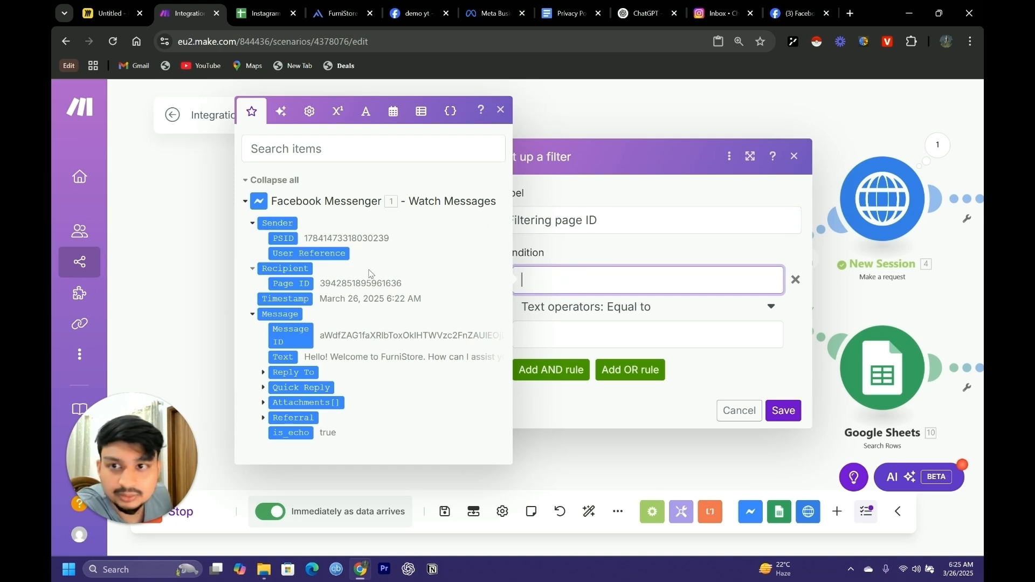
left_click(283, 238)
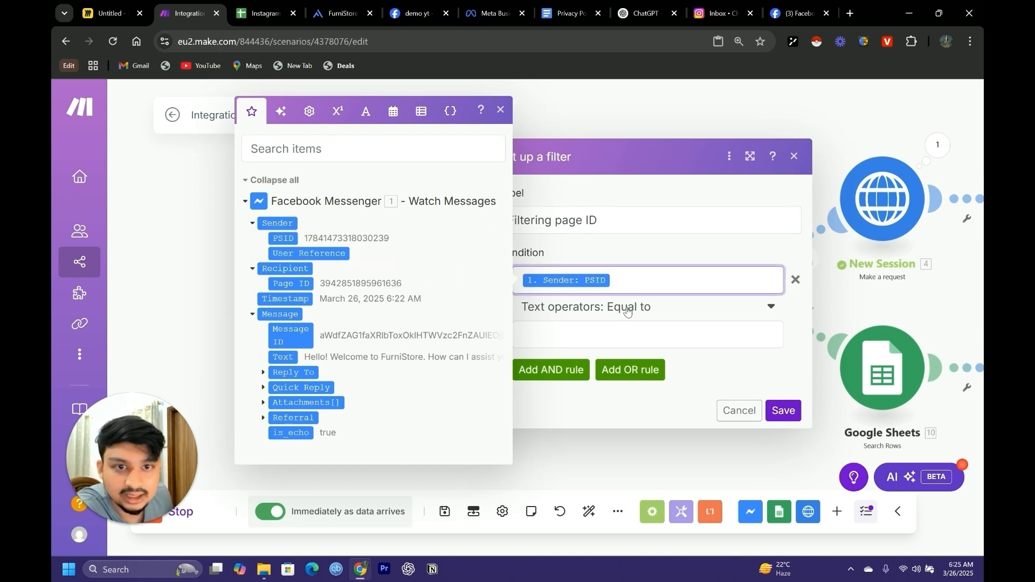
left_click(680, 307)
scroll(615, 410, "down", 6)
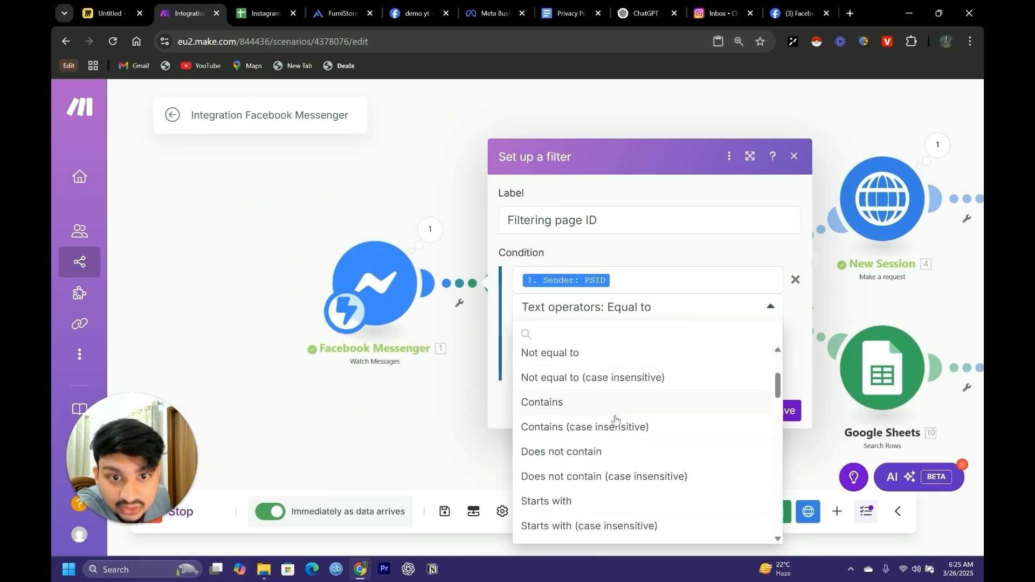
scroll(564, 448, "up", 2)
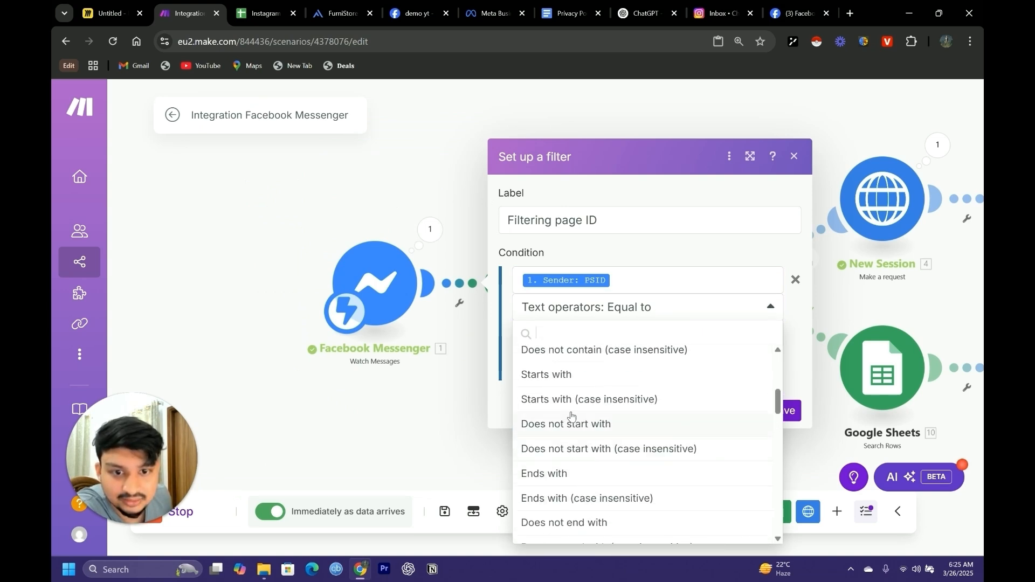
scroll(570, 418, "up", 2)
left_click(564, 393)
left_click(579, 339)
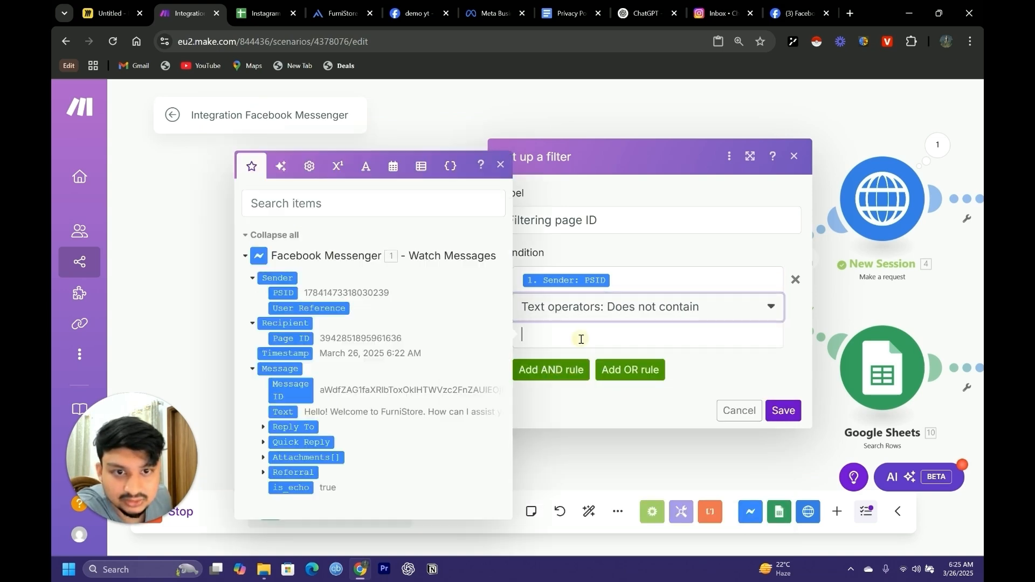
key("ctrl+v")
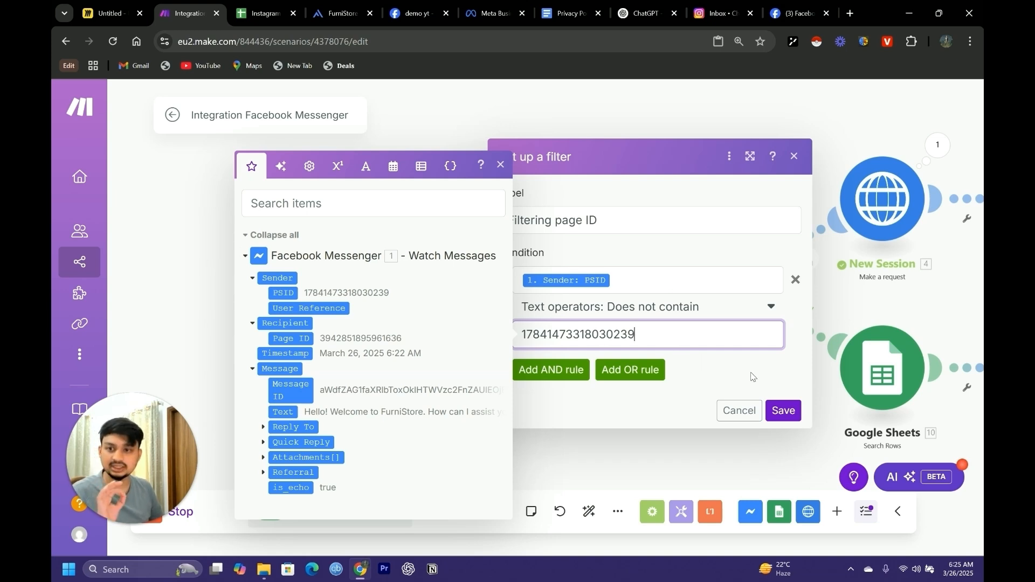
left_click(782, 411)
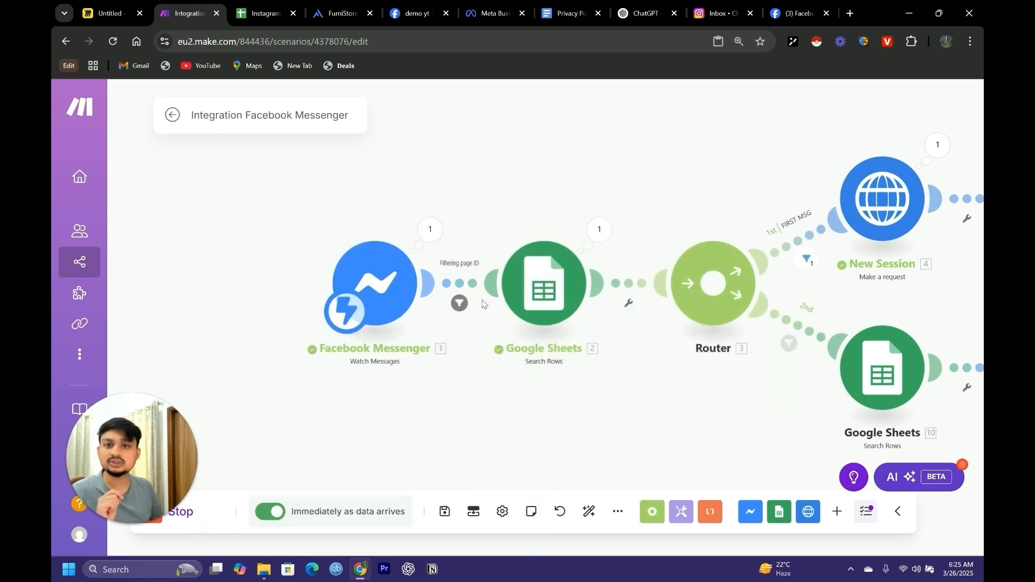
left_click(458, 270)
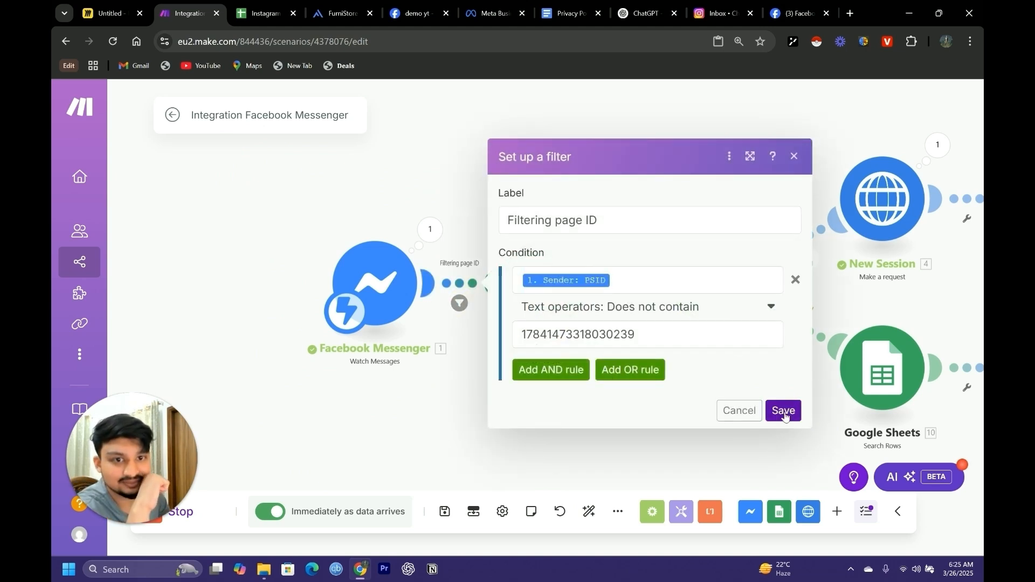
left_click(783, 411)
Clear the stored sender IDs and session IDs below the header row in the Instagram Chatbot ID List spreadsheet
scroll(688, 430, "down", 1)
left_click_drag(688, 430, 487, 404)
scroll(565, 412, "down", 1)
scroll(589, 420, "down", 2)
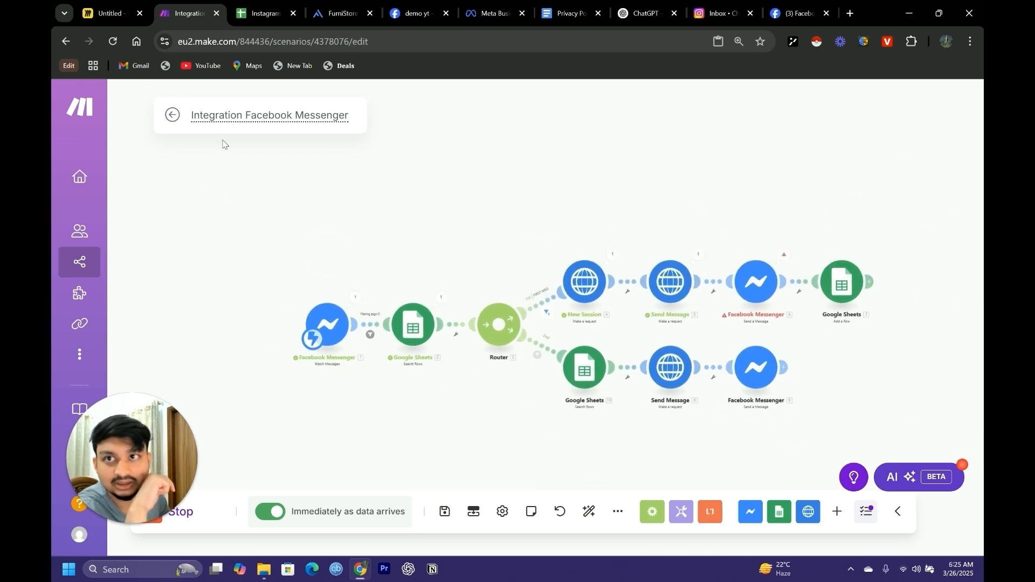
left_click(261, 13)
left_click_drag(447, 262, 169, 216)
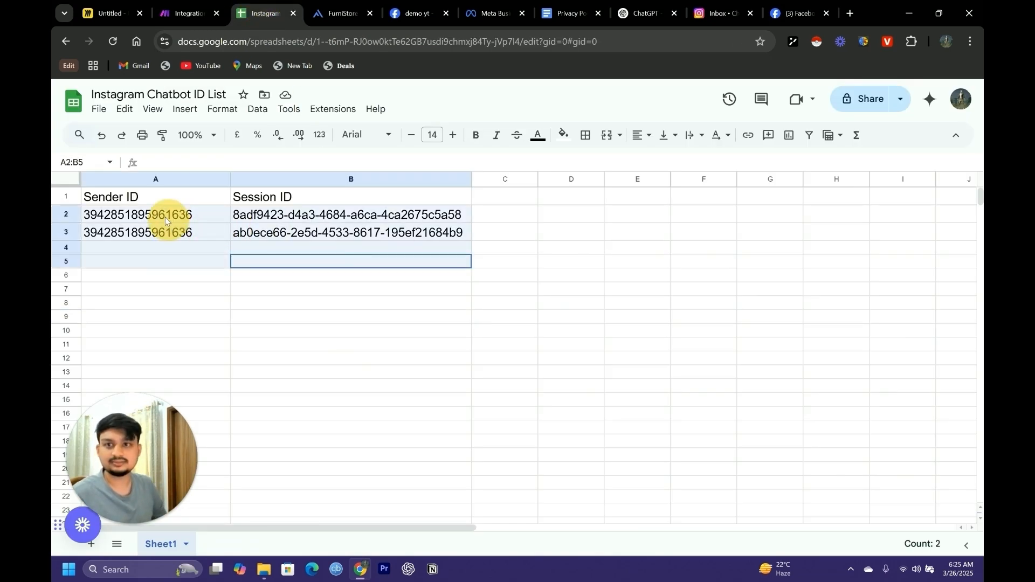
key("Delete")
Return to the Make scenario and leave its editor, keeping the changes
left_click(186, 13)
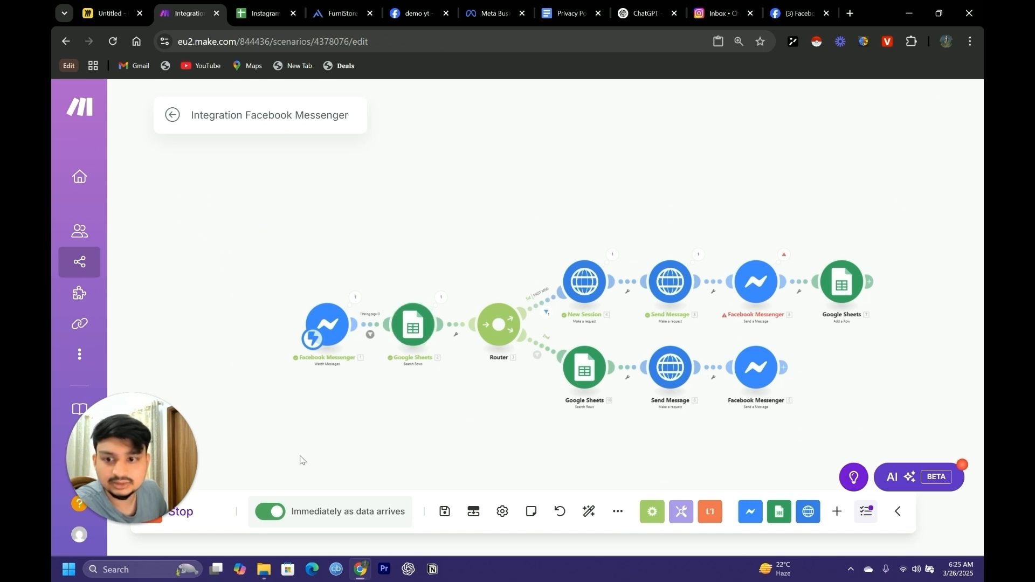
left_click(172, 116)
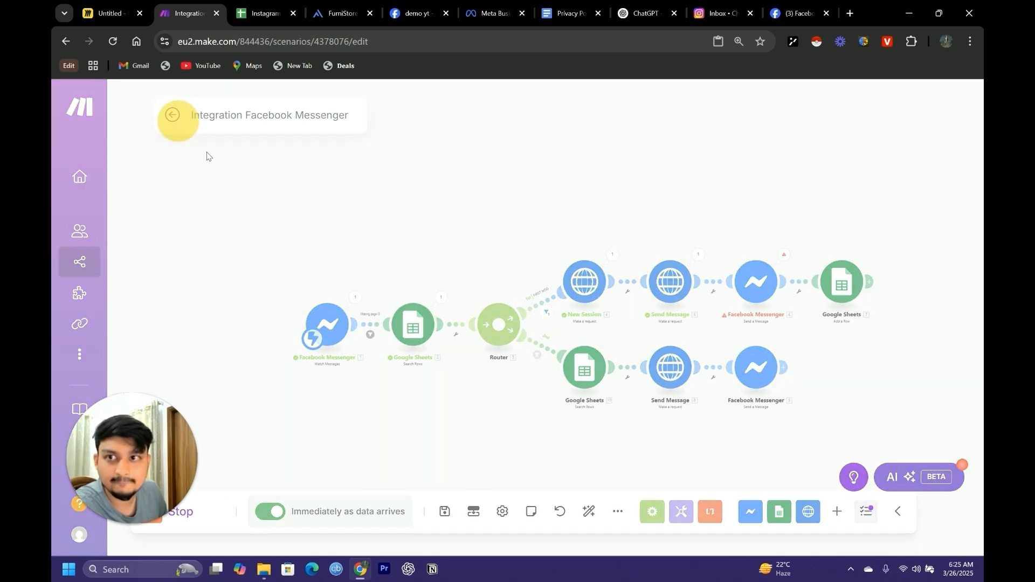
left_click(639, 218)
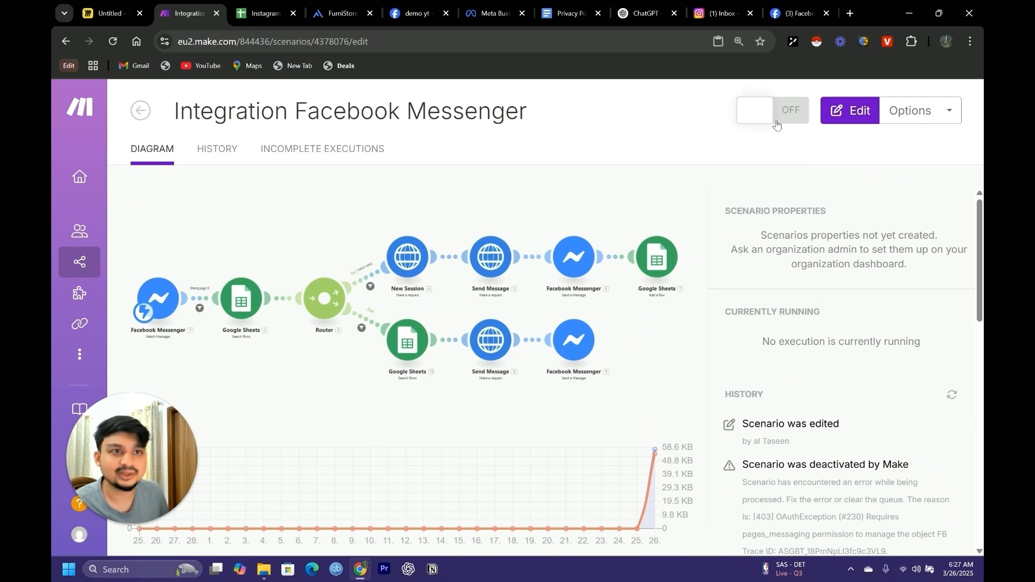
Activate the scenario and delete the old data waiting in the webhook queue
left_click(774, 115)
left_click(801, 268)
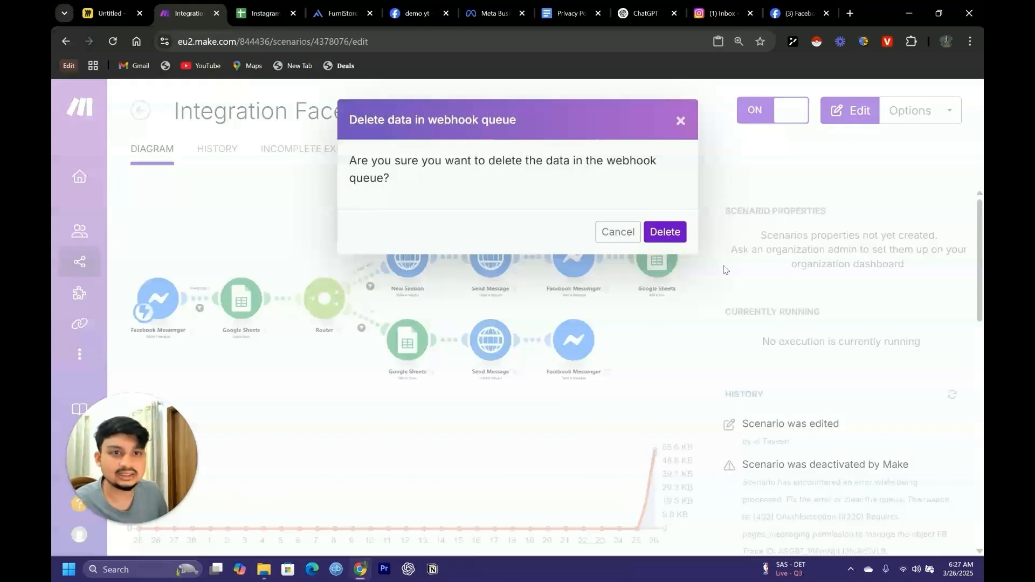
left_click(664, 233)
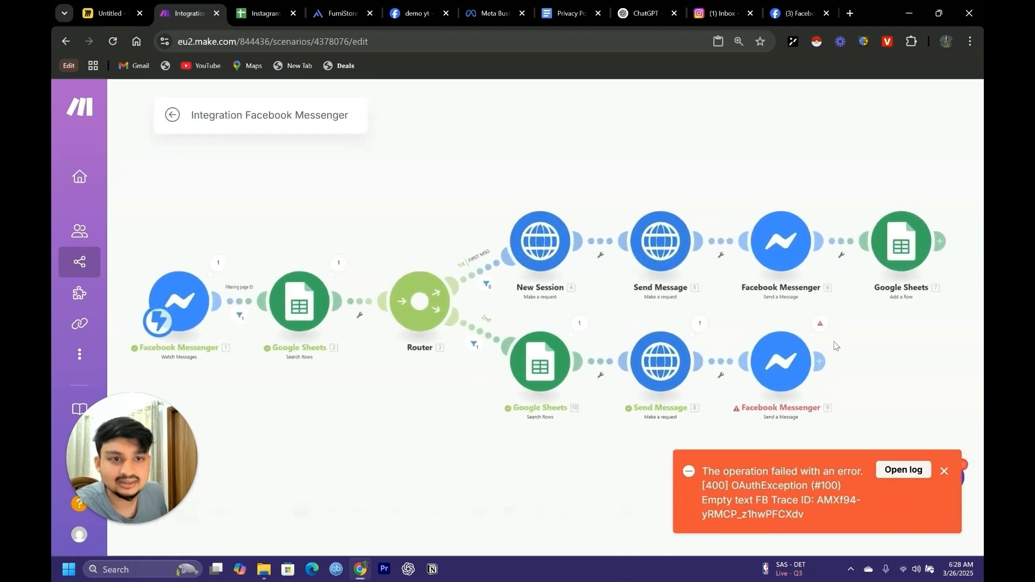
Dismiss the run error and inspect the Text mapping options in the second route's Facebook Messenger module
left_click(945, 471)
left_click(788, 363)
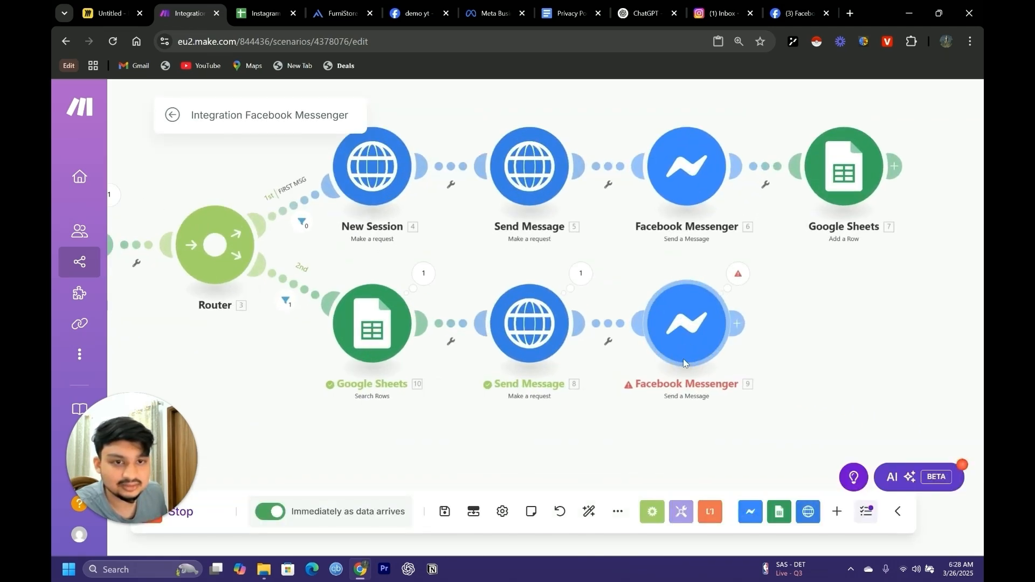
scroll(469, 453, "down", 10)
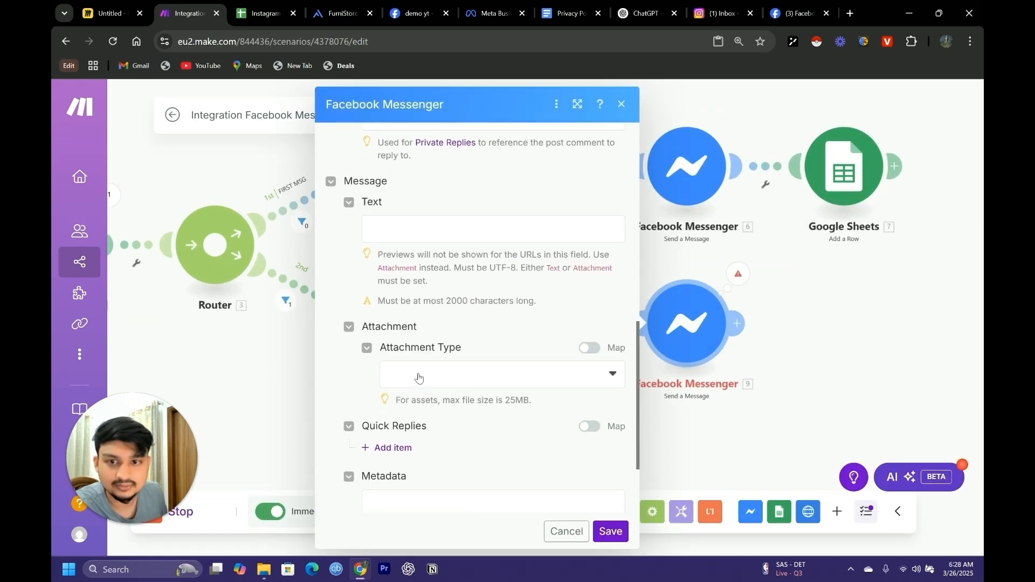
scroll(418, 374, "up", 2)
left_click(492, 362)
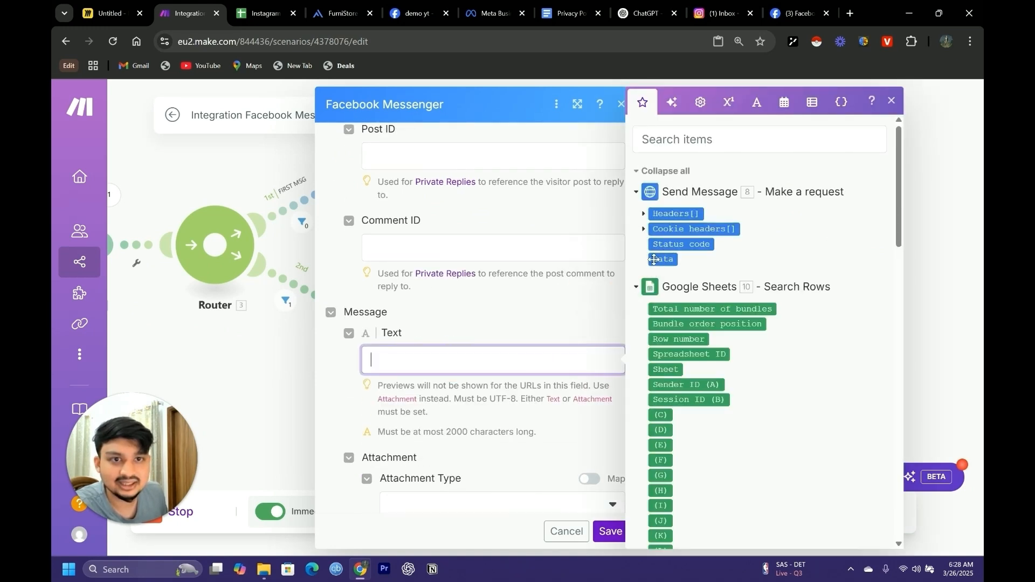
left_click_drag(204, 371, 211, 371)
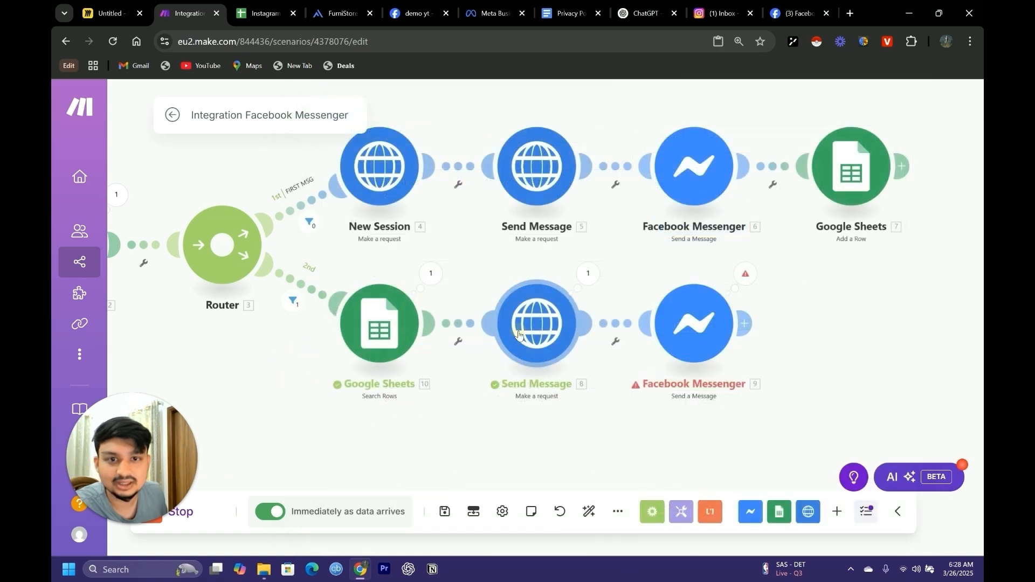
Prepare a standalone run of the second route's Send Message module with "hello" as the message text
right_click(528, 330)
left_click(574, 365)
scroll(701, 400, "down", 4)
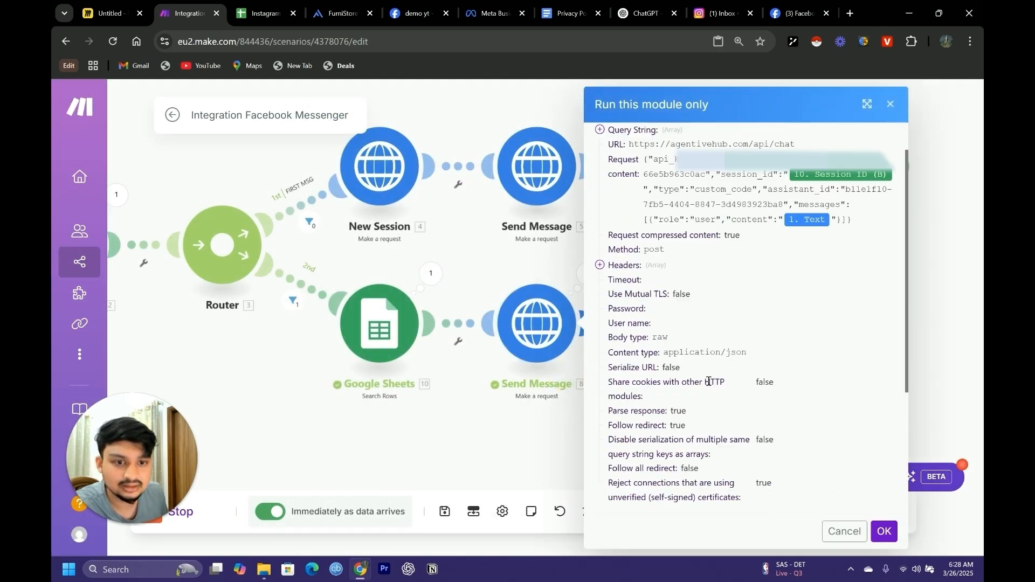
left_click(700, 407)
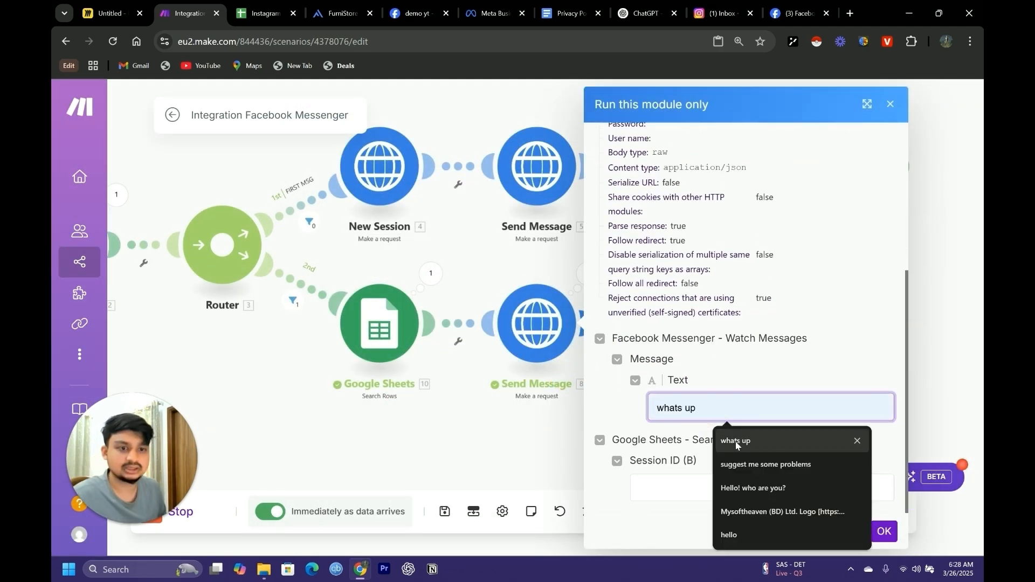
left_click(744, 525)
Copy the session ID from cell B3 of the Instagram Chatbot ID List spreadsheet into Session ID (B) and run the Send Message module
left_click(658, 496)
left_click(264, 13)
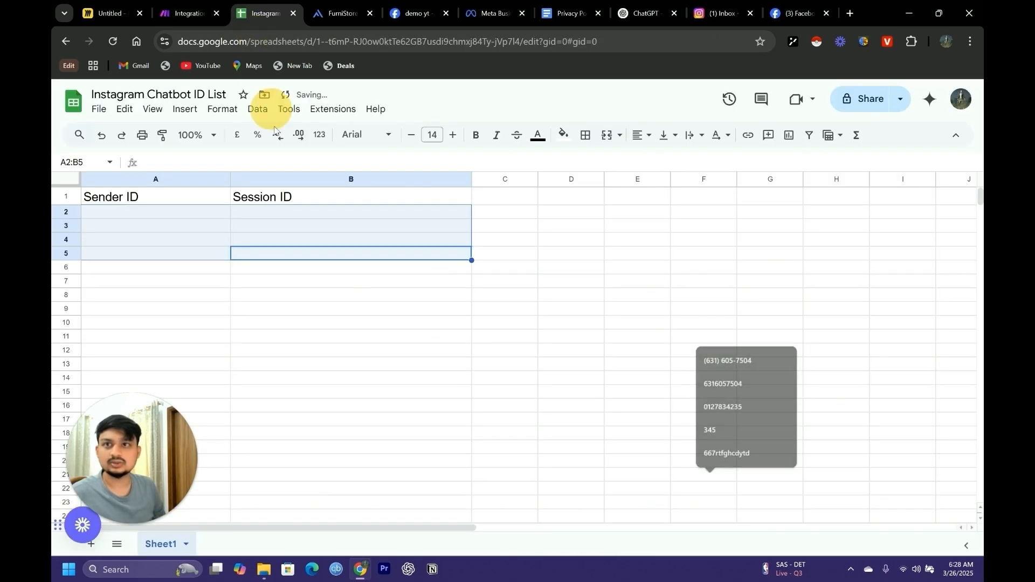
left_click(460, 232)
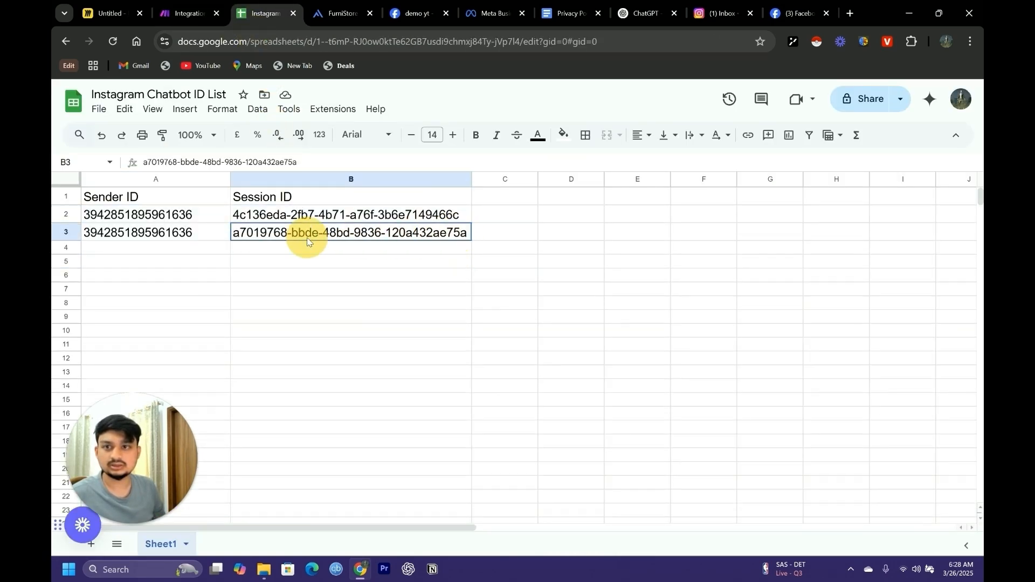
triple_click(236, 233)
key("ctrl+c")
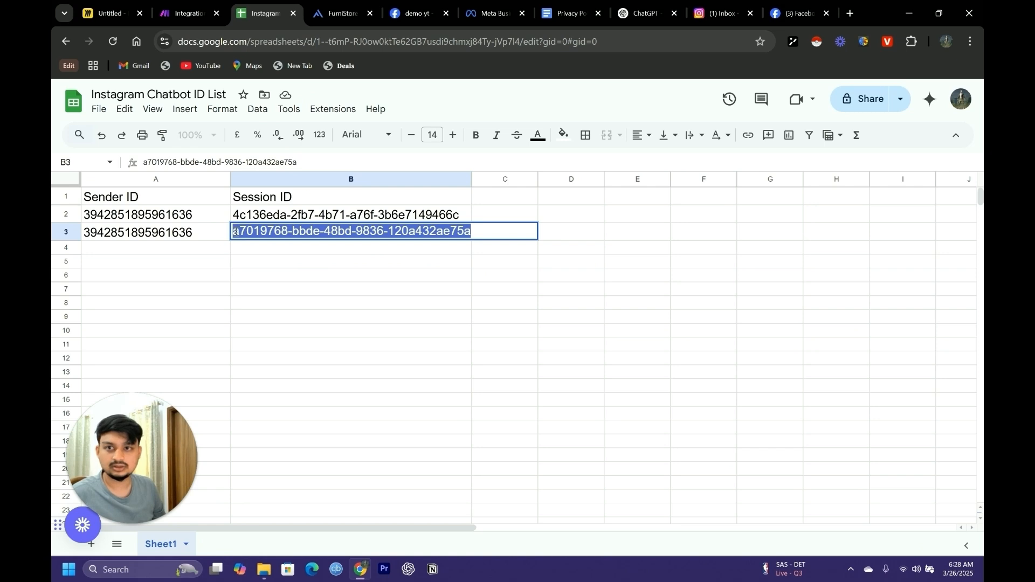
left_click(189, 12)
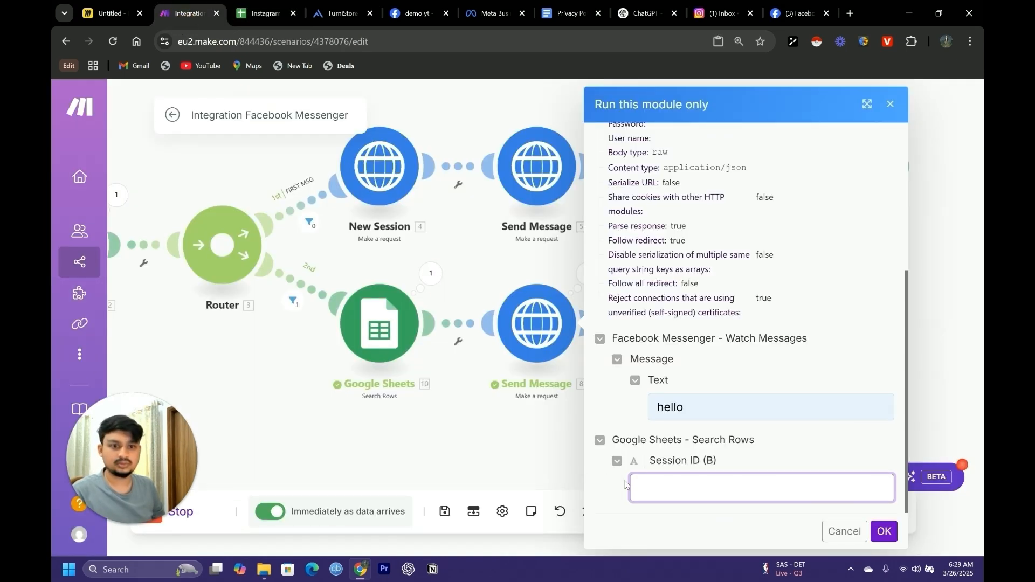
left_click(656, 478)
key("ctrl+v")
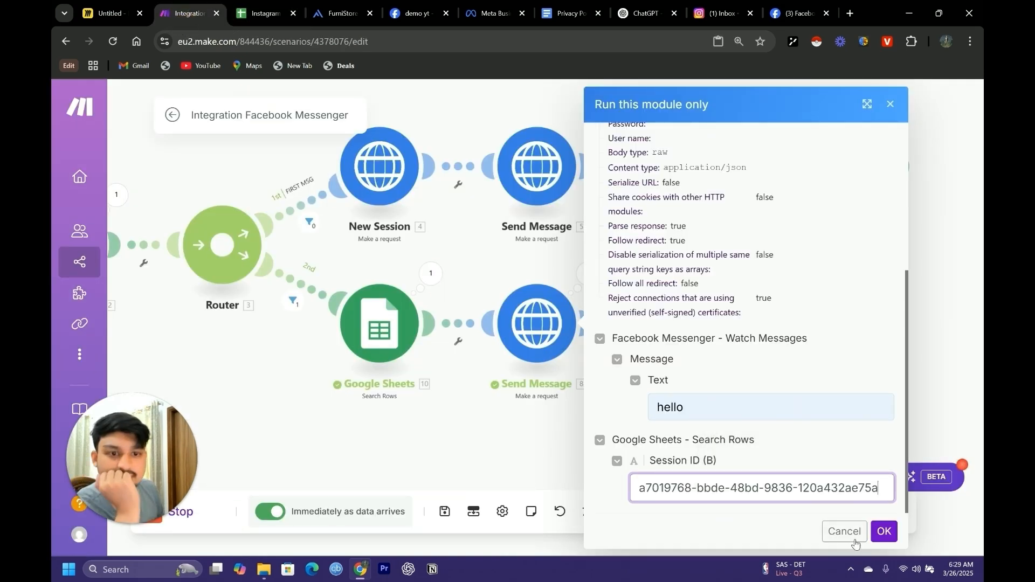
left_click(883, 531)
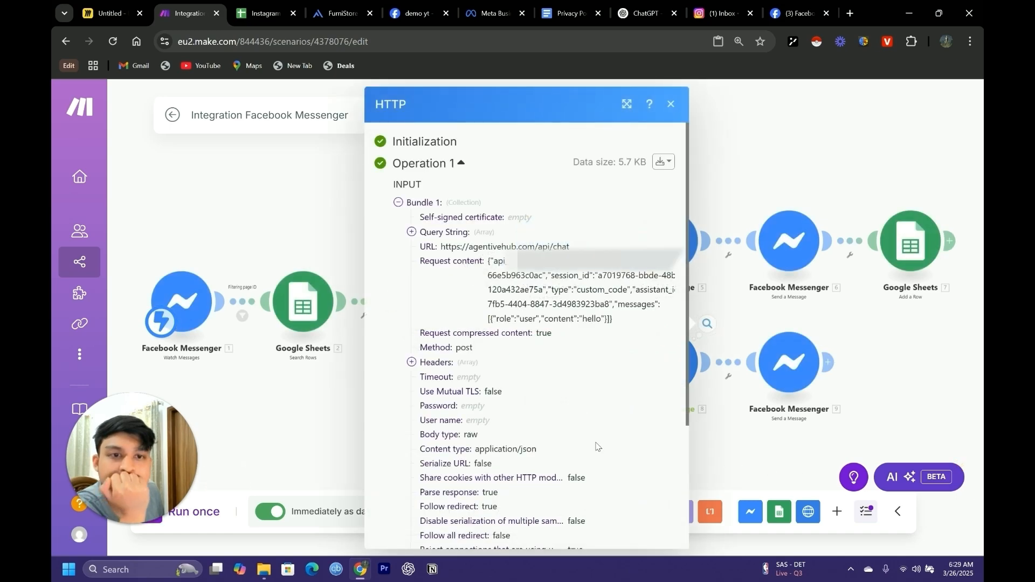
scroll(595, 447, "down", 5)
left_click(753, 455)
Map the second route's Facebook Messenger Text field to the Send Message module's Data: content and save the module
right_click(792, 367)
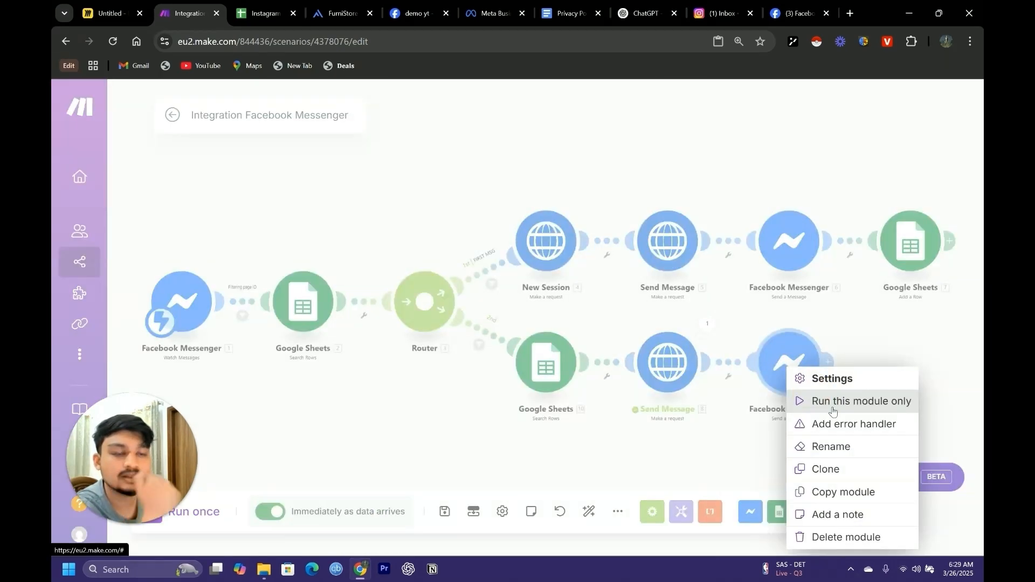
left_click(832, 402)
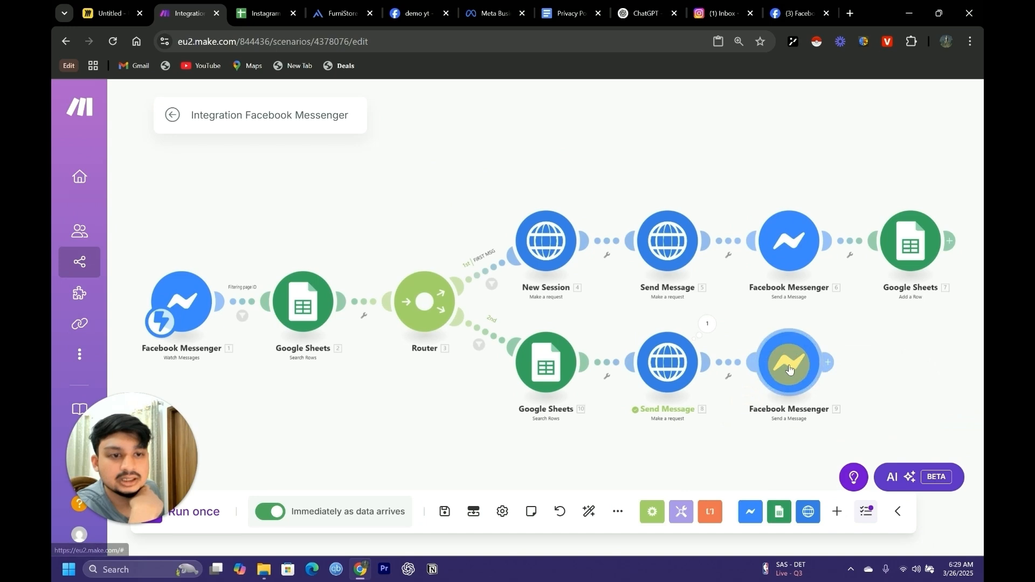
scroll(515, 268, "down", 10)
left_click(504, 287)
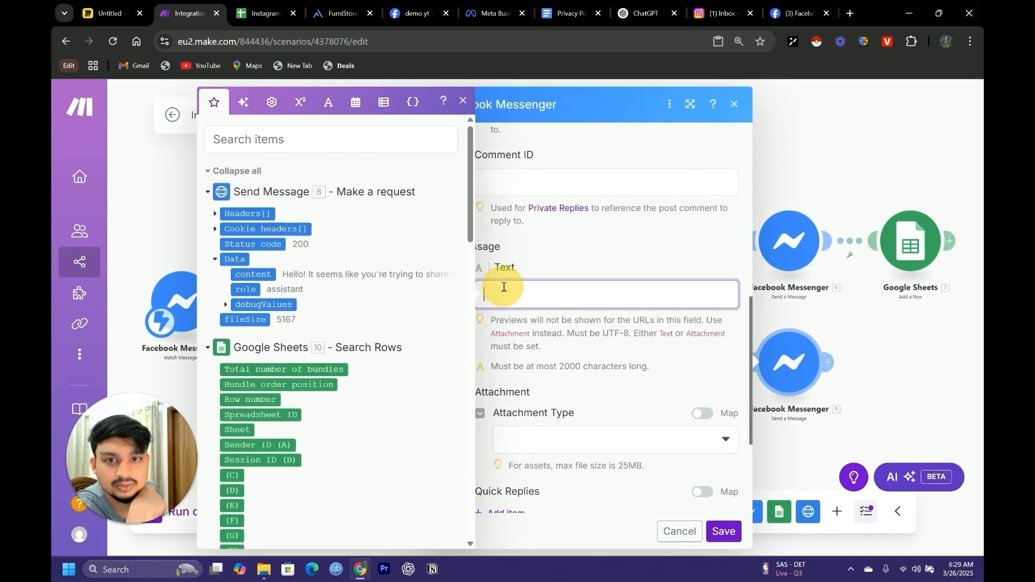
left_click(254, 276)
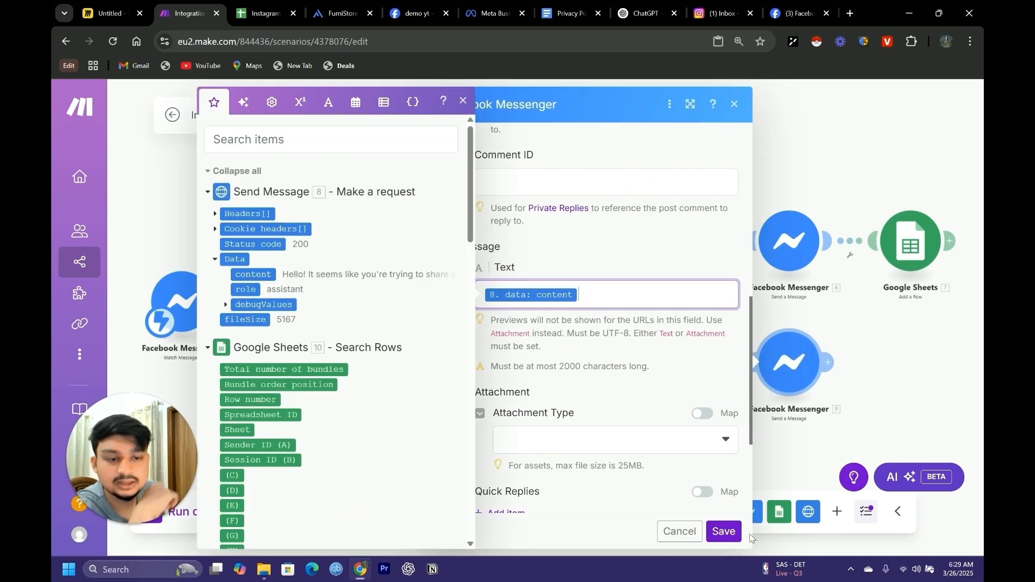
left_click(724, 532)
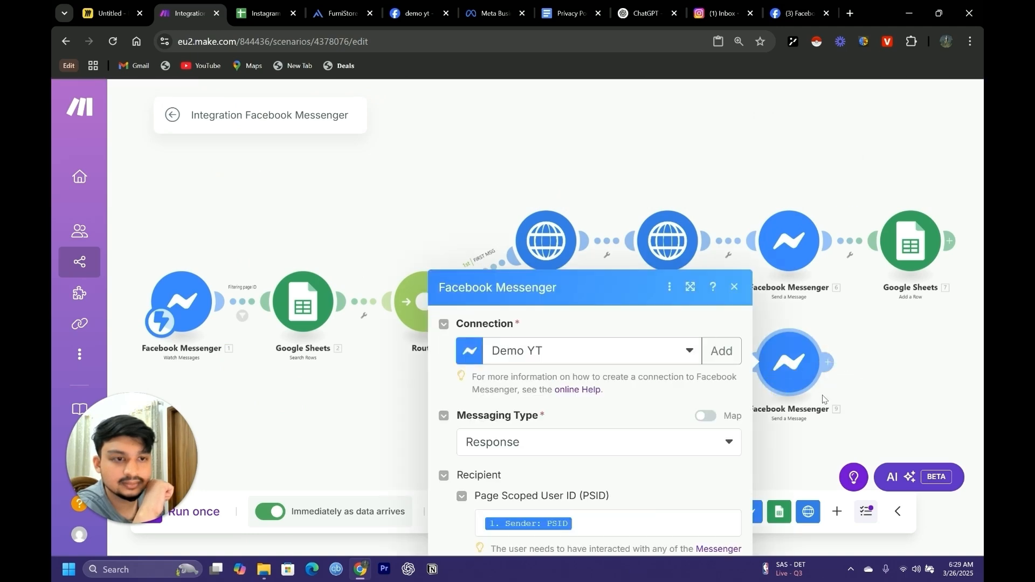
scroll(630, 445, "down", 10)
left_click(724, 529)
Leave the scenario editor with the changes saved, and clear the waiting queue so the scenario can be reactivated
scroll(543, 422, "down", 3)
left_click_drag(453, 438, 407, 387)
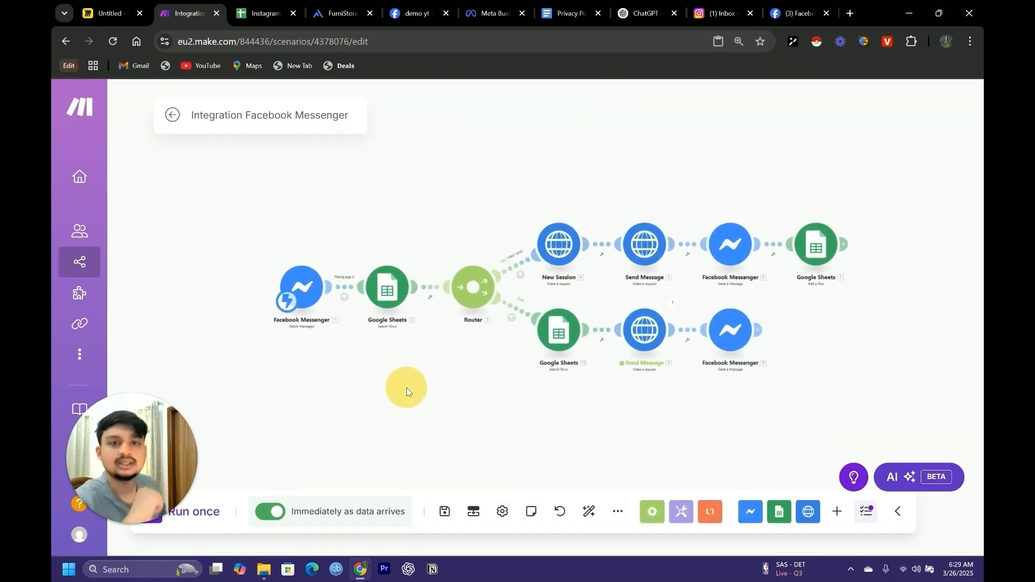
left_click(172, 115)
left_click(647, 216)
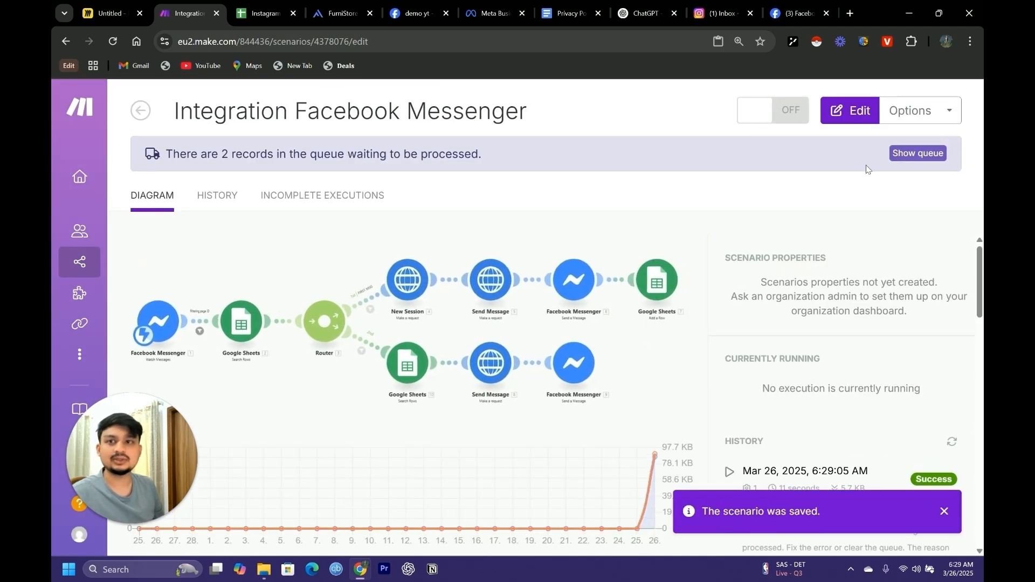
left_click(905, 156)
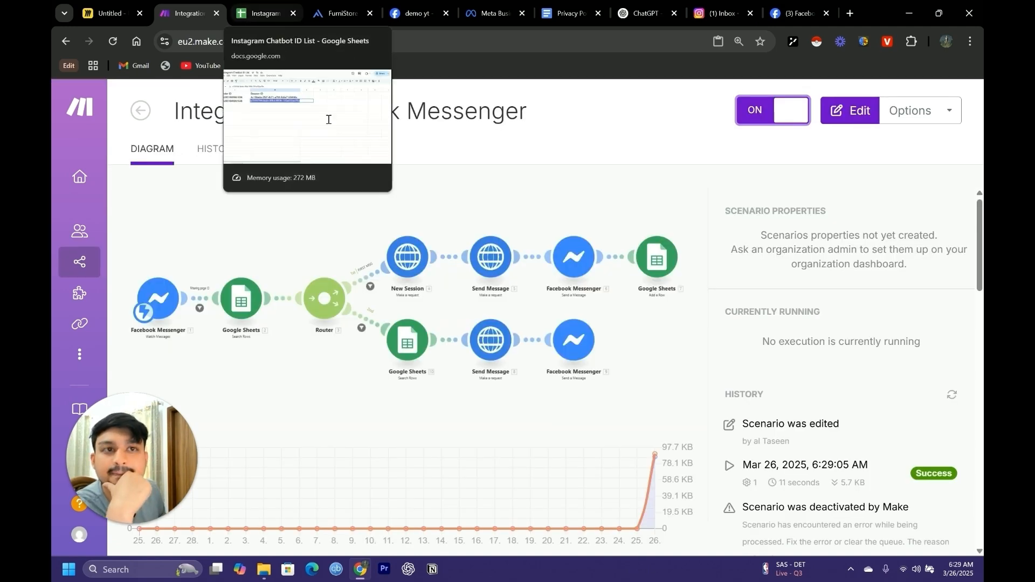
Clear the sender IDs and session IDs in rows 2 and 3 of the Instagram Chatbot ID List spreadsheet
left_click(261, 14)
left_click(312, 269)
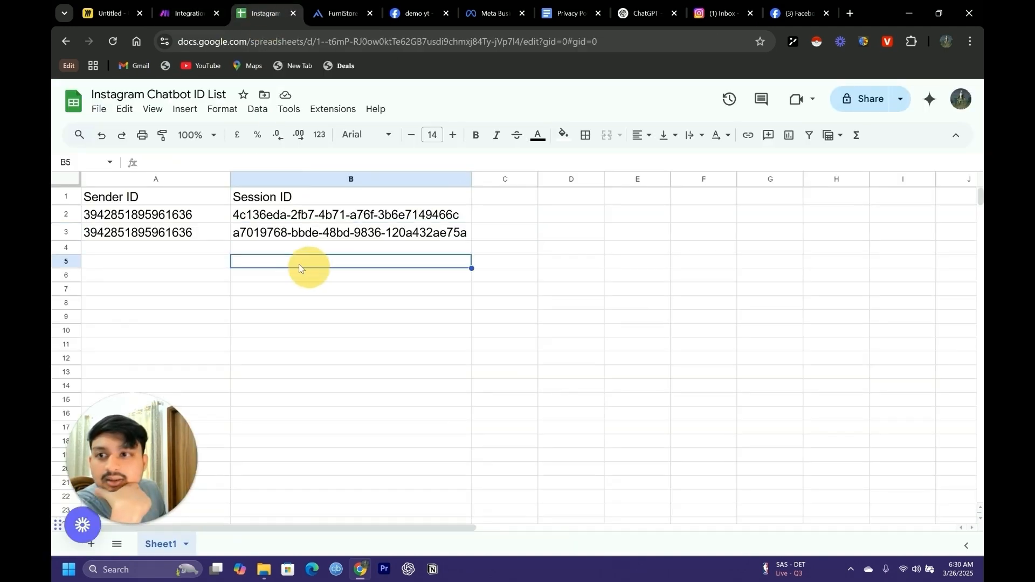
left_click_drag(477, 234, 188, 221)
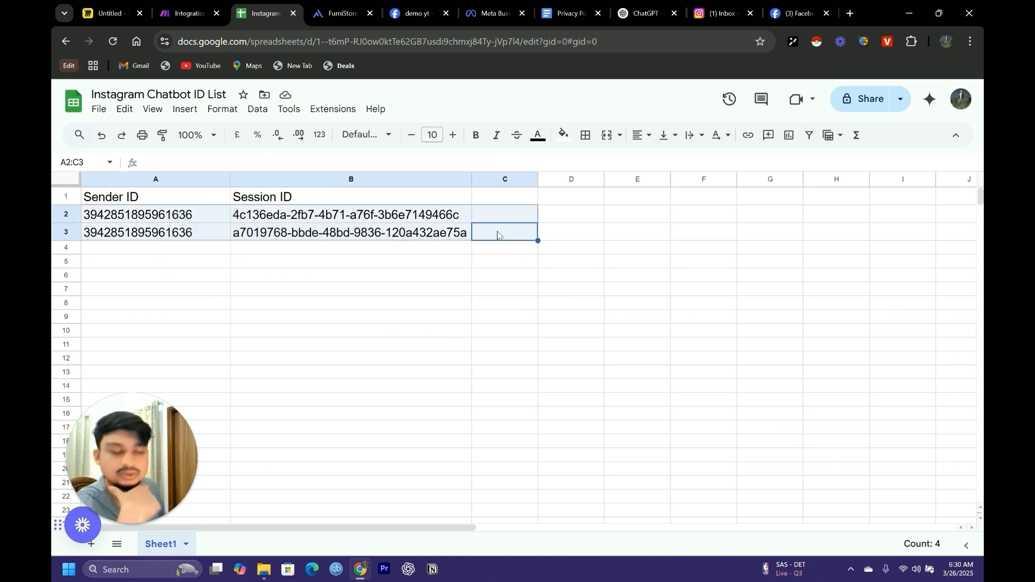
key("Delete")
left_click(392, 278)
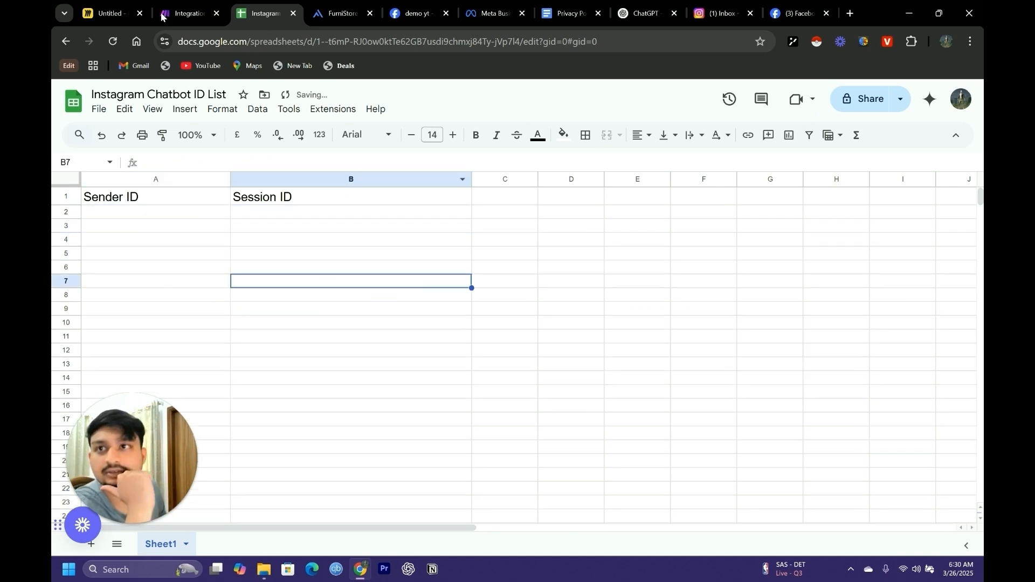
Check how the Make scenario processes the test message and which rows it adds to the spreadsheet
left_click(177, 11)
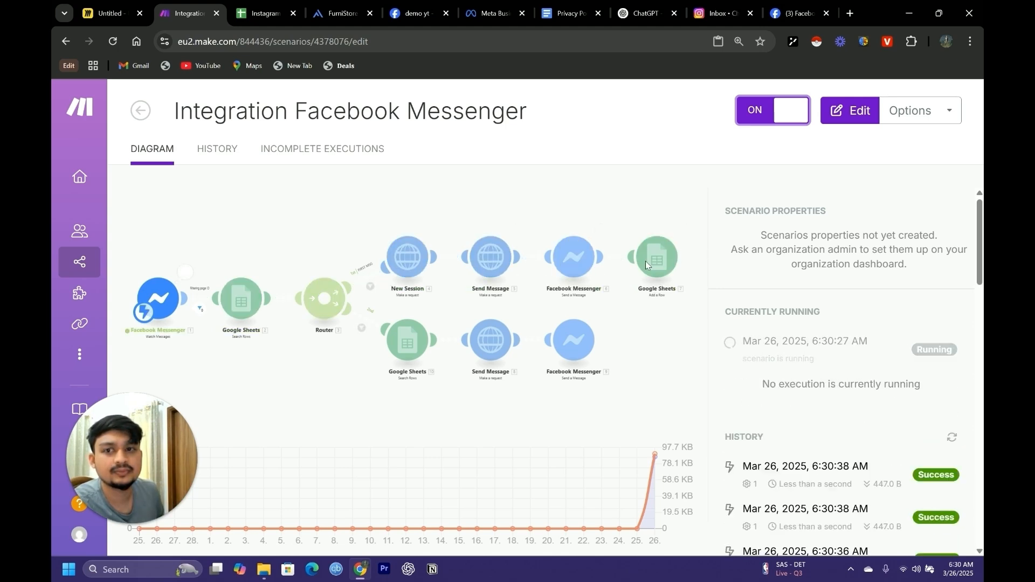
left_click(259, 13)
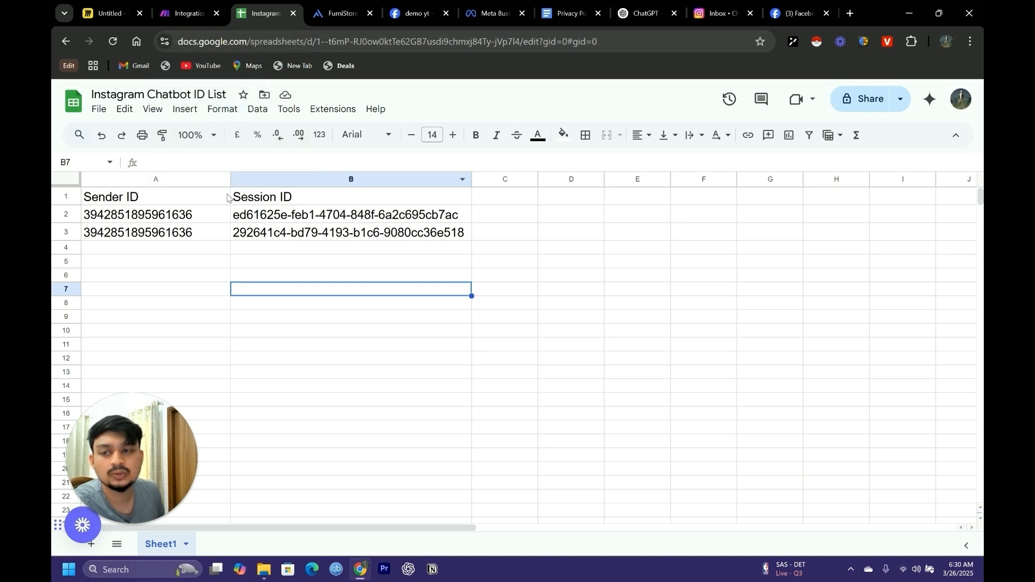
left_click(172, 10)
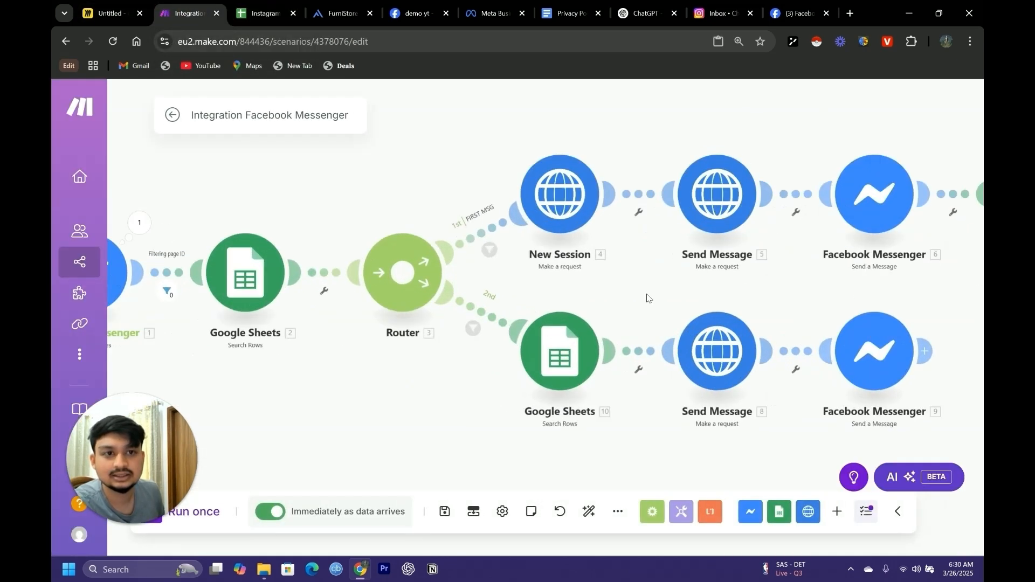
Examine the request content of the New Session module and the first route's Send Message module
left_click_drag(647, 298, 524, 305)
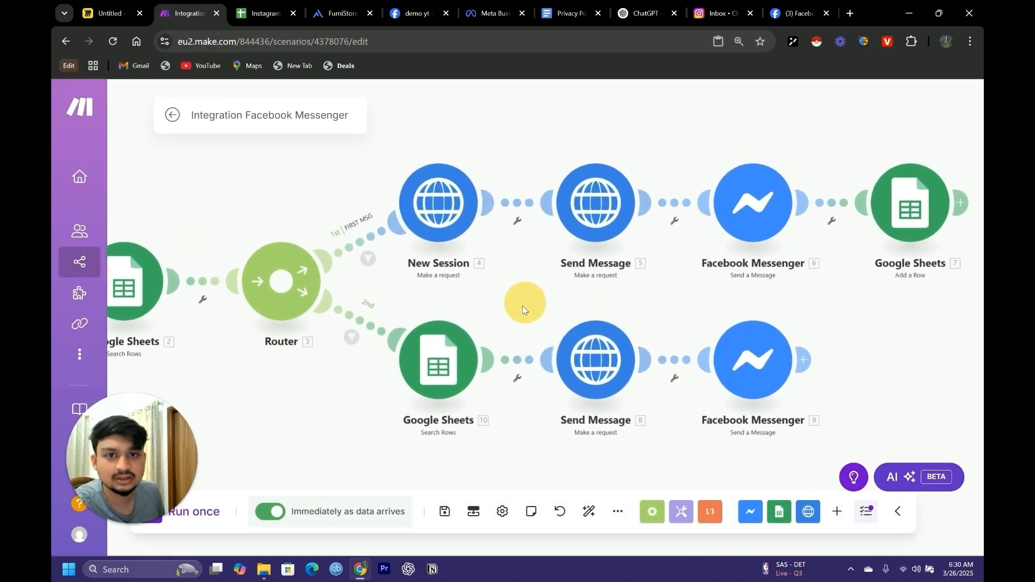
left_click(432, 205)
scroll(652, 377, "down", 5)
scroll(642, 405, "down", 2)
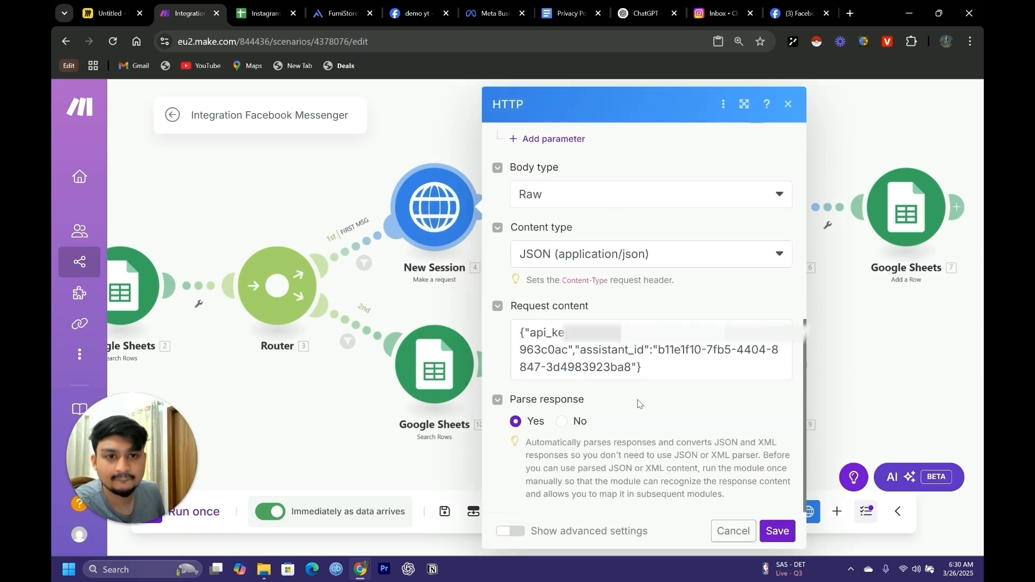
left_click(867, 371)
scroll(616, 318, "down", 2)
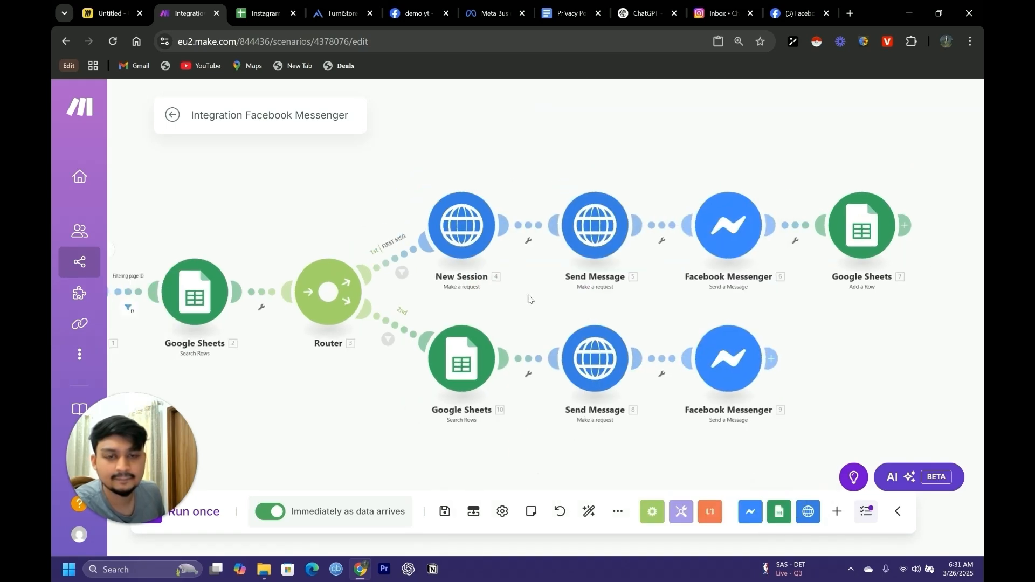
left_click_drag(513, 282, 551, 363)
left_click_drag(832, 370, 708, 367)
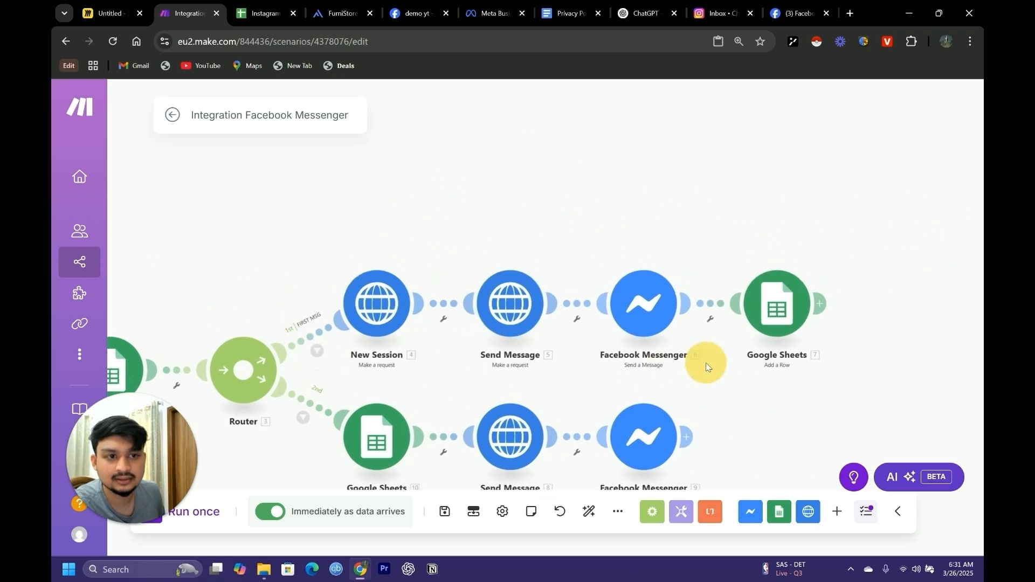
left_click(510, 303)
scroll(717, 370, "down", 12)
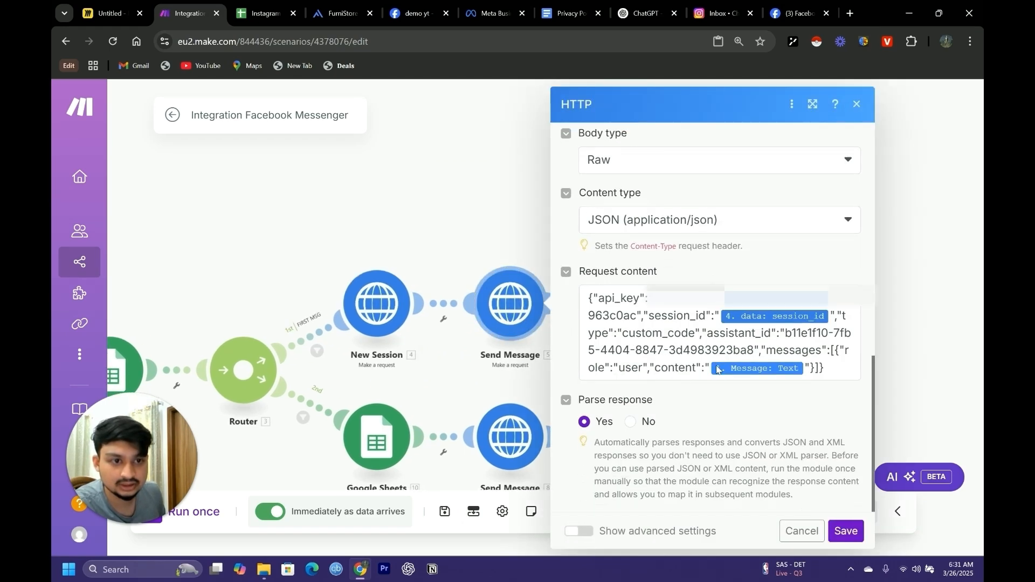
left_click(815, 315)
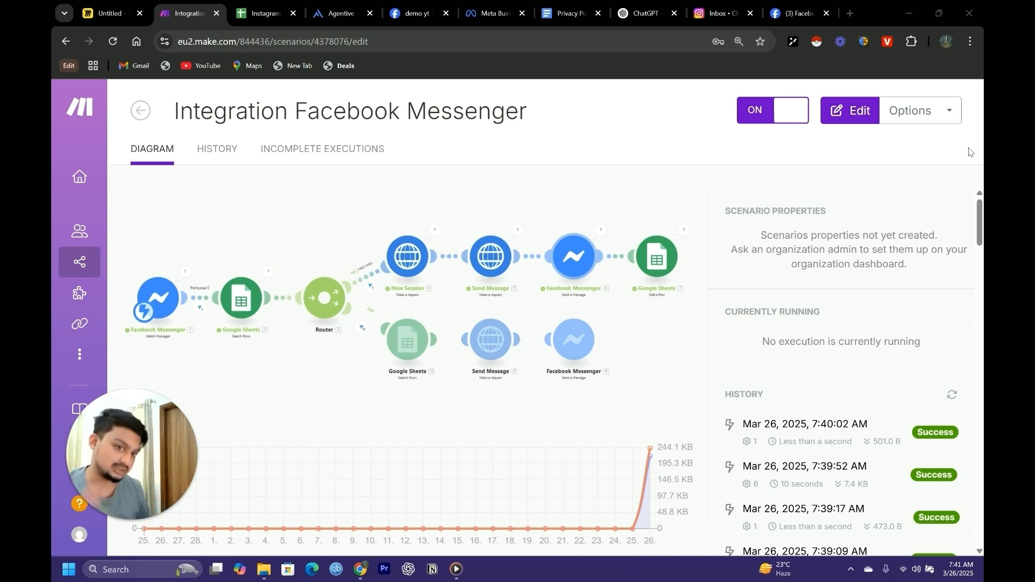
Clear the stored sender ID and session ID in row 2 of the Instagram Chatbot ID List spreadsheet
left_click(264, 13)
left_click_drag(259, 227, 196, 215)
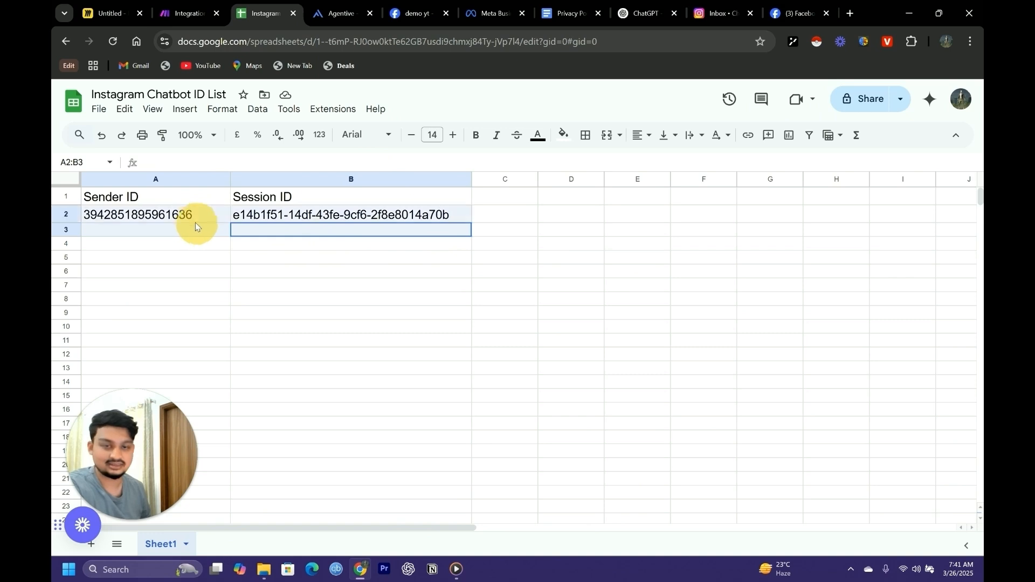
key("Delete")
Review the scenario's latest run in Make and check the spreadsheet for the newly recorded sender and session
left_click(184, 13)
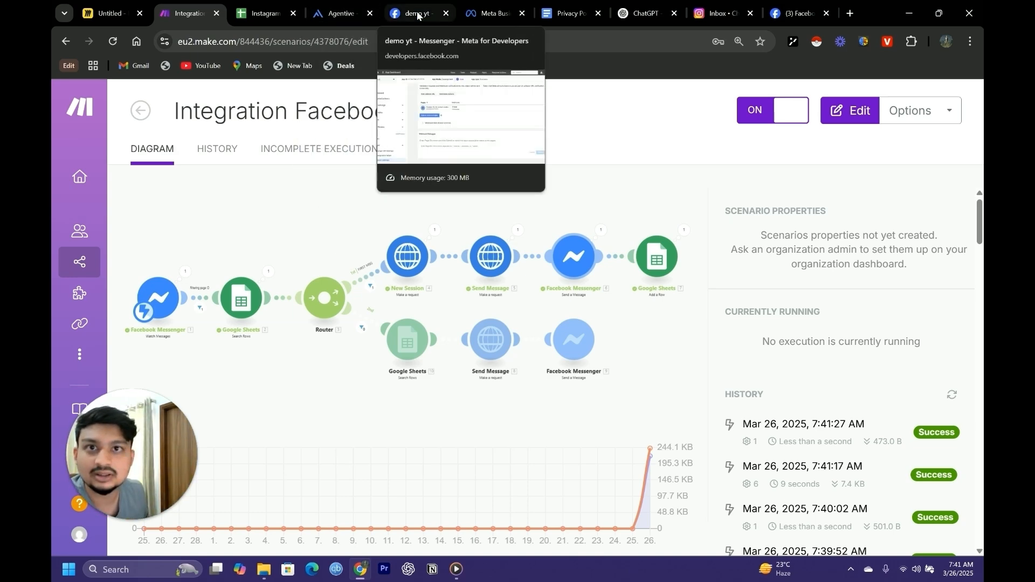
left_click(264, 13)
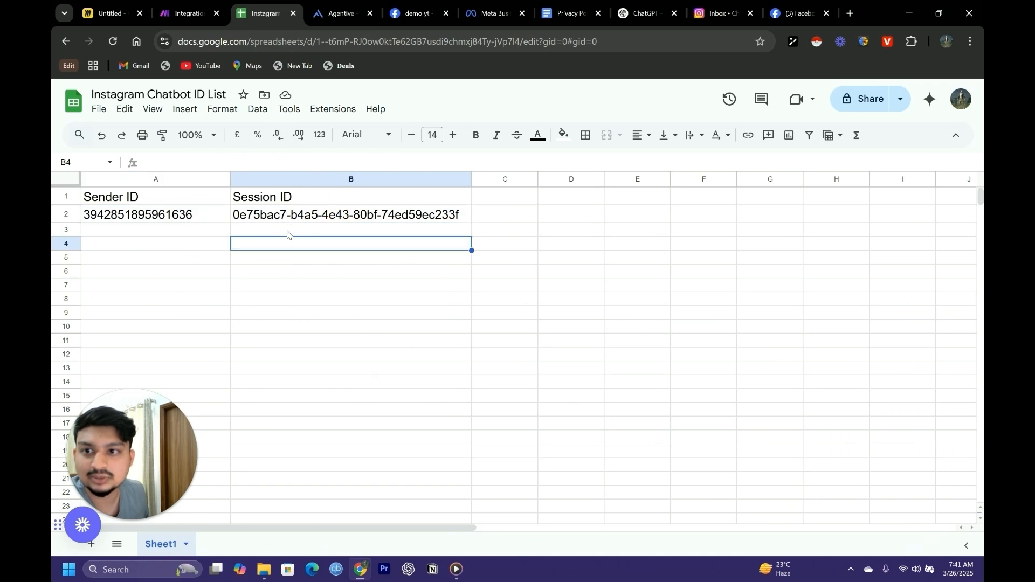